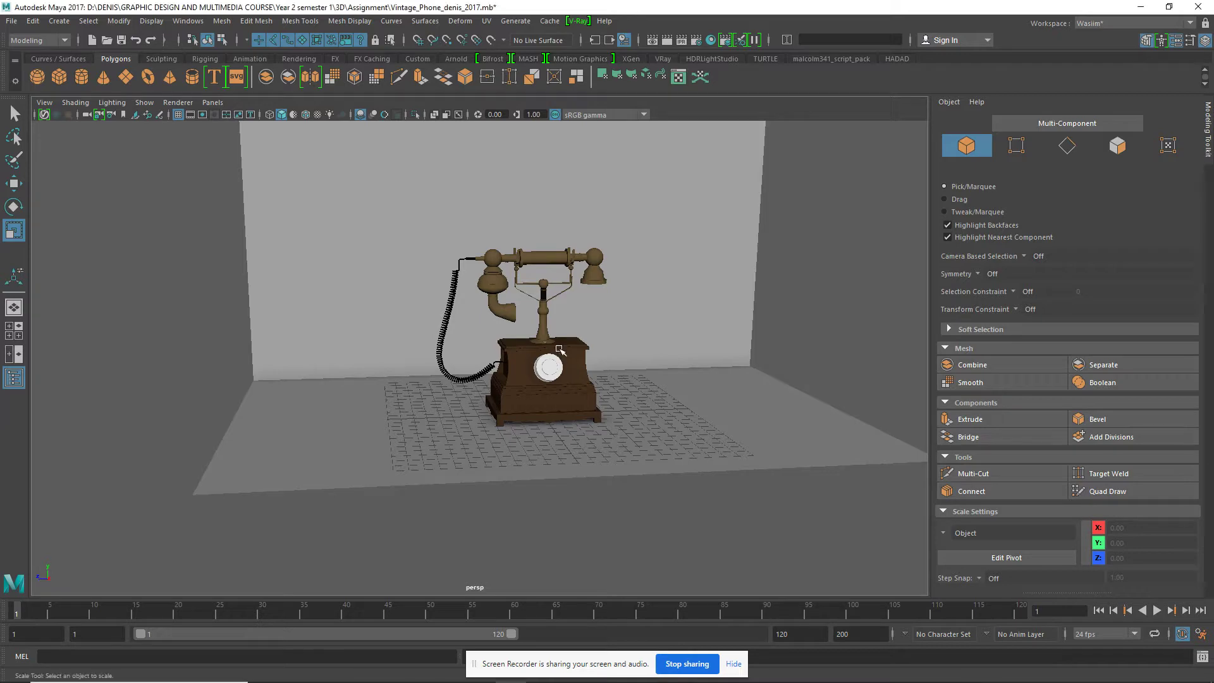
Hide the telephone body parts and the background plane
mouse_move(634, 403)
left_mouse_down("alt")
mouse_move(414, 311)
mouse_move(533, 413)
left_mouse_up("alt")
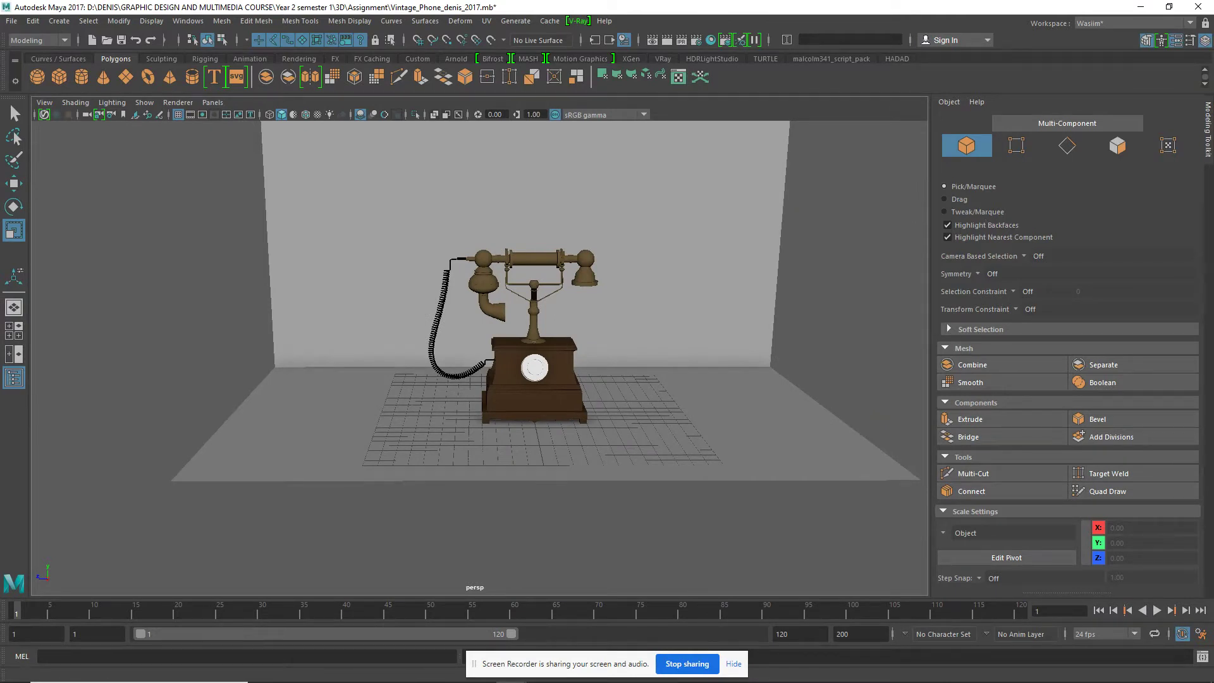
left_click(534, 398)
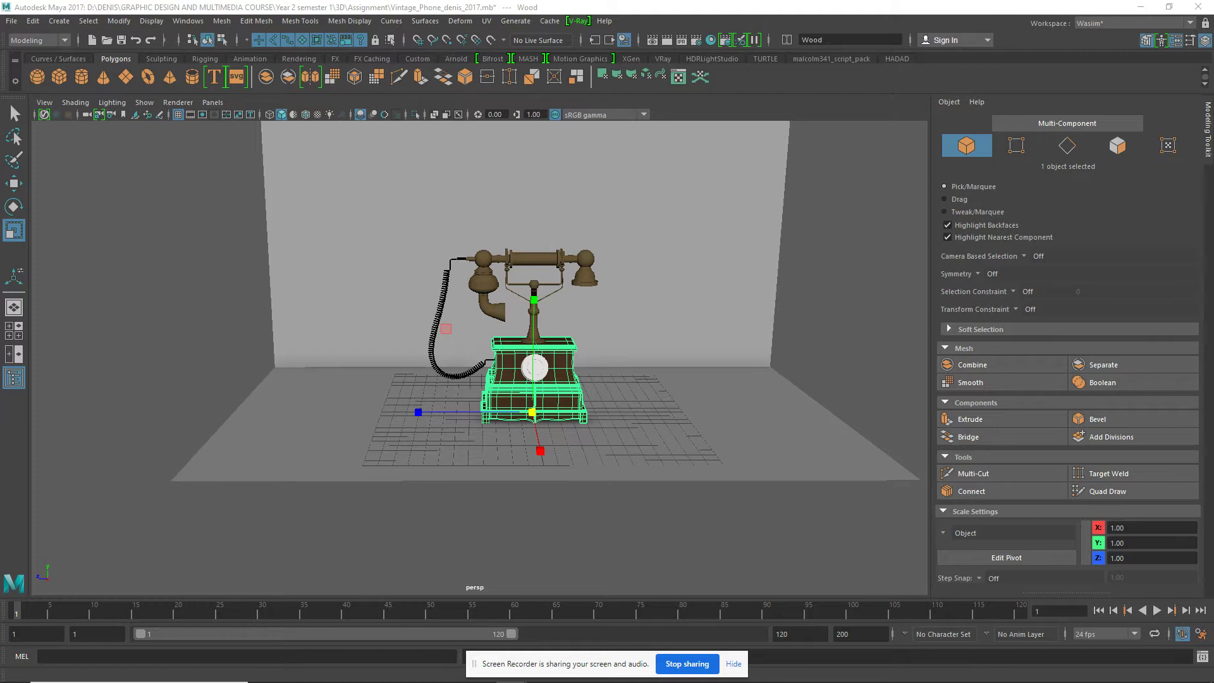
left_click_drag(914, 271, 736, 308)
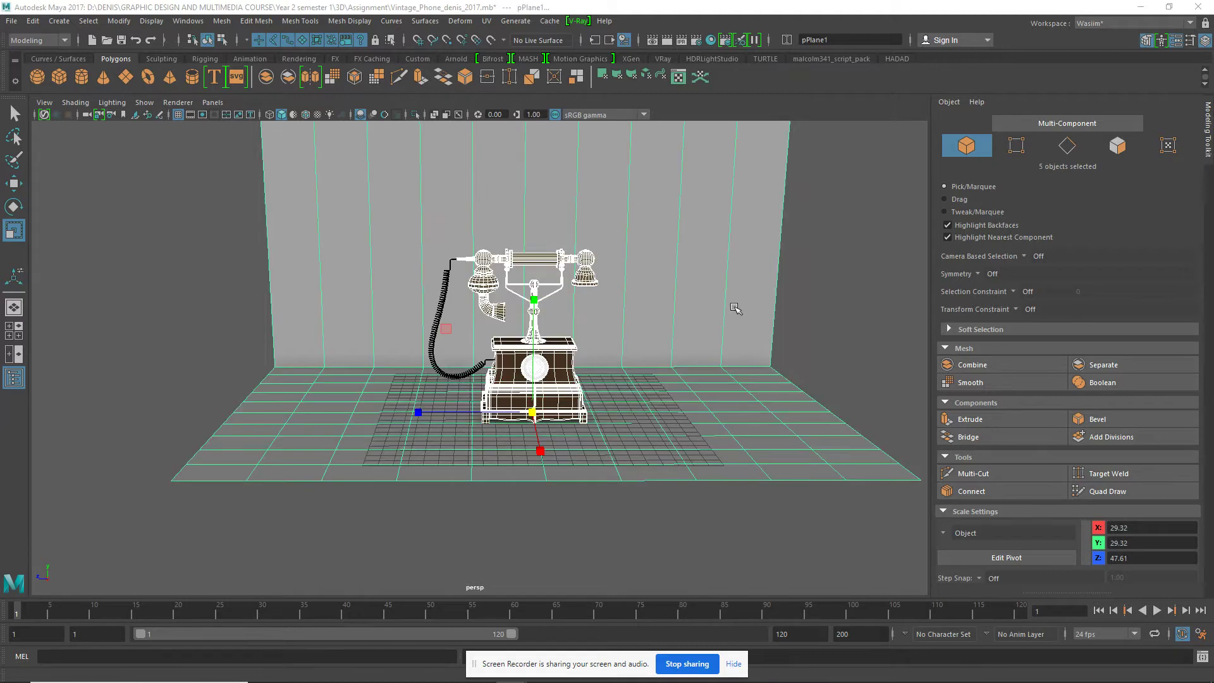
key("ctrl+h")
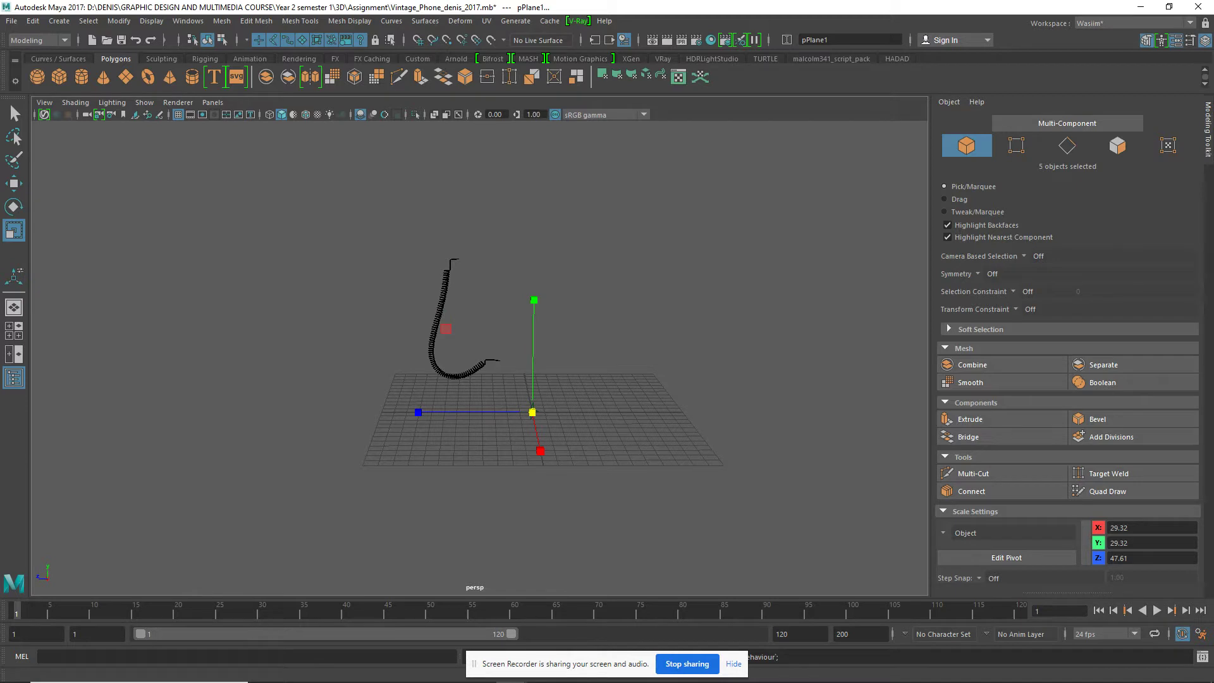
Hide the old coiled cord and clear the selection
left_click(454, 375)
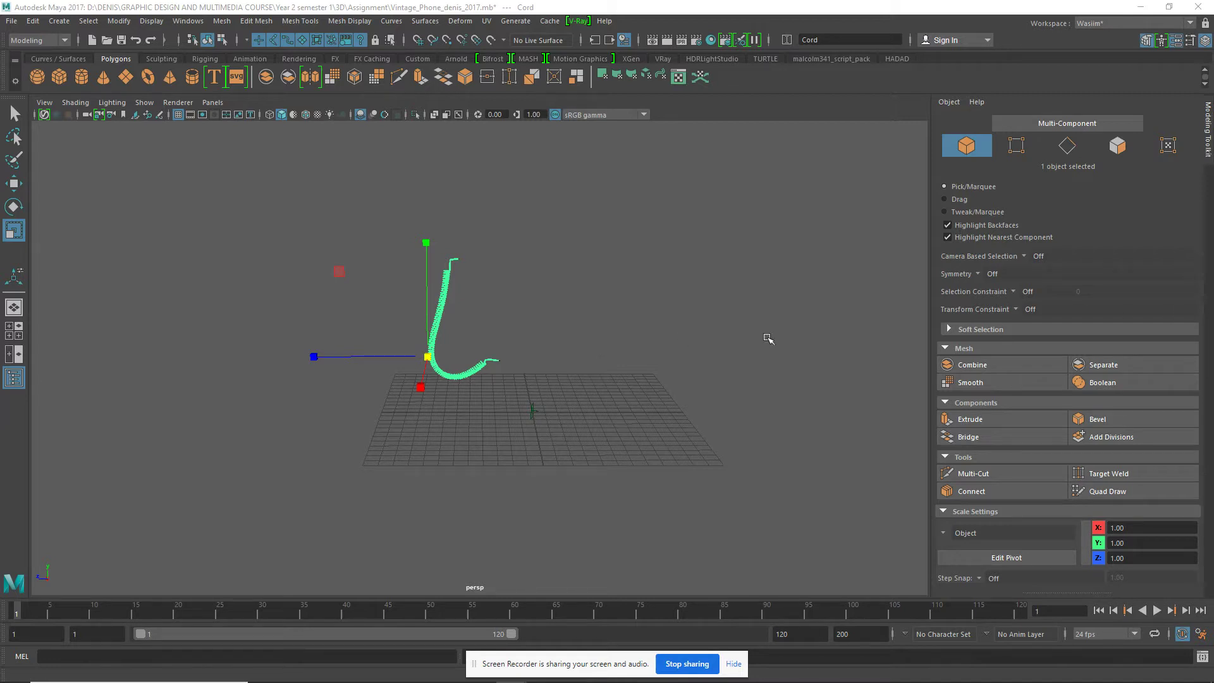
key("ctrl+h")
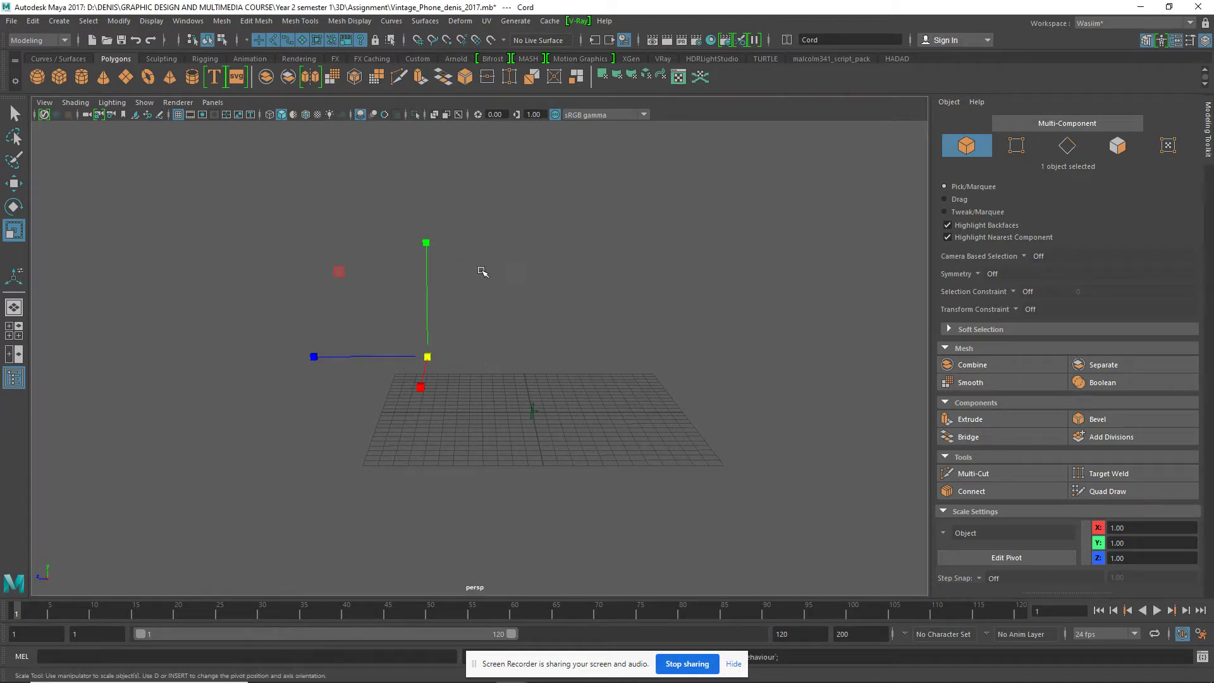
key("q")
left_click(637, 312)
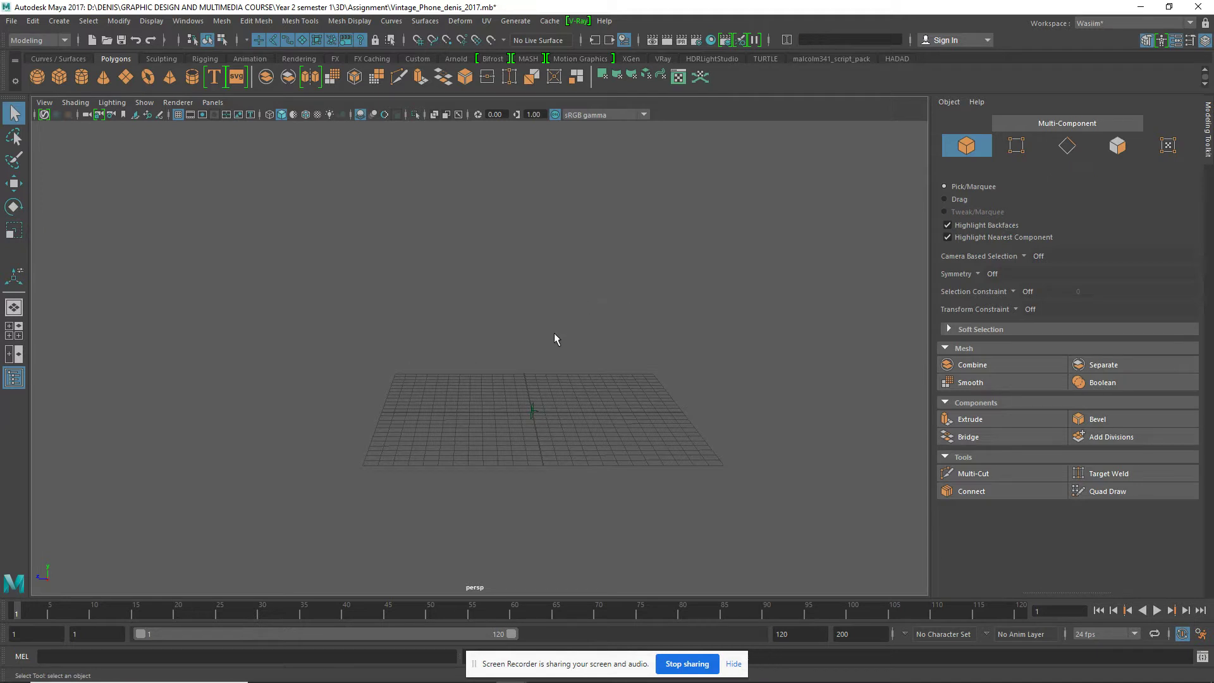
Create a polygon helix (pHelix1) at the origin, frame it, and show its Channel Box attributes
right_click_drag(501, 389, 497, 488, "shift")
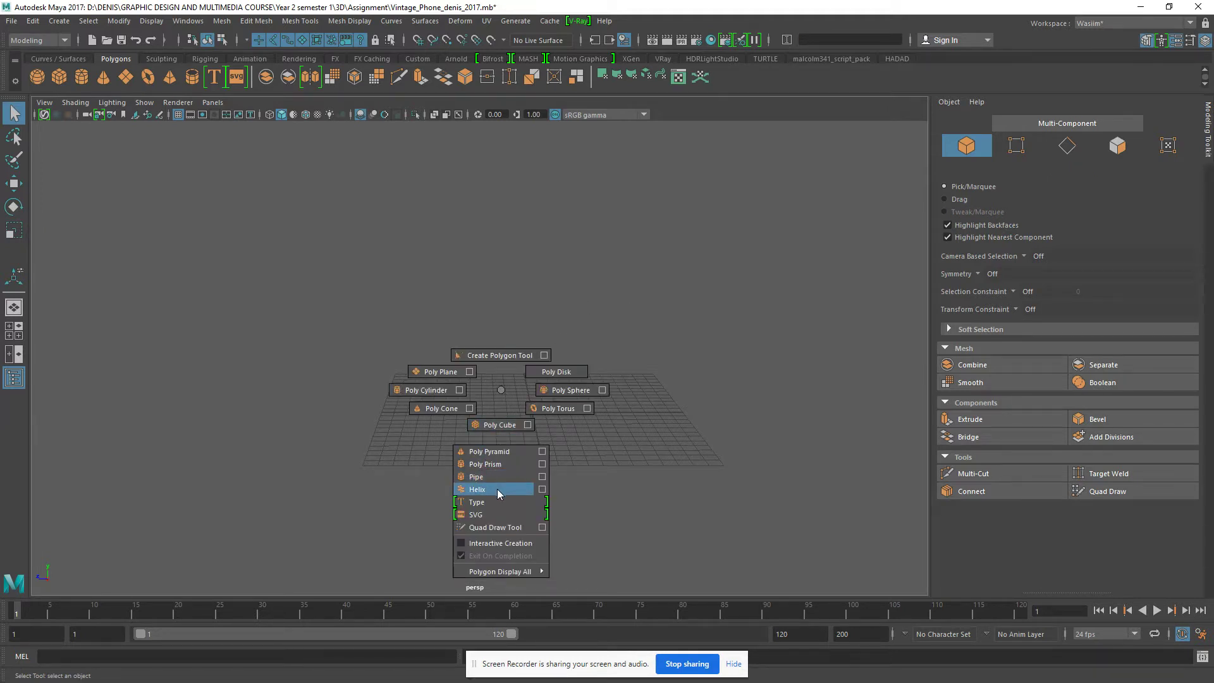
right_click_drag(497, 488, 496, 488, "shift")
scroll(542, 420, "up", 1)
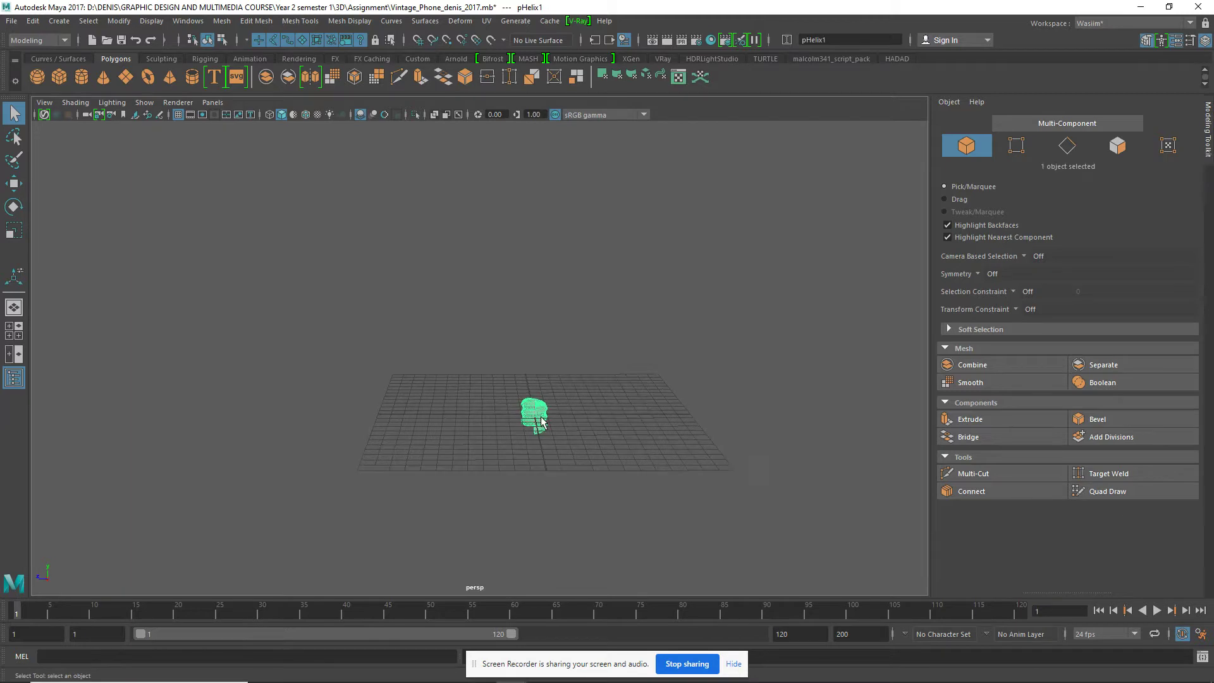
key("f")
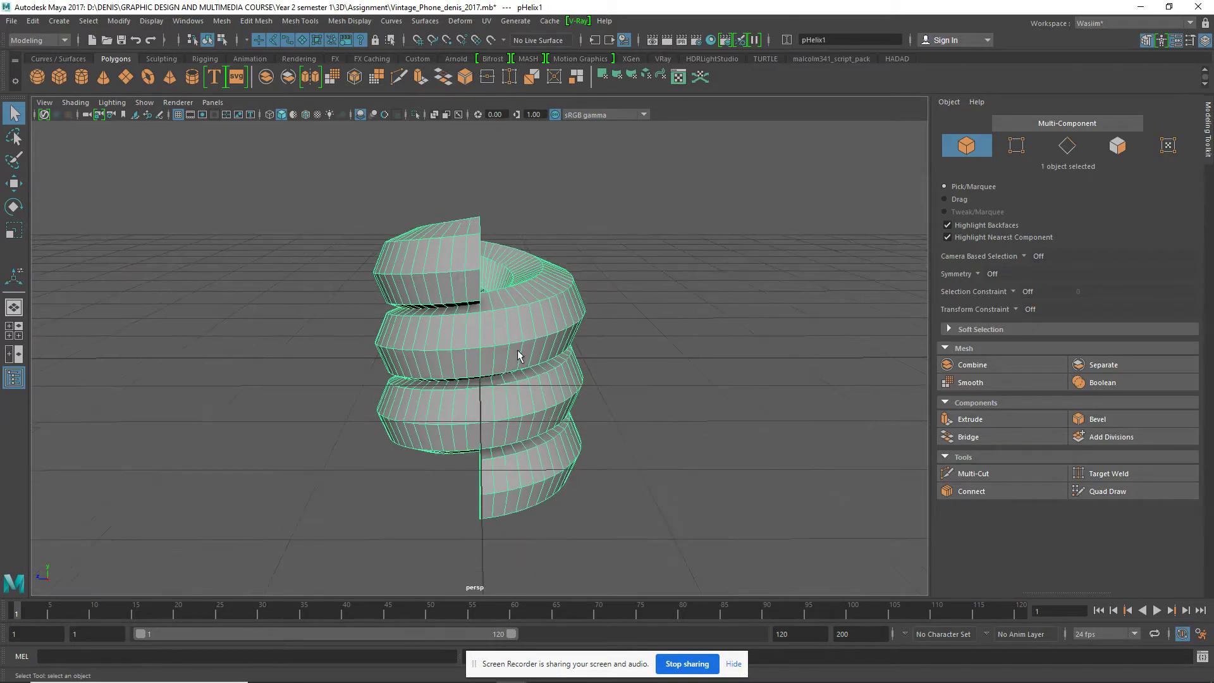
scroll(518, 356, "down", 2)
mouse_move(518, 356)
left_mouse_down("alt")
mouse_move(482, 370)
mouse_move(596, 398)
left_mouse_up("alt")
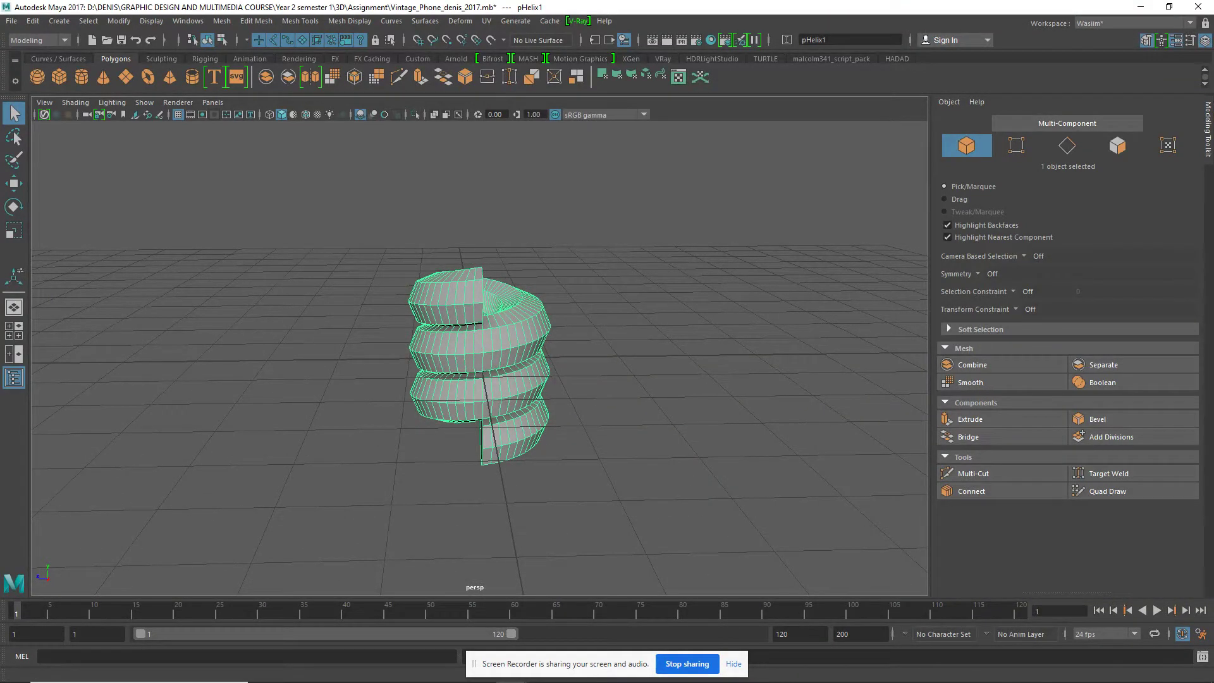
key("ctrl+a")
left_click_drag(1015, 117, 871, 117)
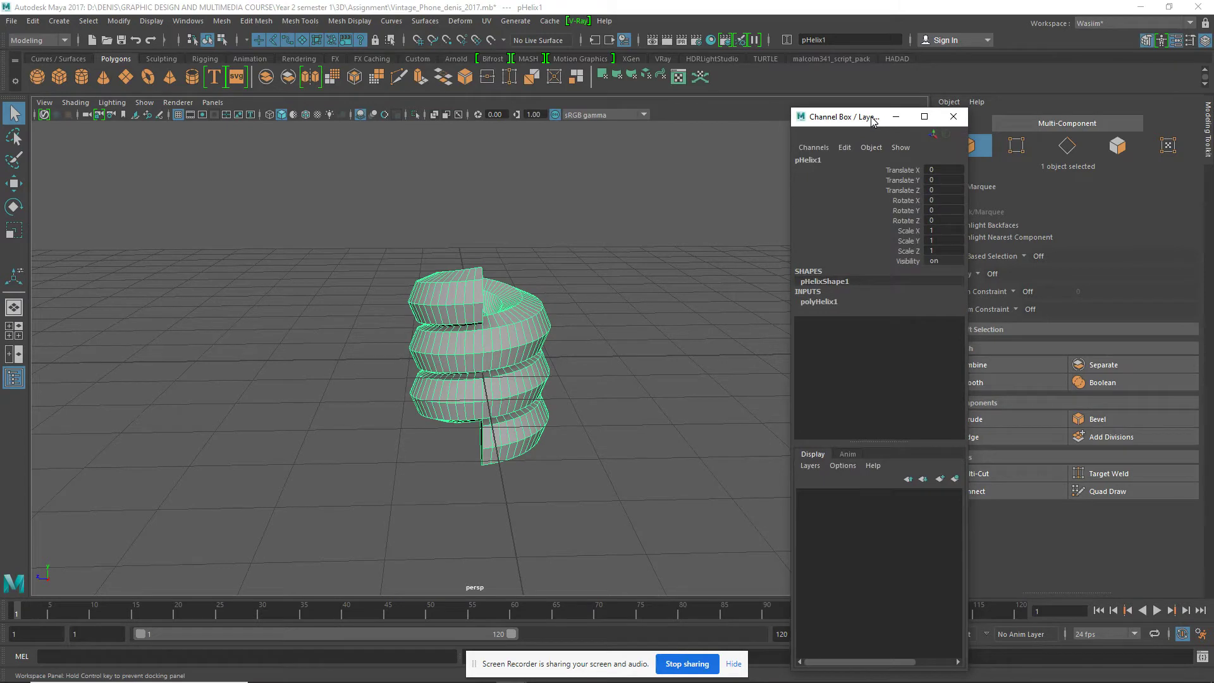
Expand polyHelix1 and set the helix Height to 12
left_click(821, 302)
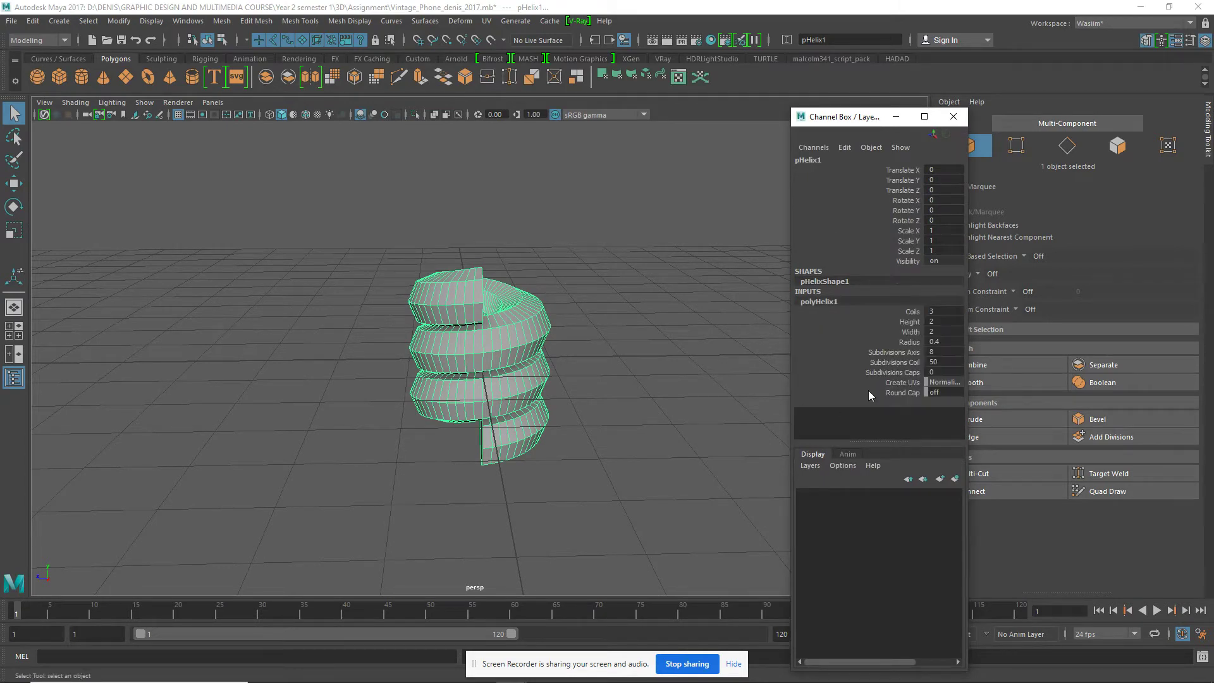
left_click(919, 322)
type("12")
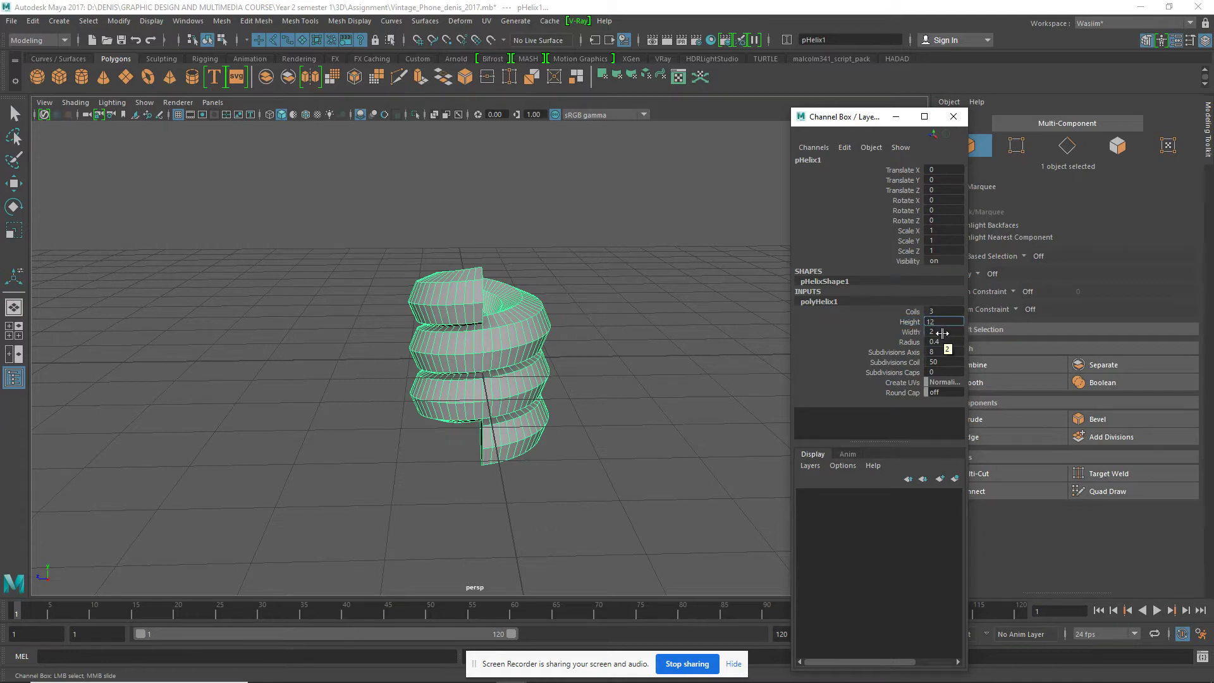
key("Return")
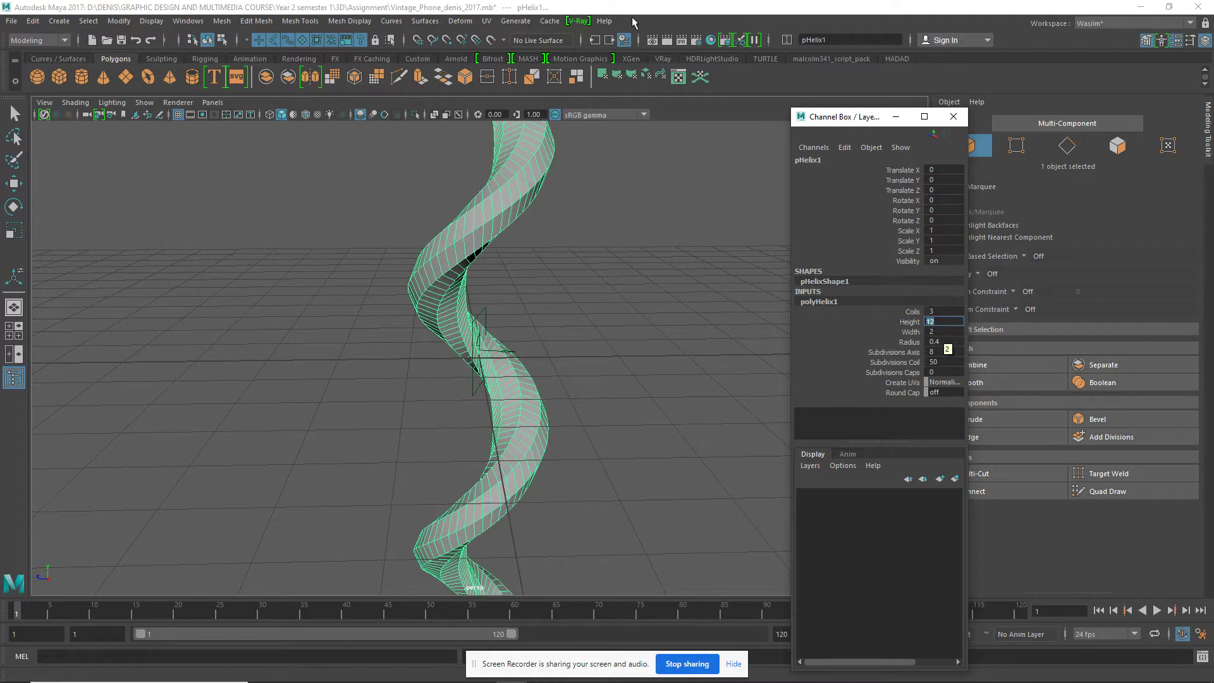
scroll(567, 363, "down", 2)
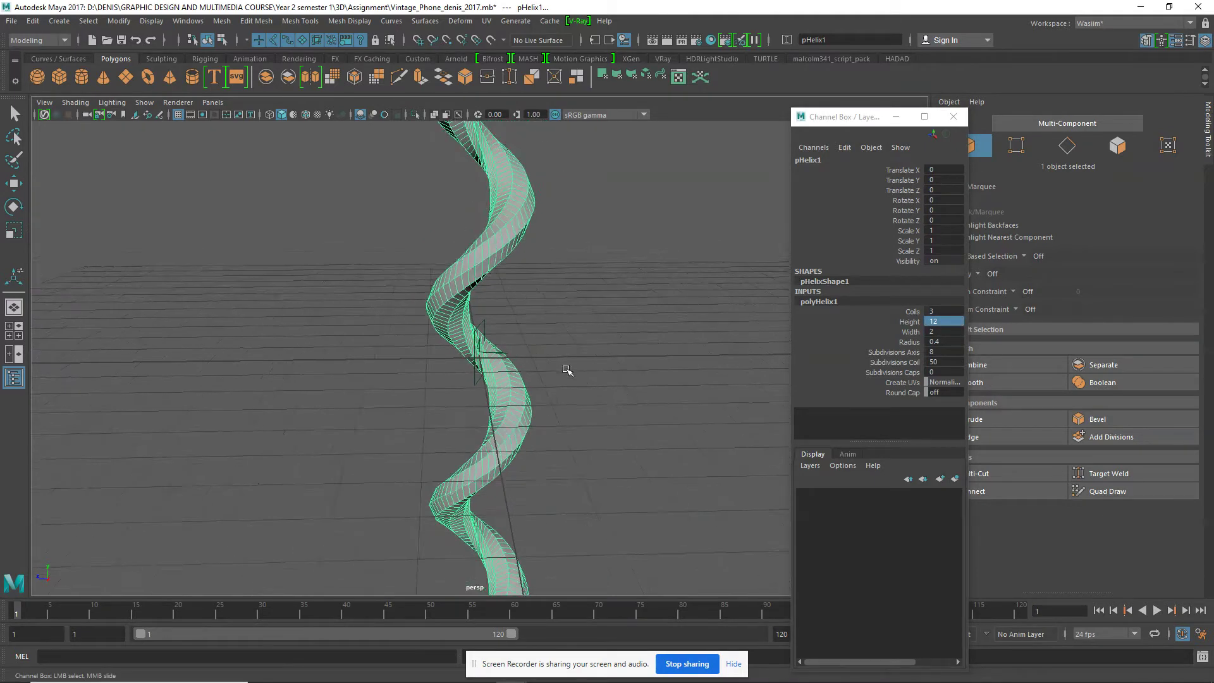
scroll(567, 362, "down", 2)
scroll(569, 361, "down", 2)
scroll(570, 359, "down", 1)
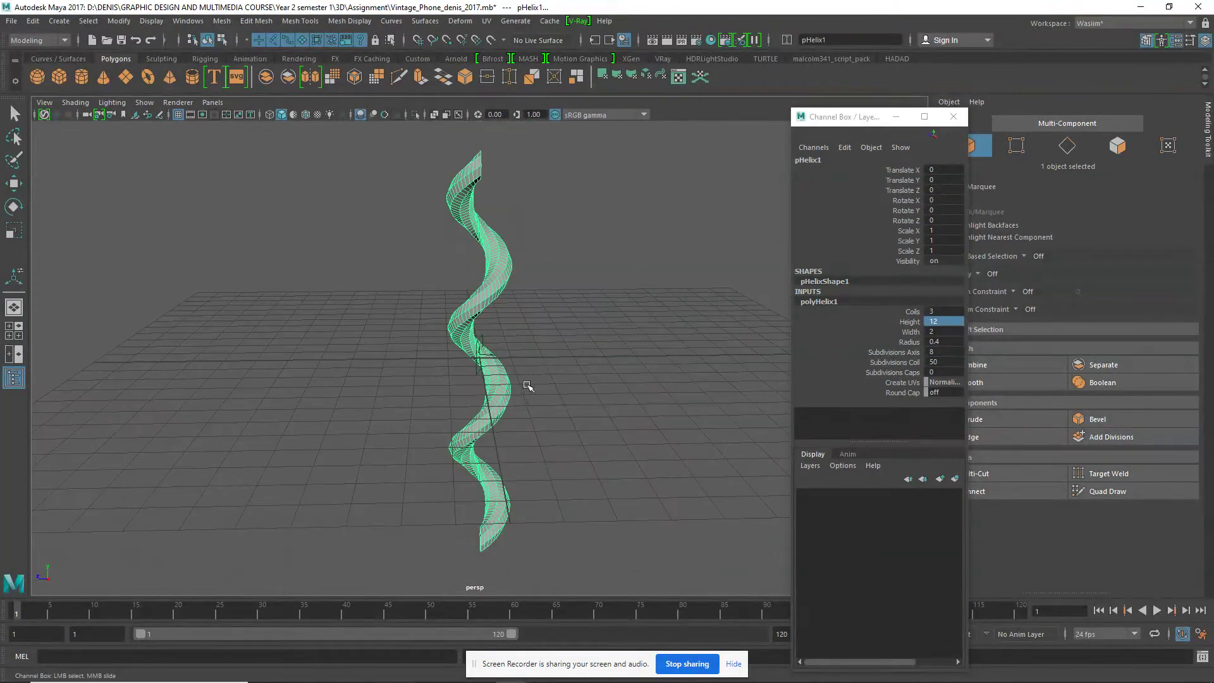
left_click_drag(526, 384, 542, 381, "alt")
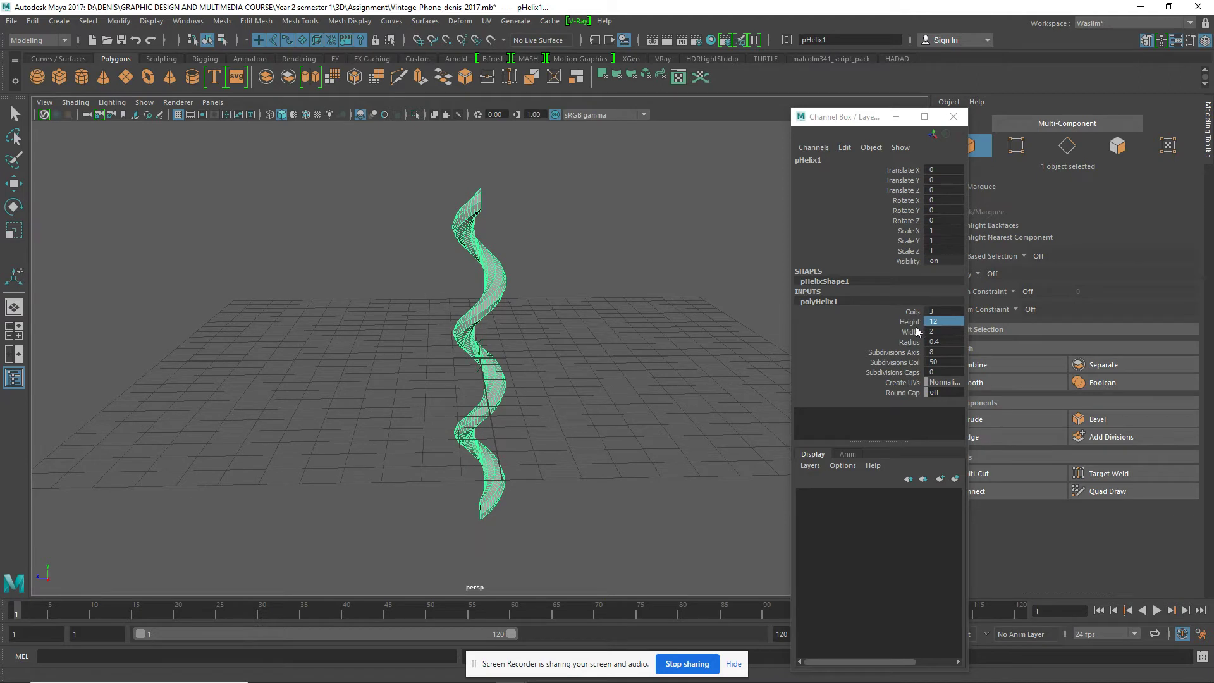
Set the helix Coils to 10 and Width to 0.05
left_click(935, 310)
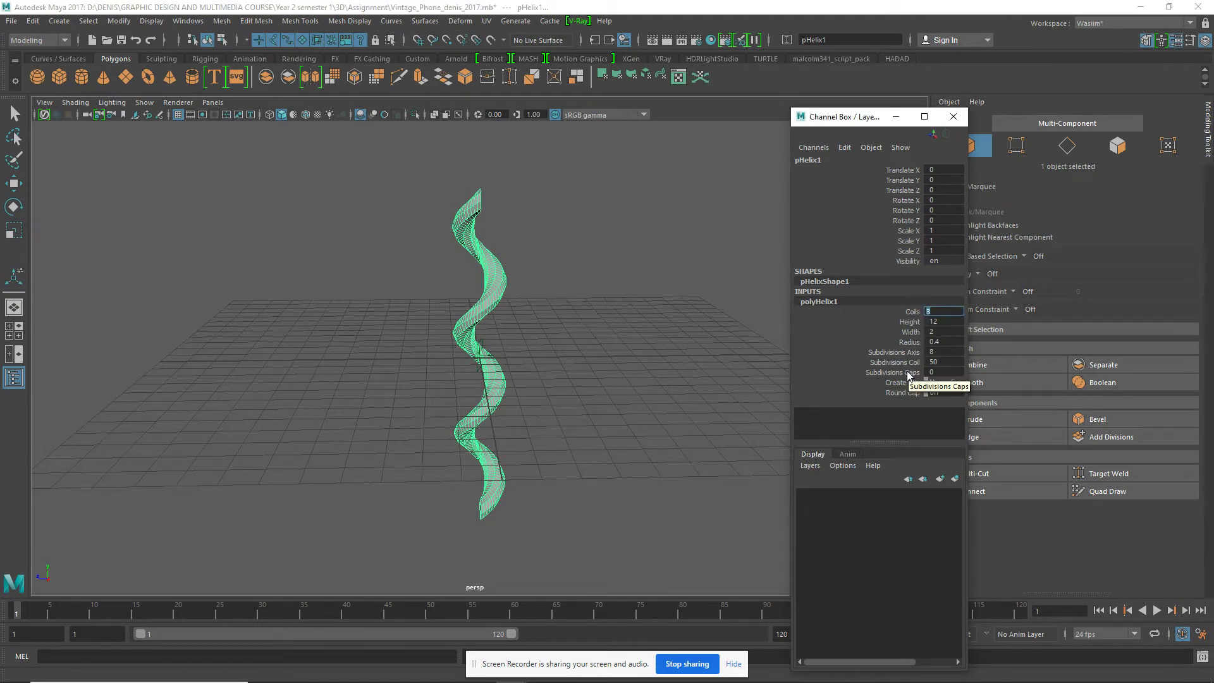
type("5")
key("Return")
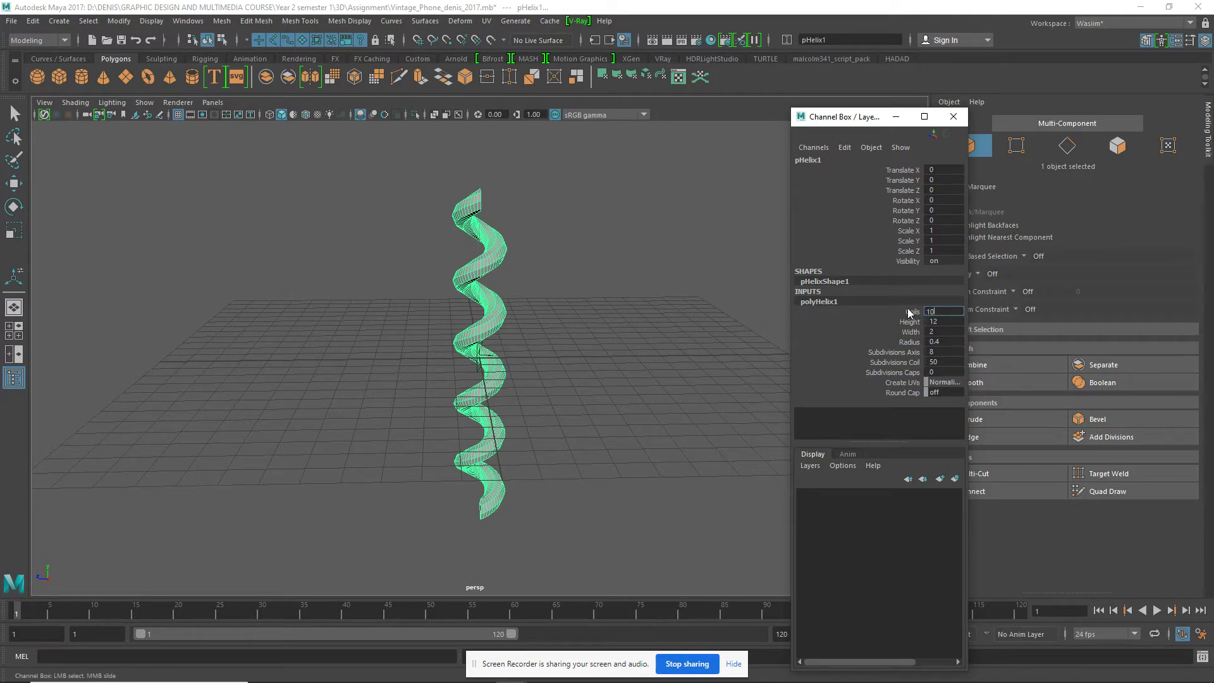
key("Return")
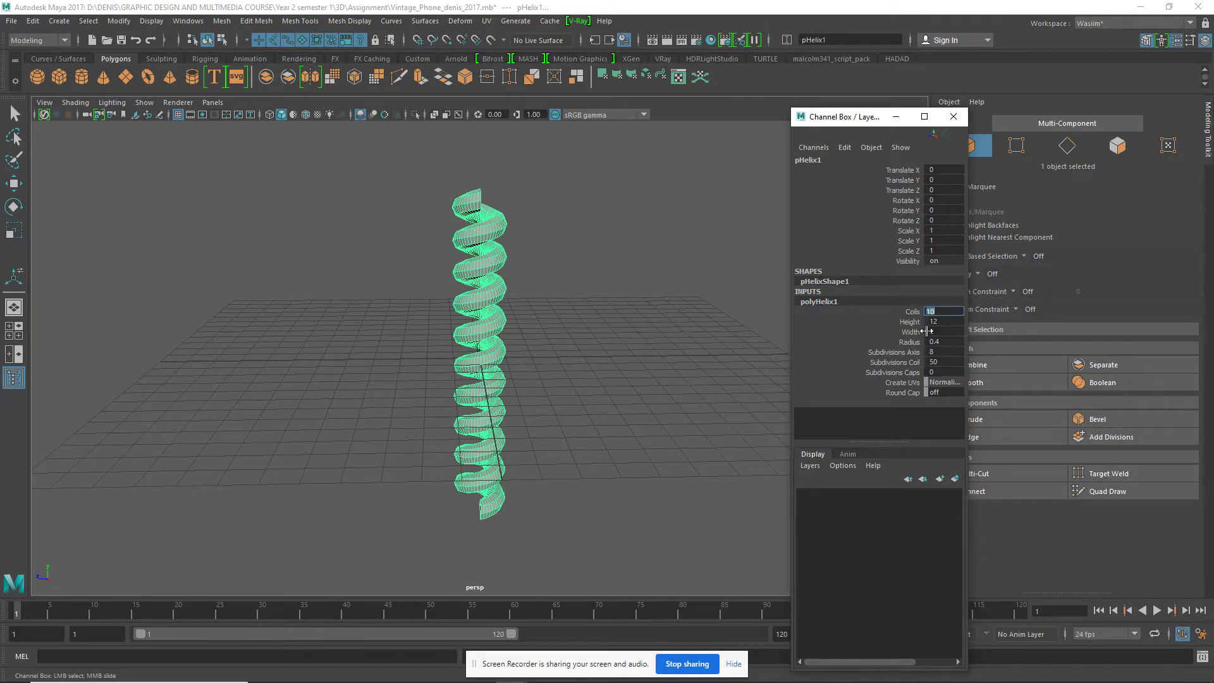
left_click(933, 331)
key("Return")
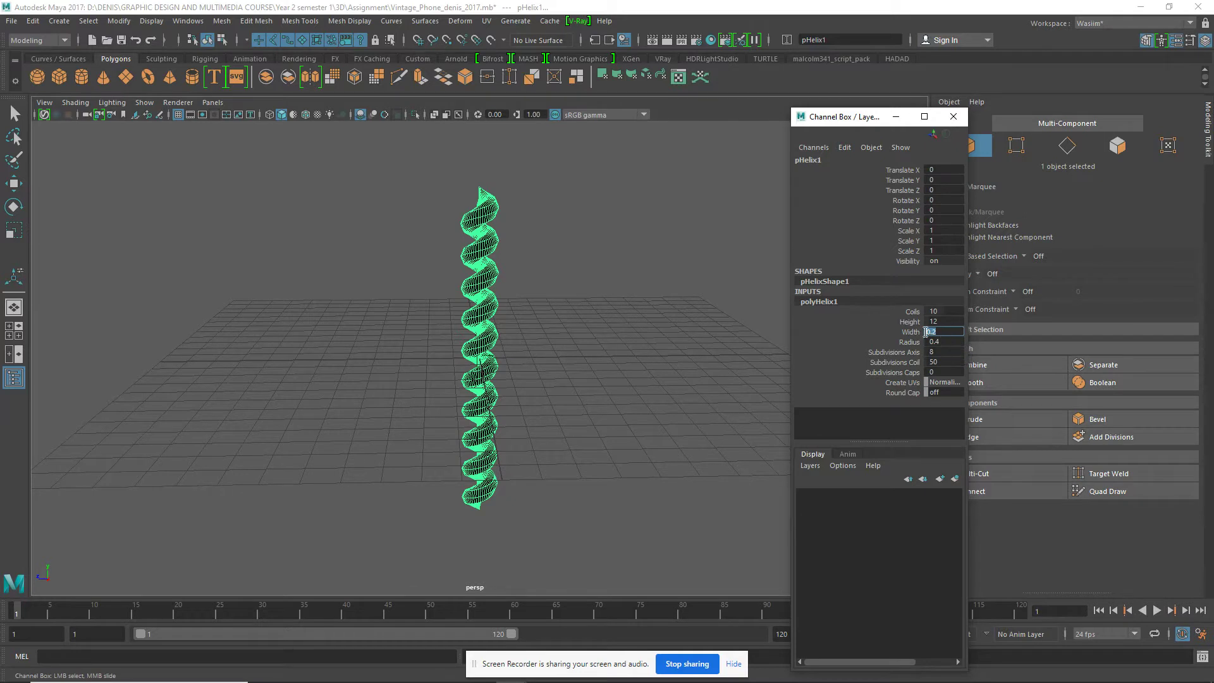
type("5")
key("Return")
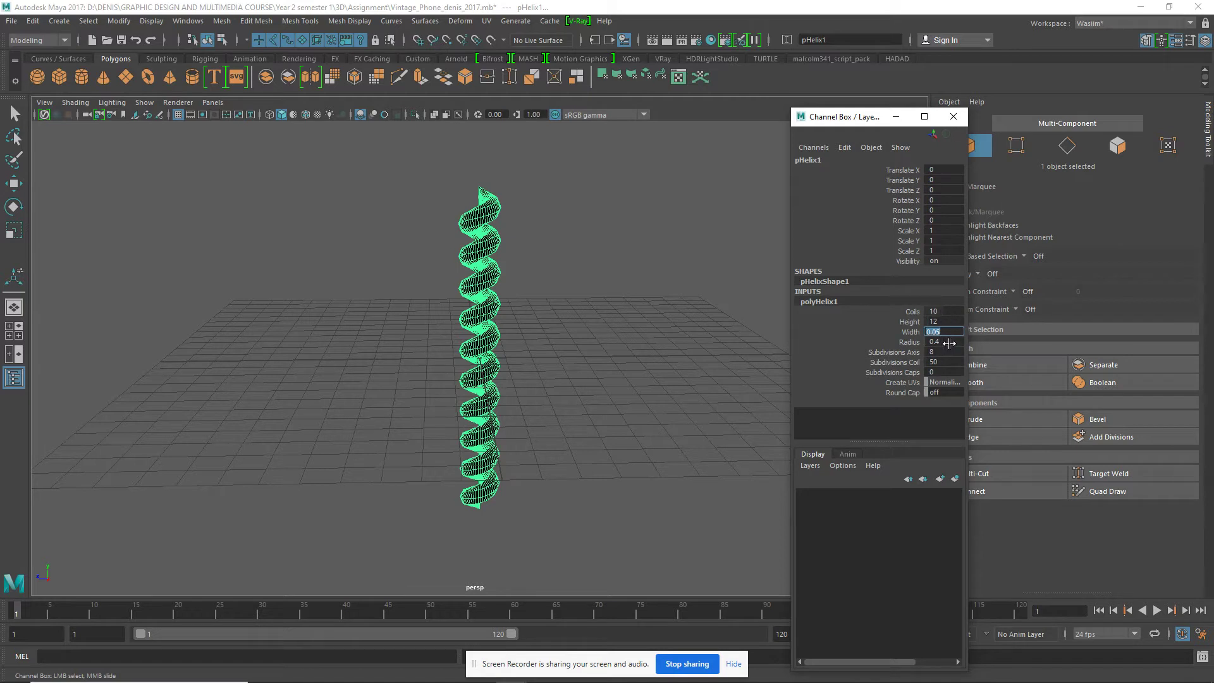
left_click(946, 345)
Set the helix Radius to 0.05, then change it to 0.5
type("5")
key("Return")
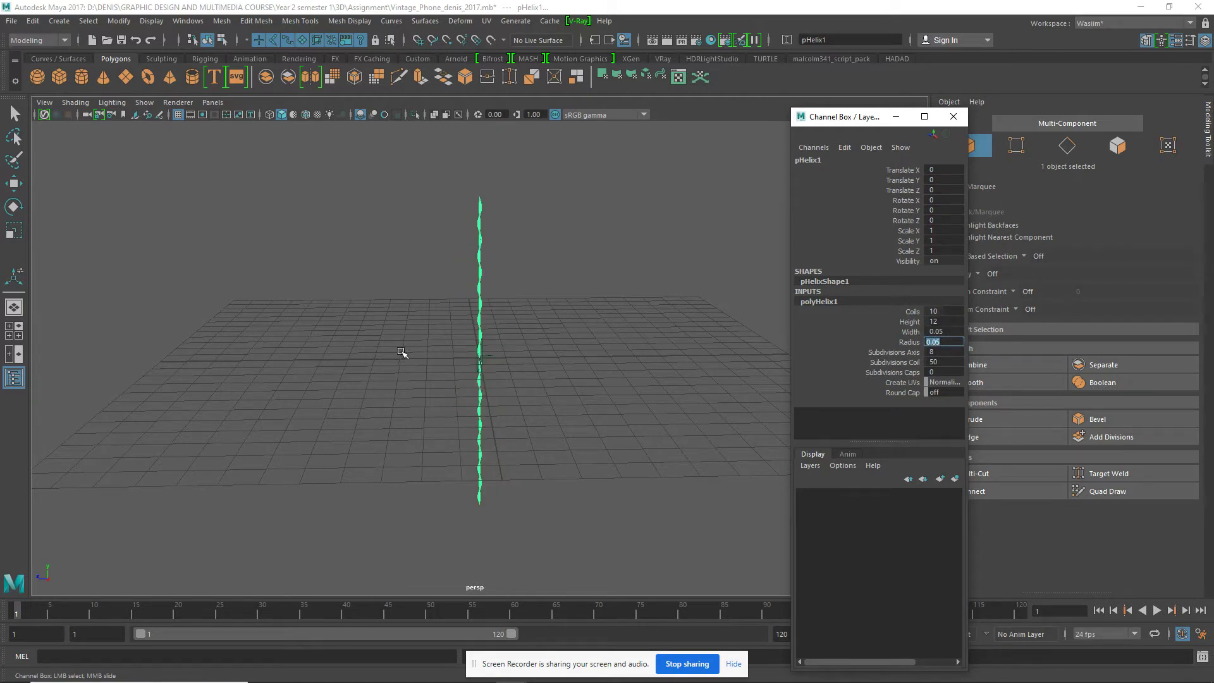
scroll(514, 352, "up", 2)
scroll(514, 353, "up", 2)
scroll(514, 353, "up", 2)
scroll(514, 353, "up", 1)
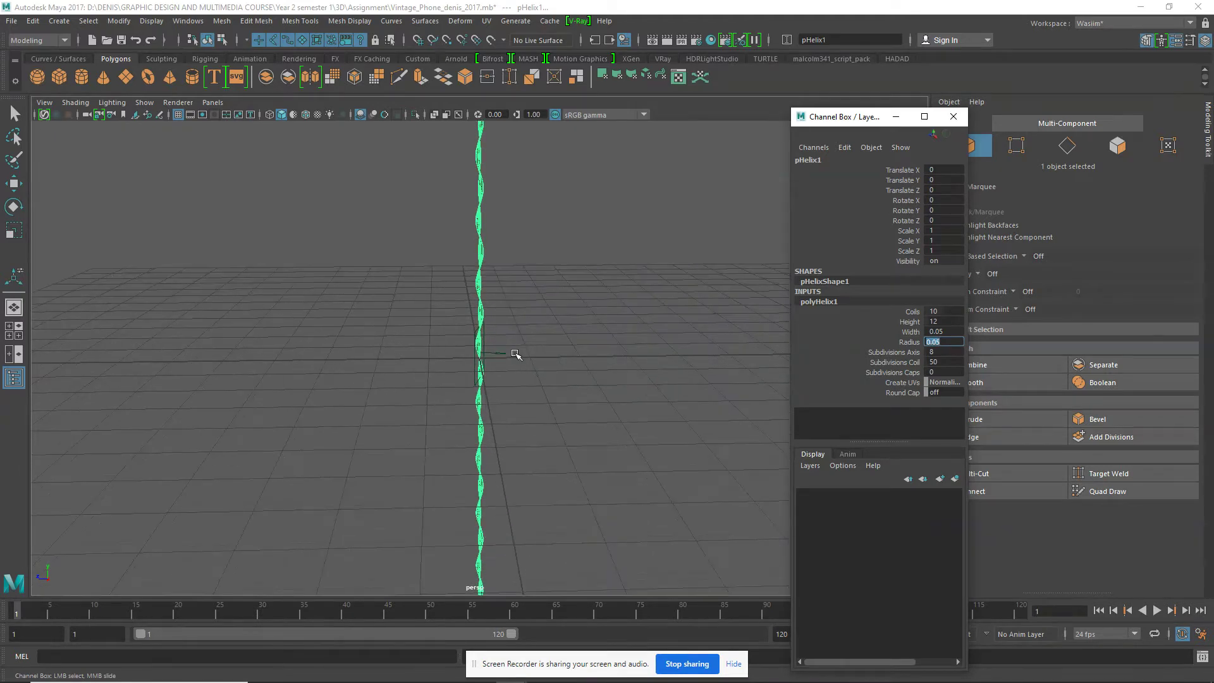
scroll(514, 353, "up", 1)
scroll(515, 353, "up", 1)
scroll(515, 354, "up", 1)
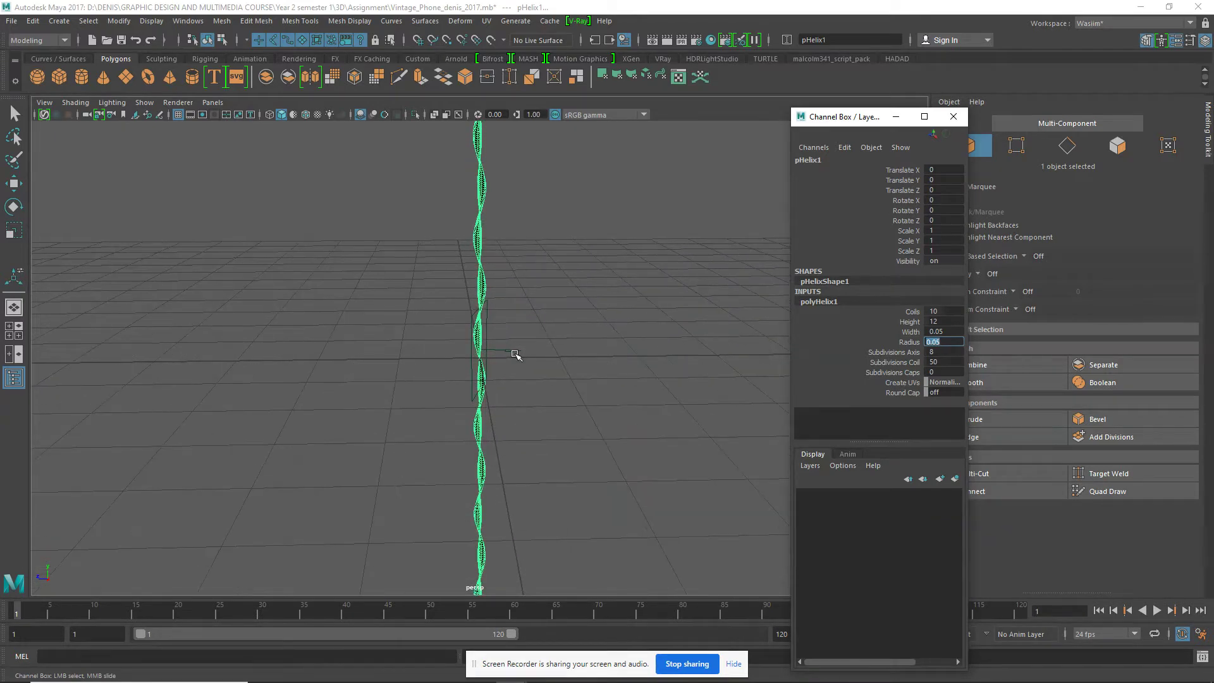
scroll(515, 354, "up", 1)
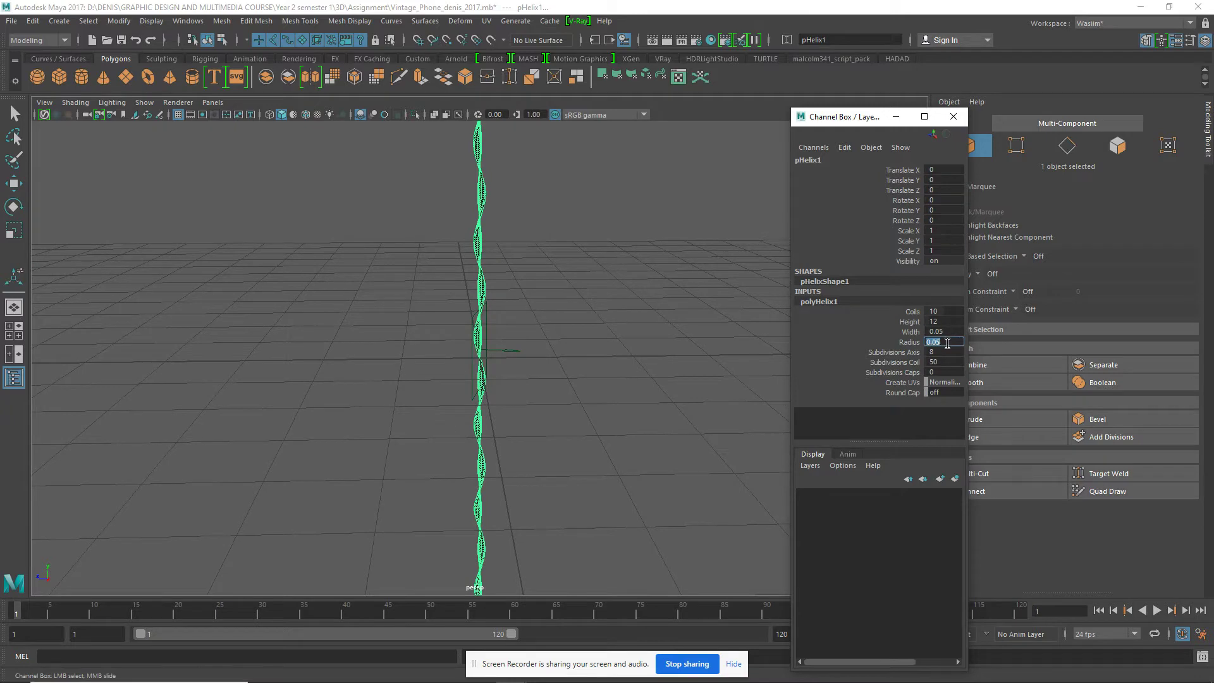
left_click_drag(947, 343, 903, 341)
type("0.5")
key("Return")
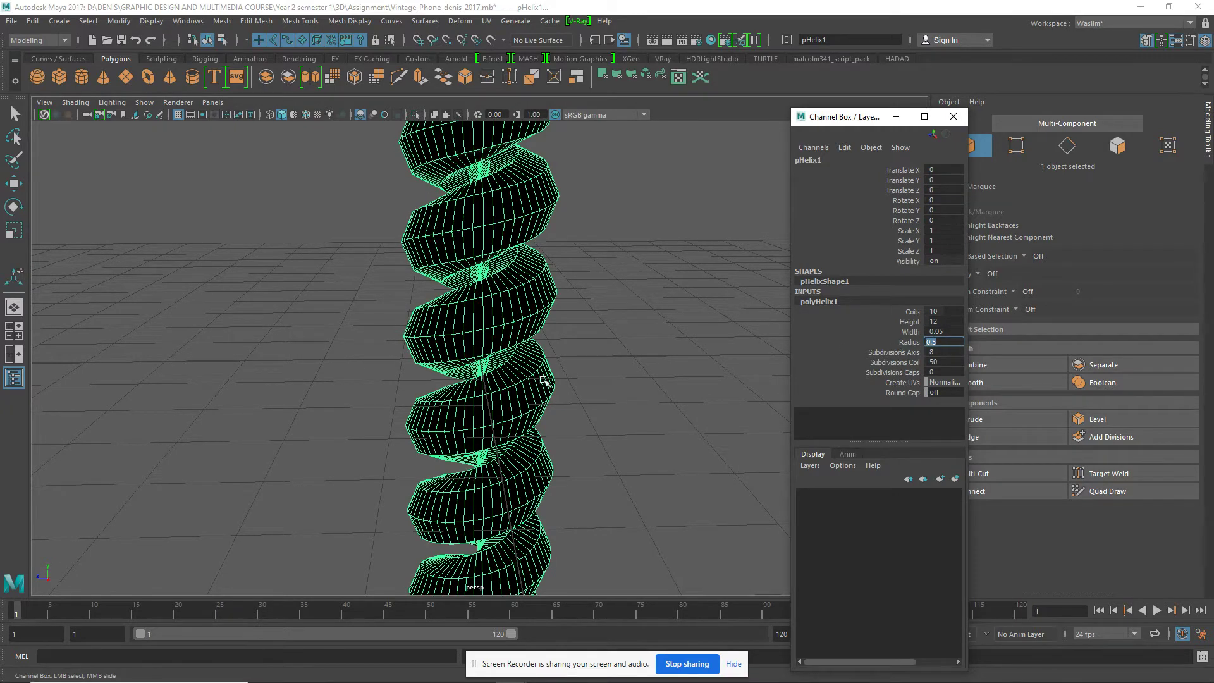
Try a thinner 0.2 tube radius, then restore Radius 0.5
scroll(557, 392, "down", 2)
scroll(565, 398, "down", 2)
scroll(569, 396, "down", 2)
scroll(562, 388, "down", 2)
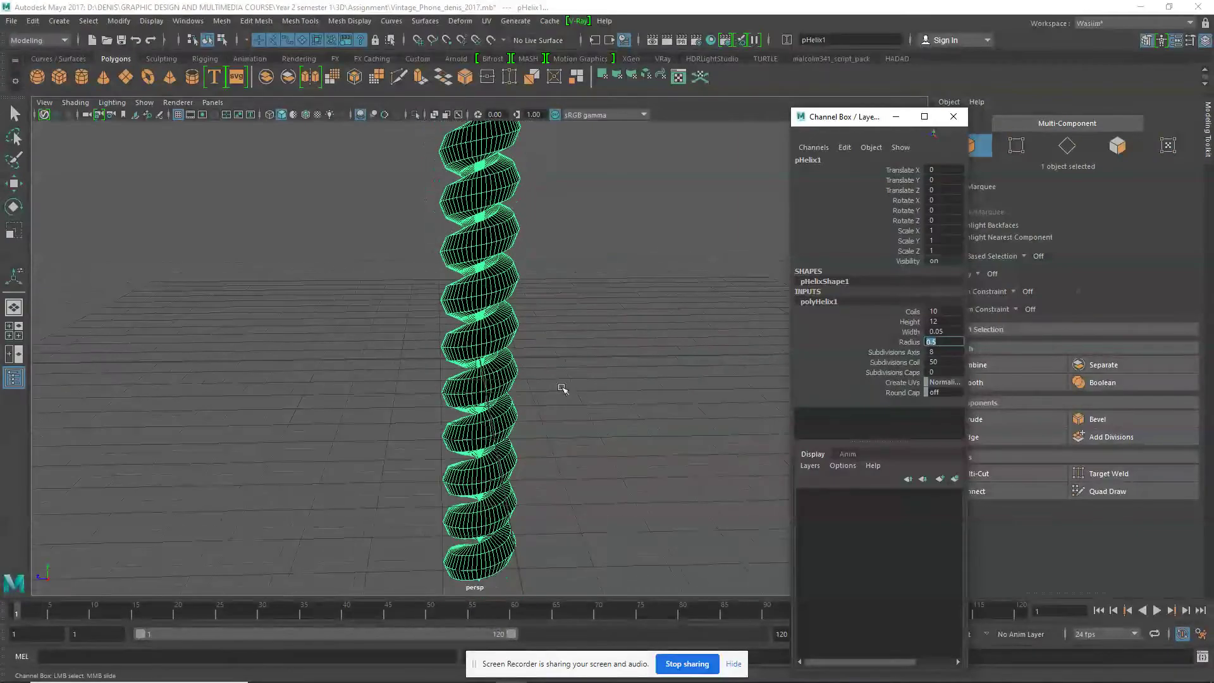
mouse_move(562, 388)
left_mouse_down("alt")
mouse_move(575, 382)
mouse_move(559, 378)
left_mouse_up("alt")
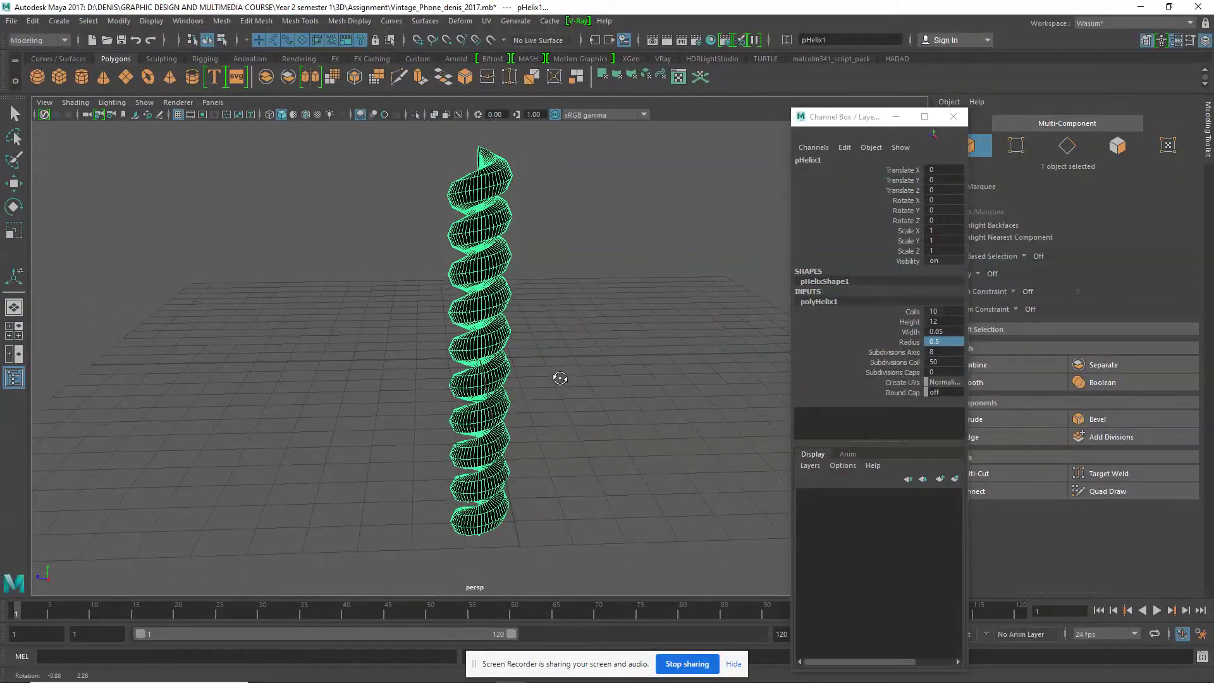
double_click(945, 343)
type("0.3")
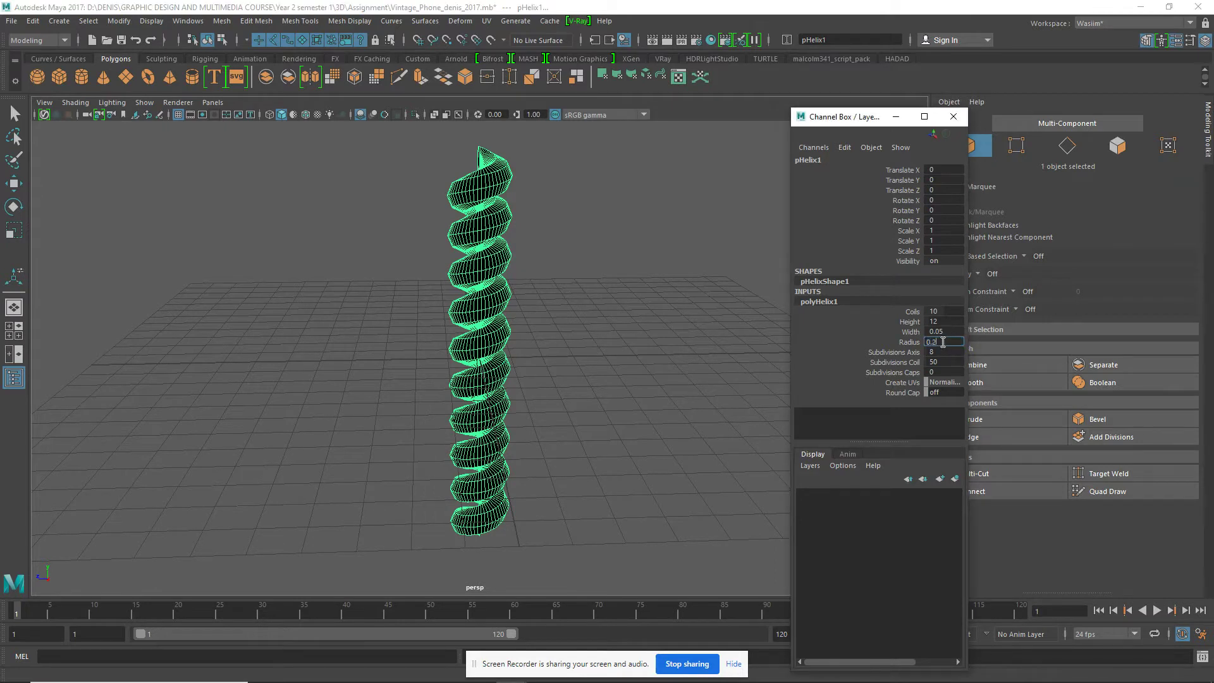
key("Return")
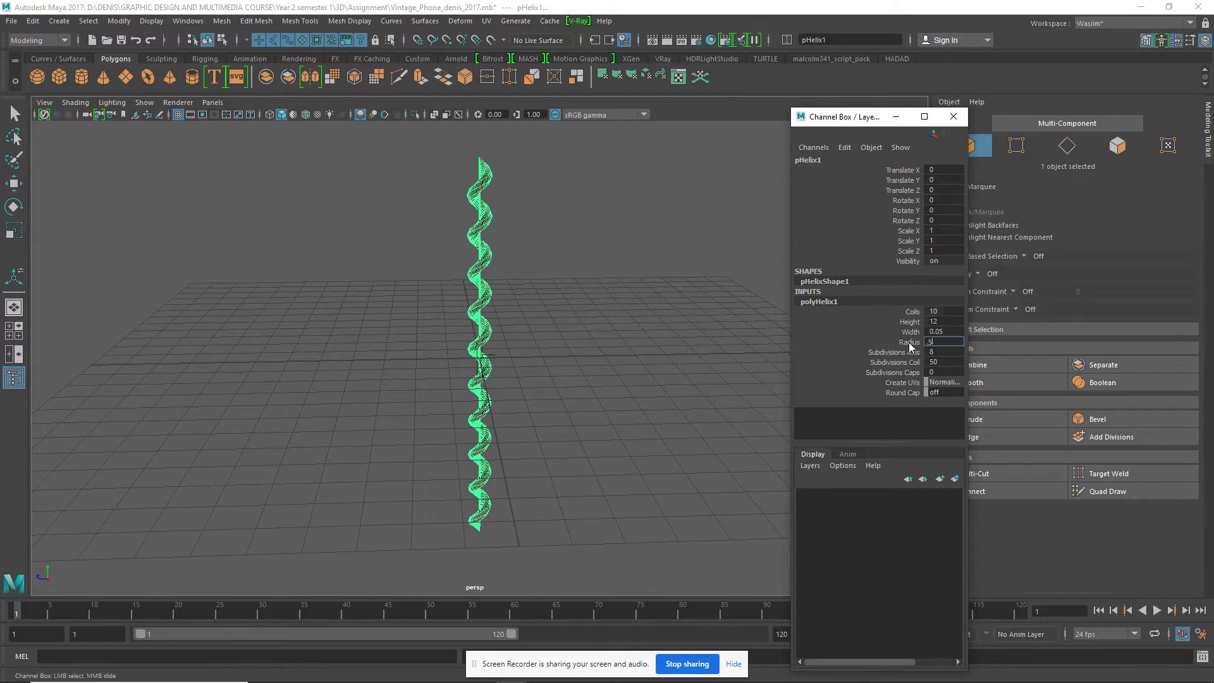
key("Return")
left_click_drag(544, 426, 528, 359, "alt")
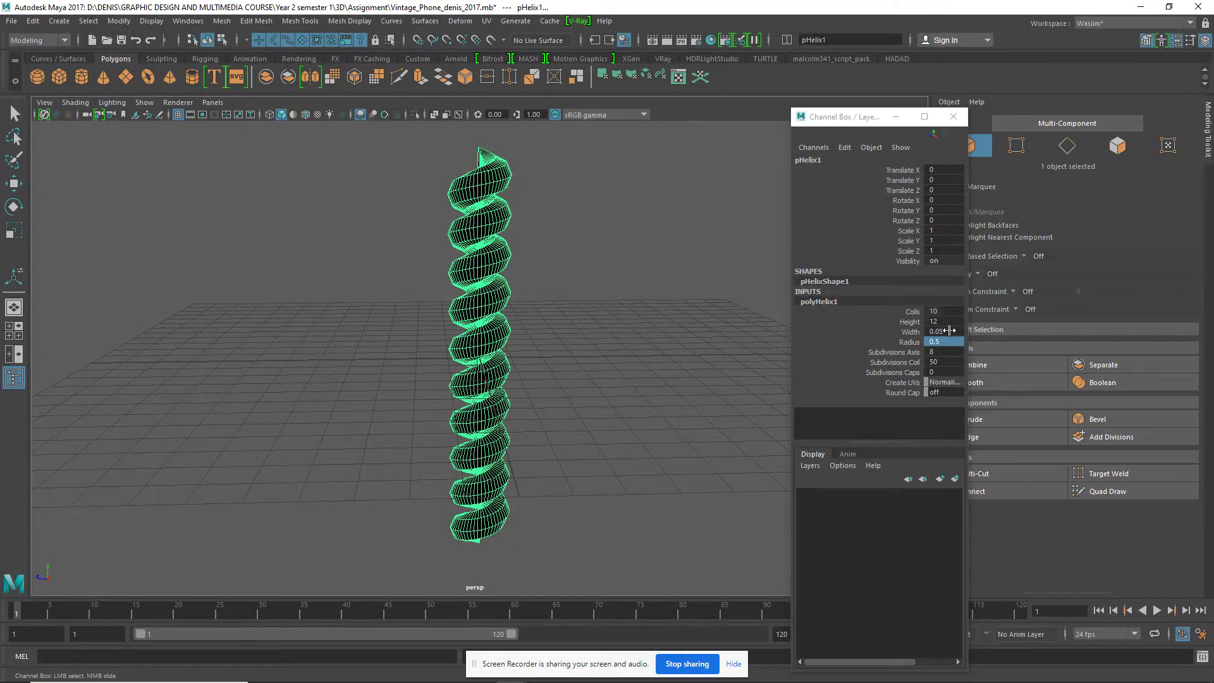
Set the helix Width to 0.02
double_click(950, 331)
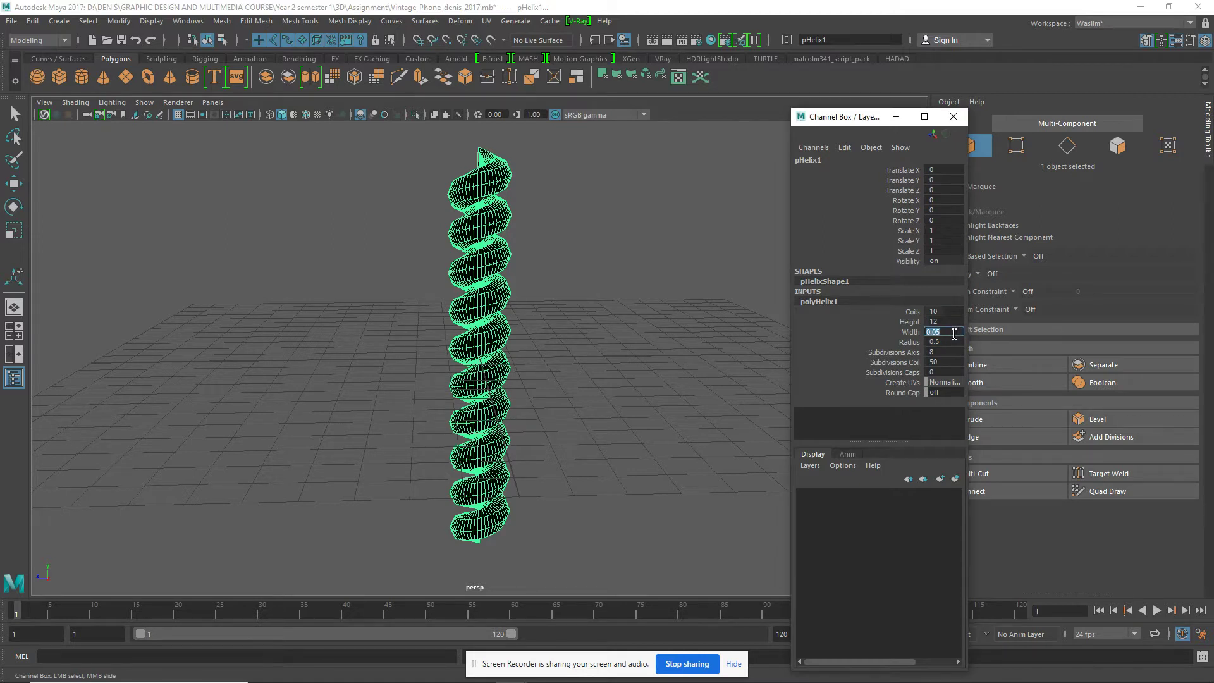
type("0.02")
key("Return")
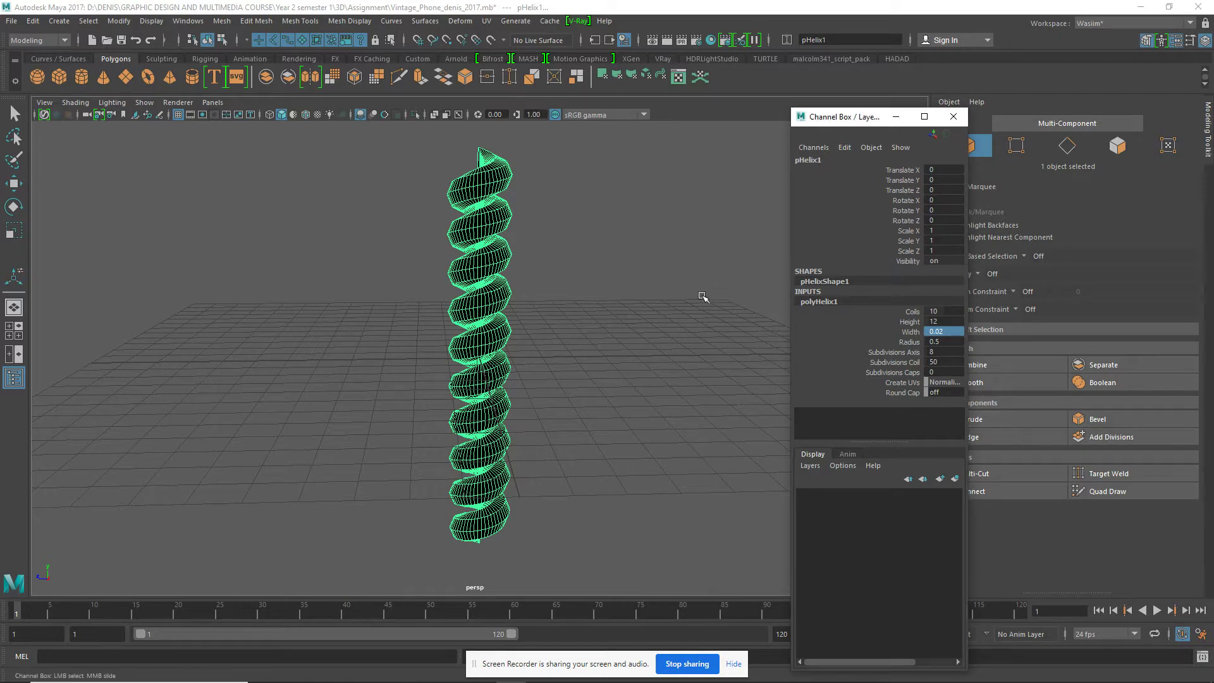
Virtual-slide Coils to 9.2, Height to 13.2 and Width to 4.01
left_click(912, 311)
mouse_move(629, 320)
middle_mouse_down()
mouse_move(639, 318)
mouse_move(623, 315)
middle_mouse_up()
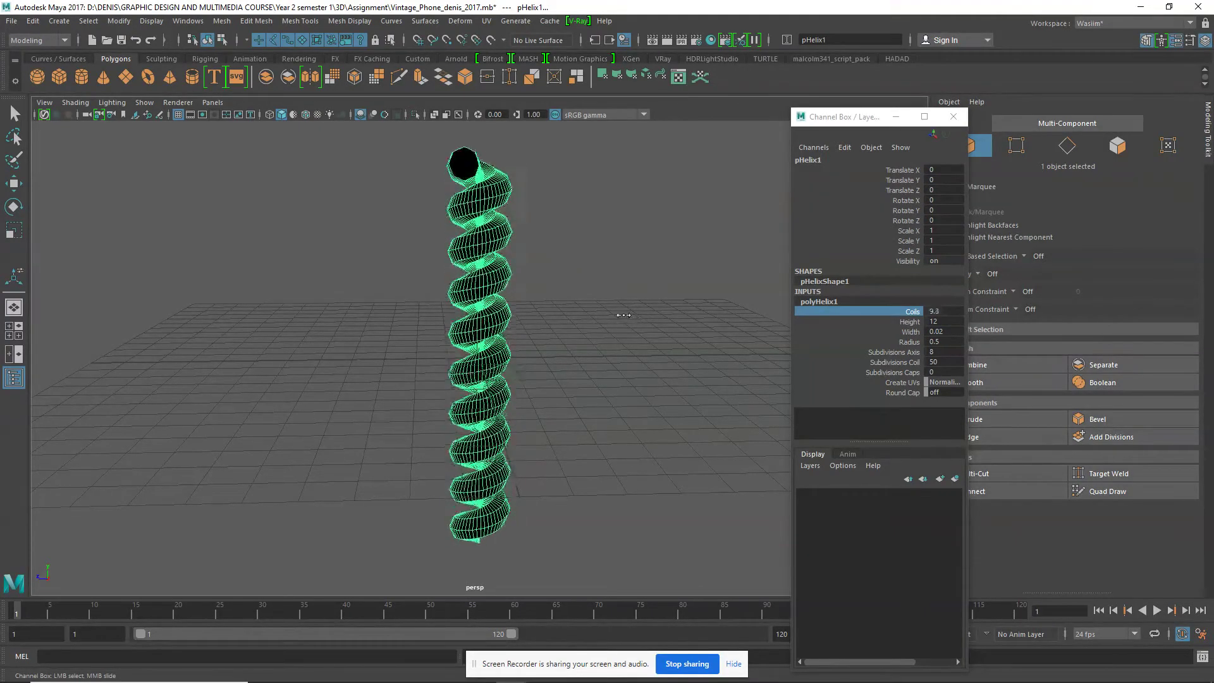
left_click(884, 322)
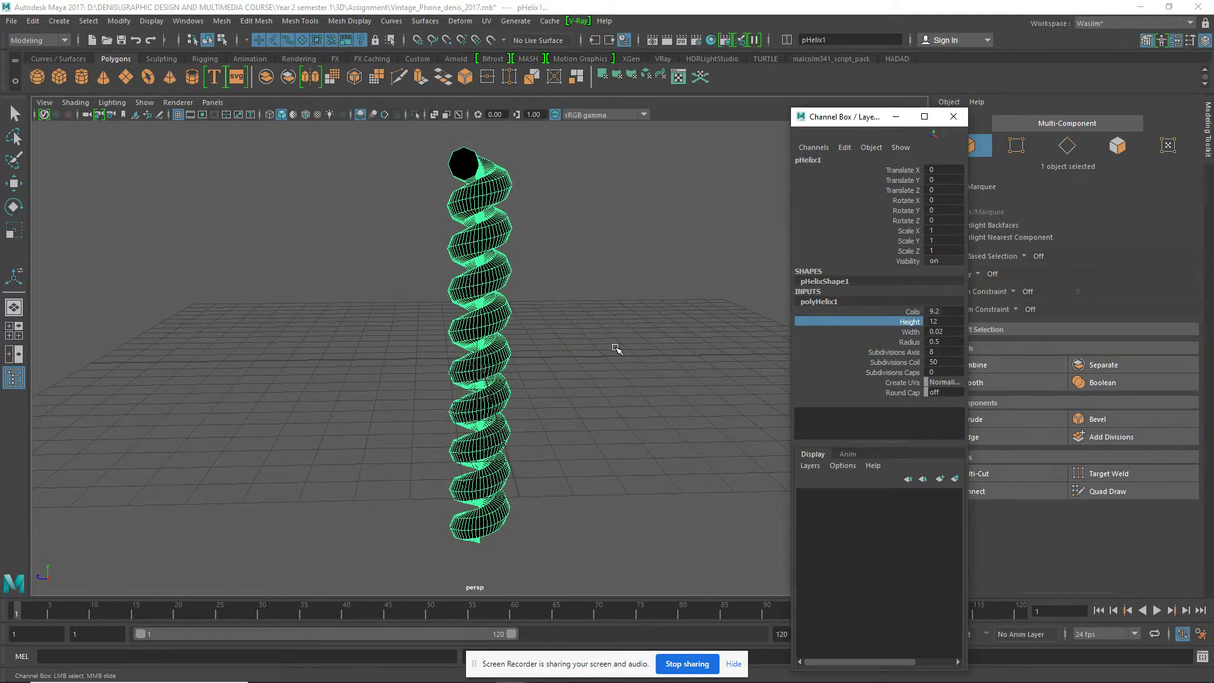
mouse_move(617, 349)
middle_mouse_down()
mouse_move(635, 346)
mouse_move(608, 344)
middle_mouse_up()
left_click(911, 333)
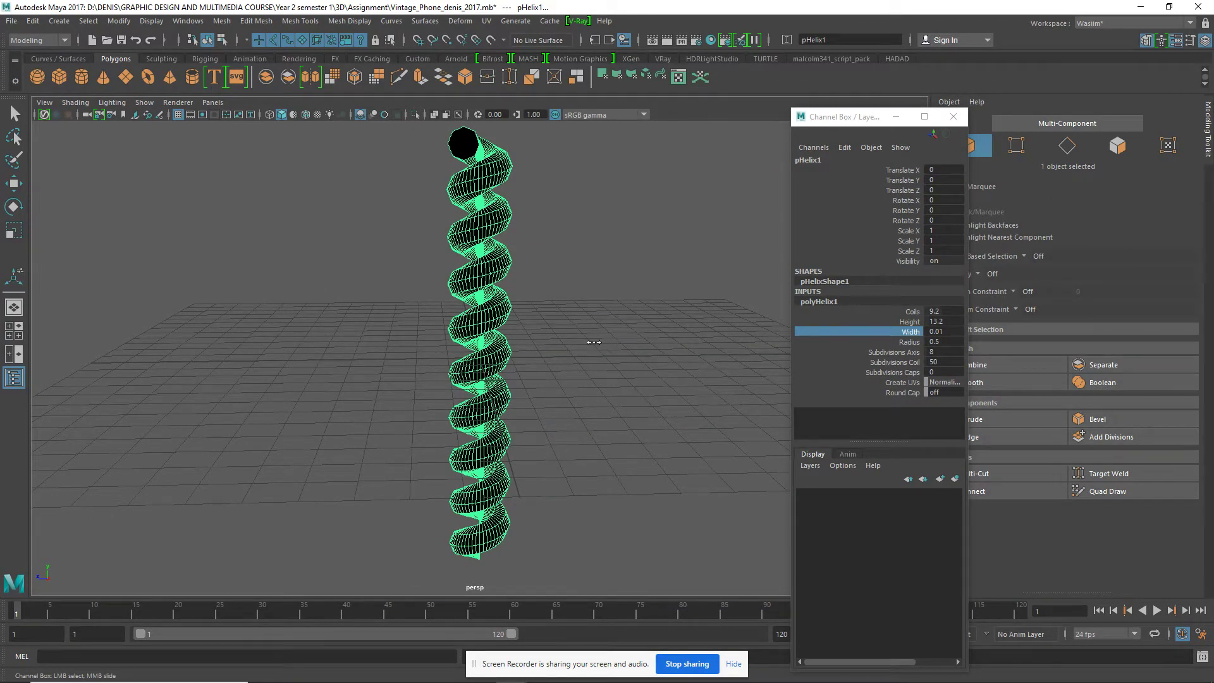
mouse_move(606, 341)
middle_mouse_down()
mouse_move(636, 337)
mouse_move(613, 332)
middle_mouse_up()
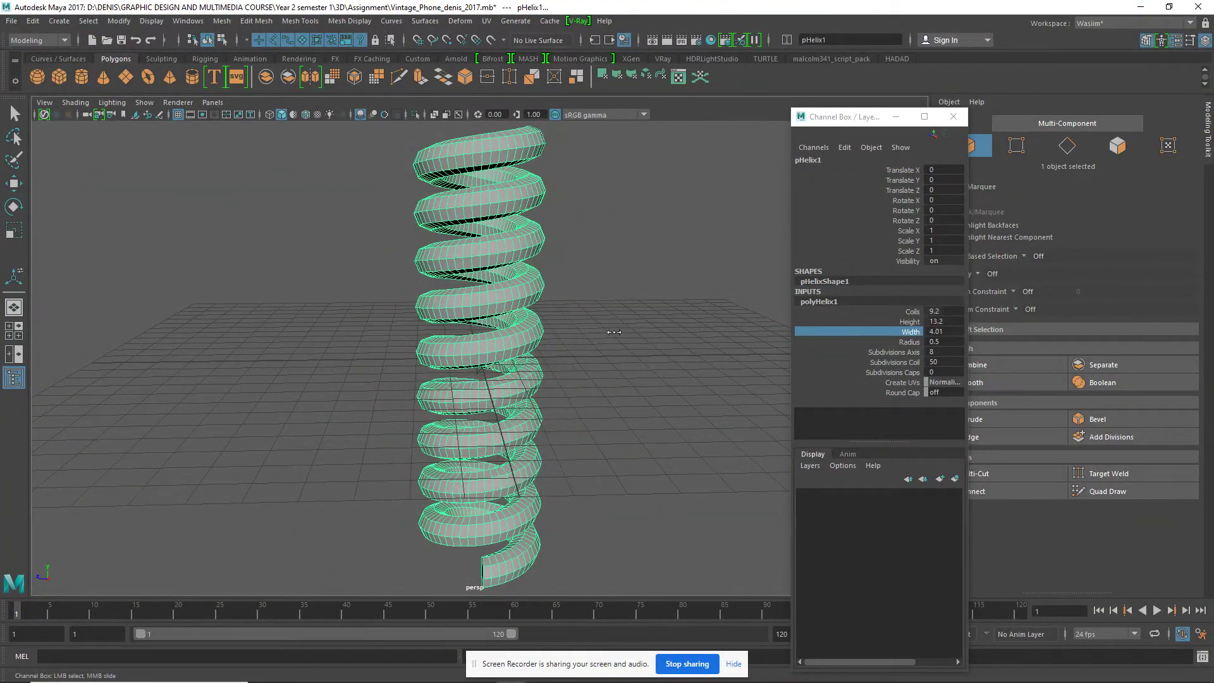
Set the helix tube Radius to 0.05 and Width to 0.5
left_click(915, 343)
middle_click_drag(715, 361, 687, 363)
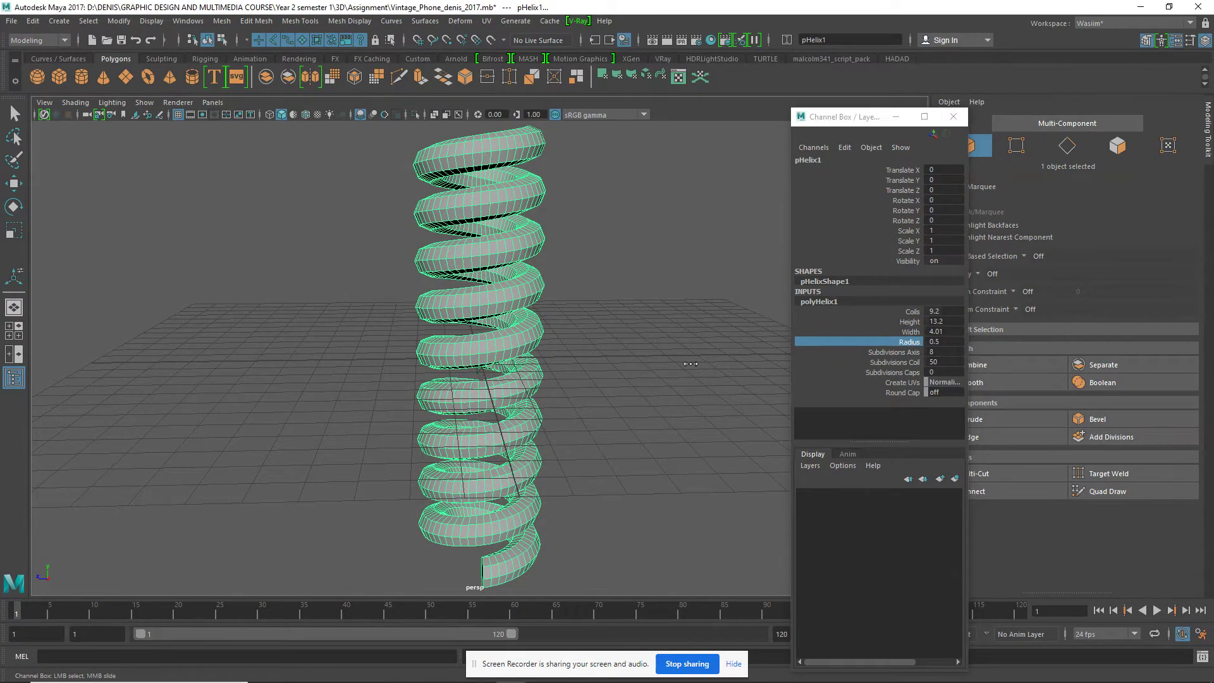
key("ctrl+z")
double_click(945, 341)
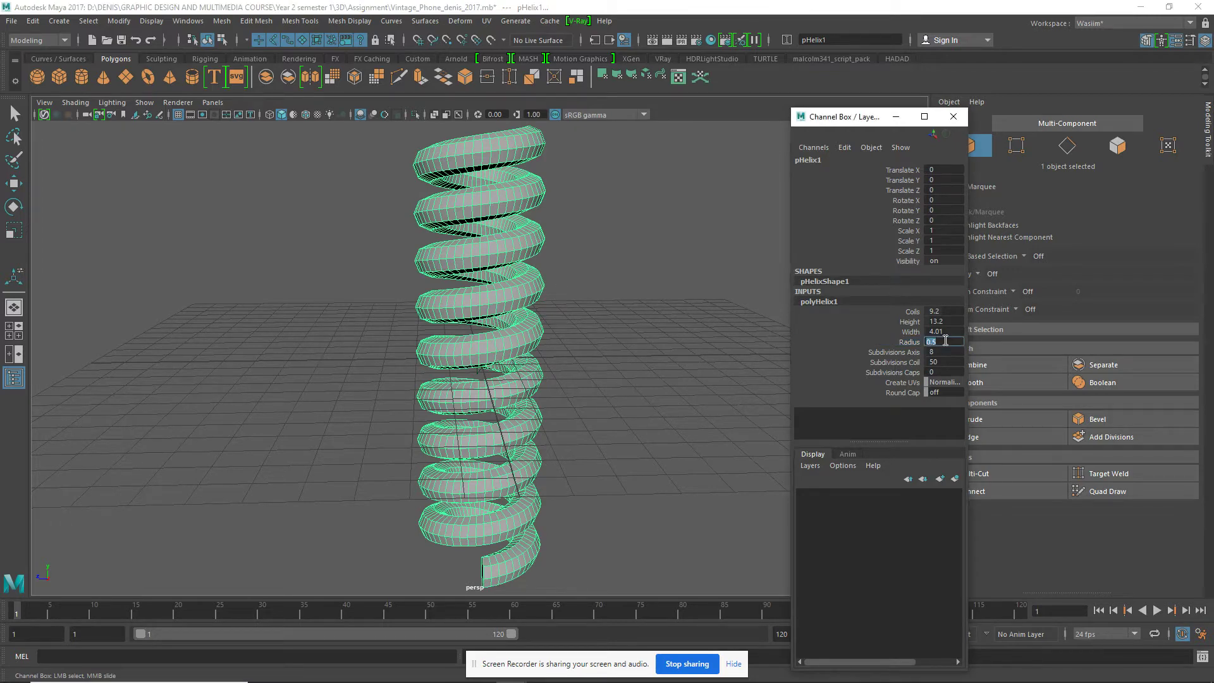
type("0.09")
type("0.05")
key("Return")
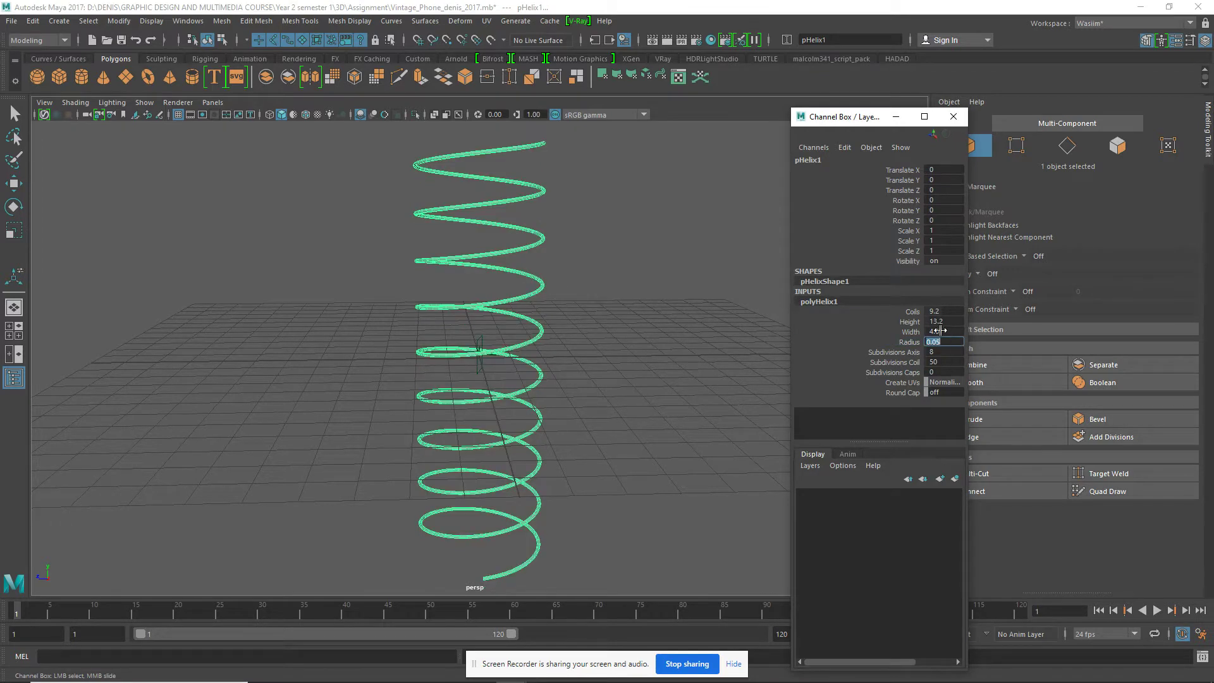
double_click(948, 332)
type("1")
key("Return")
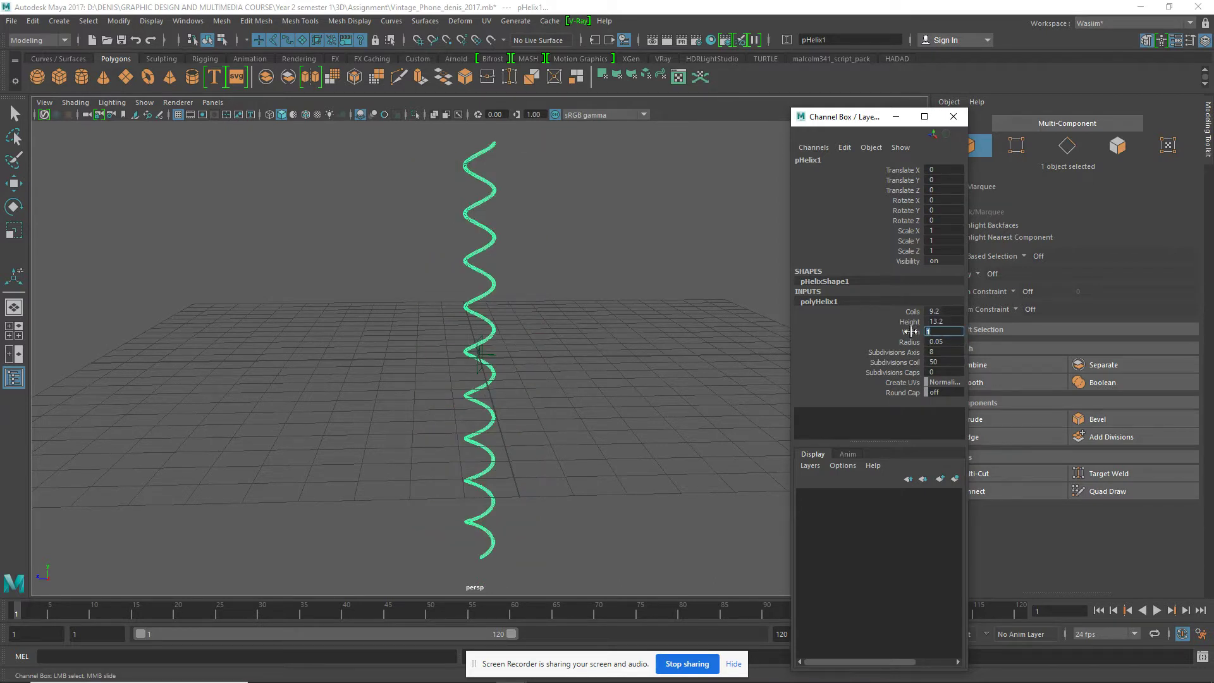
type("0.5")
key("Return")
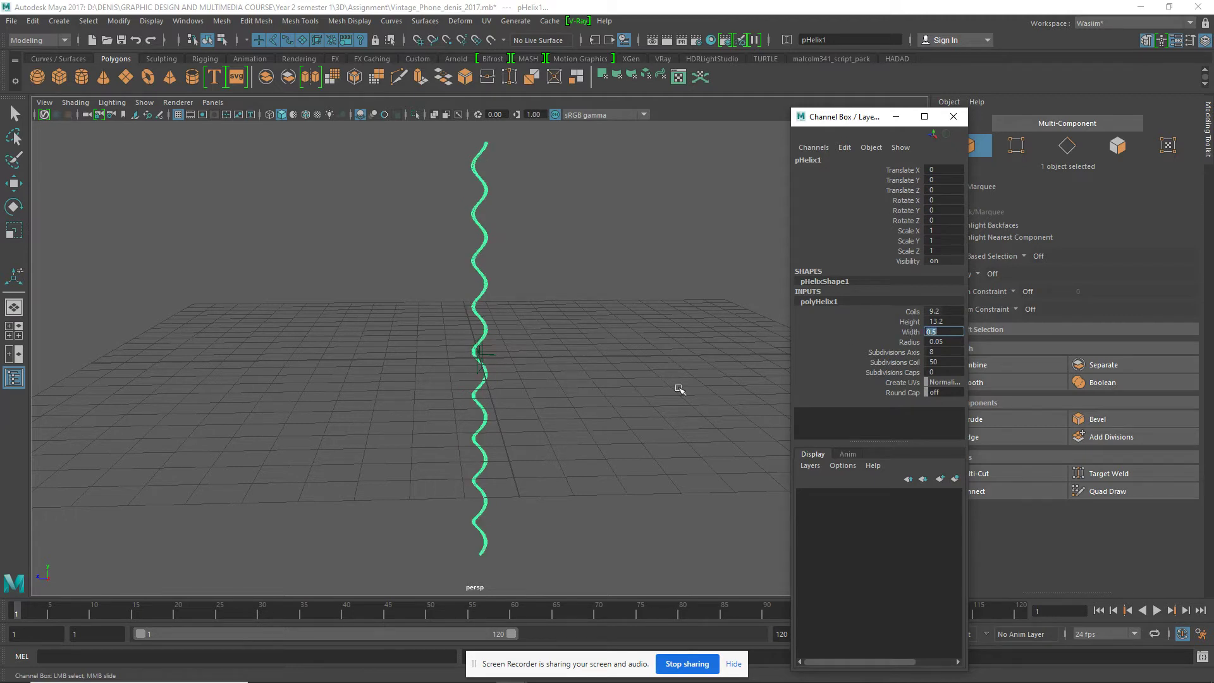
Raise the coil count through 20, 11 and 30 to 40, then deselect the helix
left_click(911, 312)
middle_click_drag(602, 356, 674, 376)
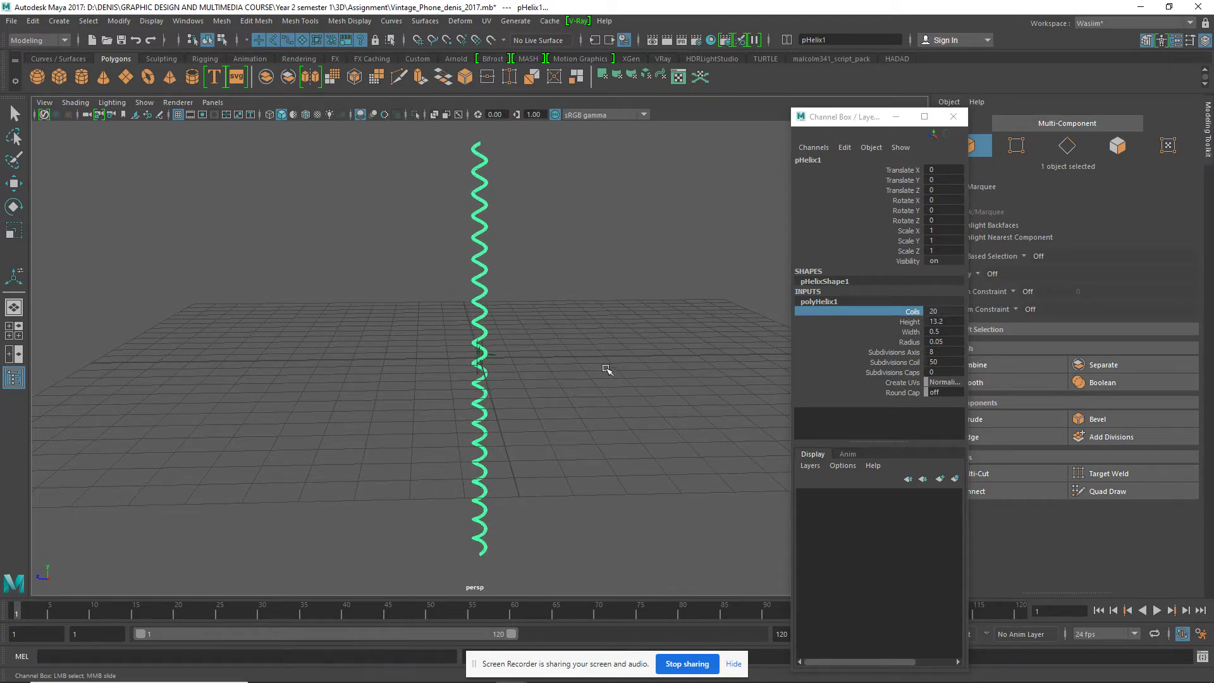
left_click(948, 313)
type("11")
key("Return")
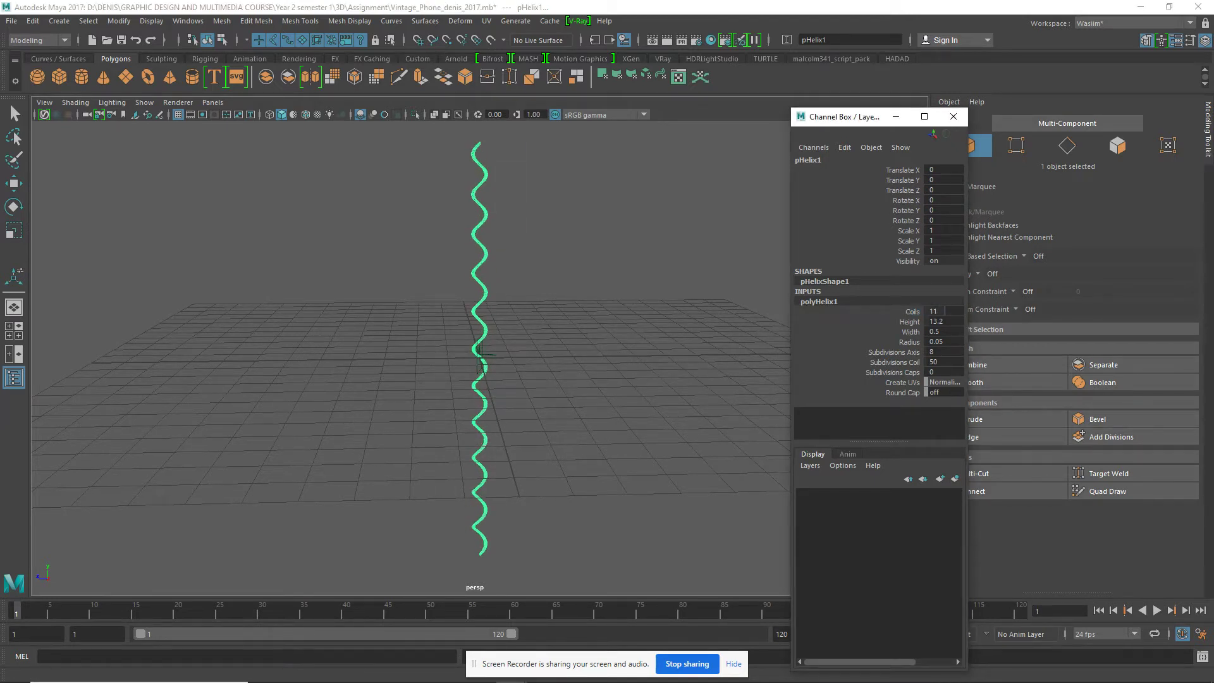
middle_click_drag(945, 311, 964, 311)
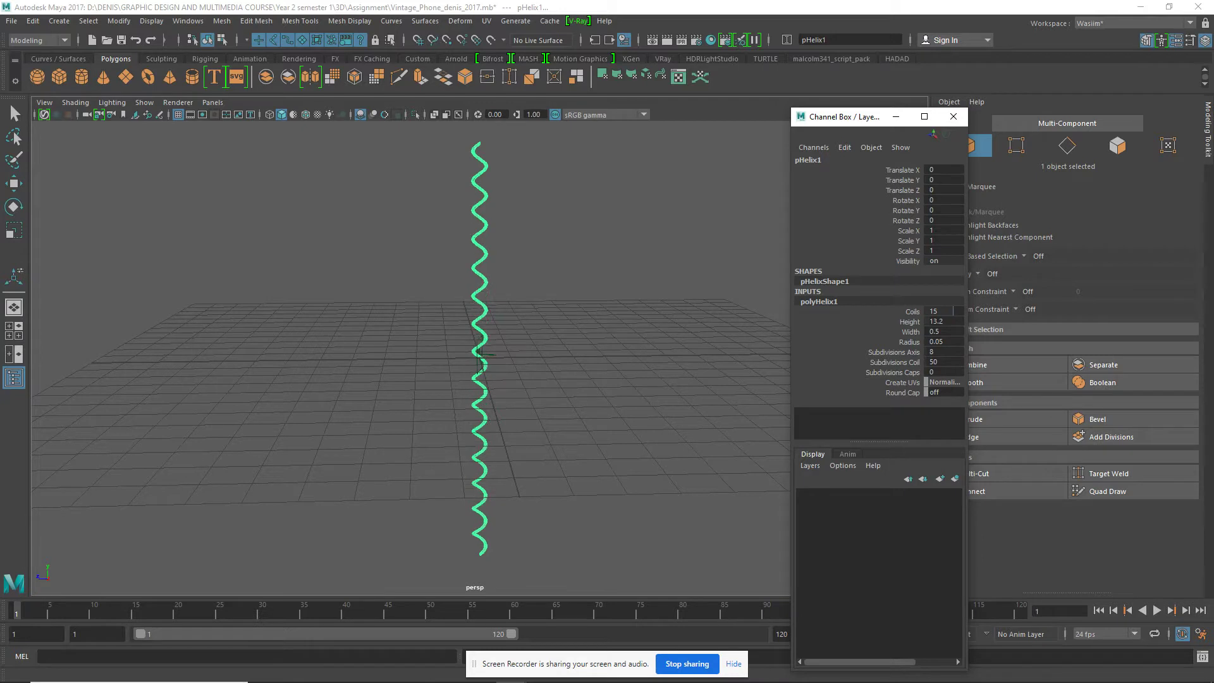
left_click(943, 312)
key("Return")
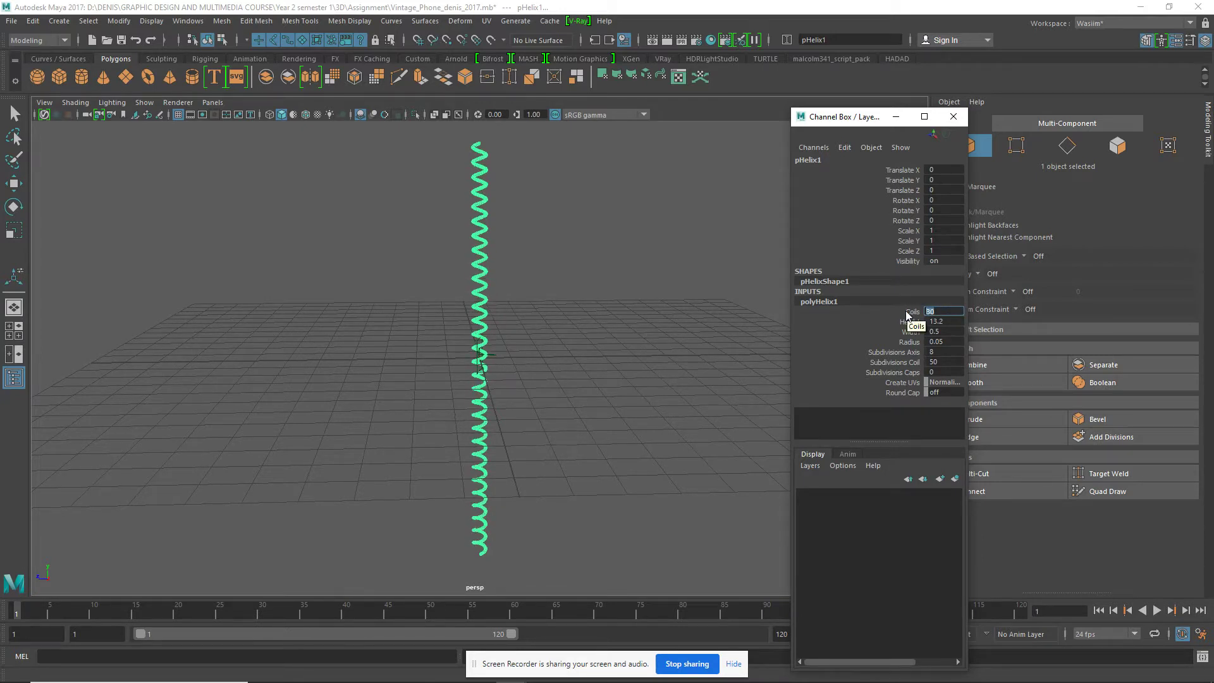
type("40")
key("Return")
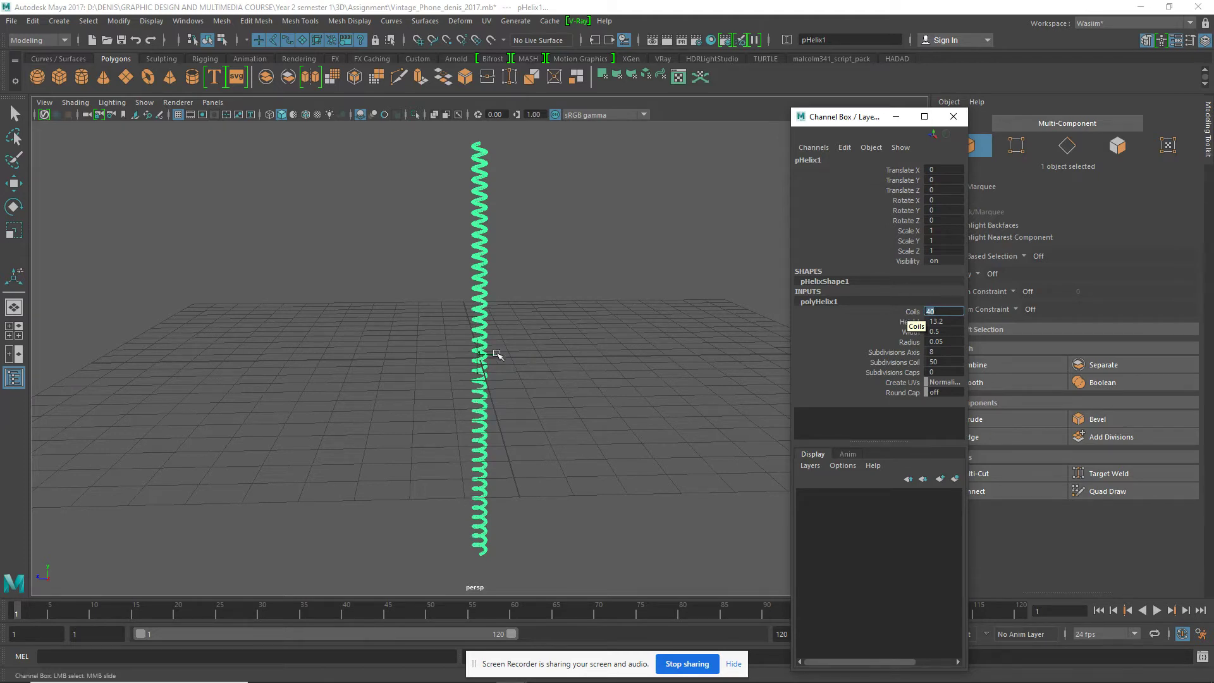
left_click(539, 366)
mouse_move(540, 367)
left_mouse_down("alt")
mouse_move(537, 404)
mouse_move(541, 392)
mouse_move(534, 400)
mouse_move(284, 339)
mouse_move(360, 414)
mouse_move(532, 344)
left_mouse_up("alt")
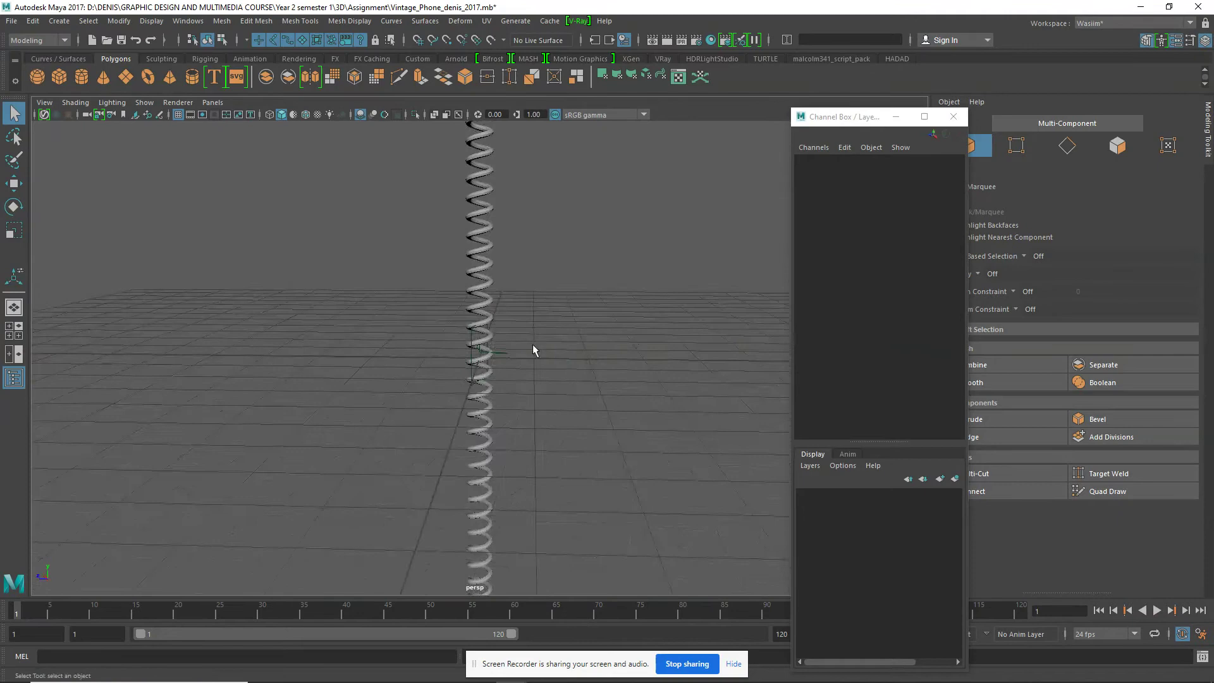
Move pHelix1 up to Translate Y 6.172 with the Move tool
left_click(471, 337)
left_click(477, 273)
key("f")
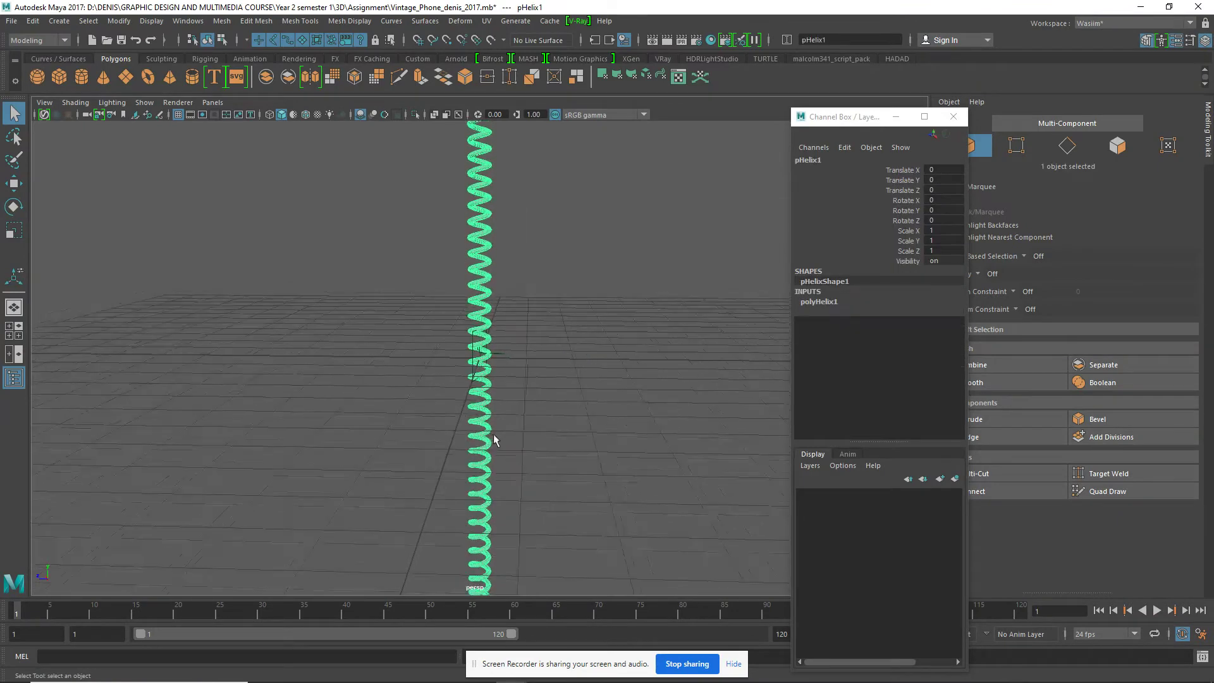
mouse_move(497, 434)
left_mouse_down("alt")
mouse_move(523, 330)
mouse_move(550, 415)
left_mouse_up("alt")
key("w")
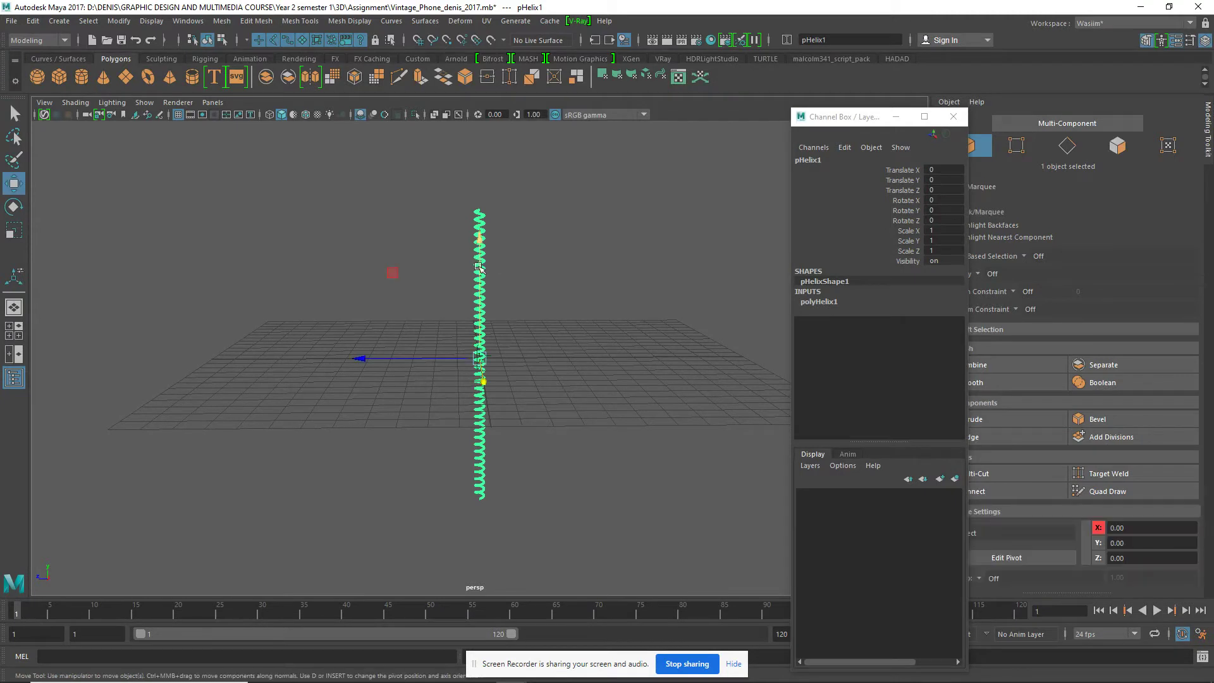
left_click_drag(481, 239, 484, 111)
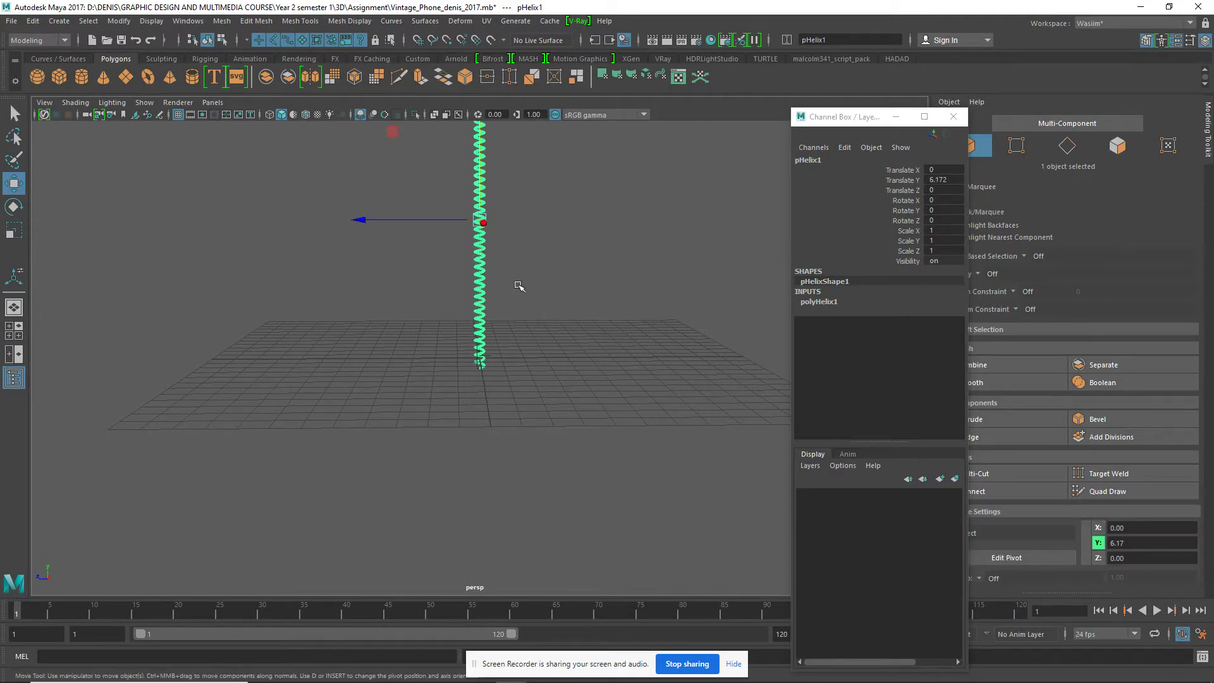
right_click_drag(523, 285, 524, 308, "alt")
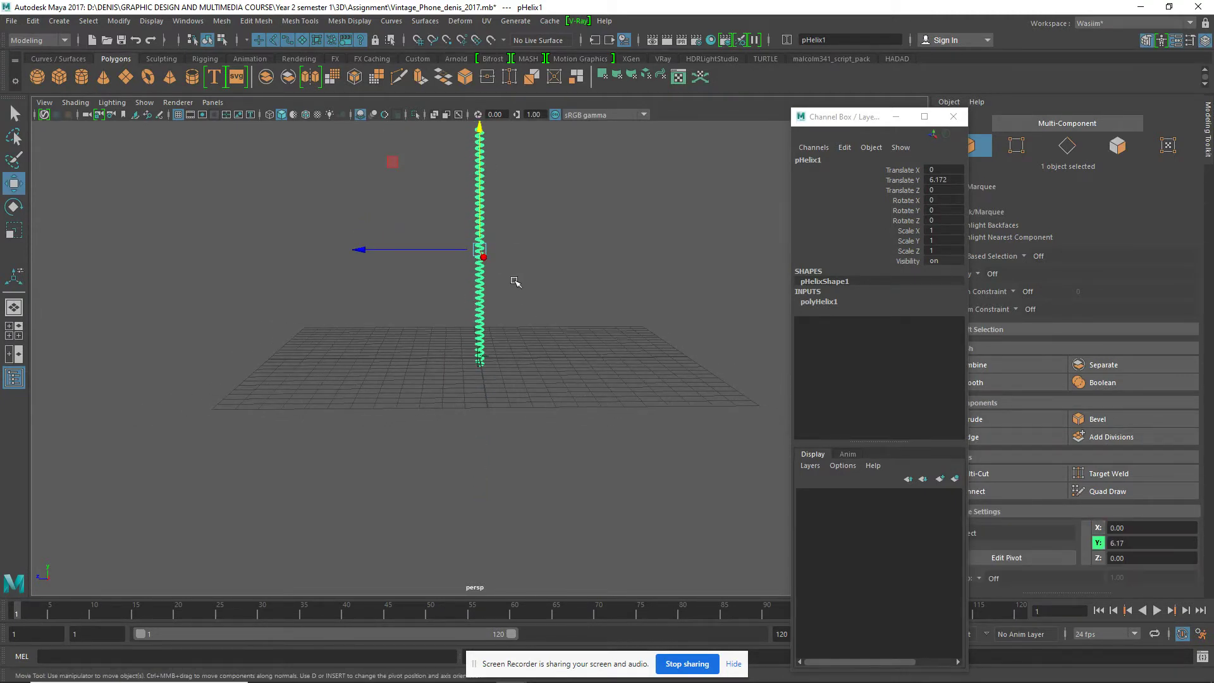
left_click(499, 239)
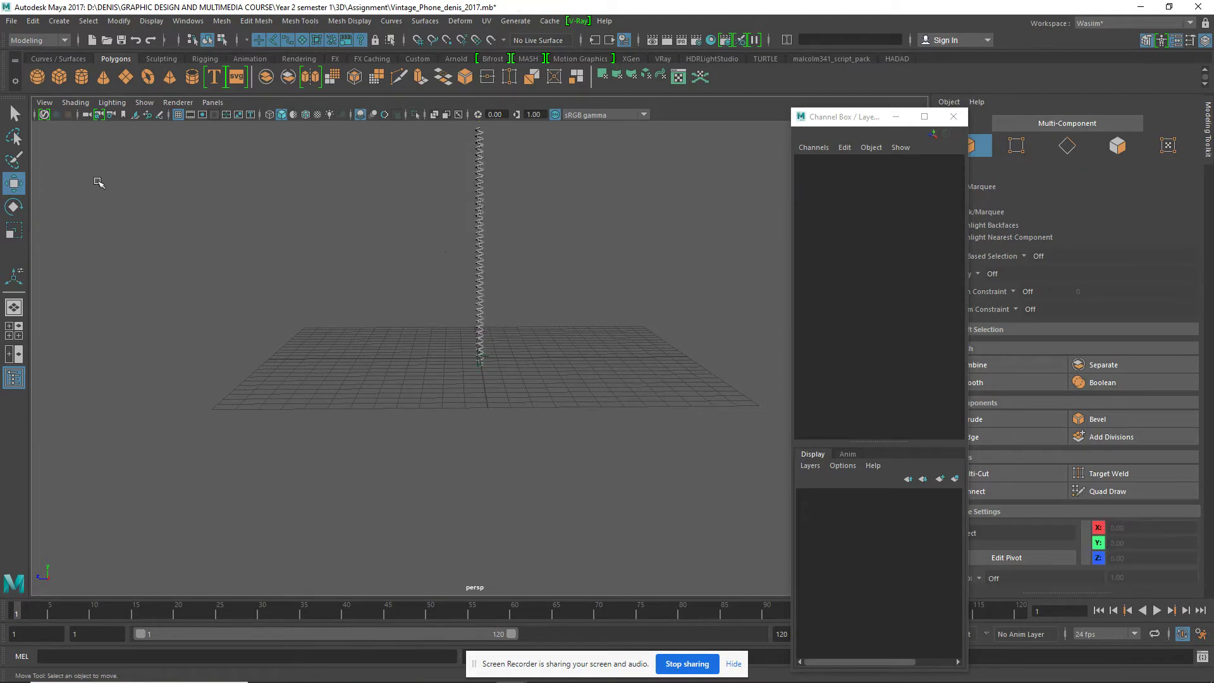
Reselect pHelix1's transform node and expand its polyHelix1 attributes
key("q")
left_click(481, 242)
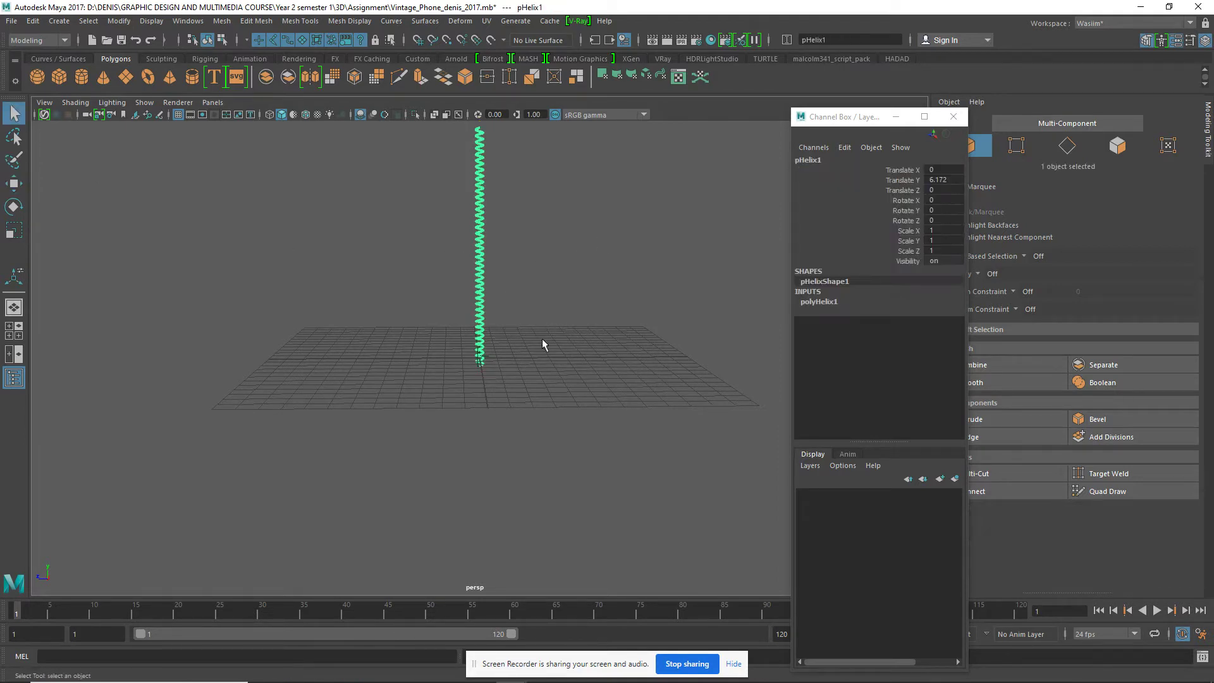
key("w")
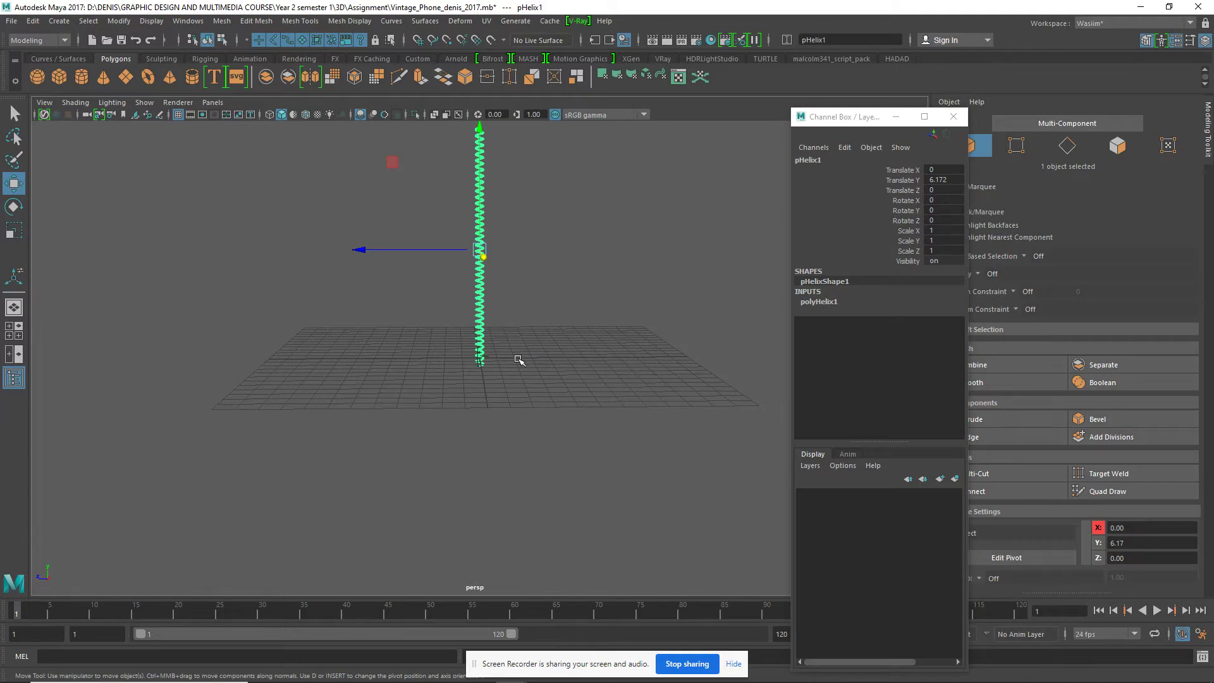
key("Down")
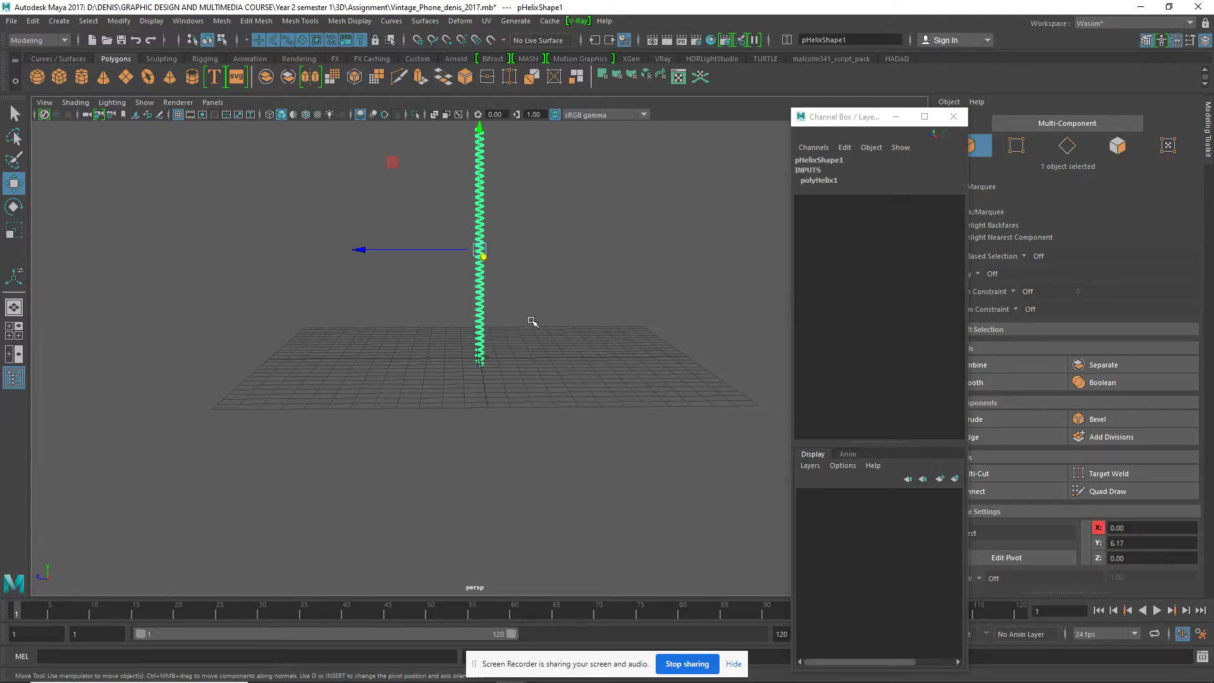
left_click(481, 285)
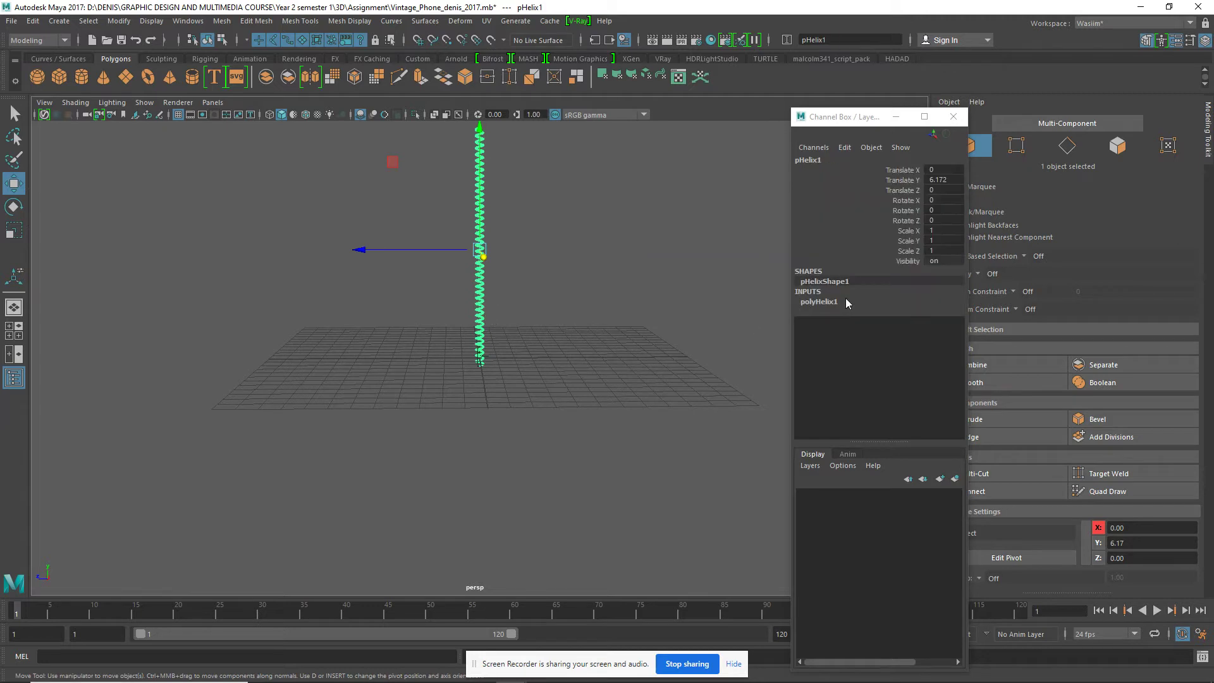
left_click(830, 302)
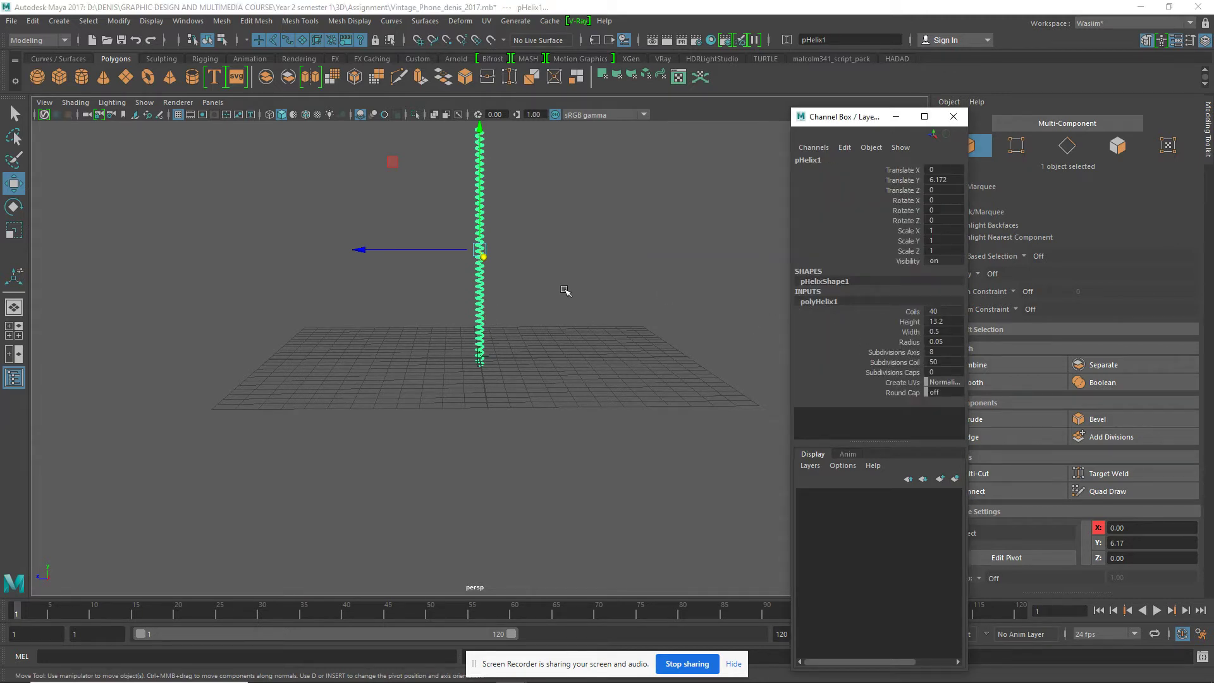
Set the helix Coils to 50
double_click(943, 311)
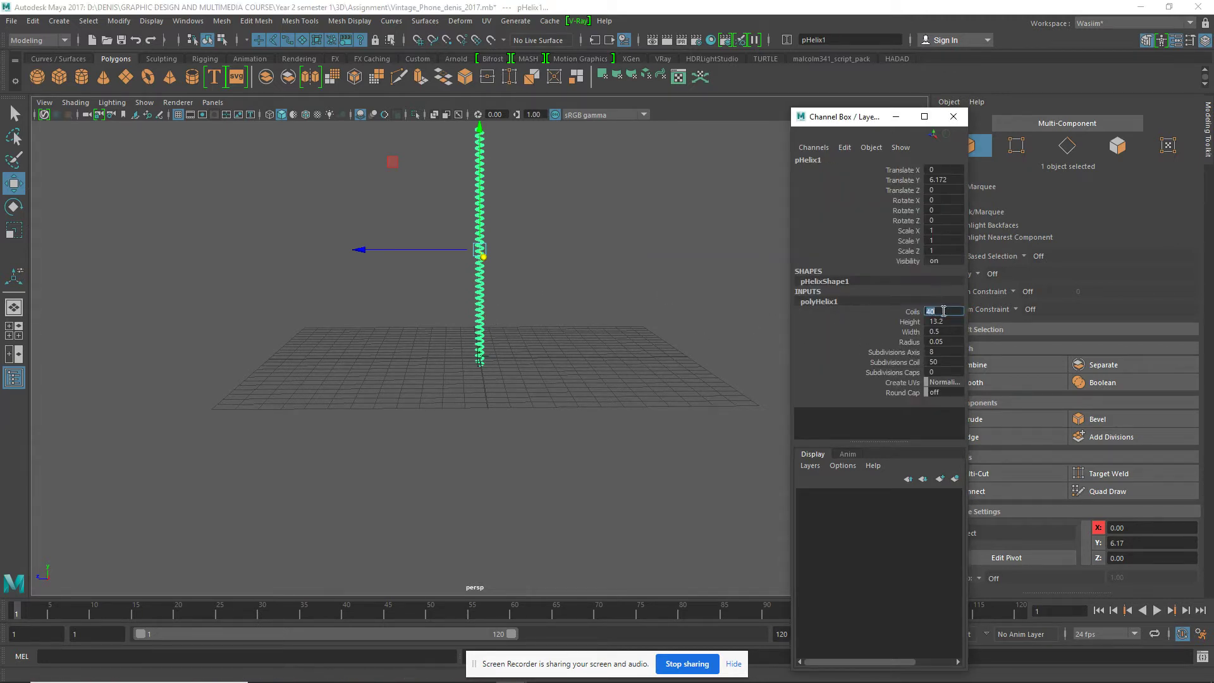
type("50")
key("Return")
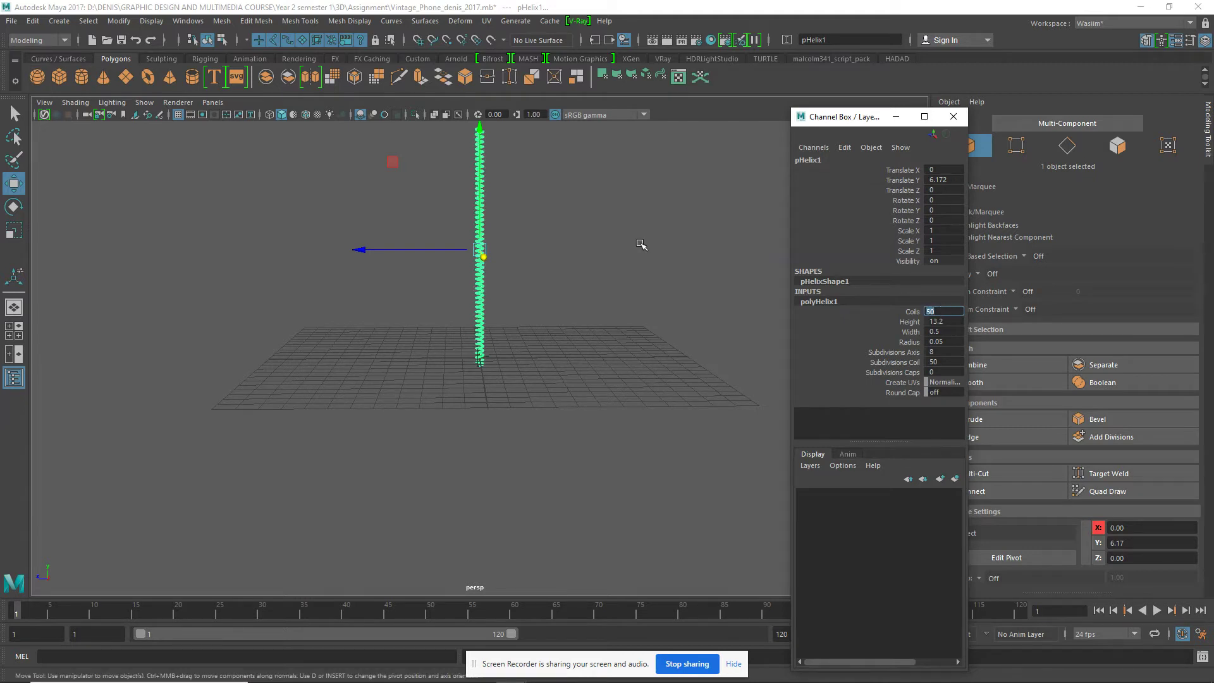
left_click(596, 253)
Raise the helix to Translate Y 7.22 and switch to the four-view layout
scroll(589, 290, "up", 3)
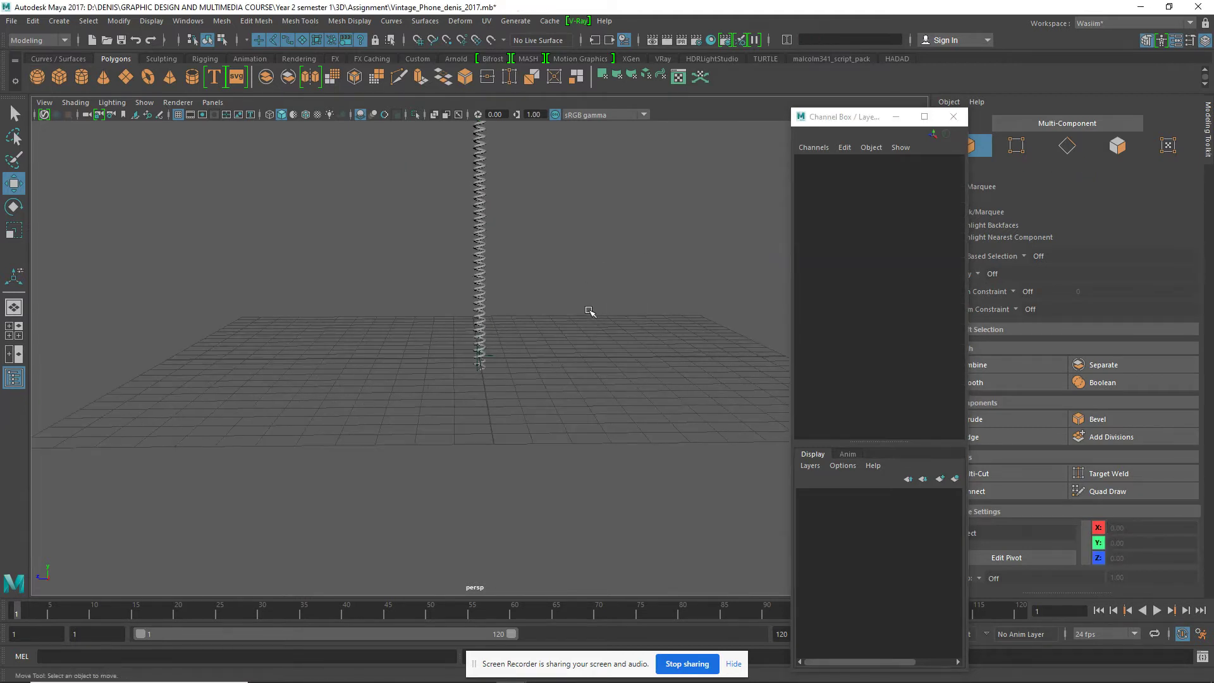
mouse_move(553, 276)
middle_mouse_down("alt")
mouse_move(544, 435)
mouse_move(491, 364)
middle_mouse_up("alt")
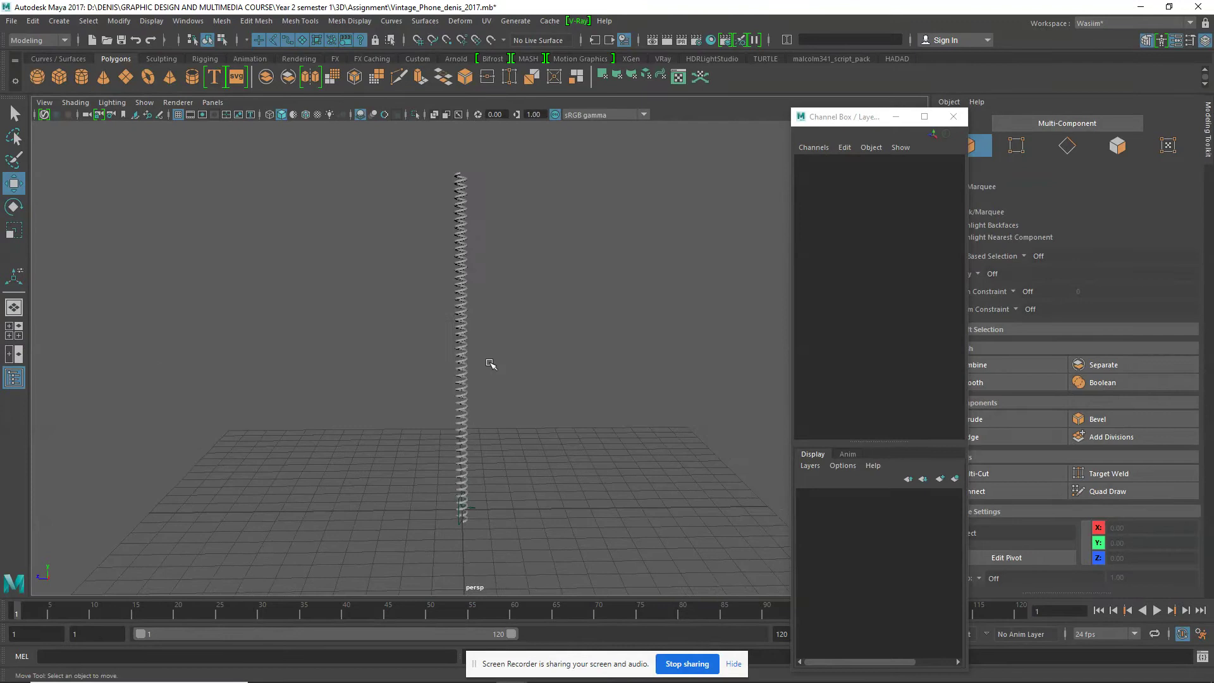
left_click(461, 319)
left_click_drag(462, 252, 461, 205)
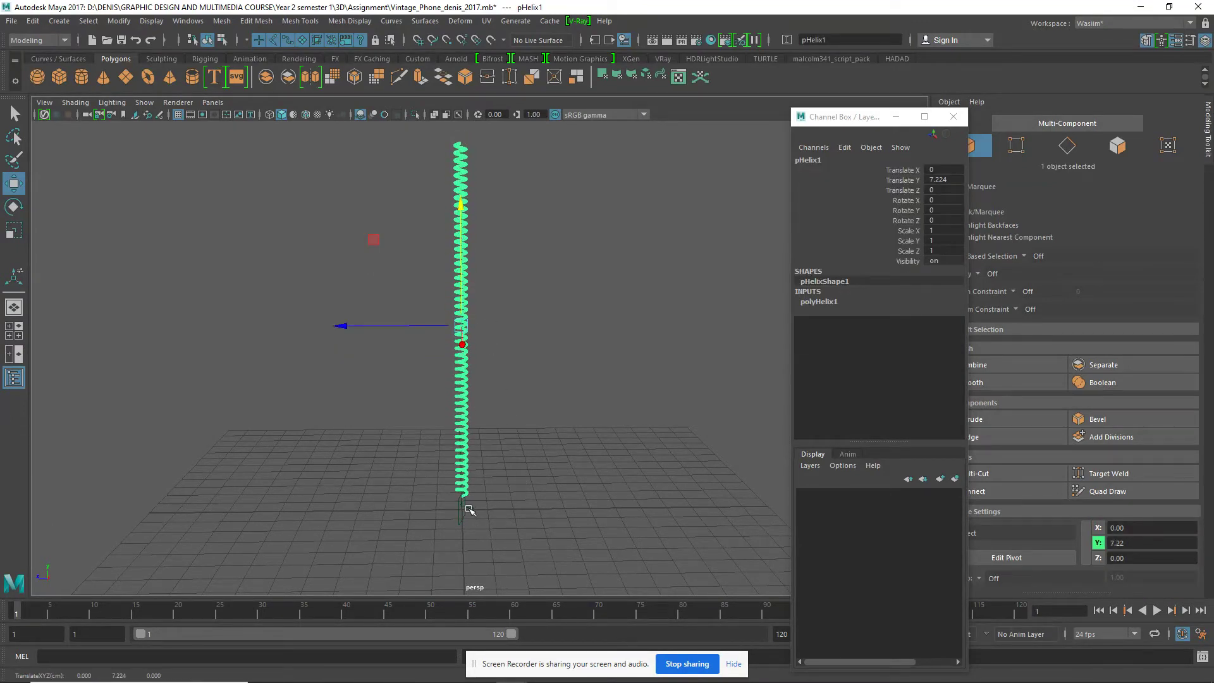
mouse_move(522, 406)
left_mouse_down("alt")
mouse_move(523, 434)
mouse_move(544, 341)
left_mouse_up("alt")
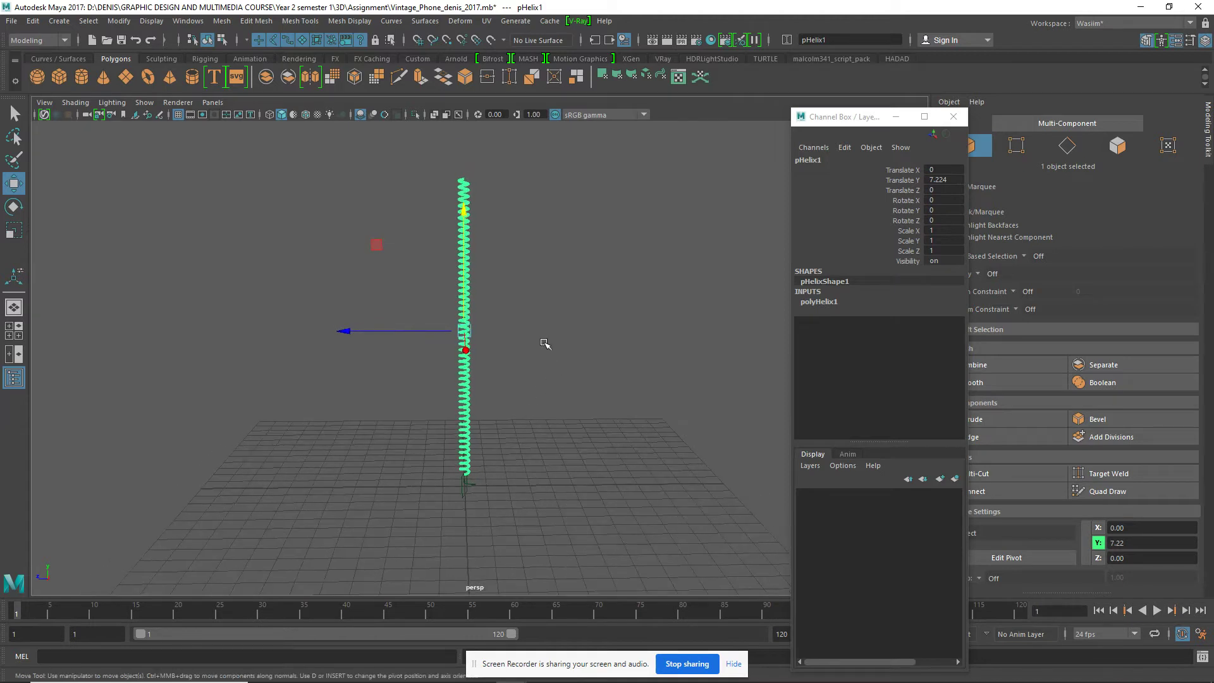
left_click(536, 390)
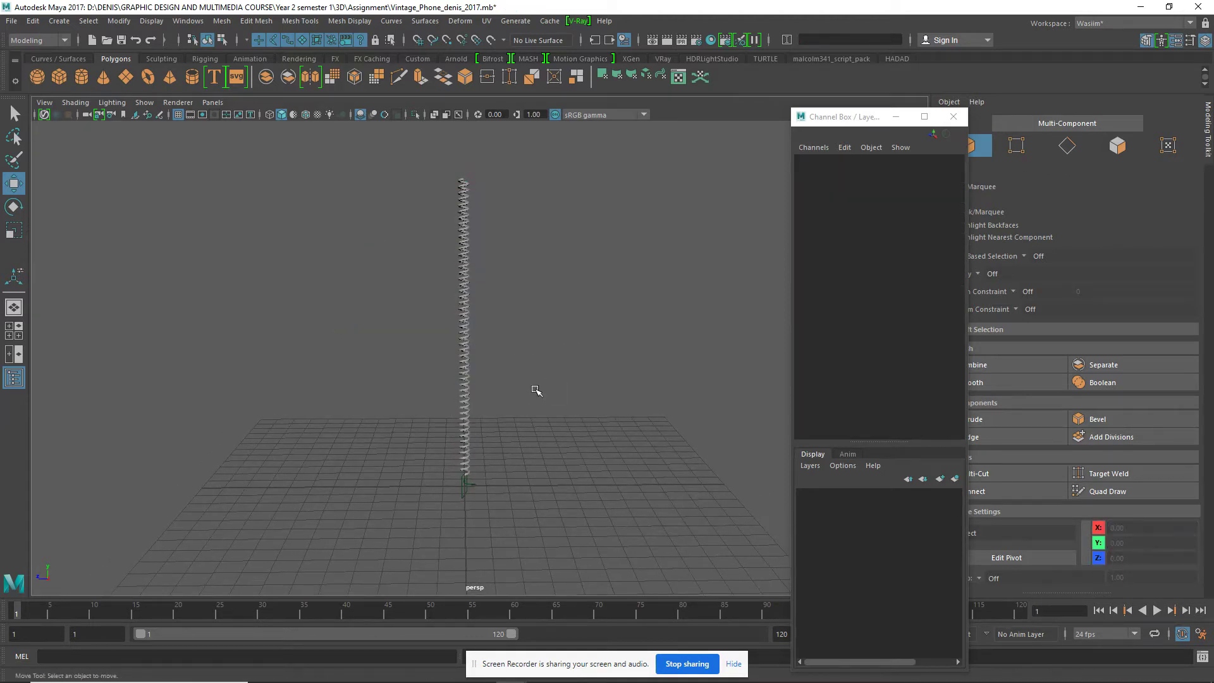
key("space")
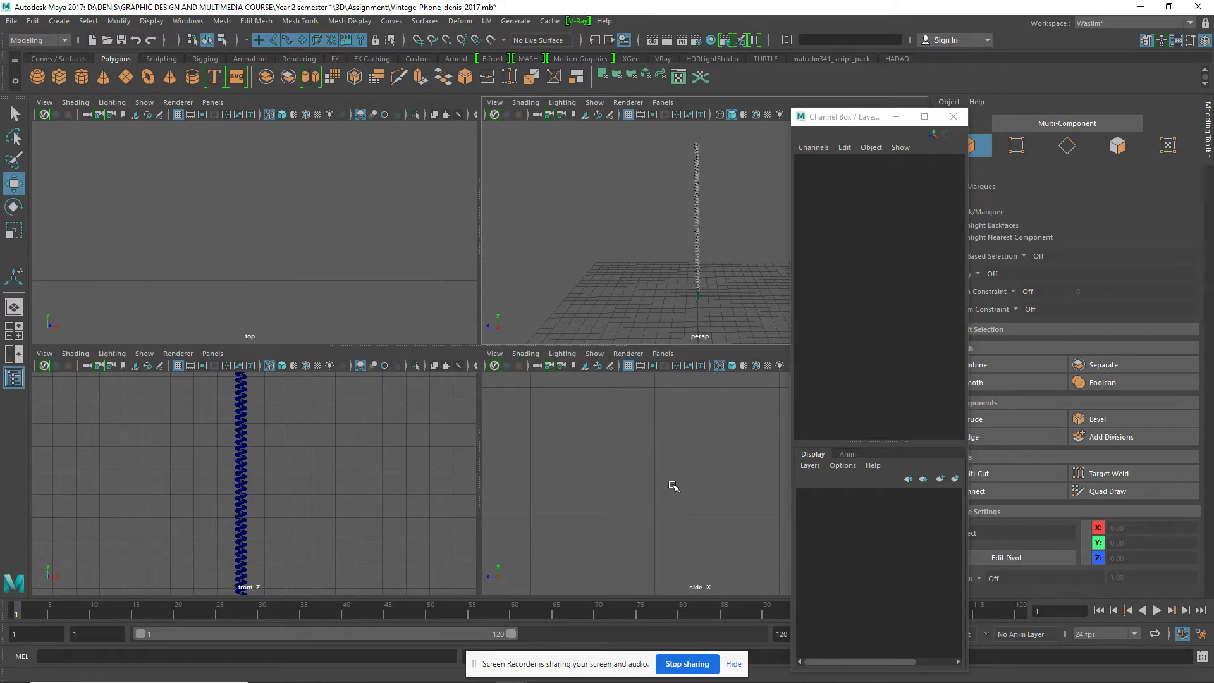
Maximize the side view with the whole helix framed, and show the Curves / Surfaces shelf
key("space")
key("f")
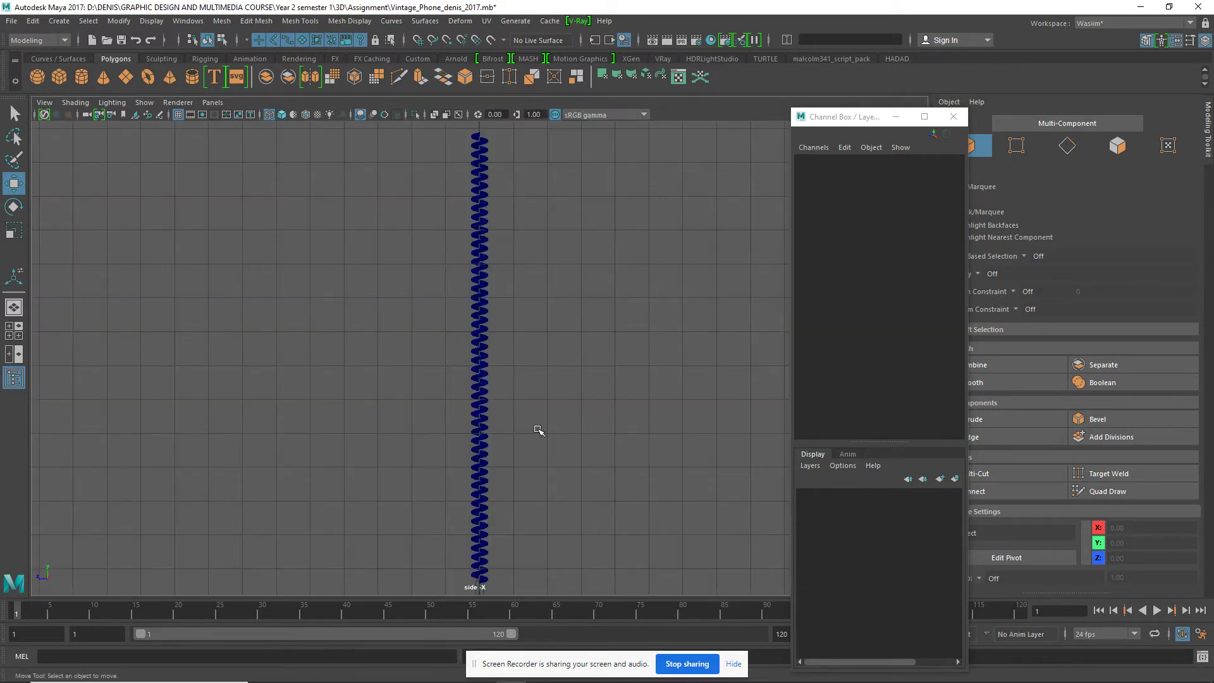
scroll(538, 433, "down", 1)
scroll(540, 433, "down", 2)
scroll(547, 433, "down", 1)
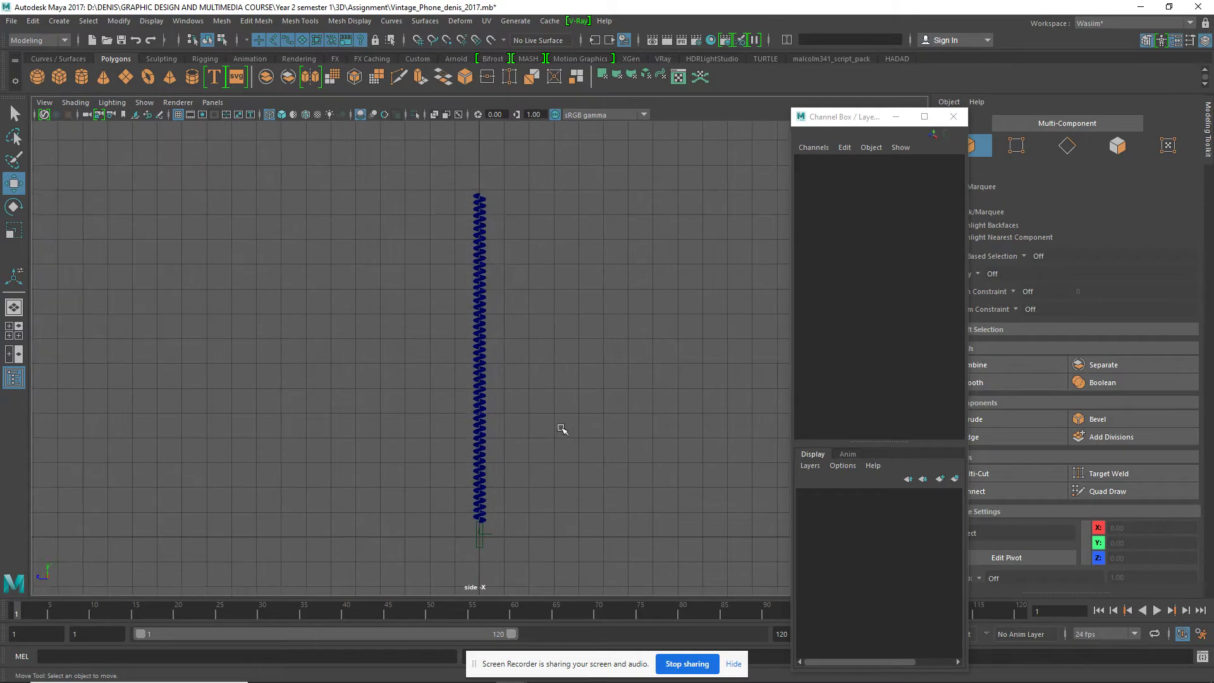
scroll(561, 428, "down", 1)
scroll(559, 420, "down", 1)
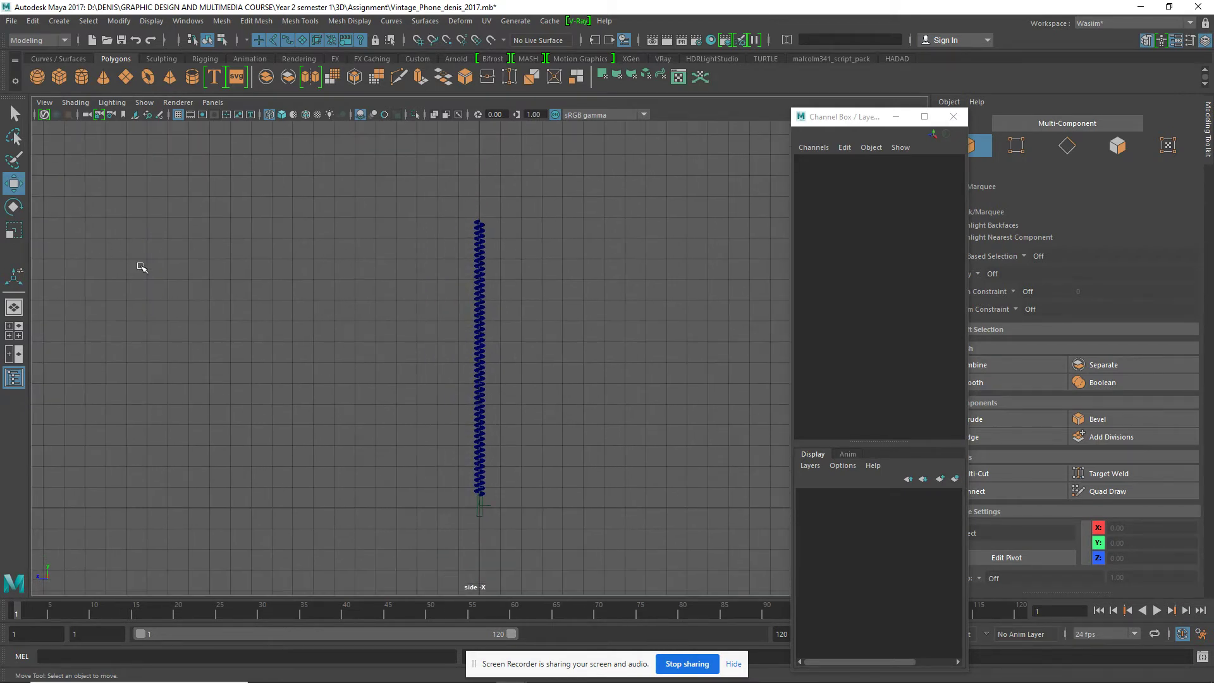
left_click(59, 58)
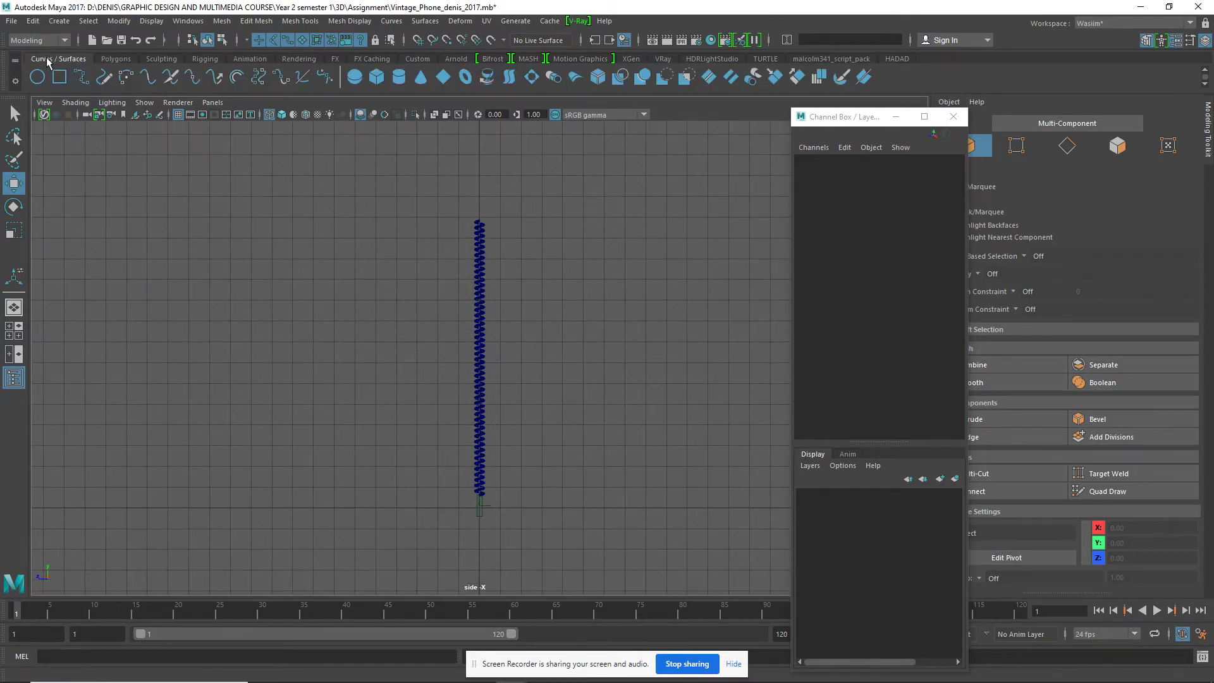
Draw a 10-point EP curve beside the helix, running down and hooking upward at the bottom
left_click(83, 79)
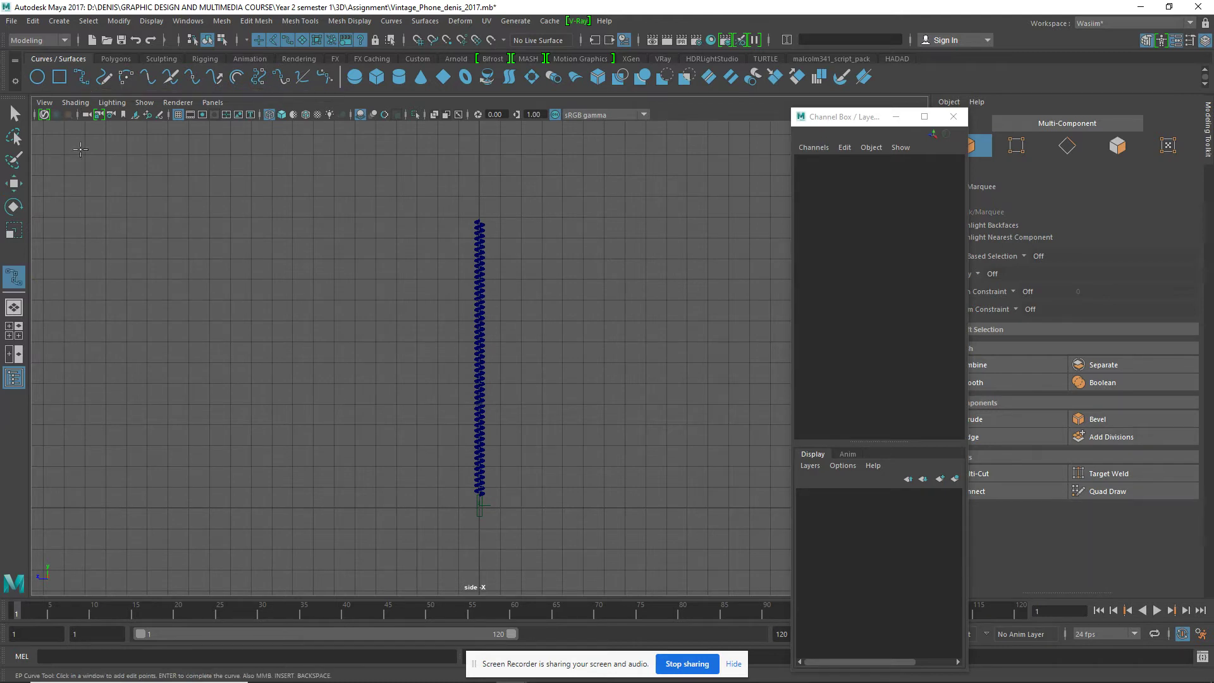
left_click(587, 222)
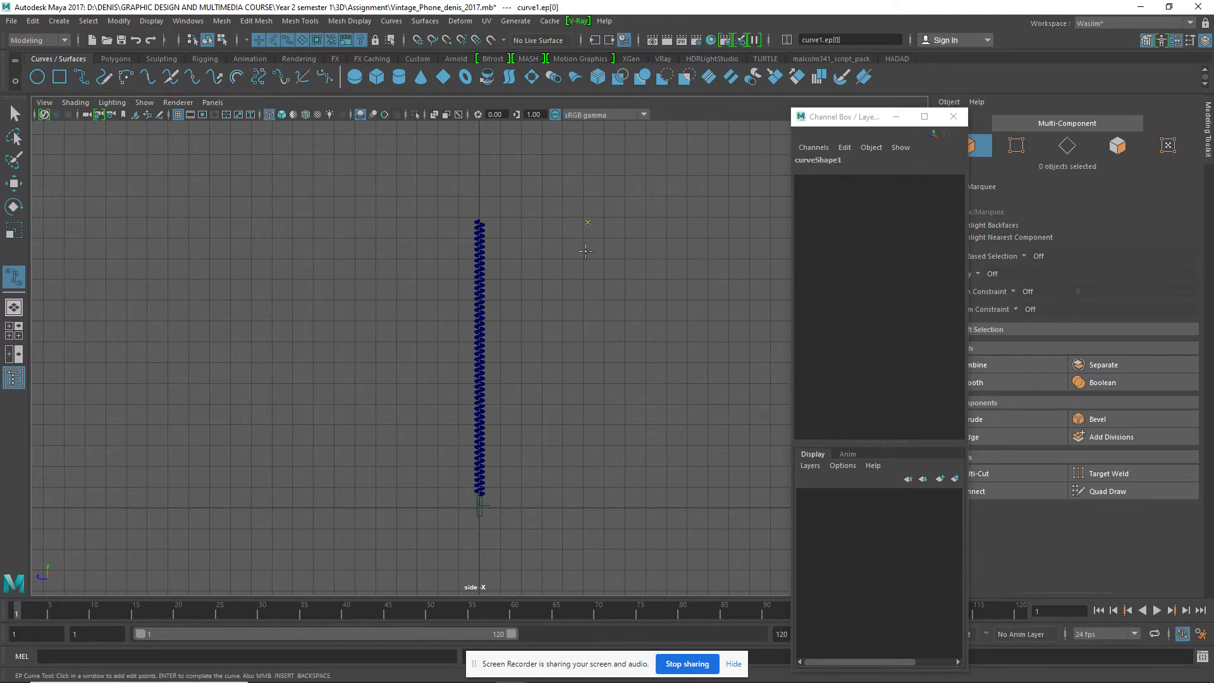
left_click(586, 253)
left_click(579, 276)
left_click(571, 316)
left_click(567, 342)
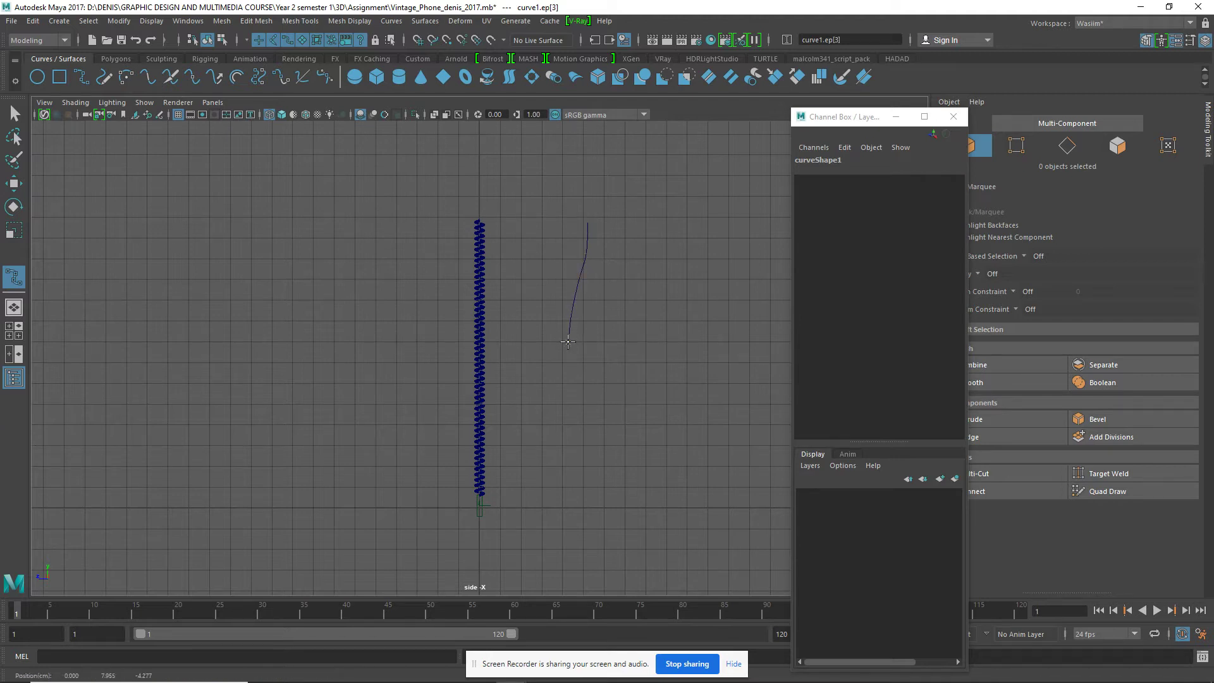
left_click(573, 377)
left_click(589, 409)
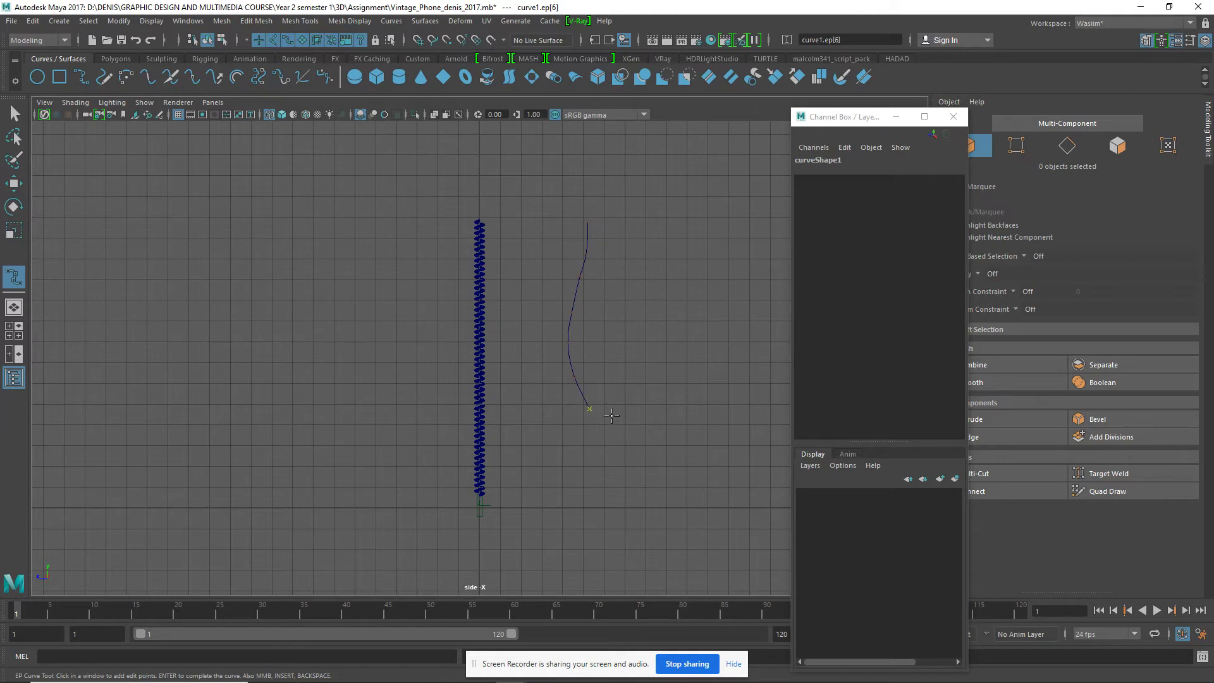
left_click(643, 408)
left_click(654, 396)
left_click(663, 380)
key("Return")
key("w")
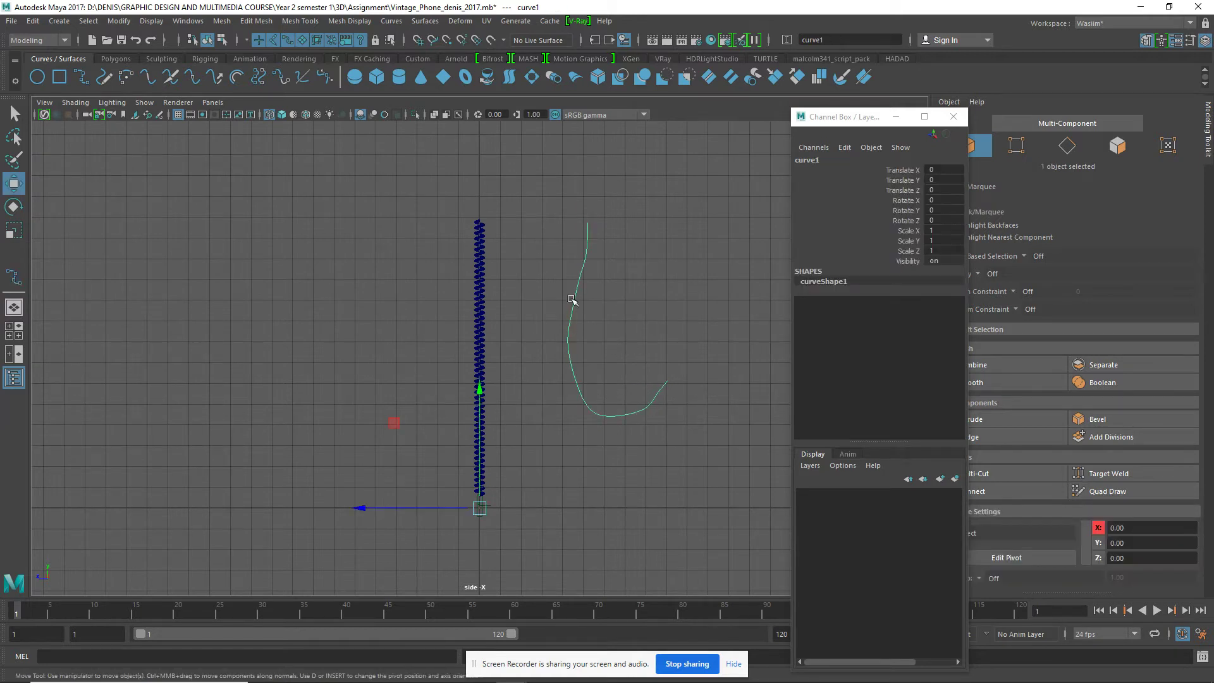
In CV mode, nudge curve1's middle control vertices toward the helix
right_click_drag(574, 303, 519, 304)
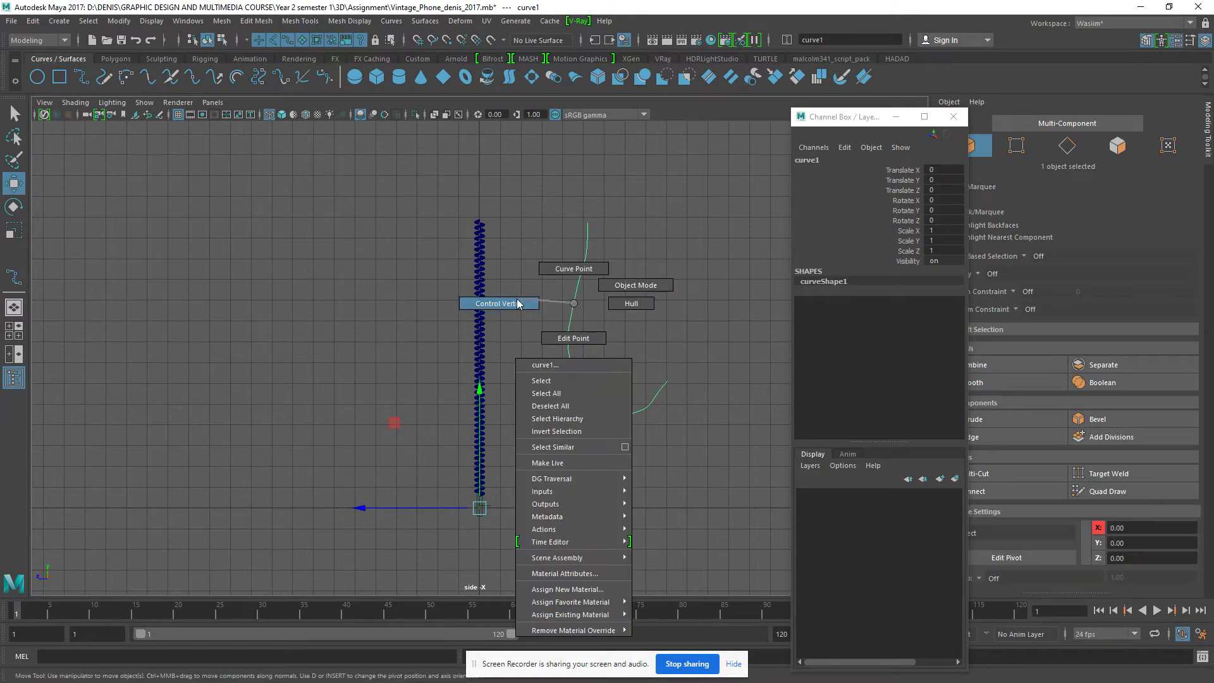
left_click_drag(555, 308, 588, 328)
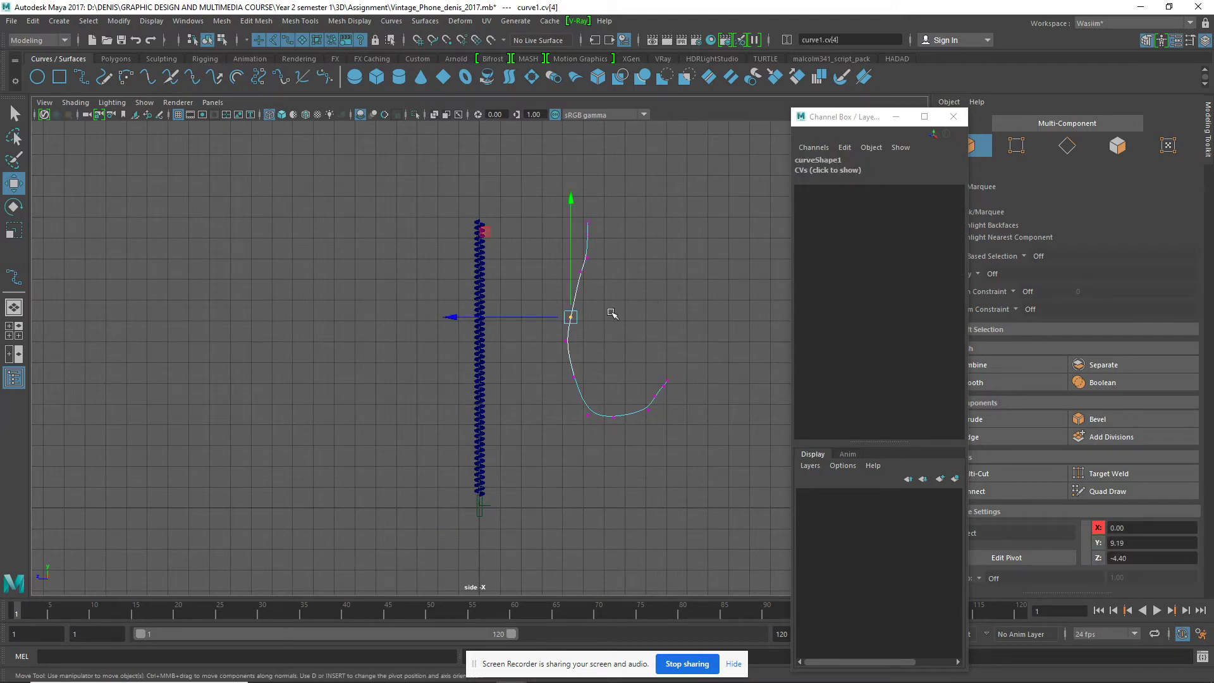
left_click_drag(451, 317, 446, 317)
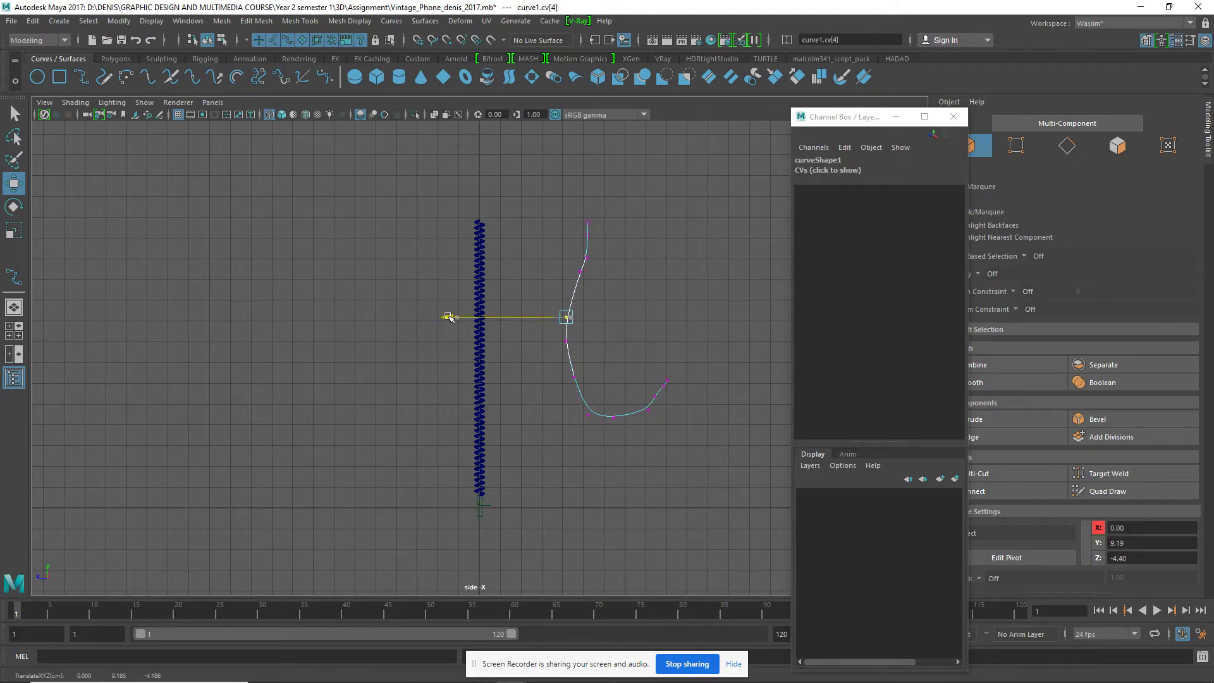
left_click(566, 340)
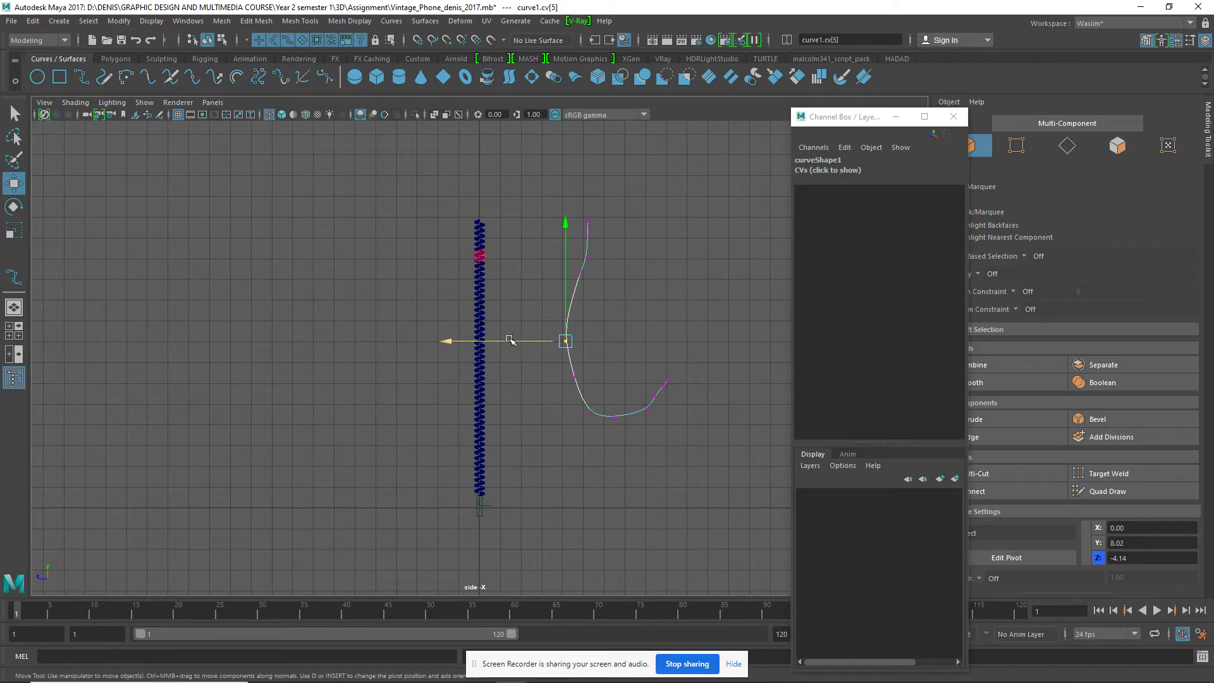
left_click(573, 376)
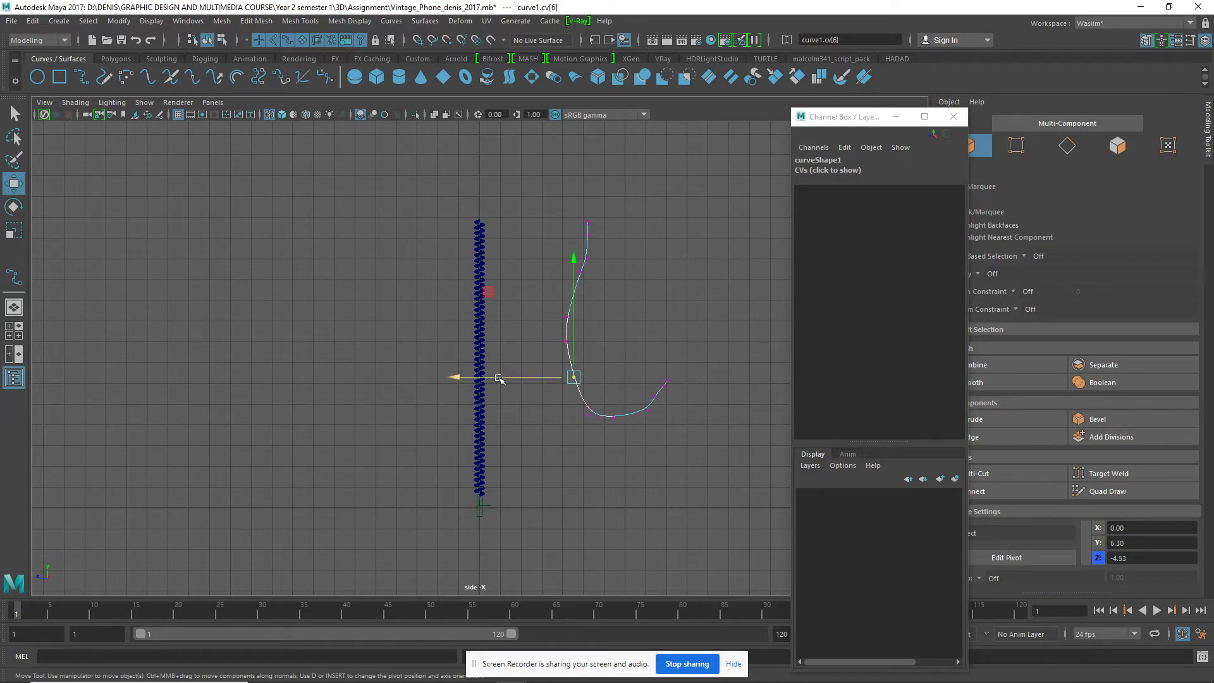
left_click_drag(499, 378, 485, 379)
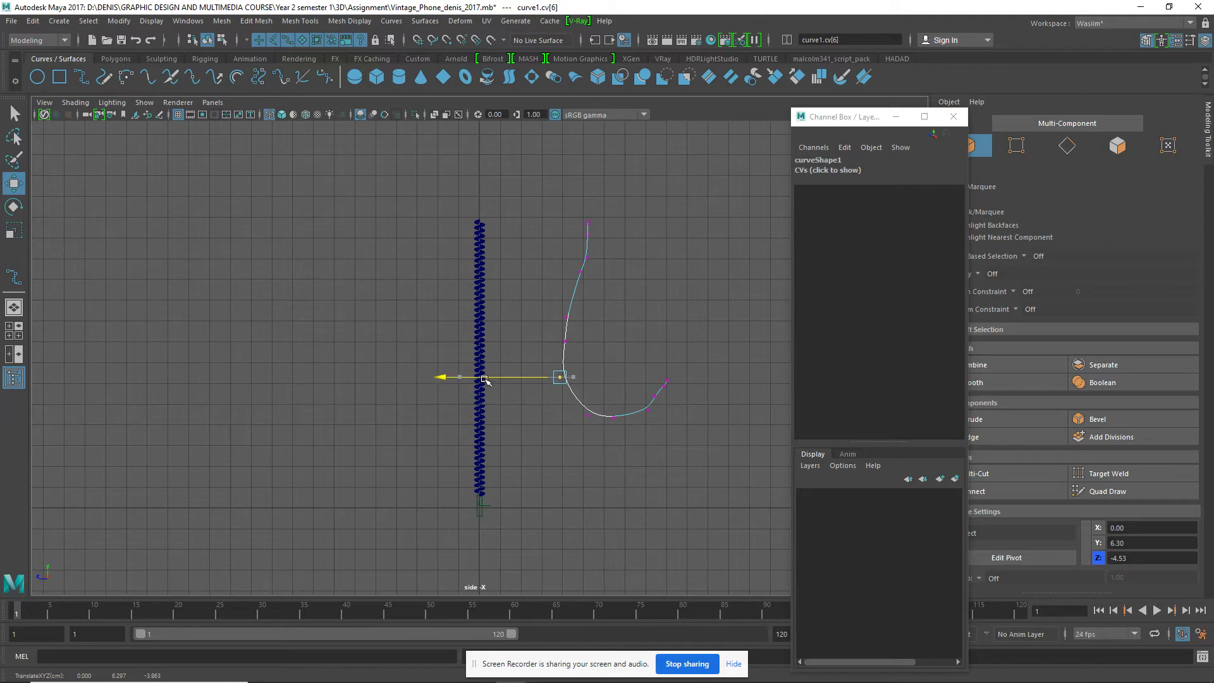
Shift the bottom CVs toward the helix and lower one to deepen the hook
left_click(588, 415)
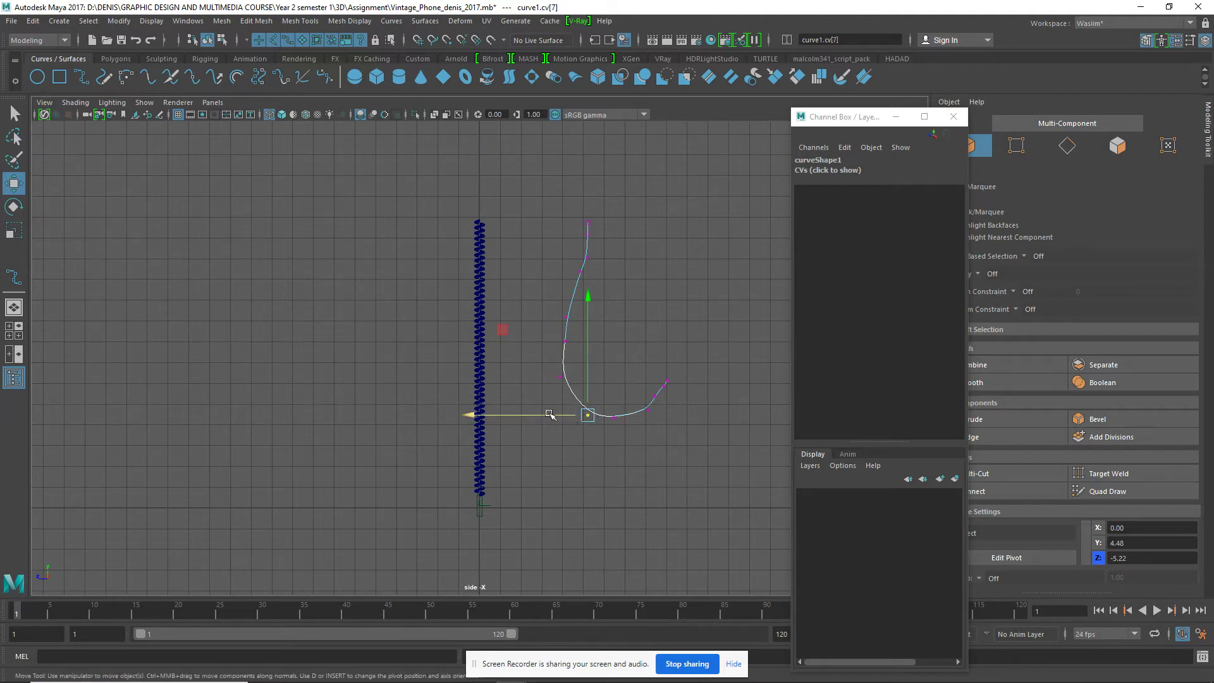
left_click_drag(549, 415, 543, 415)
left_click(613, 417)
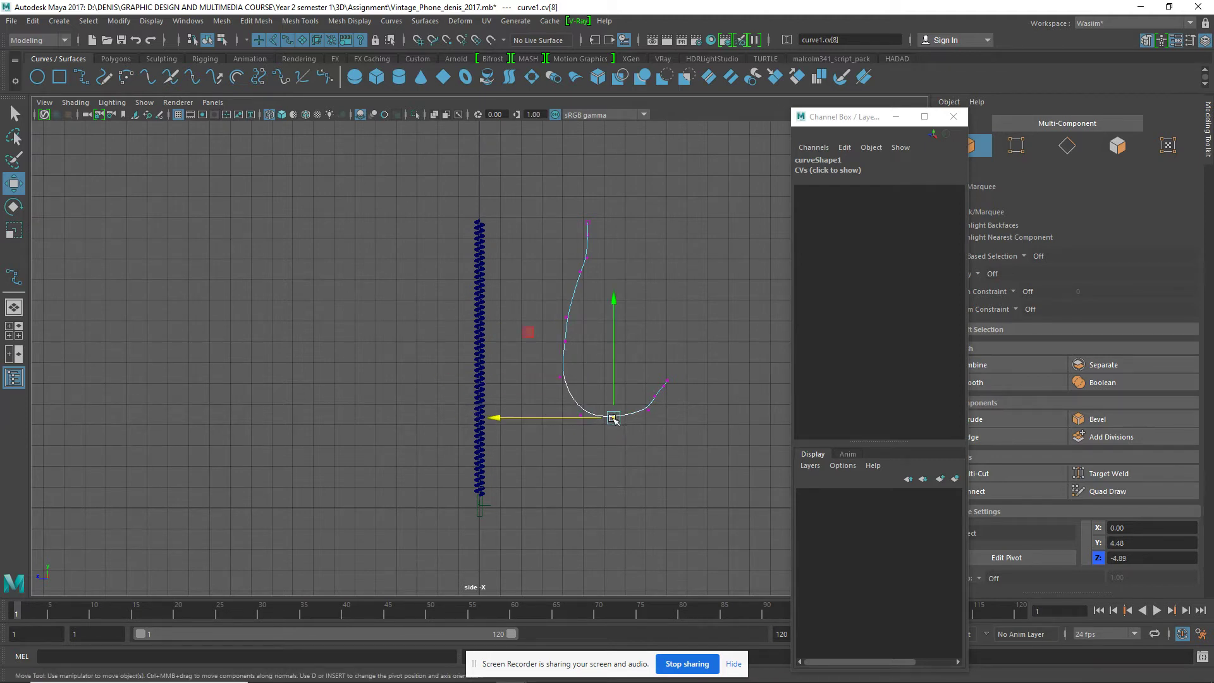
left_click_drag(616, 303, 615, 312)
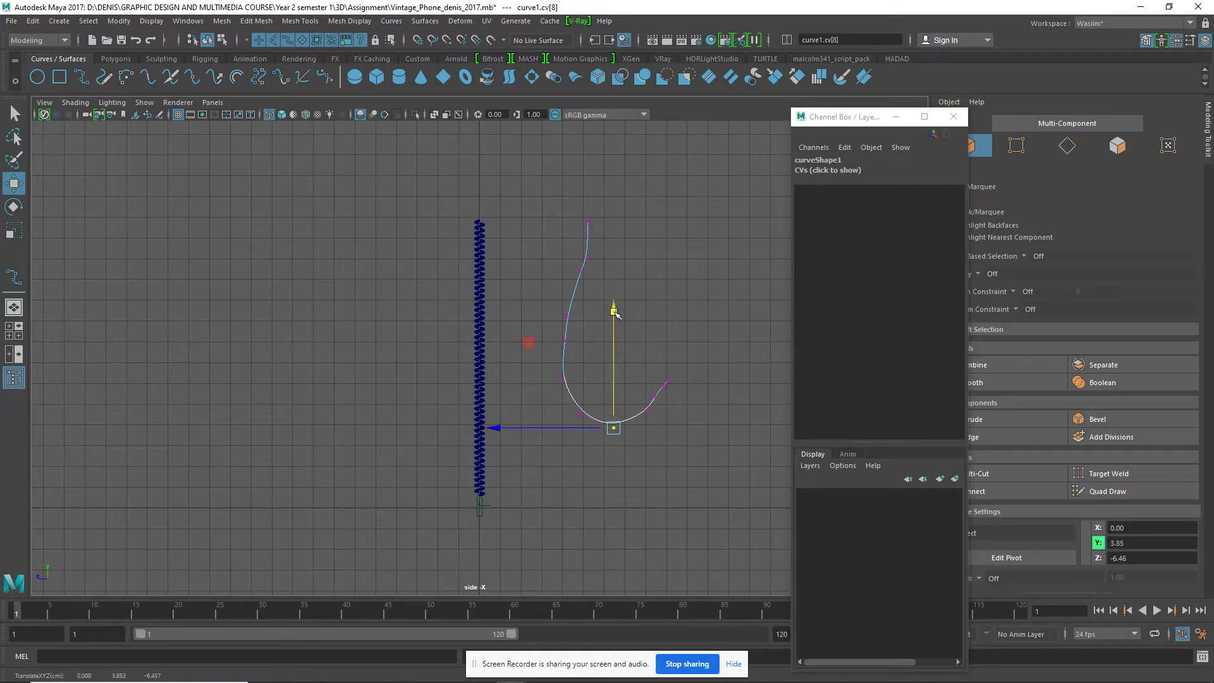
Push the end CVs away from the helix and re-nudge the middle vertex inward
left_click(654, 399)
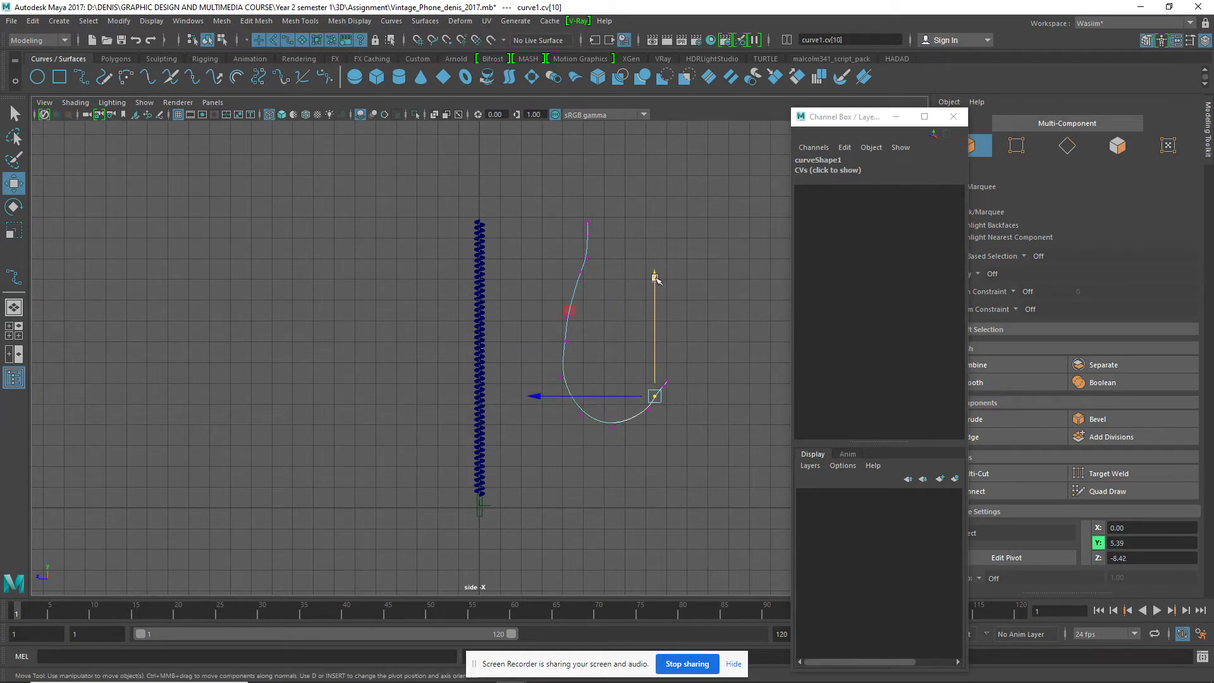
left_click(663, 386)
left_click_drag(567, 384, 573, 384)
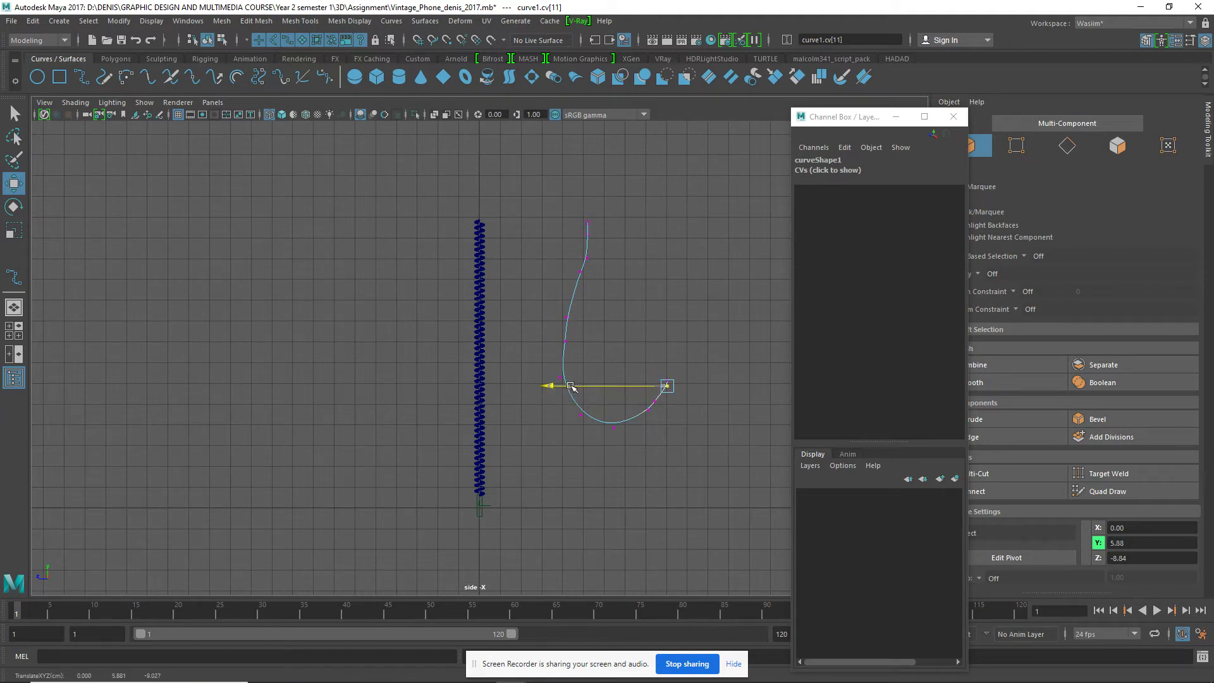
left_click(672, 382)
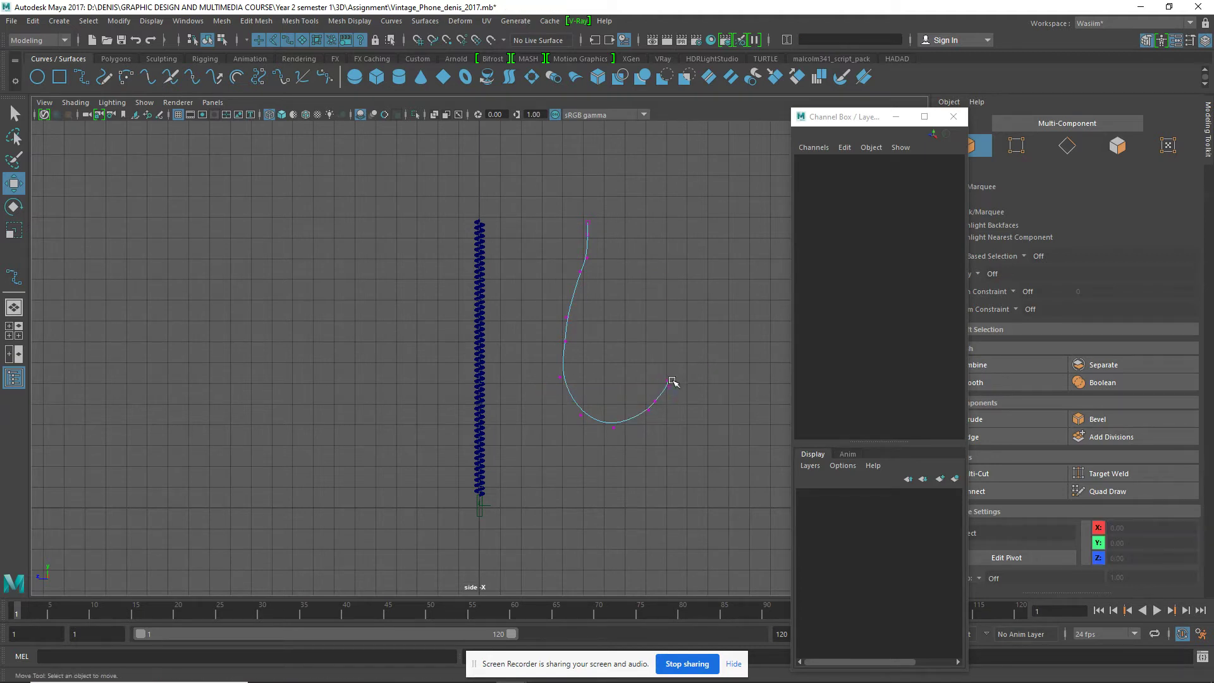
left_click(668, 382)
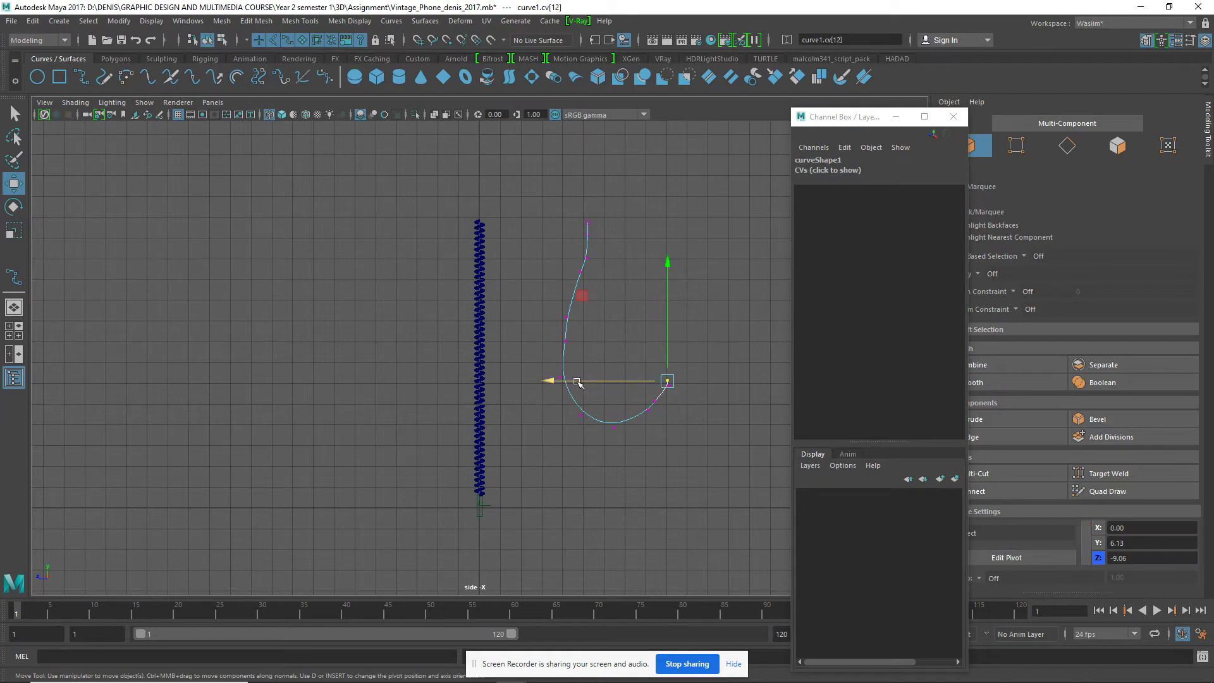
left_click_drag(576, 383, 583, 382)
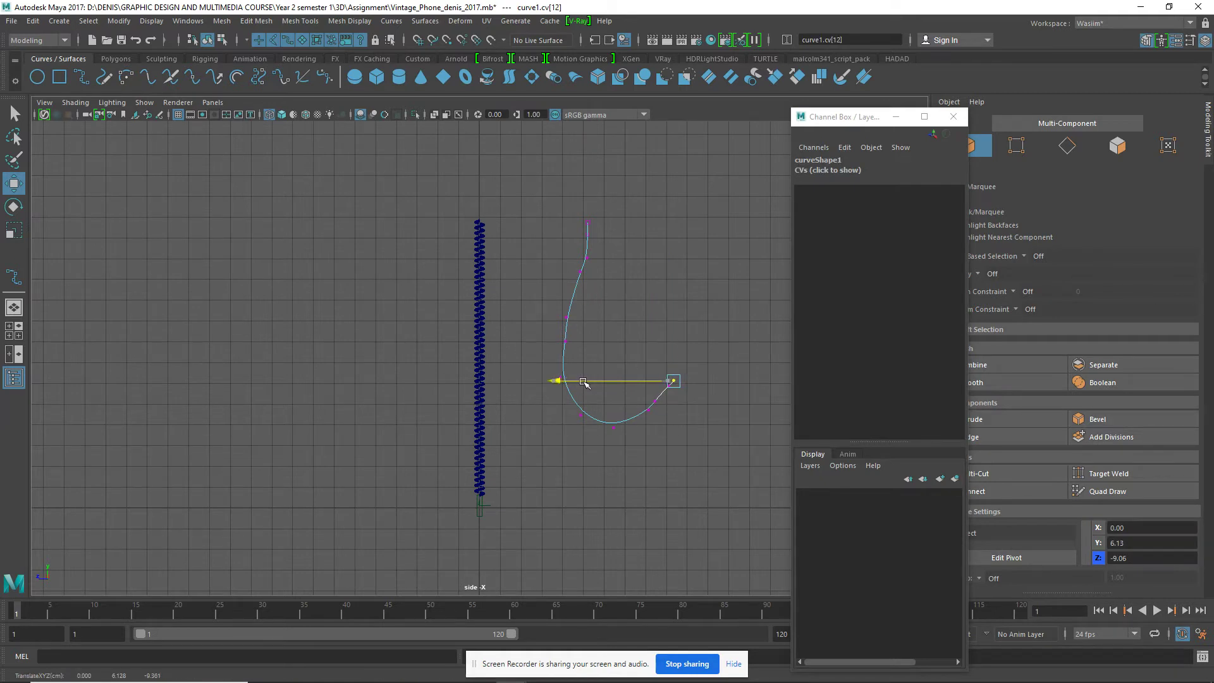
left_click(610, 265)
left_click(565, 340)
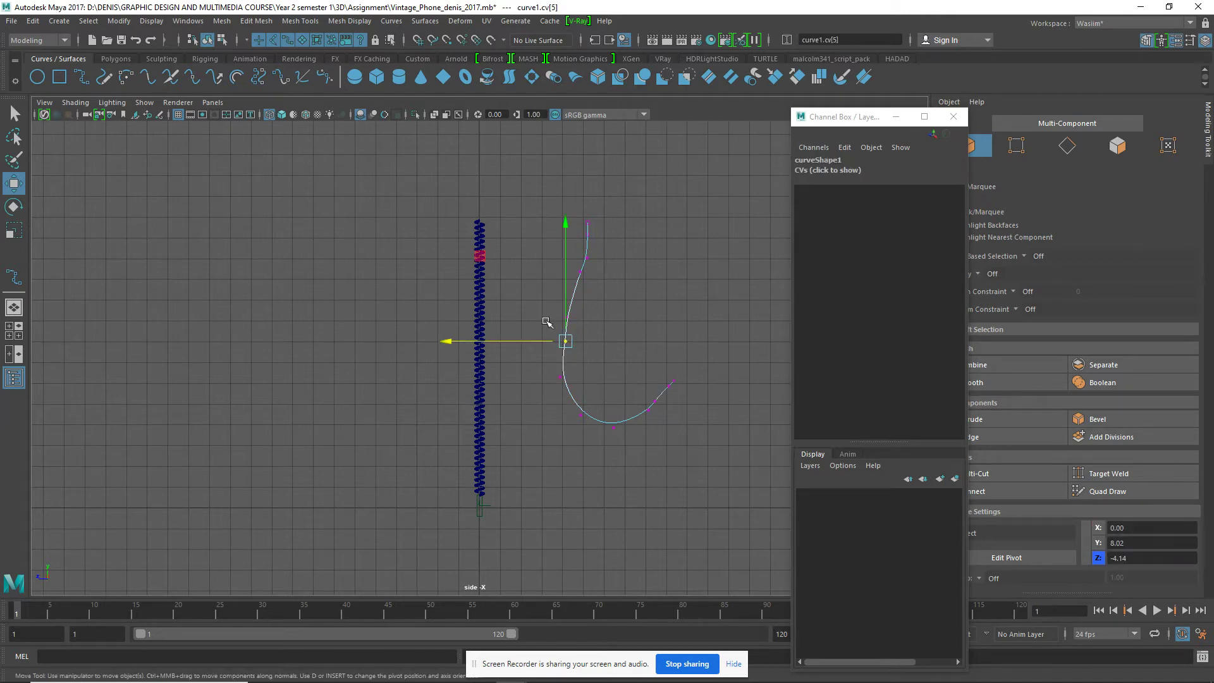
left_click_drag(514, 342, 511, 343)
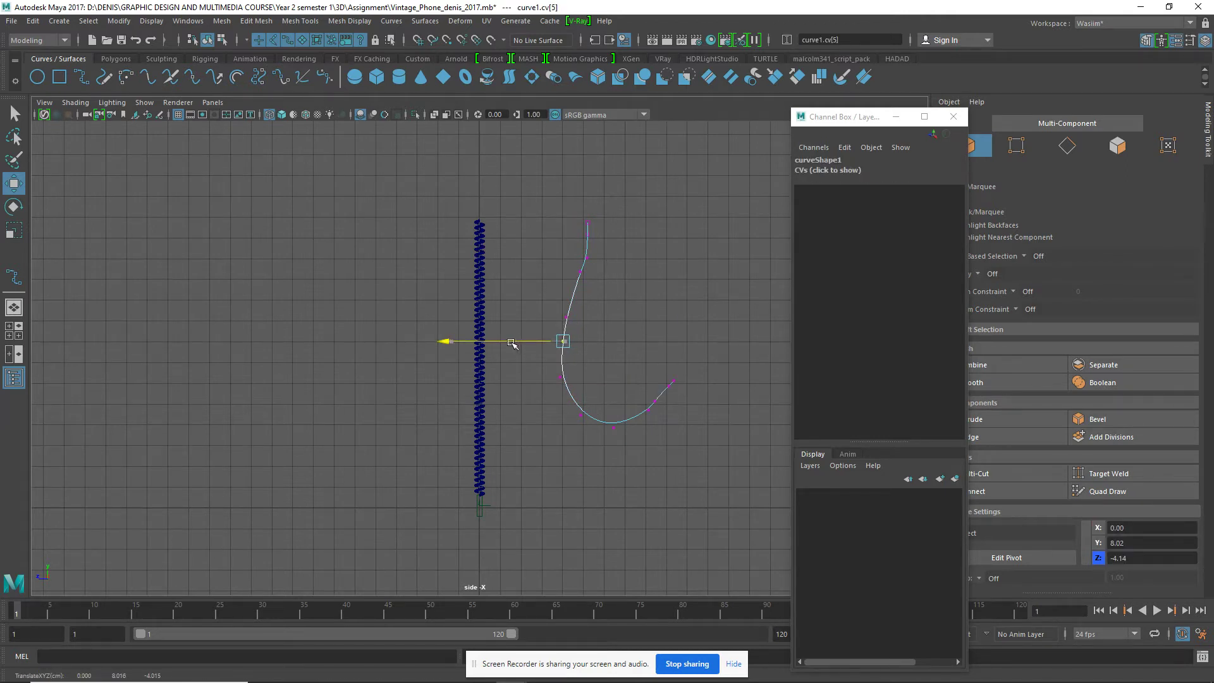
Return curve1 to object mode and select it in the perspective view
right_click(586, 253)
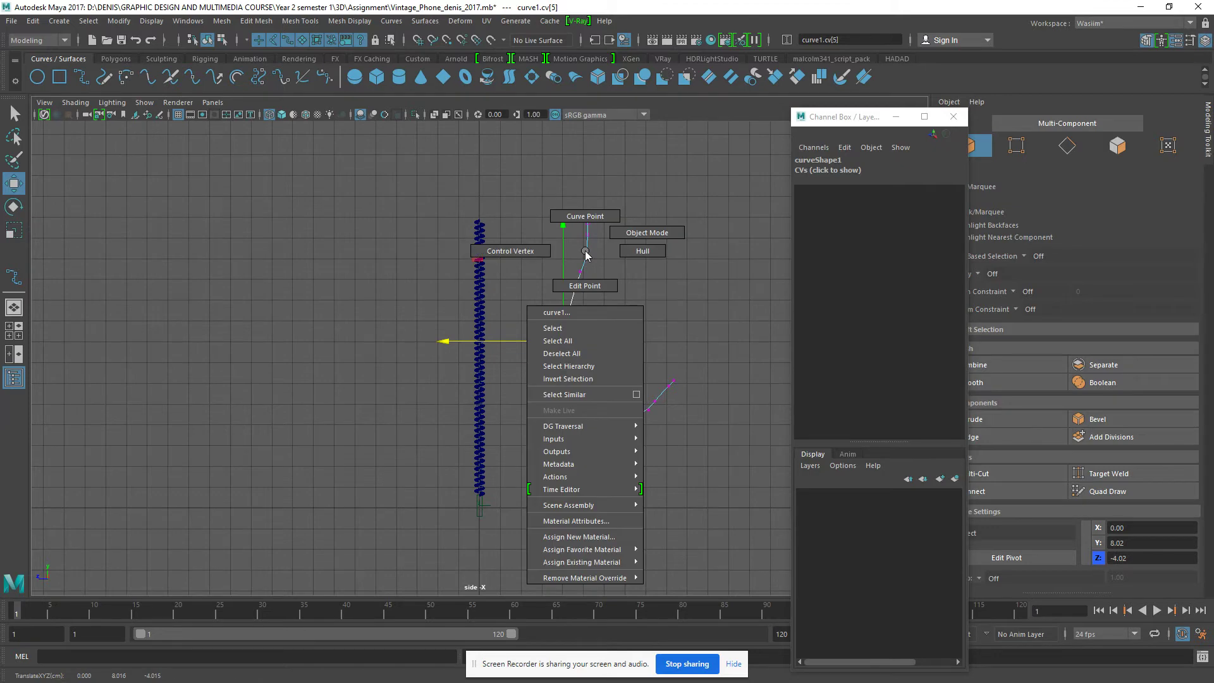
left_click(645, 233)
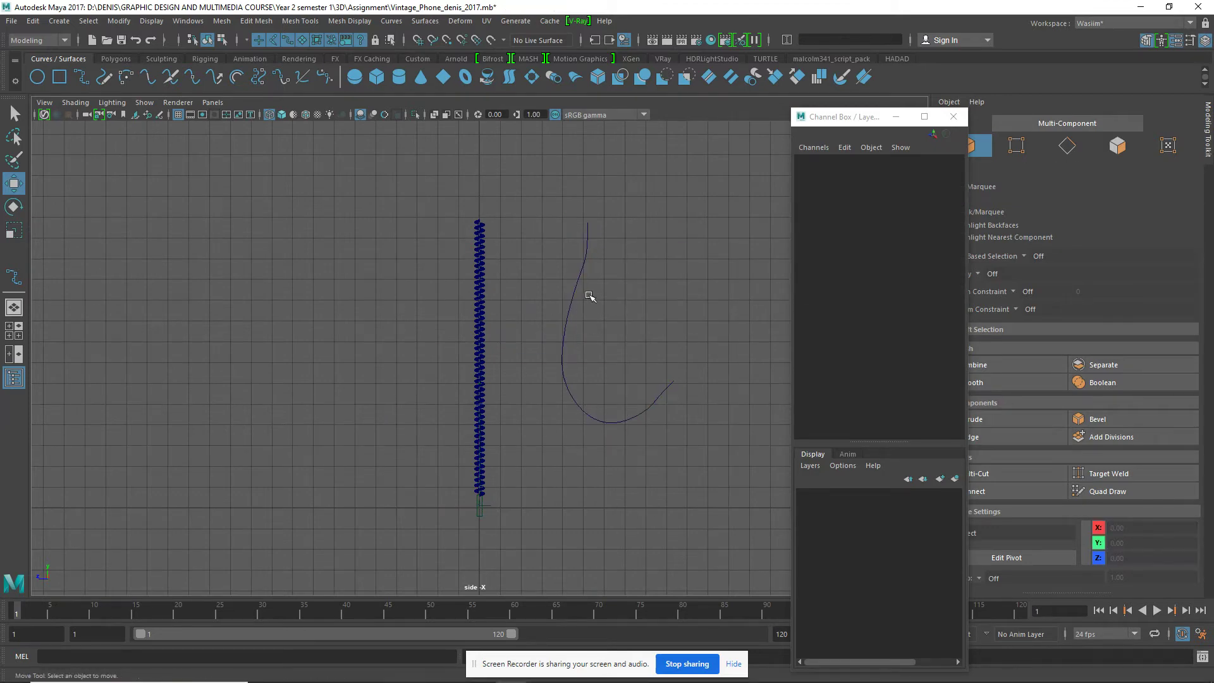
key("space")
key("space")
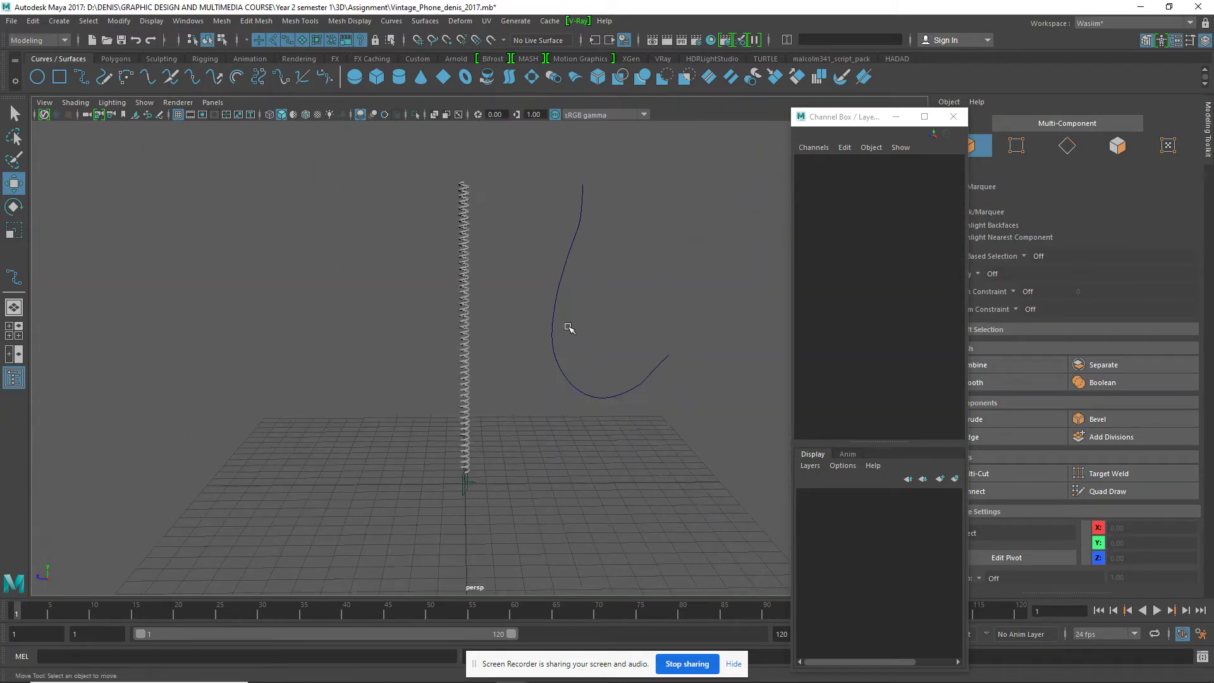
mouse_move(568, 329)
left_mouse_down("alt")
mouse_move(543, 354)
mouse_move(582, 380)
left_mouse_up("alt")
left_click(548, 312)
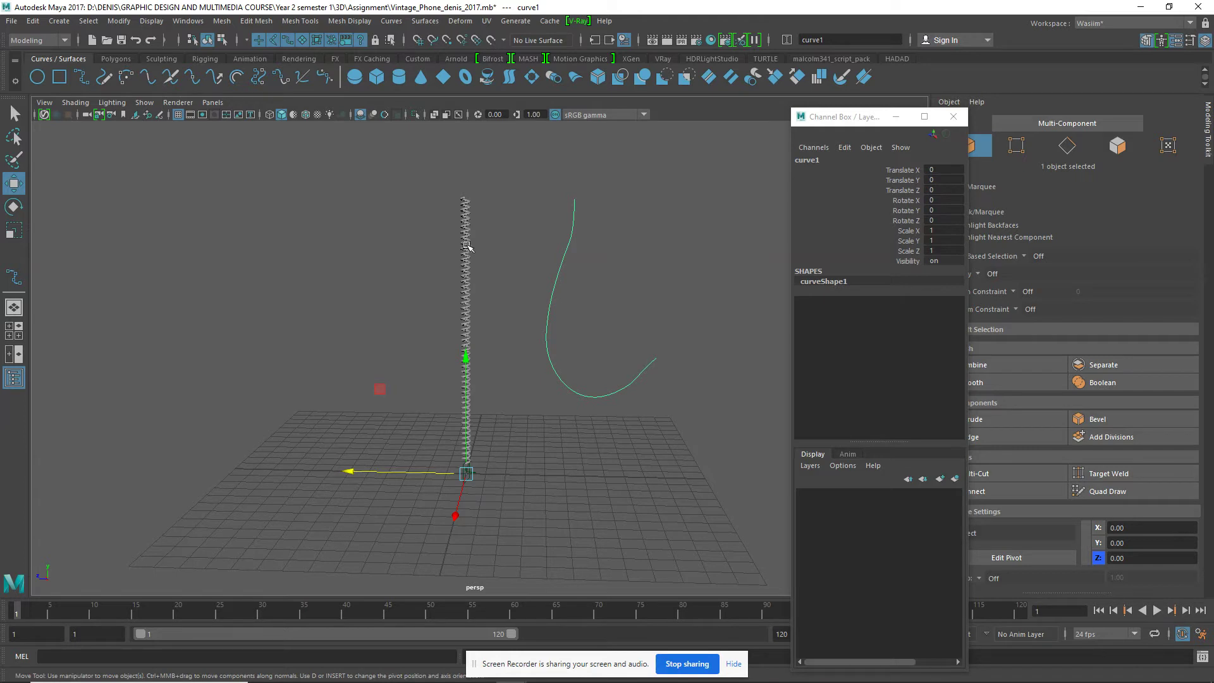
Rotate curve1 to exactly 90 degrees on Z so it lies flat
left_click_drag(571, 373, 595, 385, "alt")
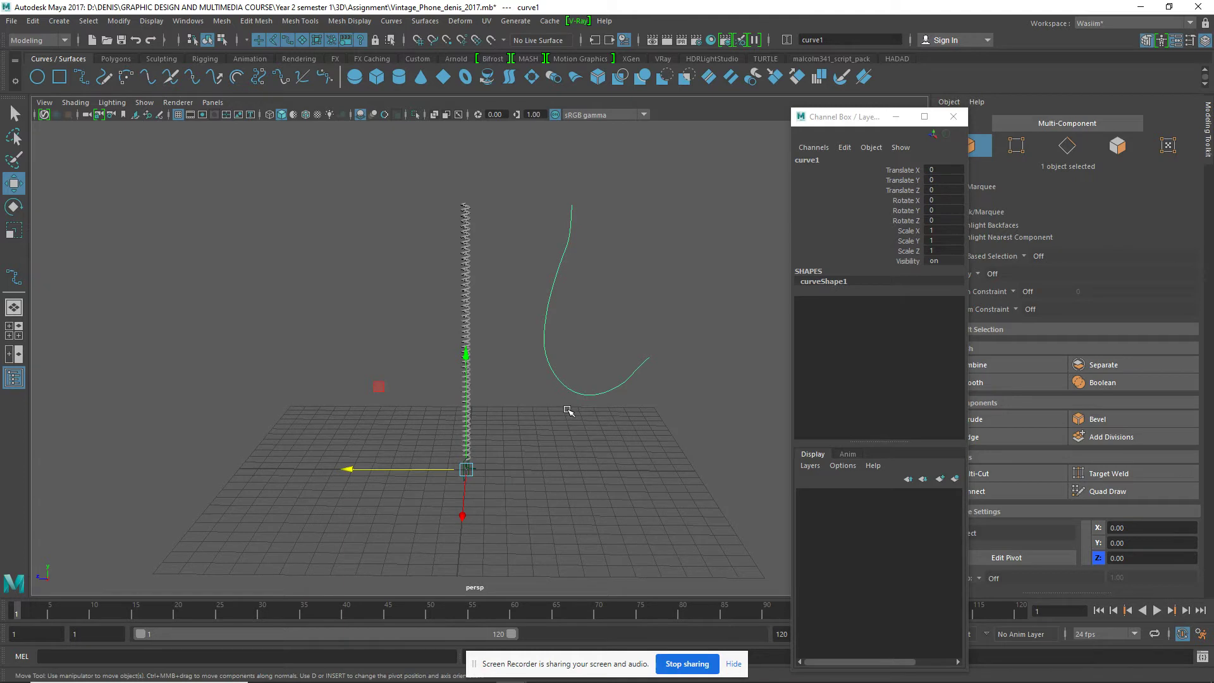
key("e")
left_click_drag(466, 475, 468, 340)
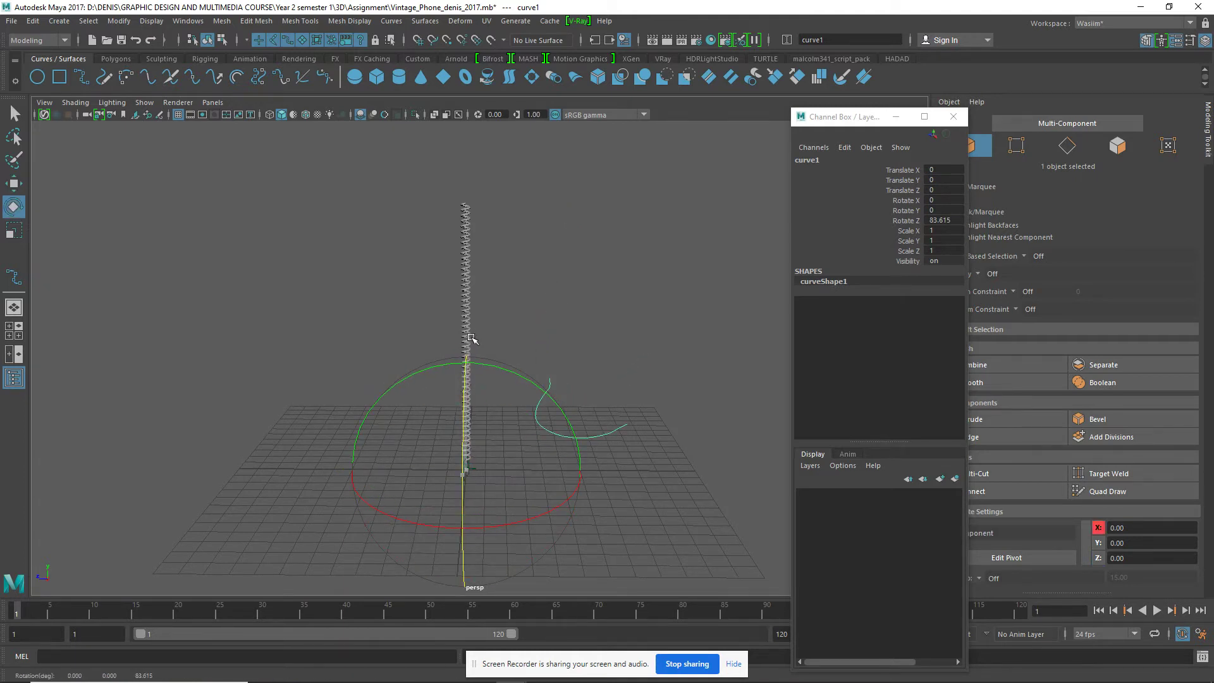
left_click(939, 220)
type("90")
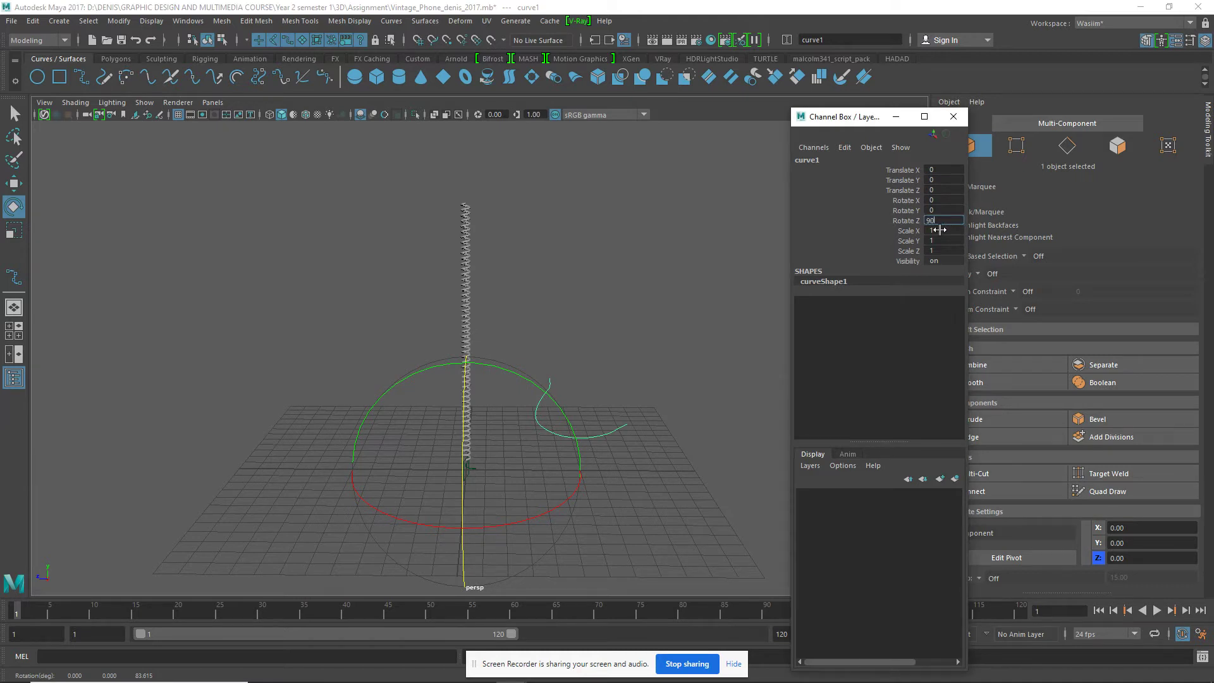
key("Return")
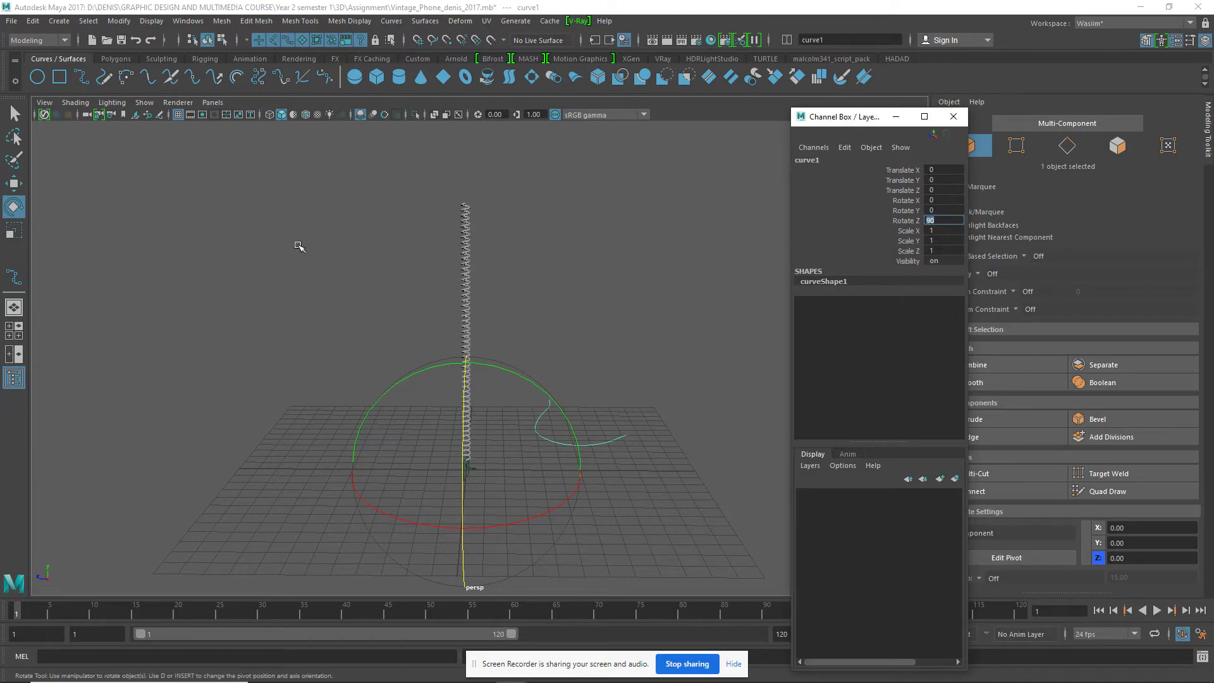
left_click(14, 114)
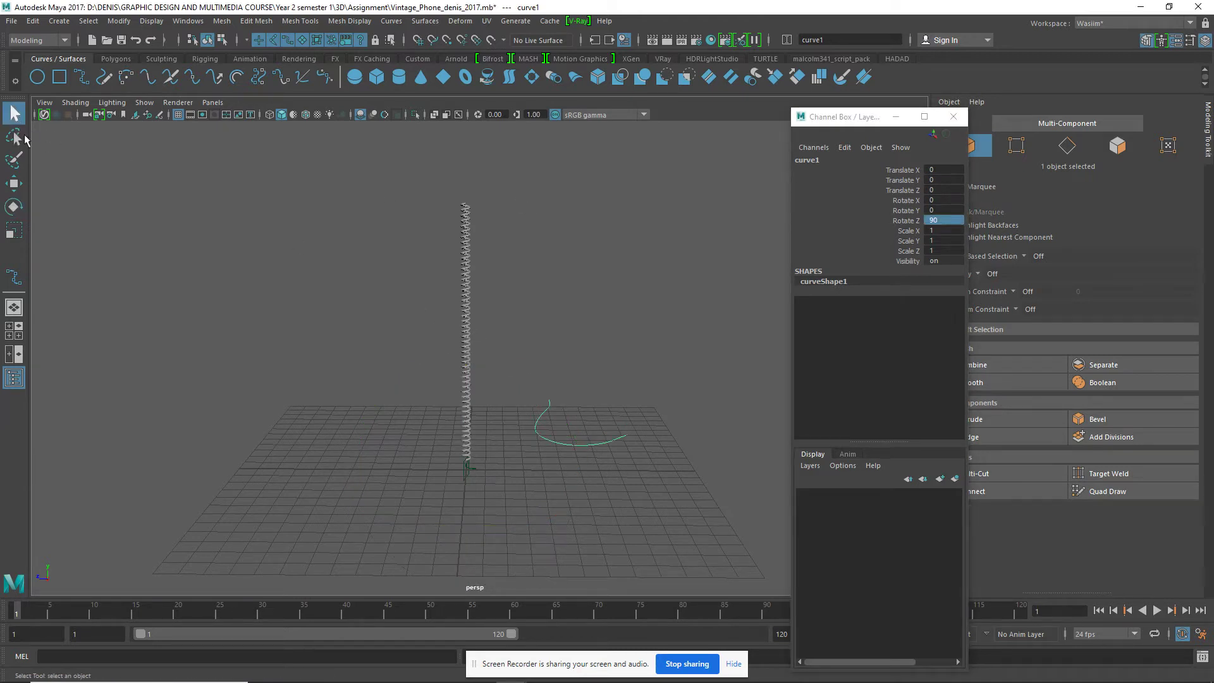
left_click(608, 453)
mouse_move(585, 507)
left_mouse_down("alt")
mouse_move(594, 428)
mouse_move(555, 528)
mouse_move(582, 441)
left_mouse_up("alt")
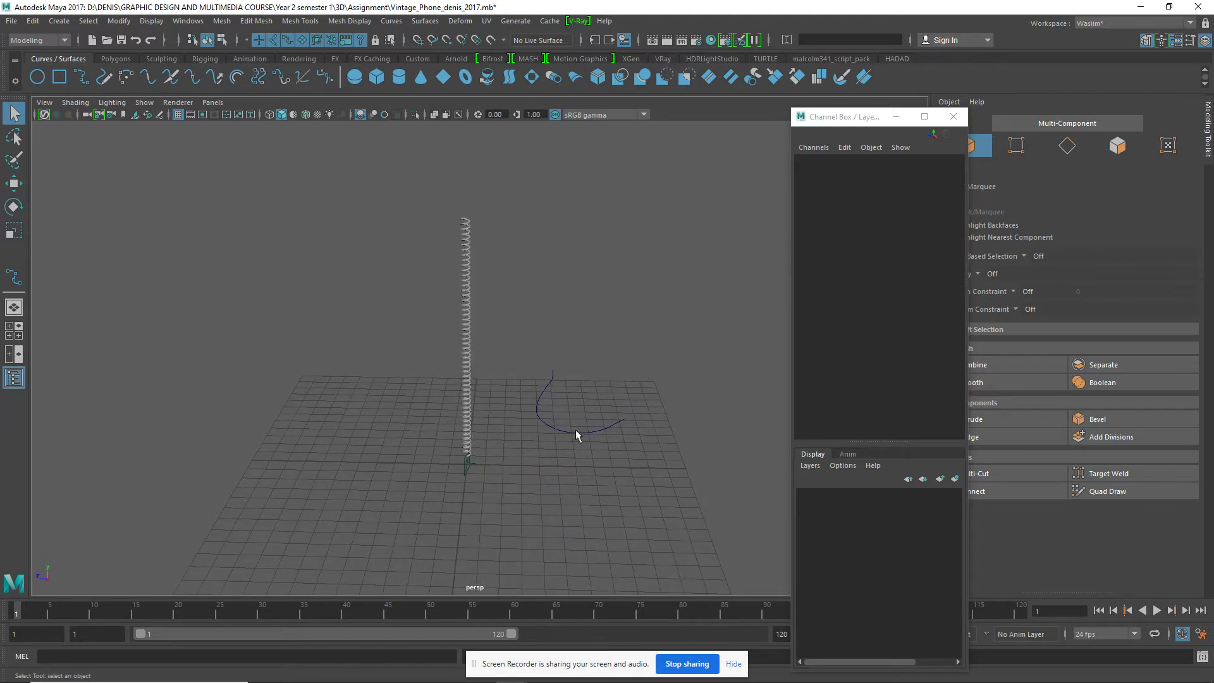
In the Animation menu set, attach pHelix1 to curve1 with Attach to Motion Path
left_click(575, 431)
left_click(472, 433, "shift")
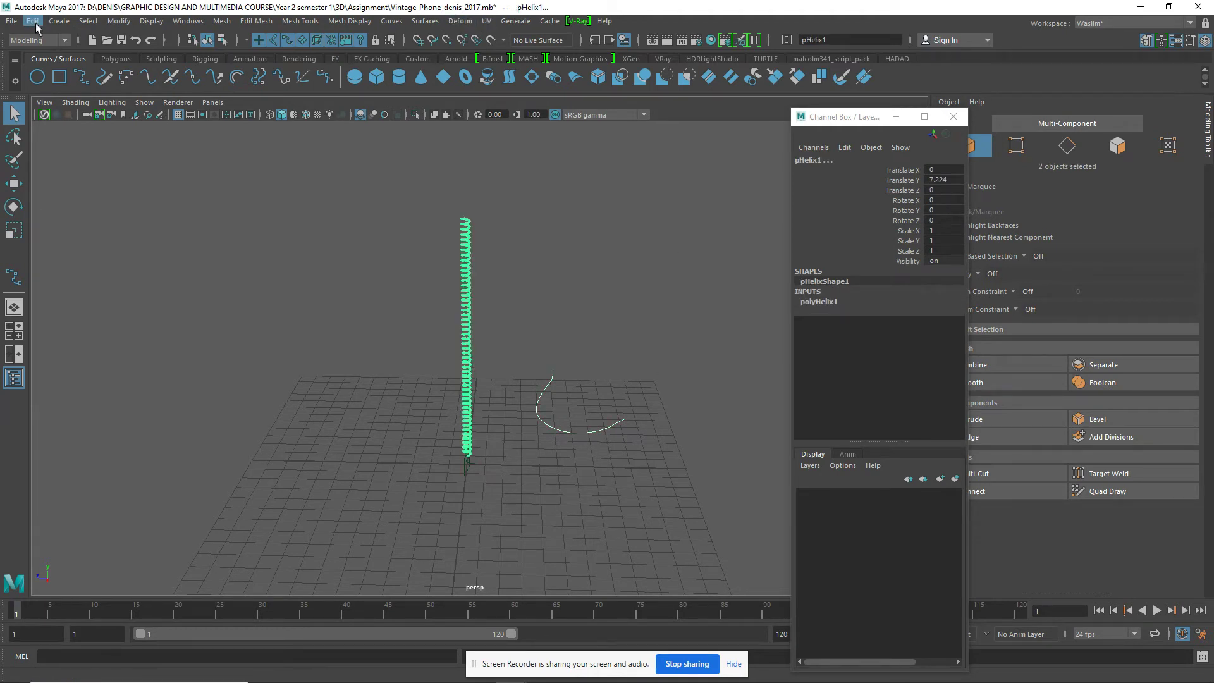
left_click(46, 40)
left_click(35, 80)
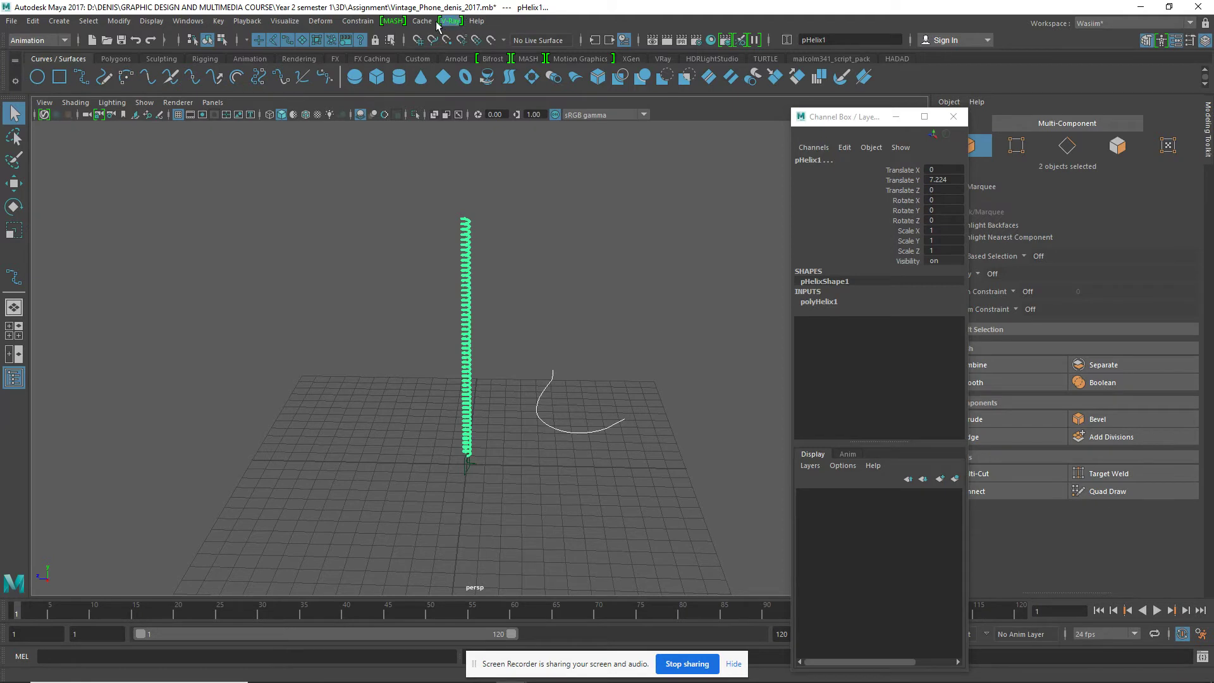
left_click(346, 23)
mouse_move(382, 132)
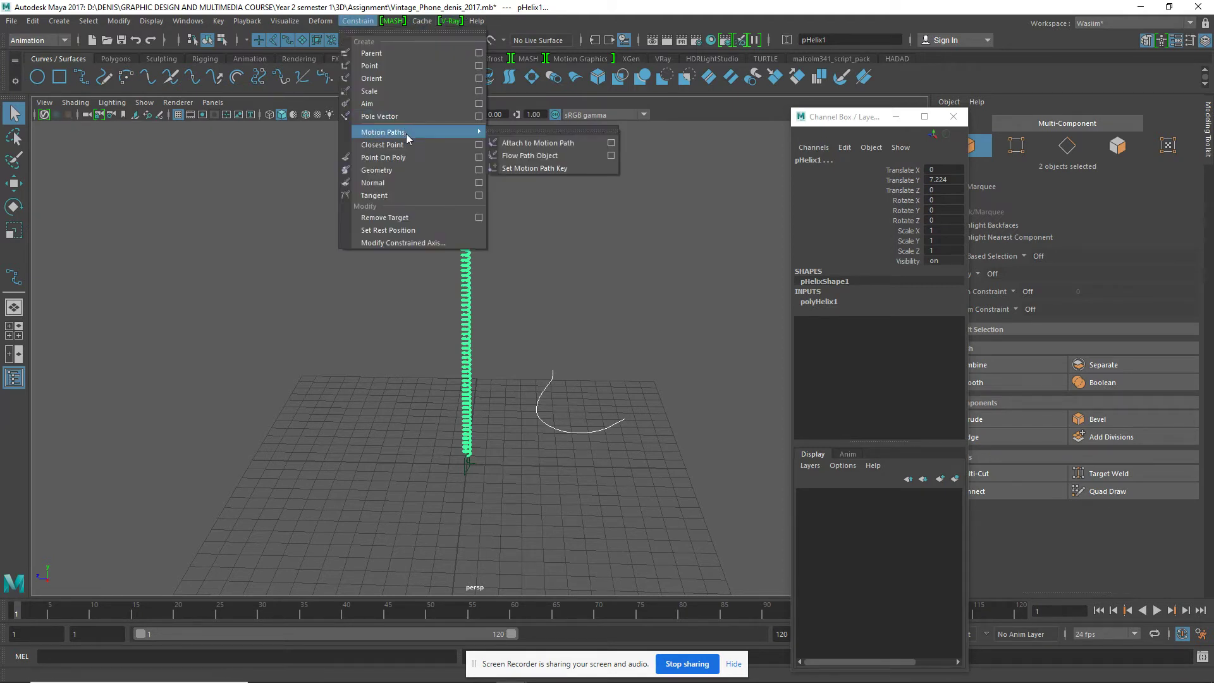
left_click(611, 145)
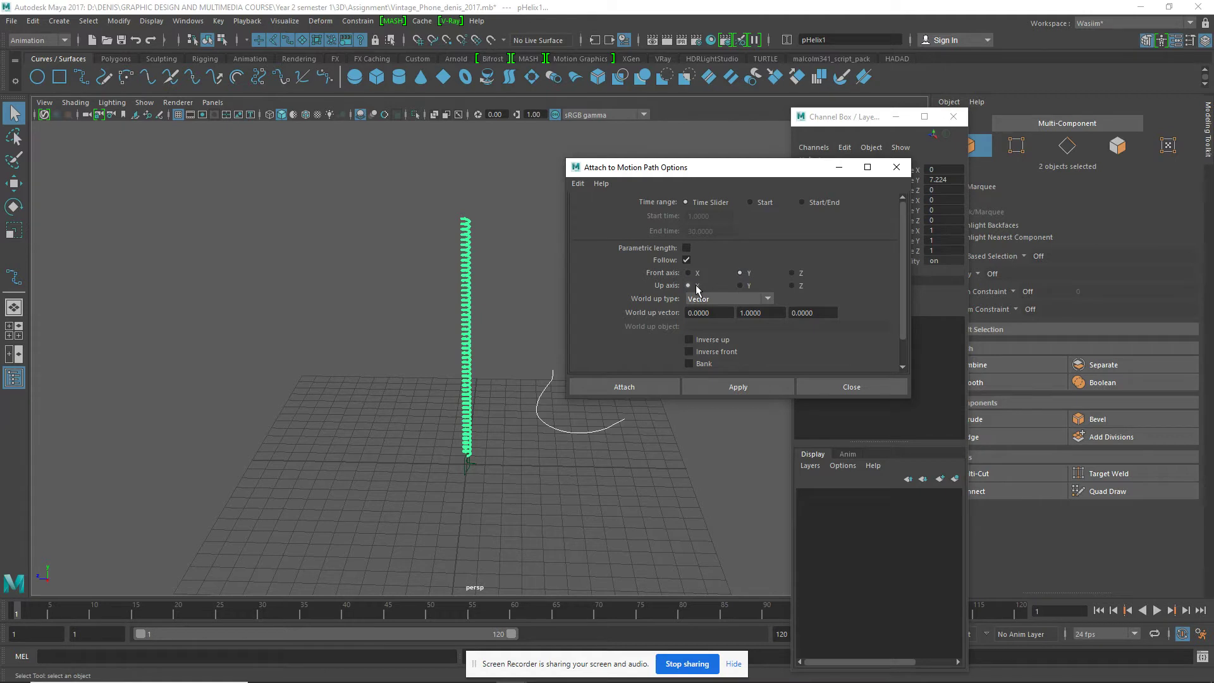
left_click(629, 389)
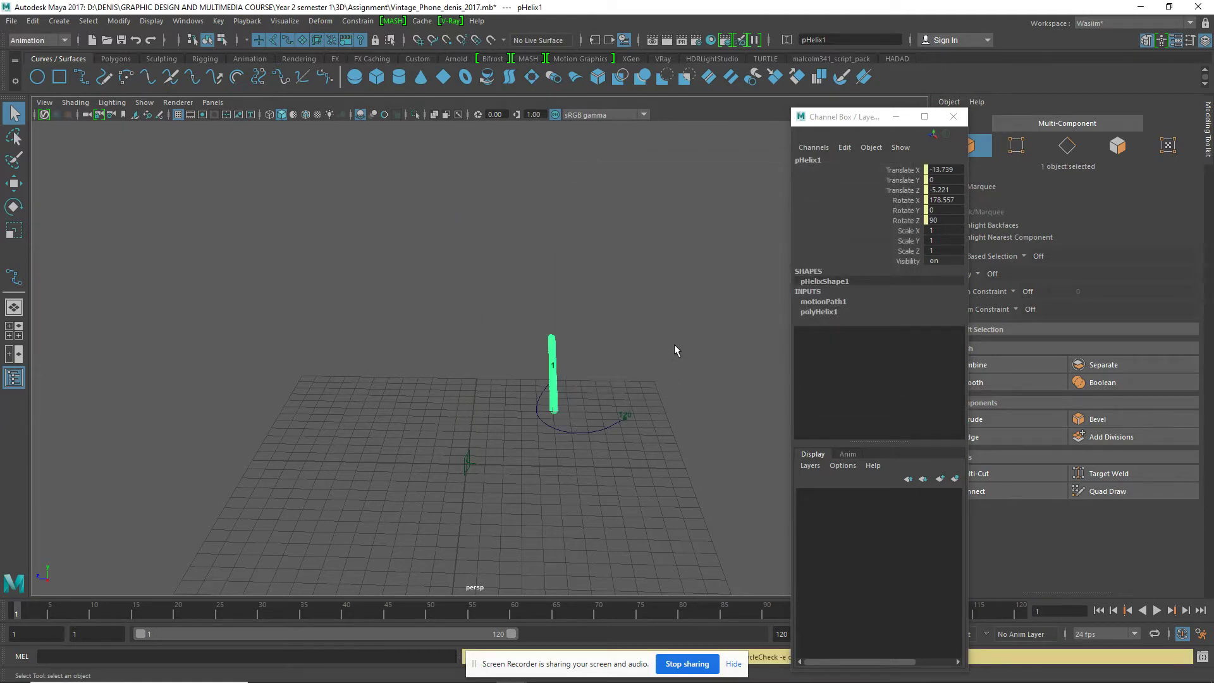
left_click(634, 374)
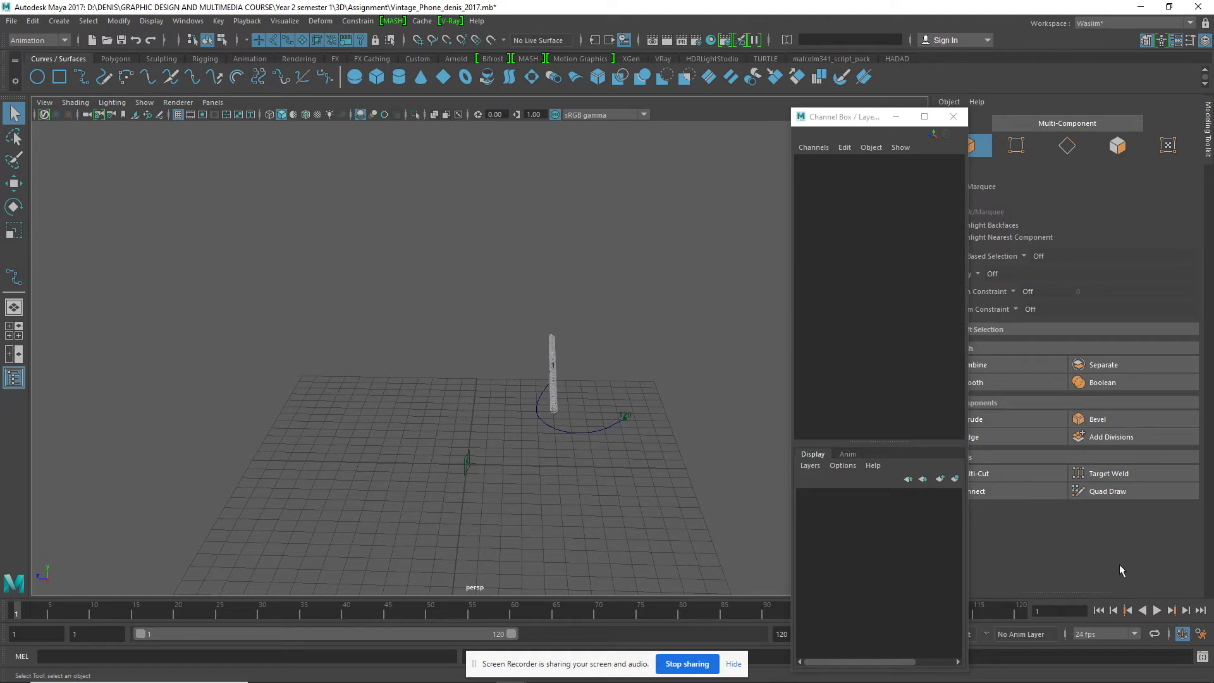
Play the helix's motion along curve1, then rewind to frame 1
left_click(1156, 611)
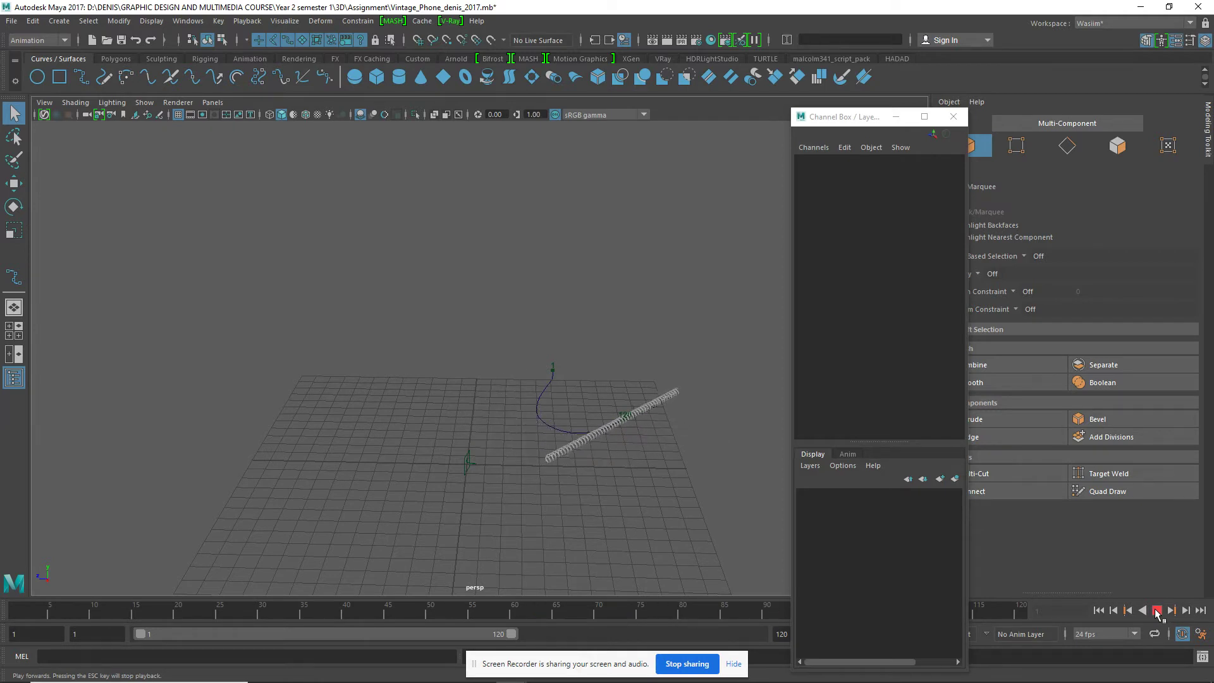
left_click(1156, 611)
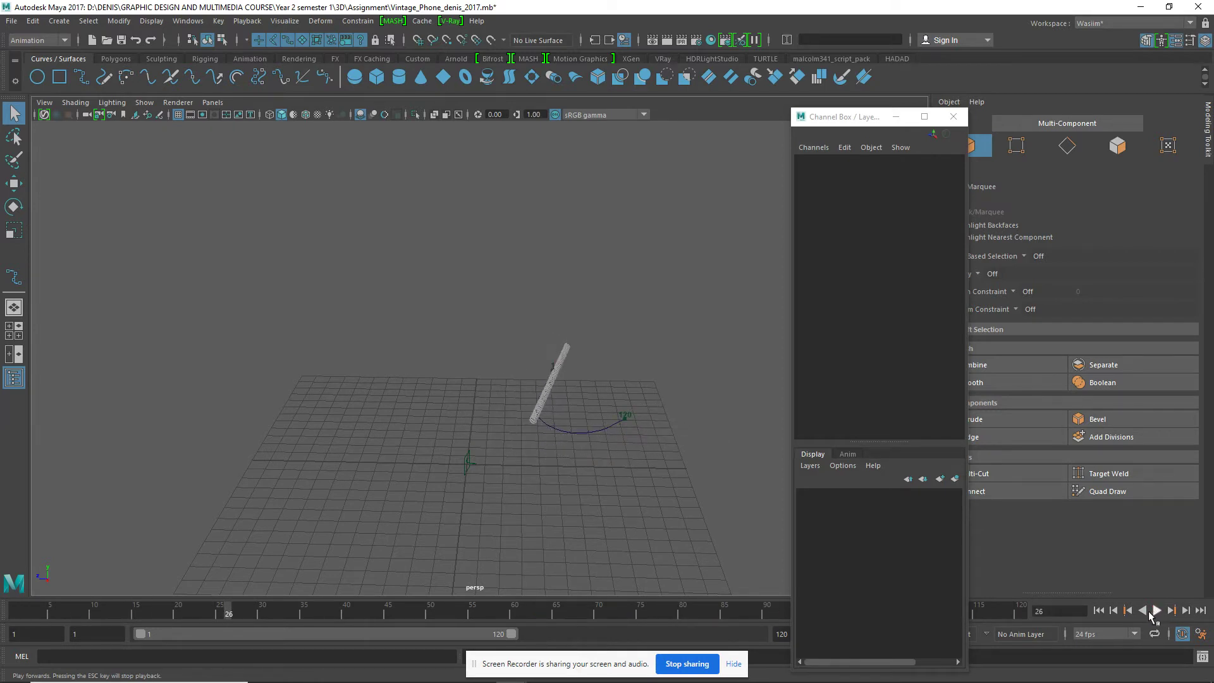
left_click(1098, 610)
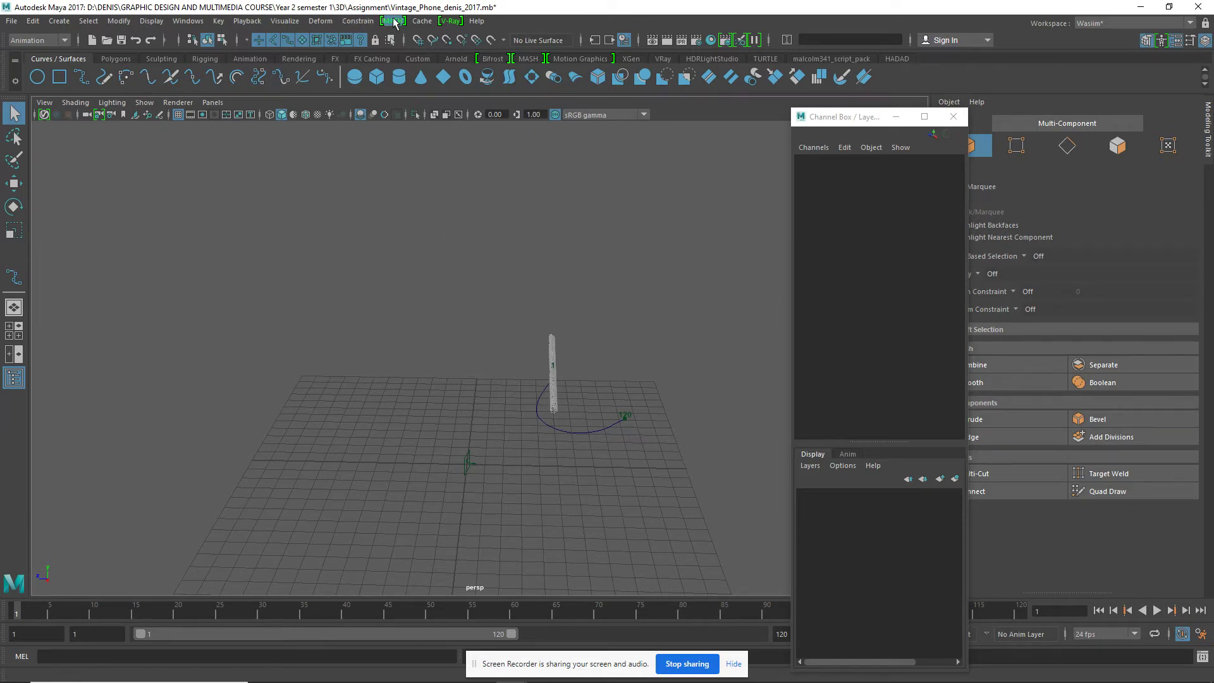
Apply Flow Path Object with 30 front divisions and select the helix with its path
left_click(341, 26)
mouse_move(389, 132)
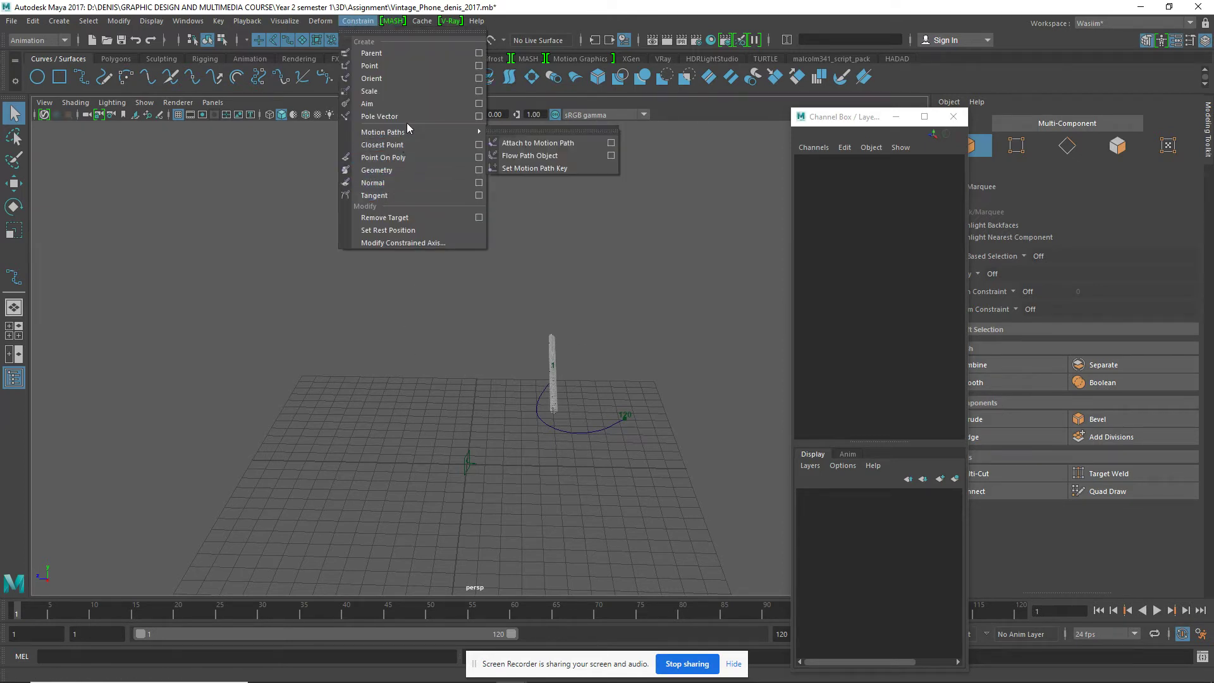
left_click(610, 156)
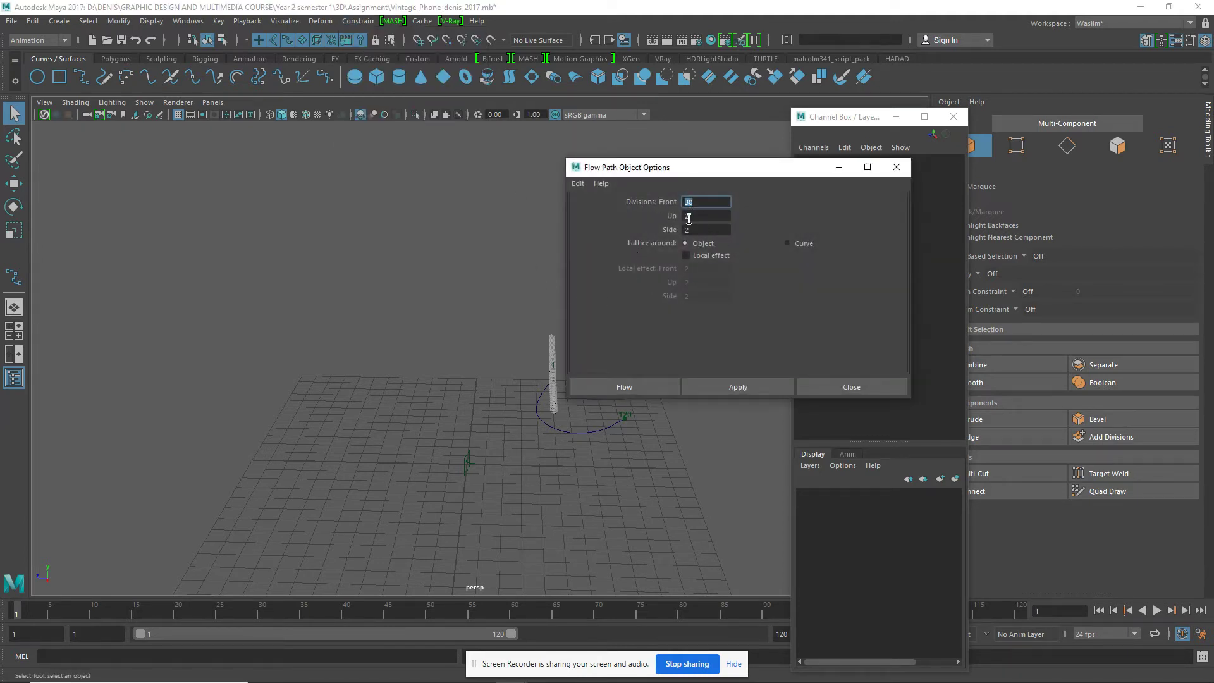
left_click(646, 388)
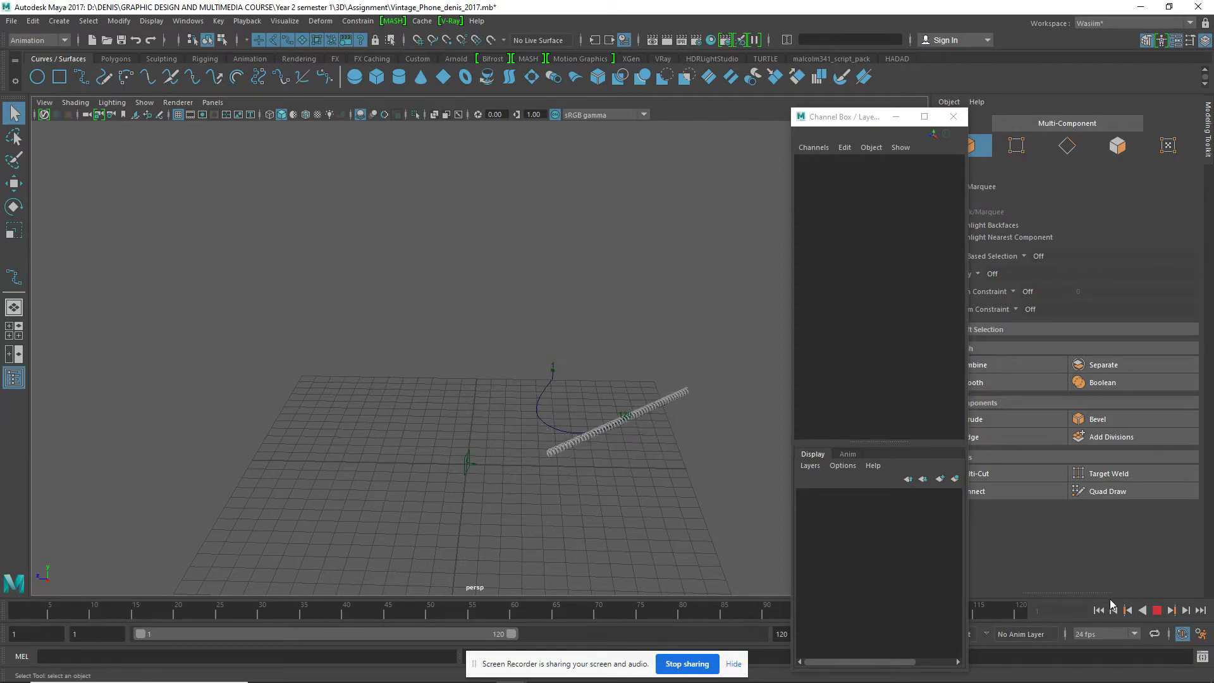
left_click(1154, 610)
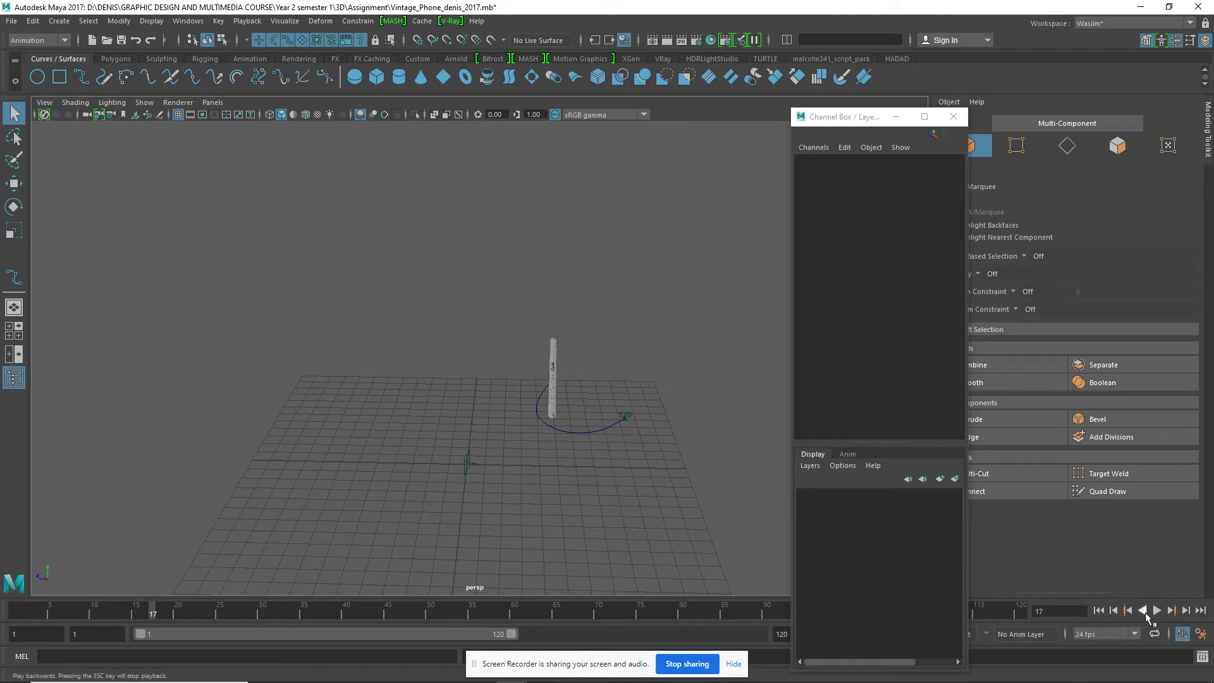
left_click(1098, 611)
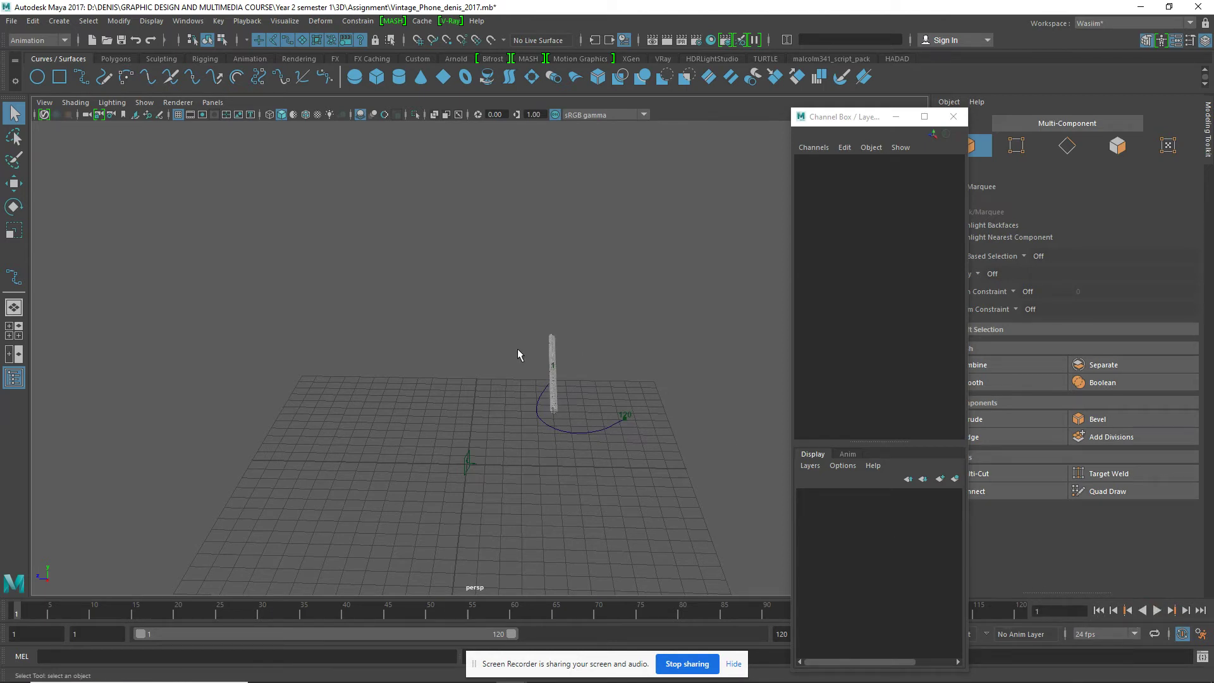
left_click_drag(515, 335, 604, 452)
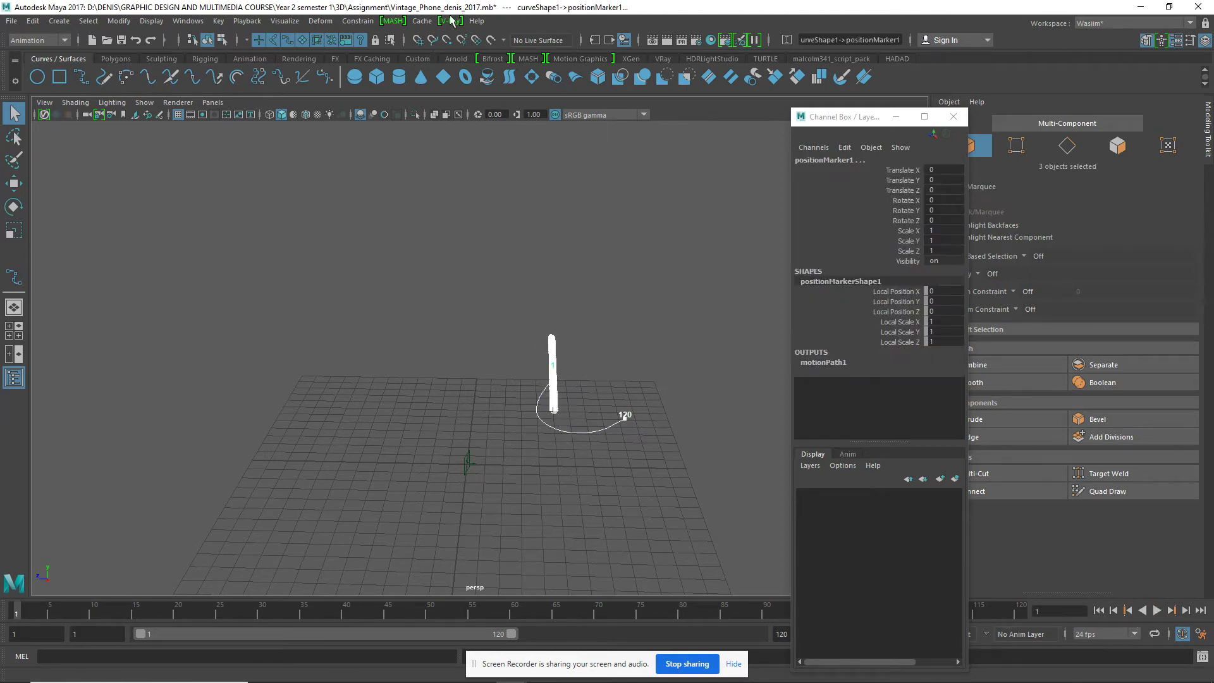
Apply the flow-path lattice so the helix bends along the curve
left_click(358, 21)
mouse_move(382, 132)
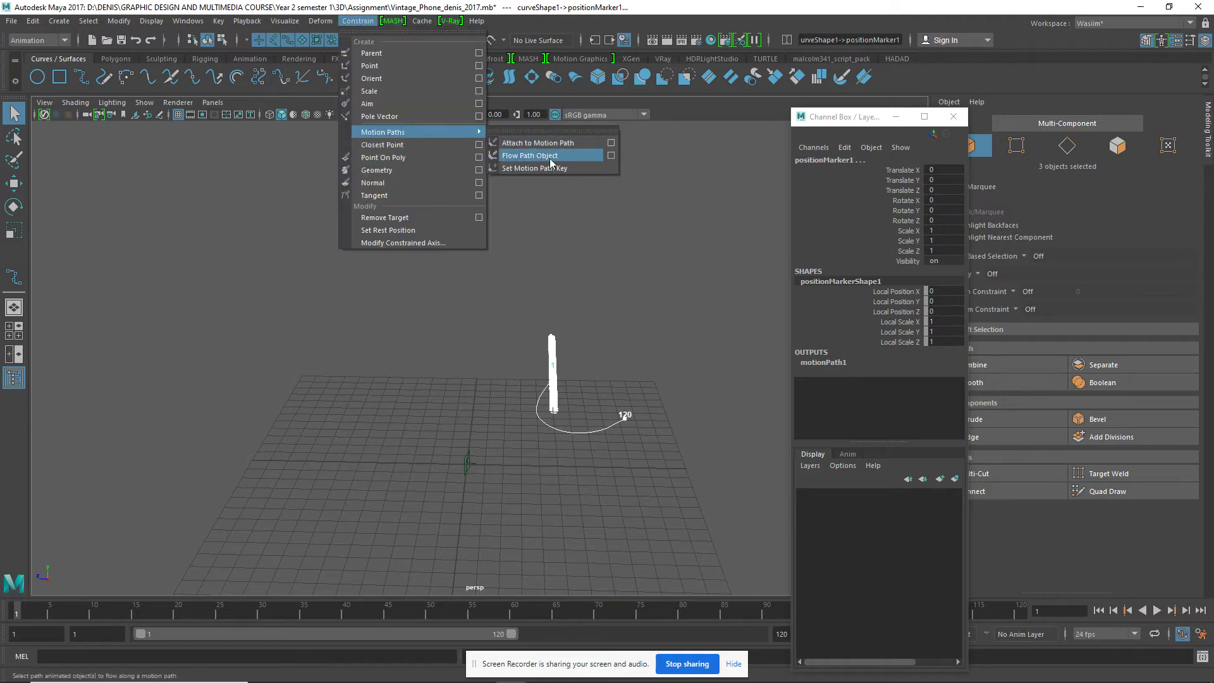
left_click(552, 160)
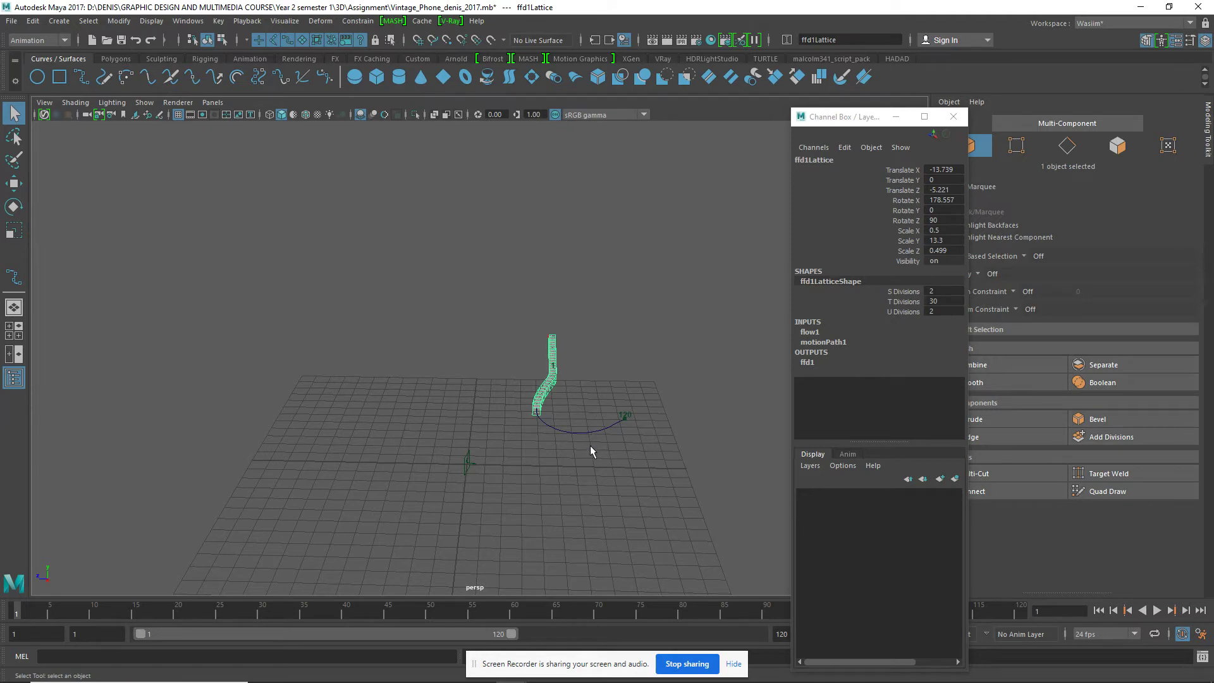
mouse_move(615, 467)
left_mouse_down("alt")
mouse_move(556, 414)
mouse_move(541, 474)
mouse_move(568, 295)
left_mouse_up("alt")
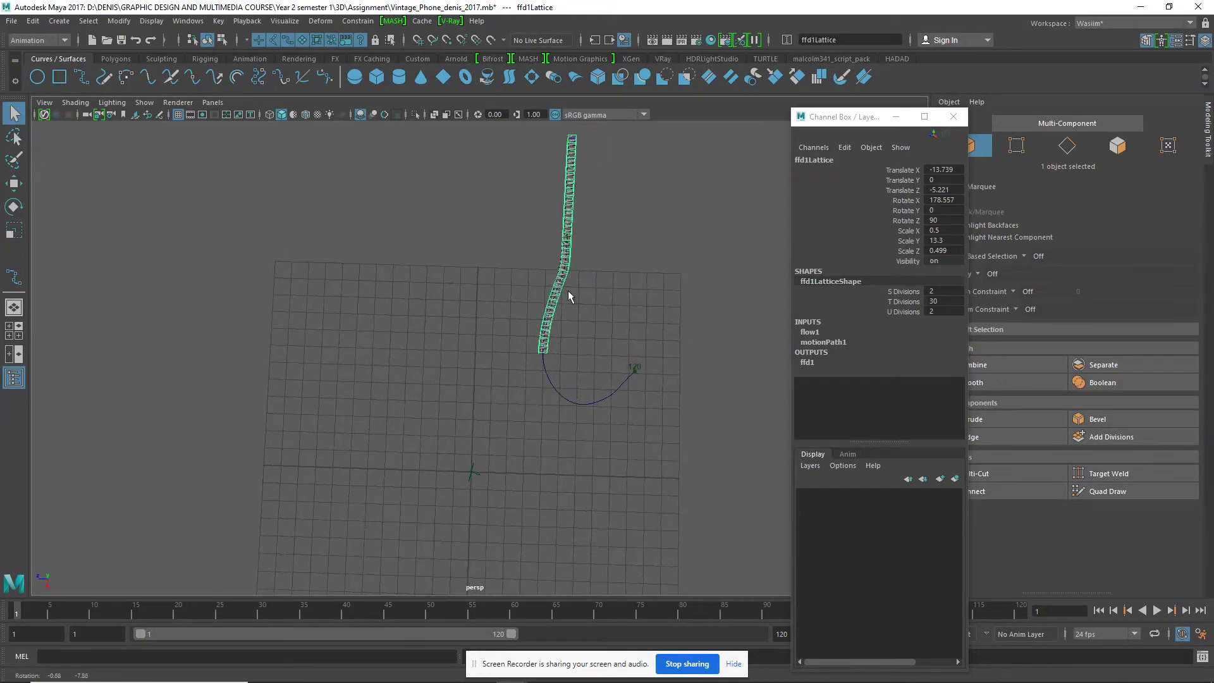
Frame and zoom in on ffd1Lattice in the top view
key("space")
key("space")
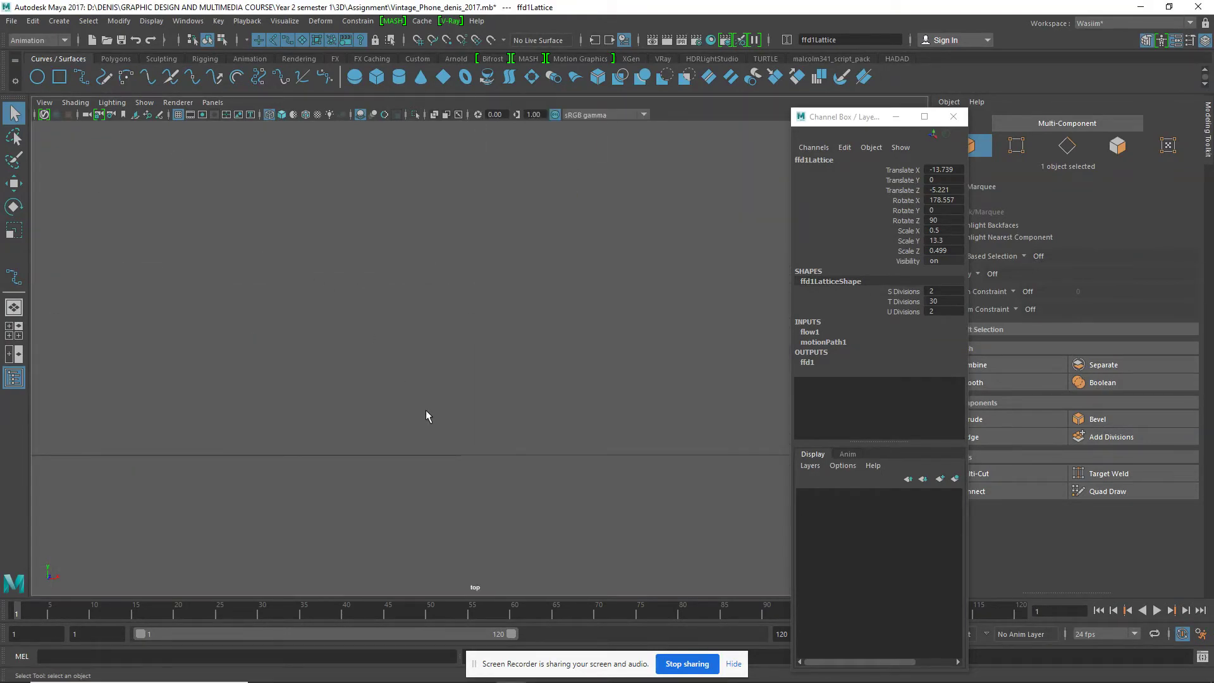
key("f")
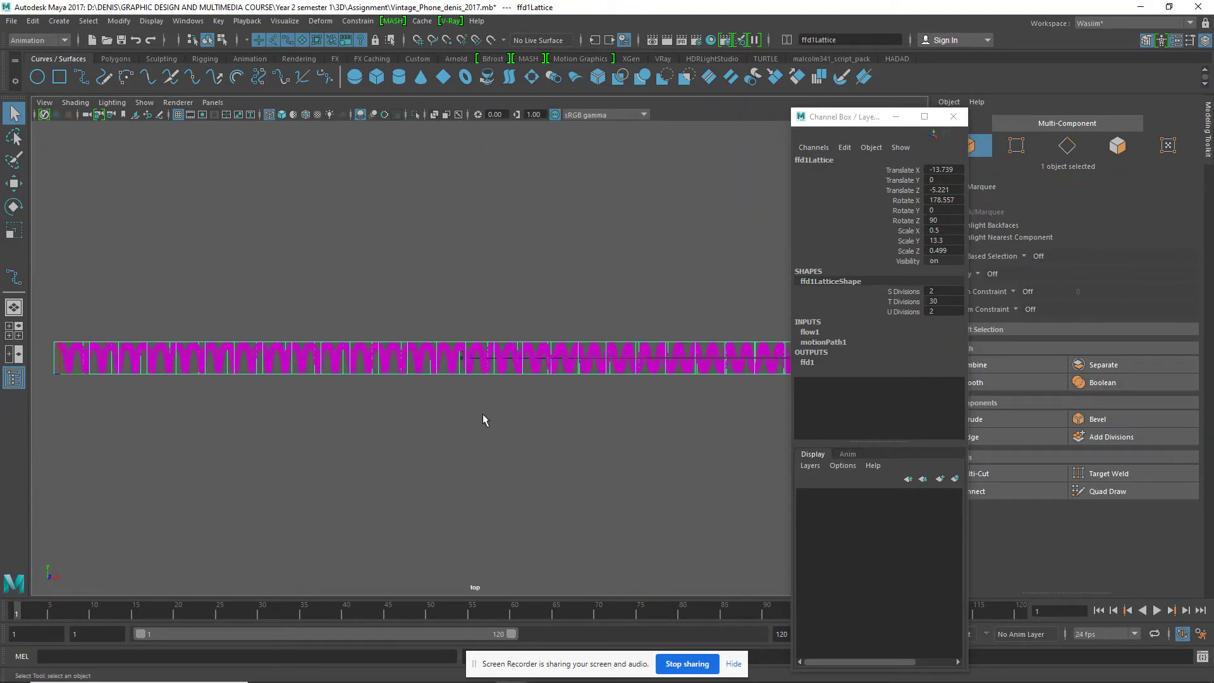
scroll(483, 420, "down", 3)
scroll(535, 435, "down", 1)
scroll(563, 434, "down", 1)
scroll(565, 438, "down", 1)
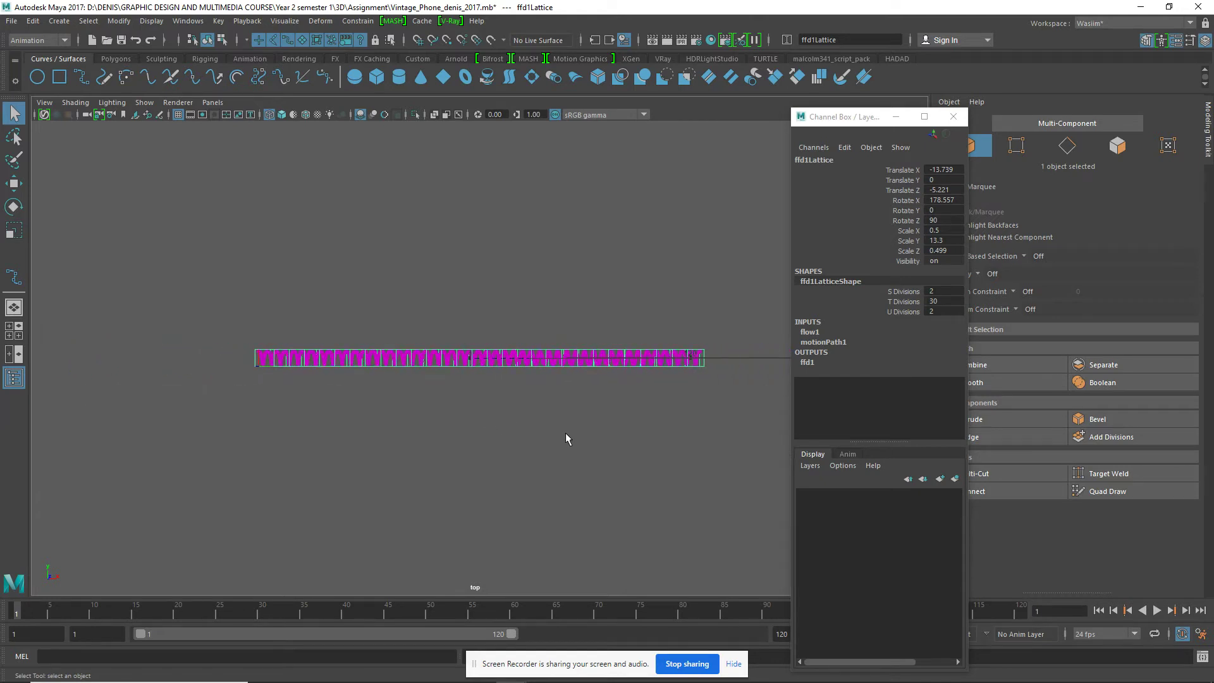
scroll(565, 432, "down", 1)
scroll(566, 429, "down", 2)
scroll(566, 430, "down", 1)
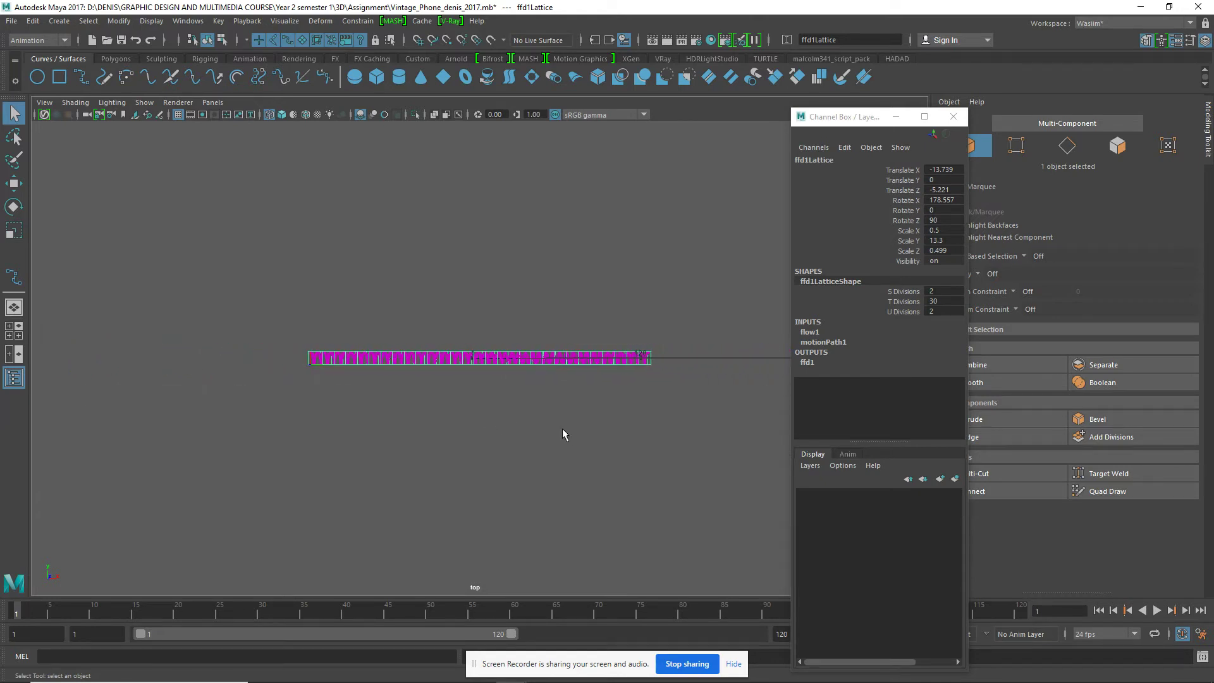
scroll(563, 429, "up", 2)
scroll(563, 428, "up", 1)
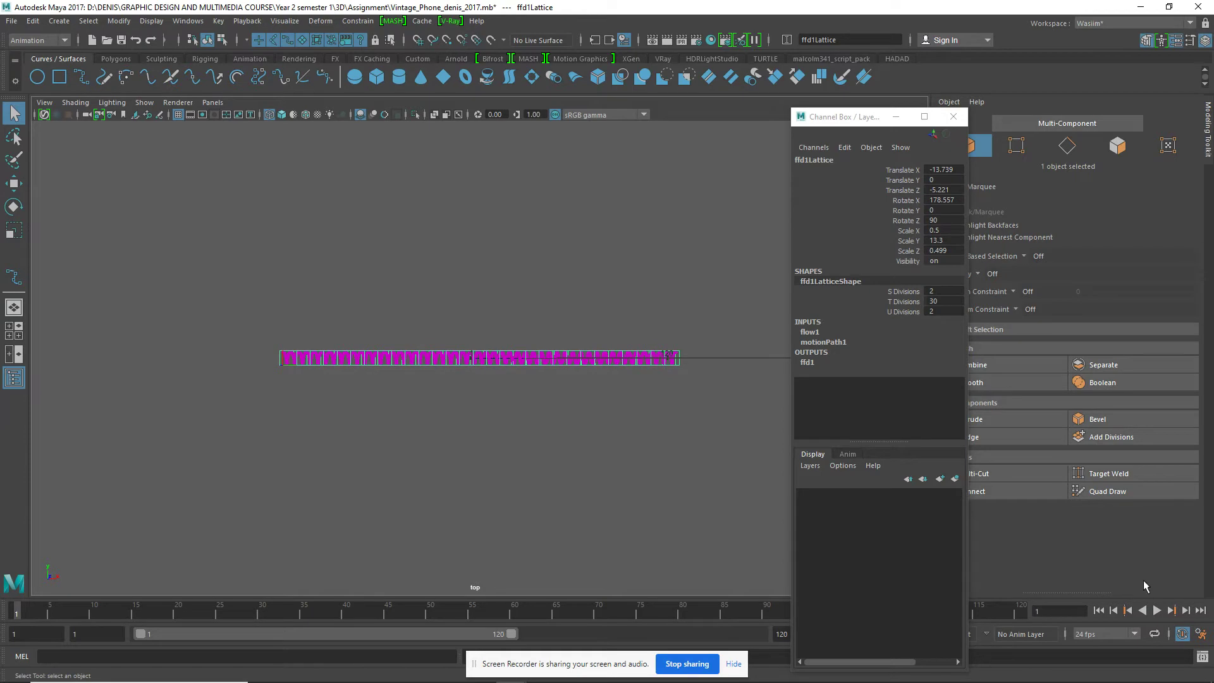
Play the flow-path animation in the four-view layout, then stop it
key("space")
key("space")
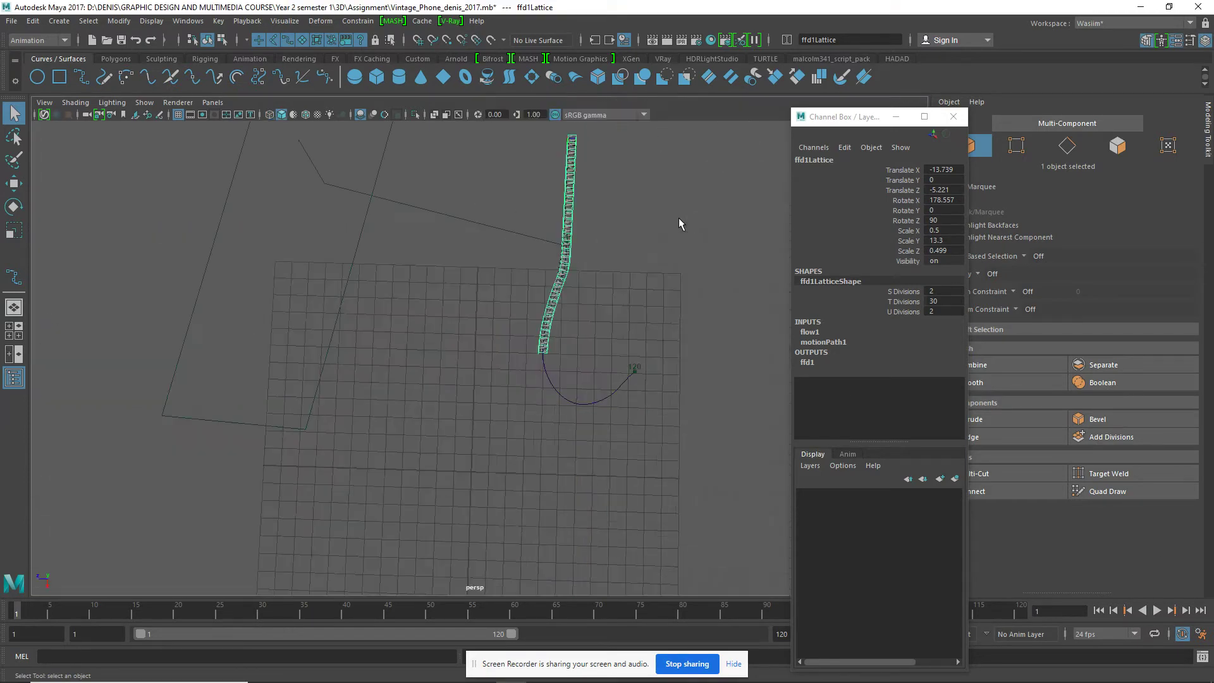
mouse_move(488, 347)
left_mouse_down("alt")
mouse_move(574, 387)
mouse_move(631, 384)
mouse_move(618, 274)
mouse_move(631, 330)
left_mouse_up("alt")
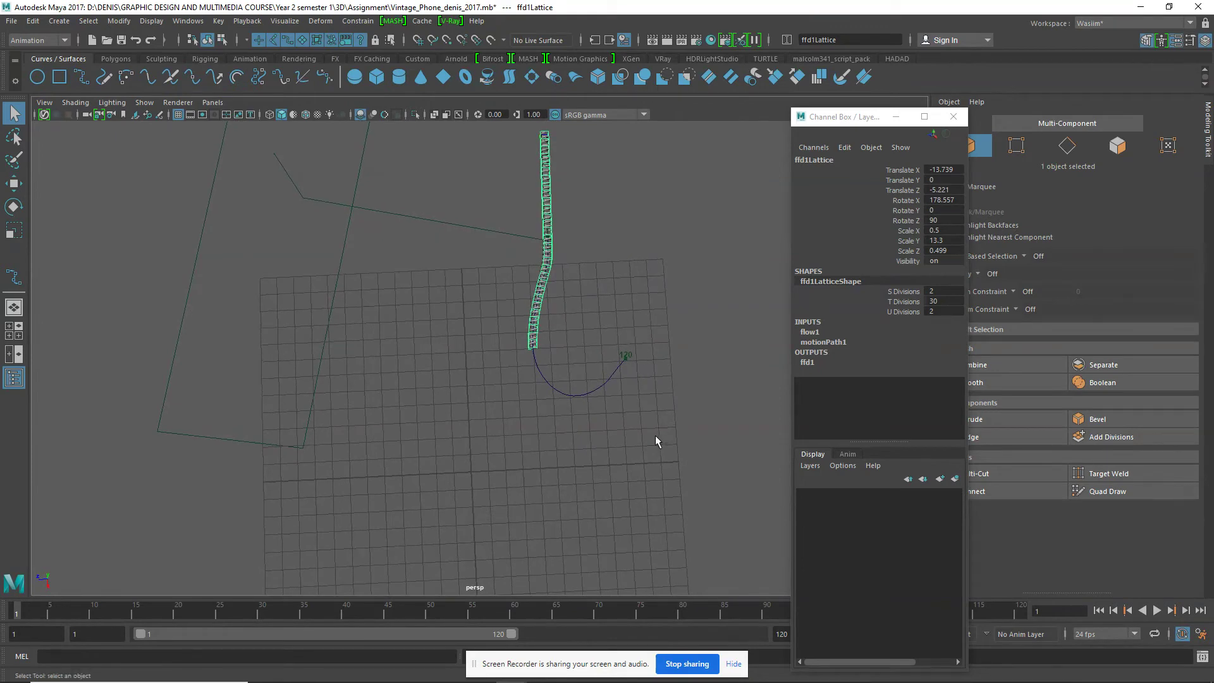
left_click(1157, 610)
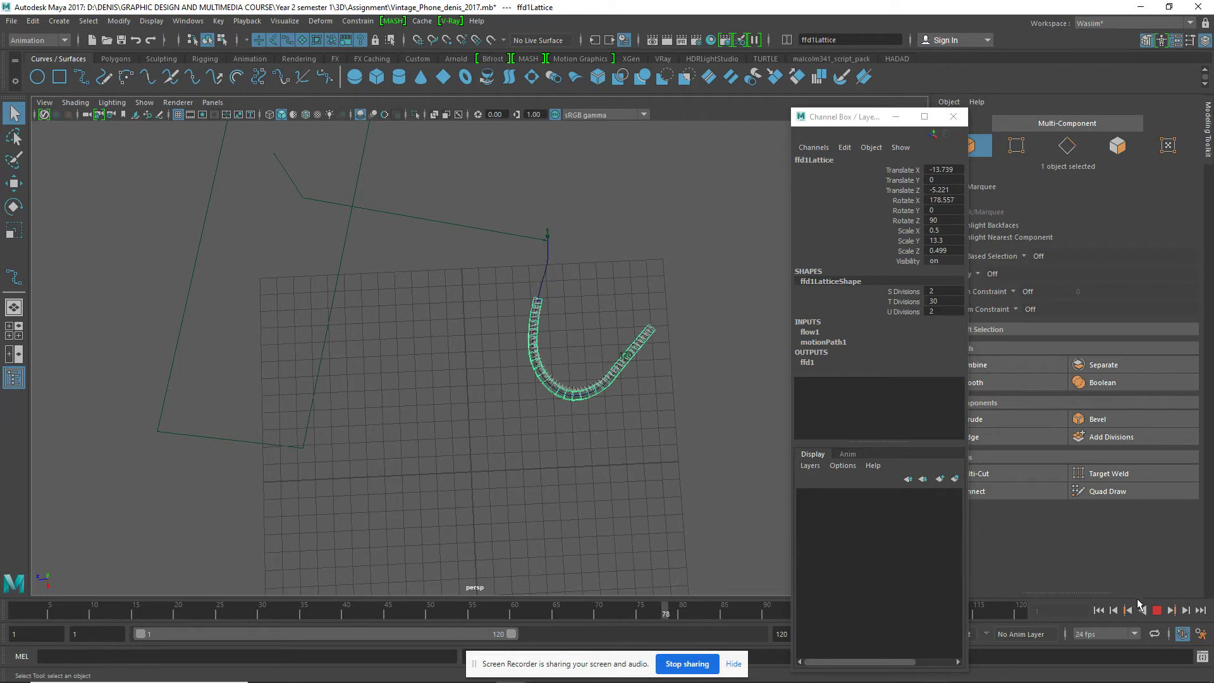
key("Escape")
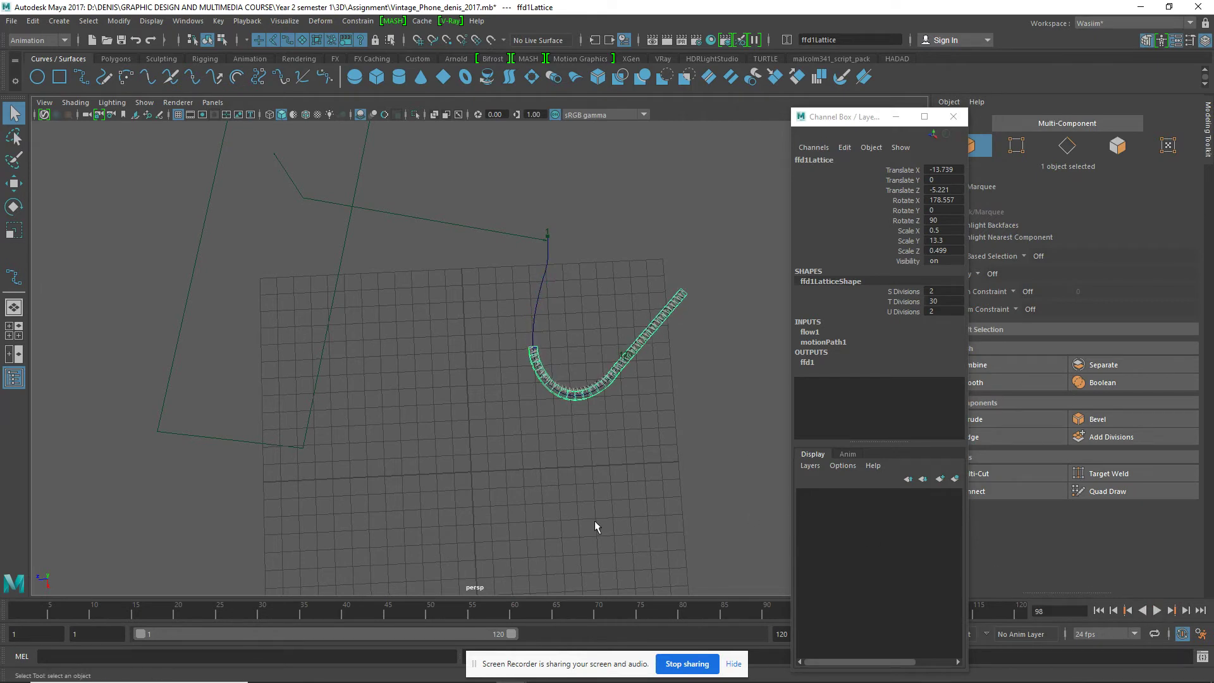
left_click_drag(853, 119, 1075, 189)
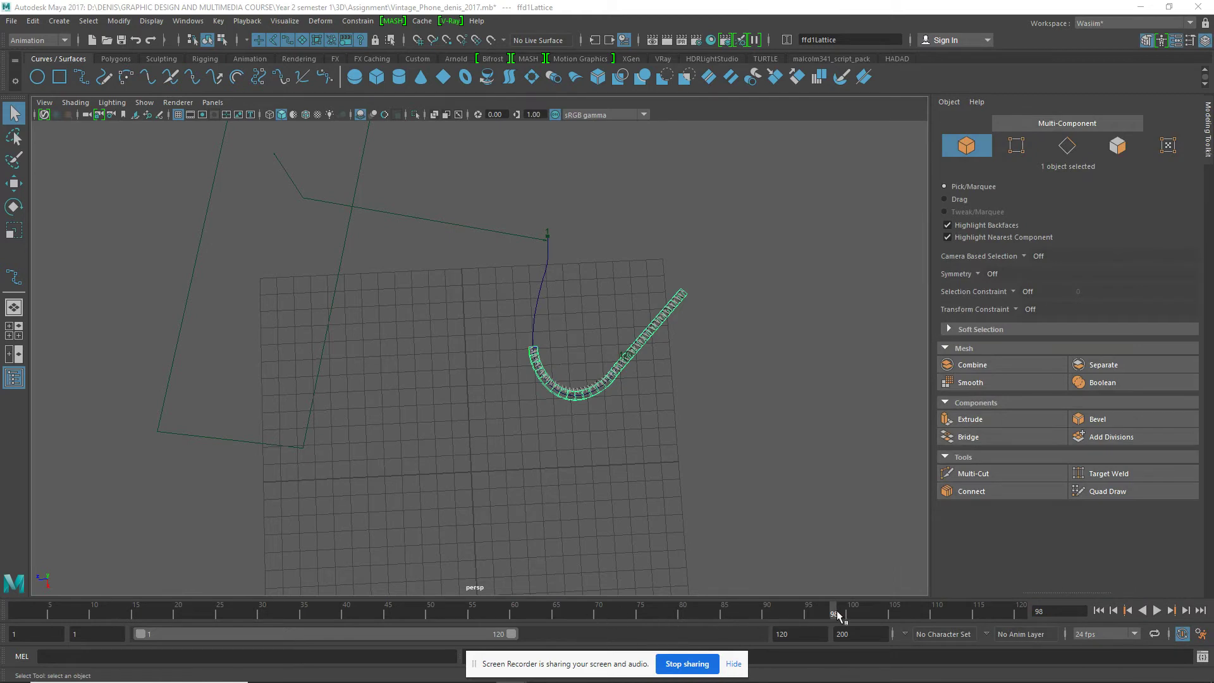
Scrub to frame 59 and orbit the view around the hooked helix
left_click_drag(836, 614, 532, 625)
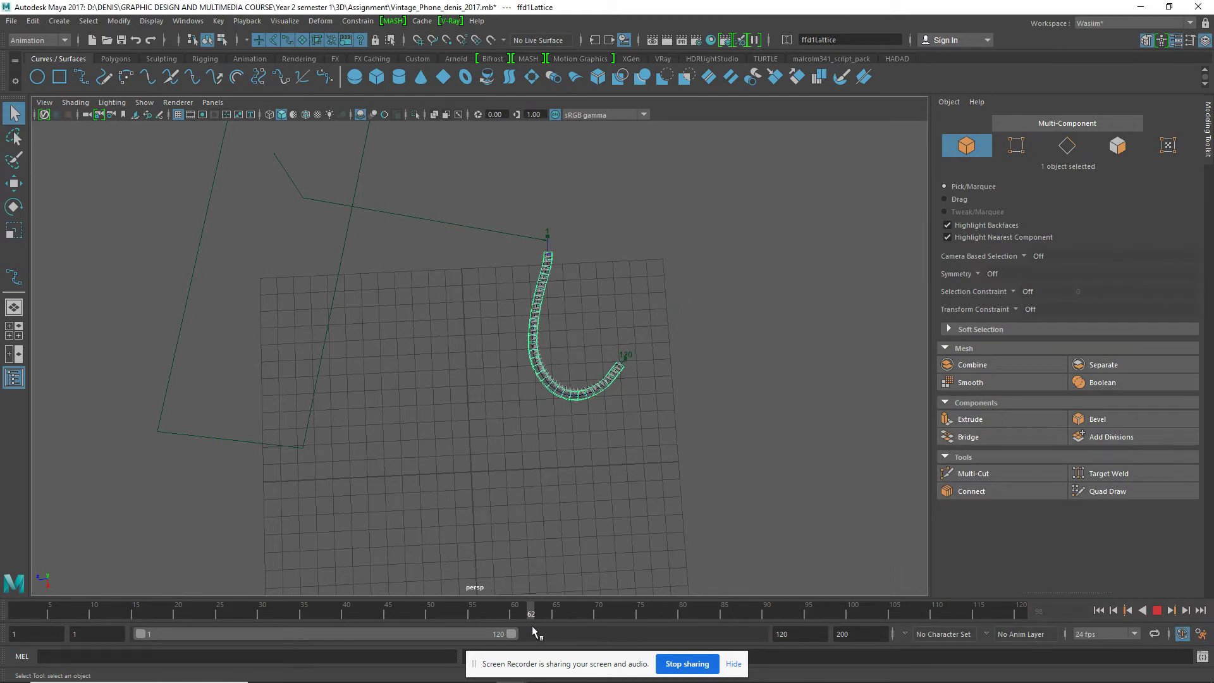
scroll(576, 423, "up", 2)
scroll(577, 422, "up", 2)
scroll(576, 423, "up", 2)
scroll(577, 423, "up", 2)
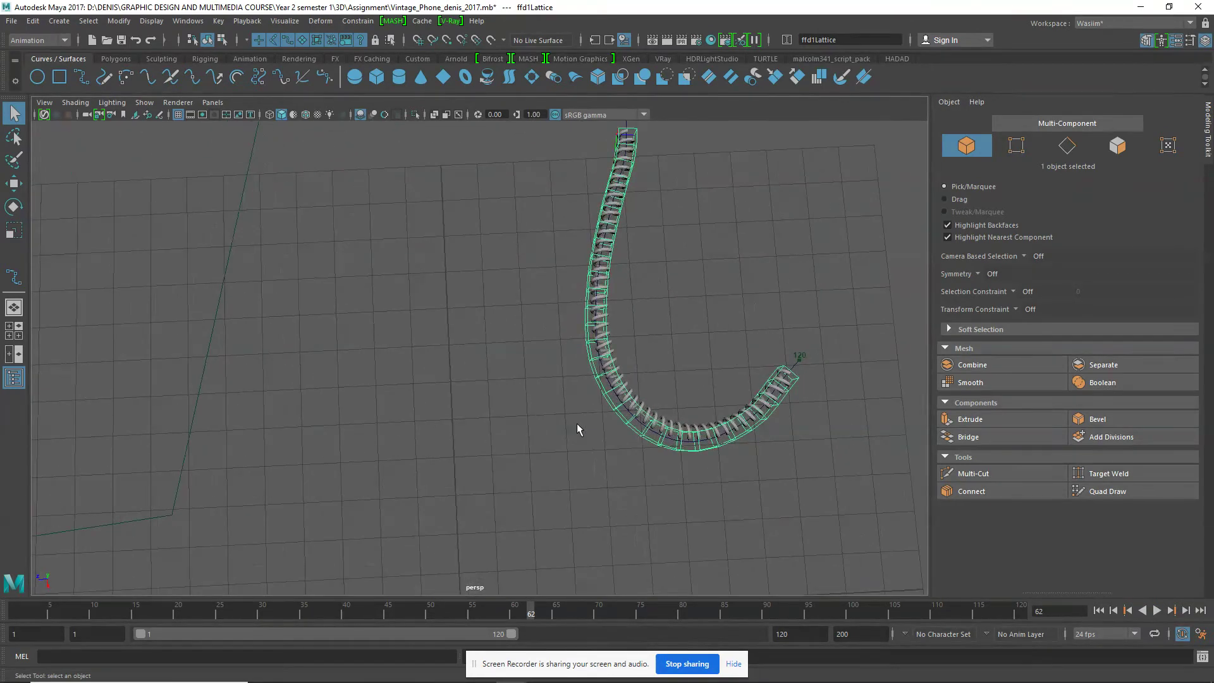
middle_click_drag(705, 436, 553, 488, "alt")
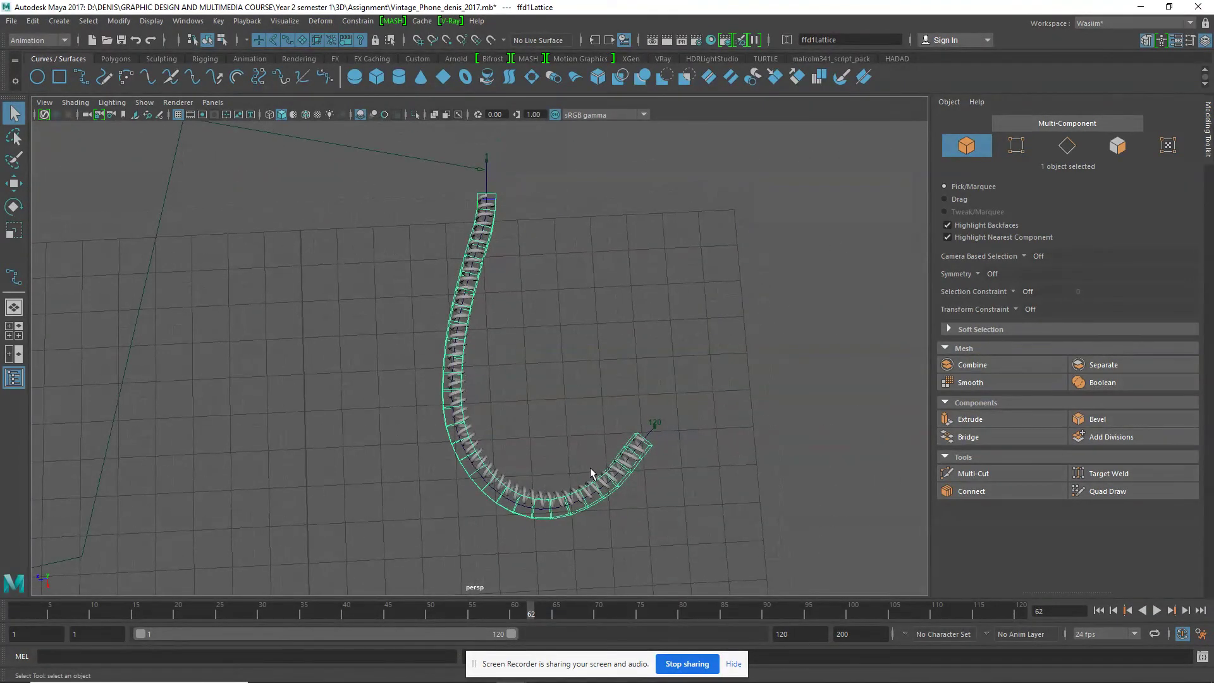
left_click_drag(590, 476, 563, 477, "alt")
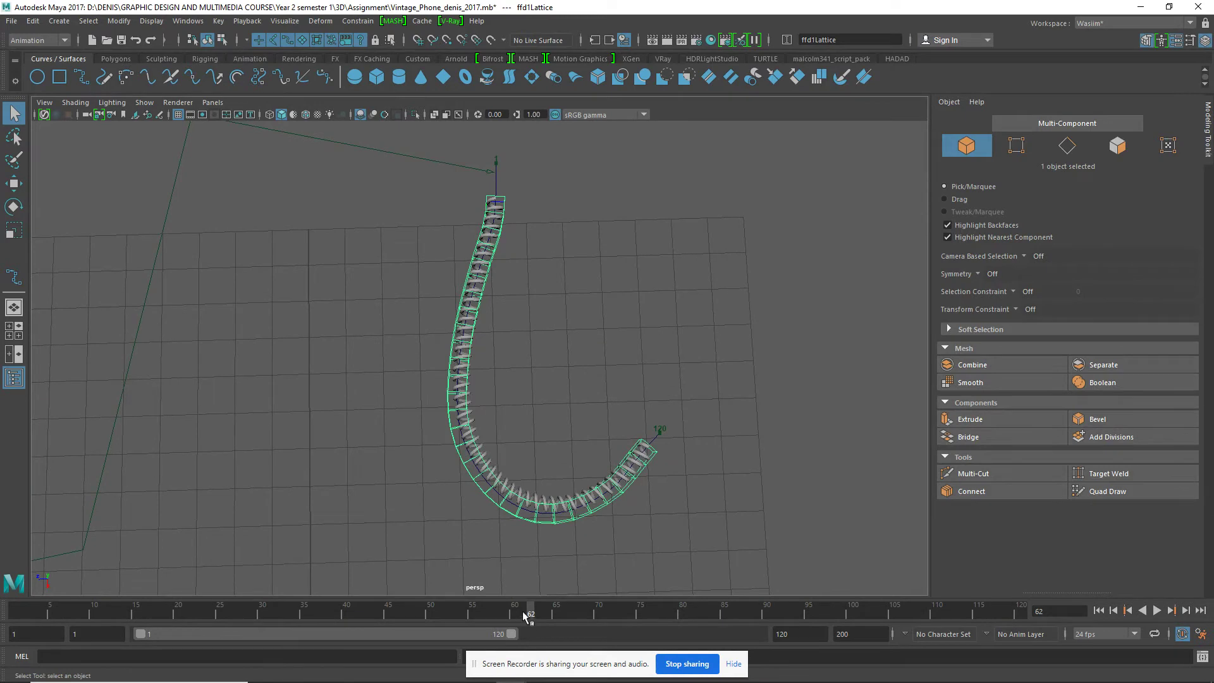
left_click_drag(525, 614, 517, 615)
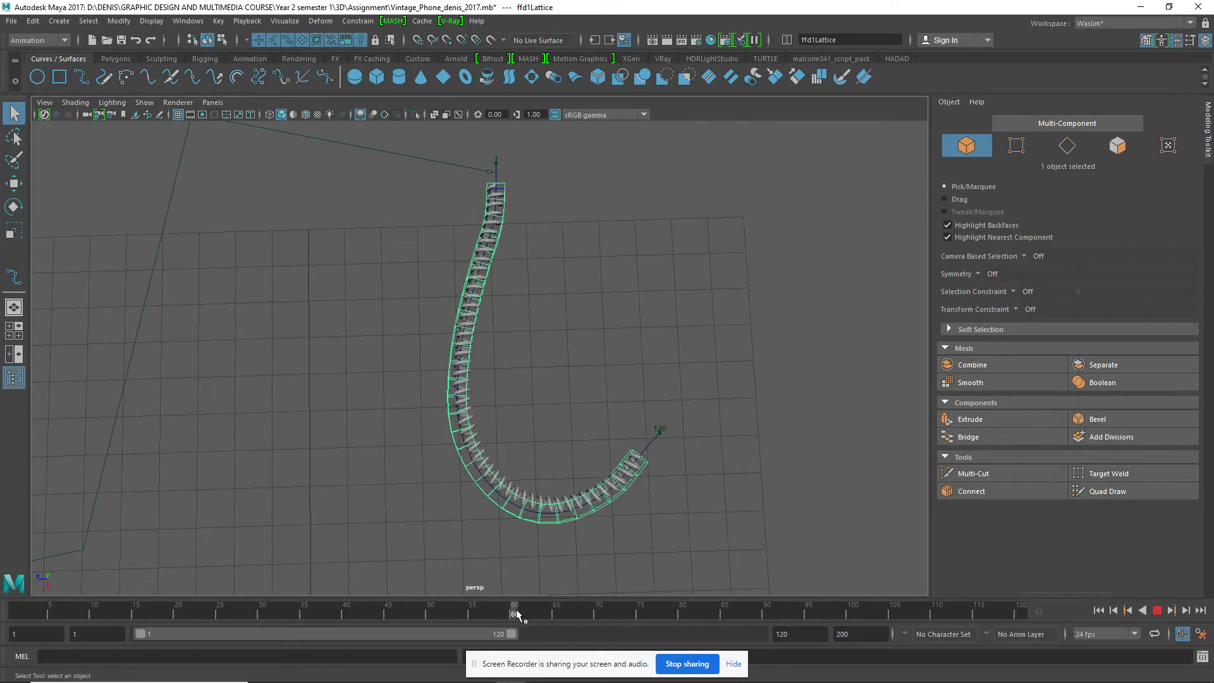
left_click_drag(511, 611, 505, 611)
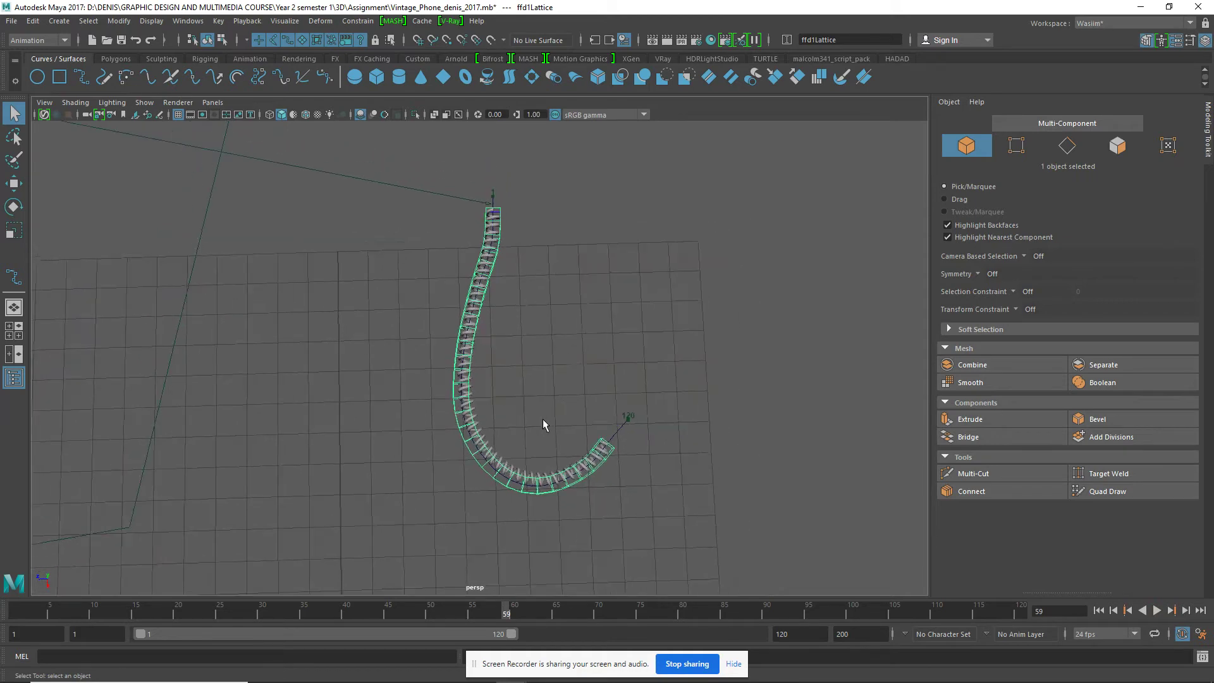
key("space")
key("space")
mouse_move(561, 451)
left_mouse_down("alt")
mouse_move(436, 508)
mouse_move(571, 563)
mouse_move(539, 563)
mouse_move(468, 426)
mouse_move(497, 471)
left_mouse_up("alt")
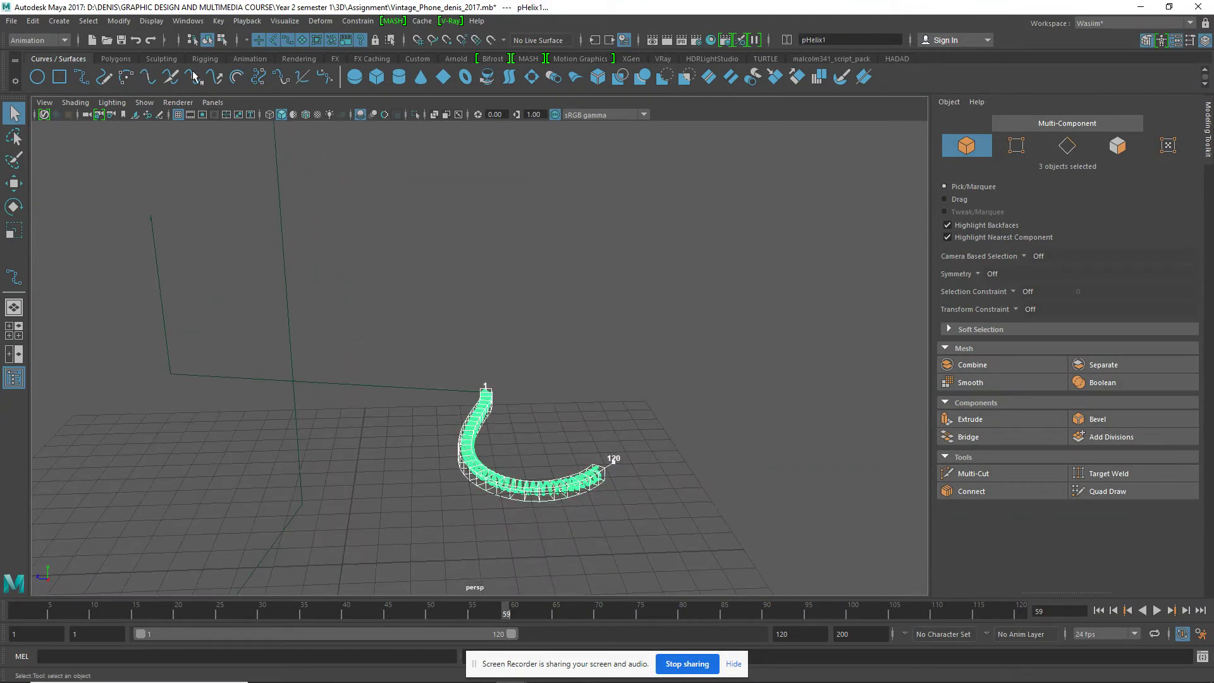
Delete history by type, delete ffd1Lattice in the Outliner, and select pHelix1
left_click(32, 21)
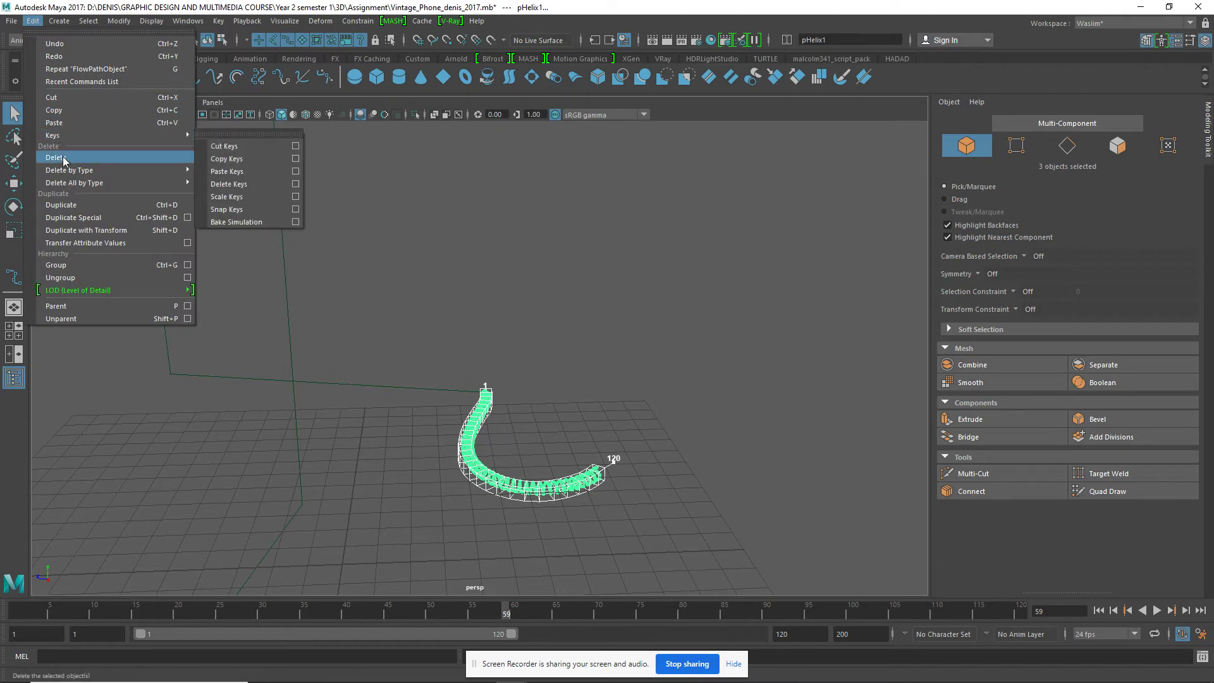
mouse_move(70, 170)
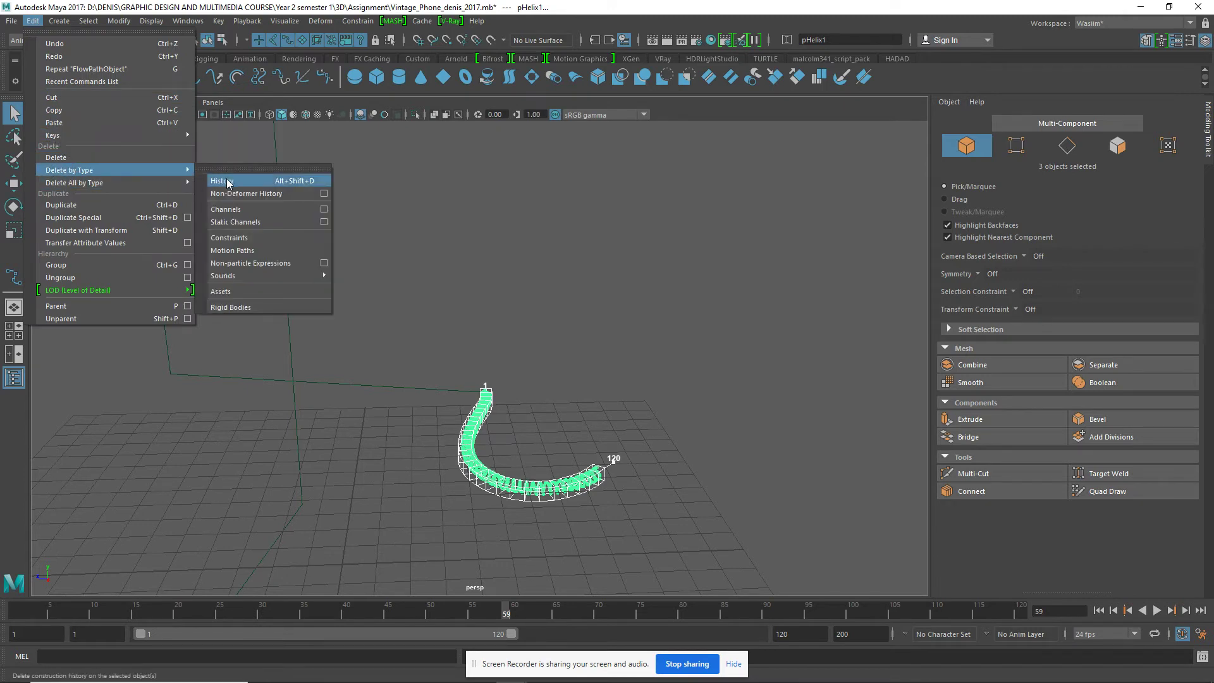
left_click(222, 181)
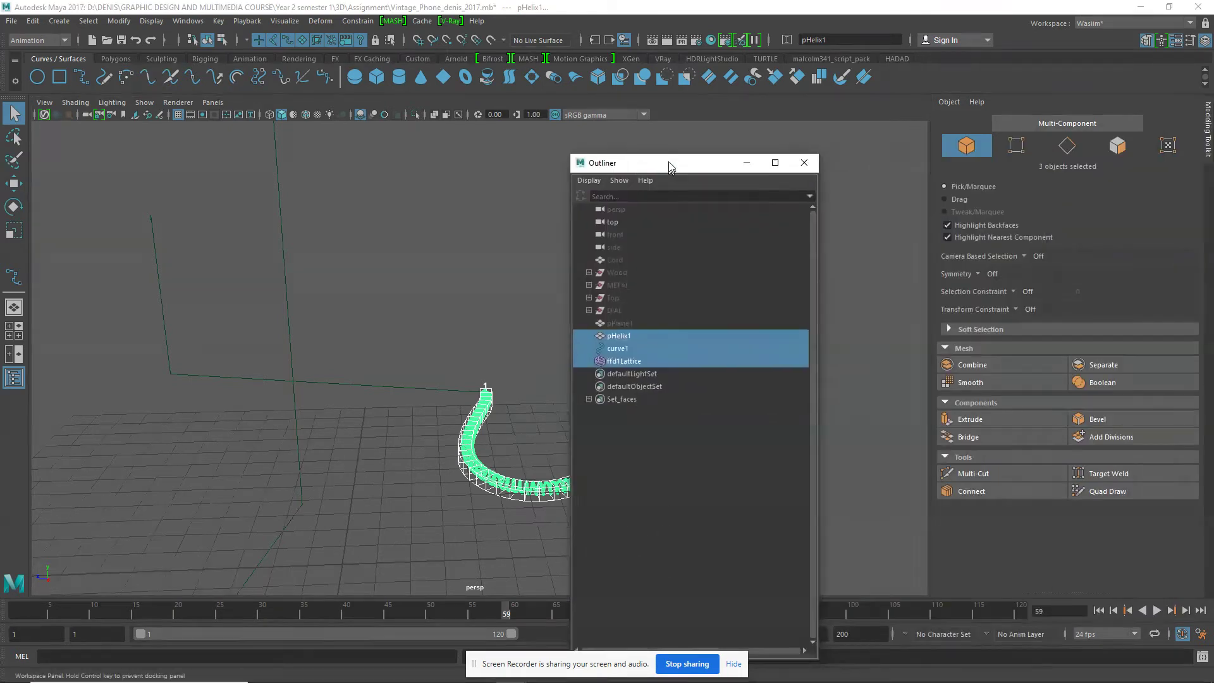
left_click_drag(670, 163, 742, 123)
left_click(693, 320)
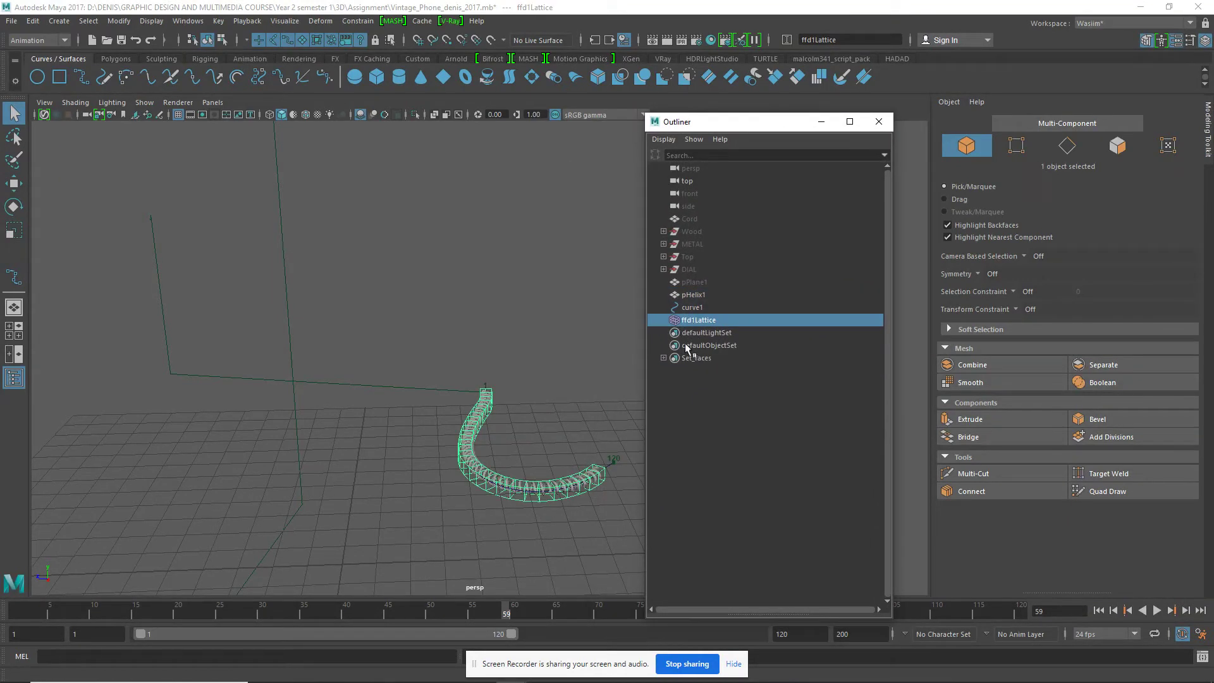
key("Delete")
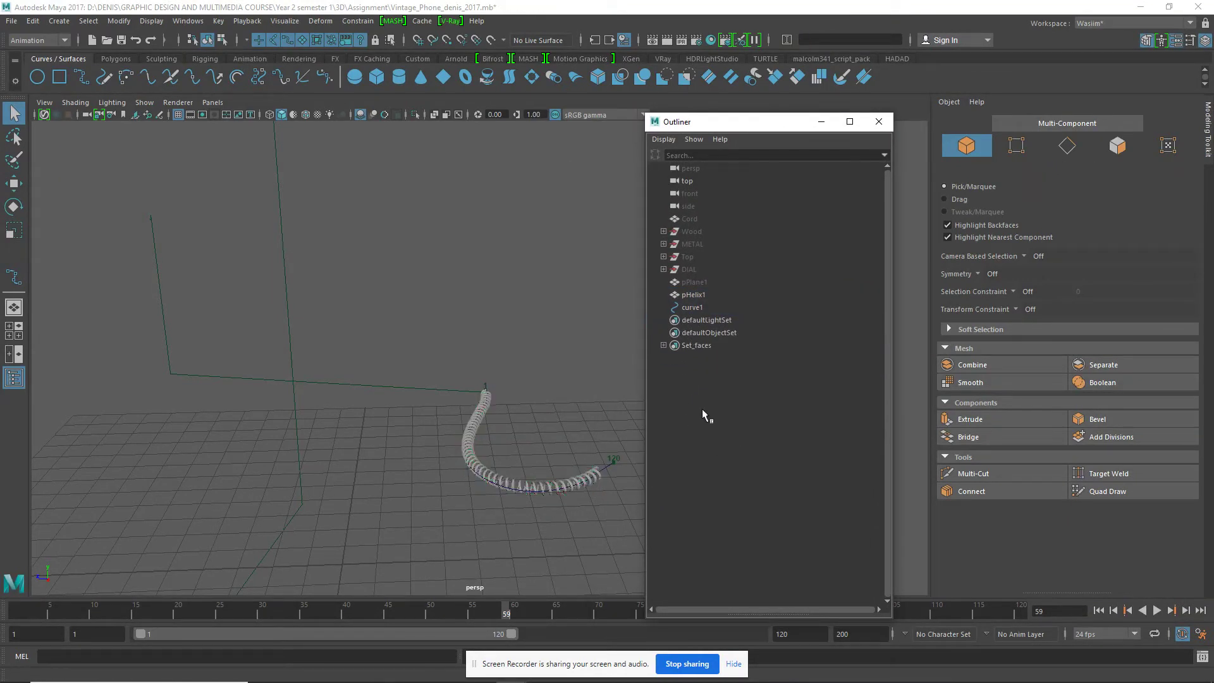
left_click(484, 456)
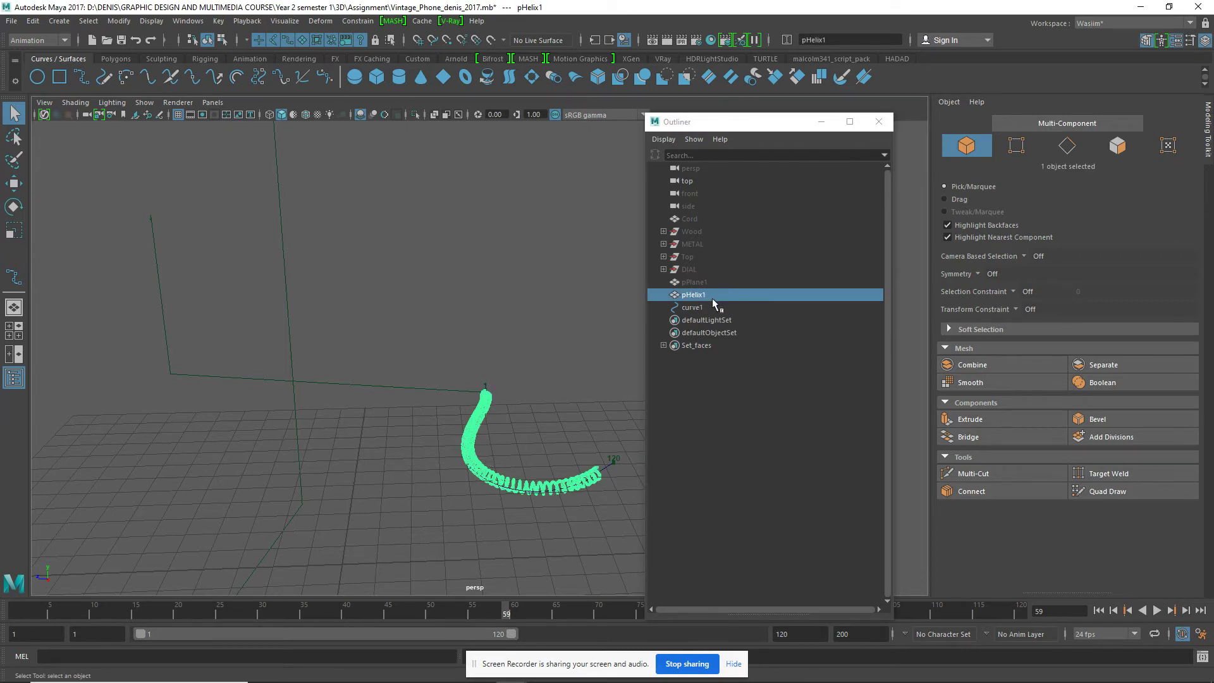
Break the motion-path connections on pHelix1's Translate and Rotate channels
key("ctrl+a")
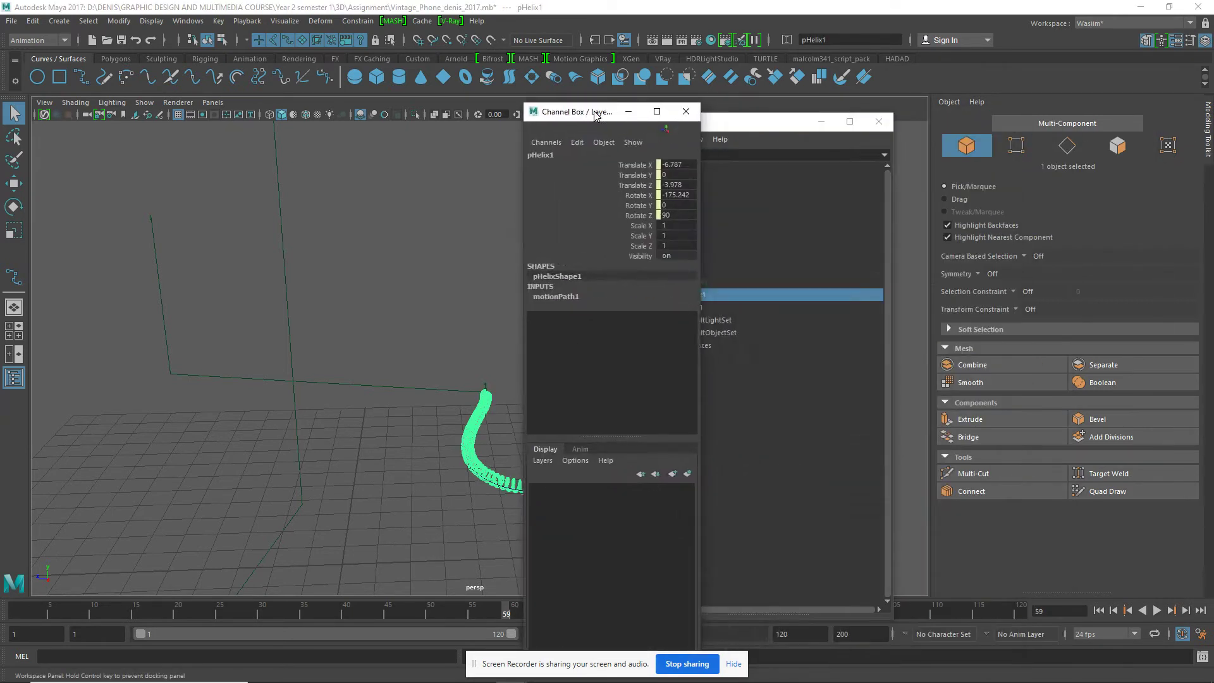
left_click_drag(568, 109, 544, 118)
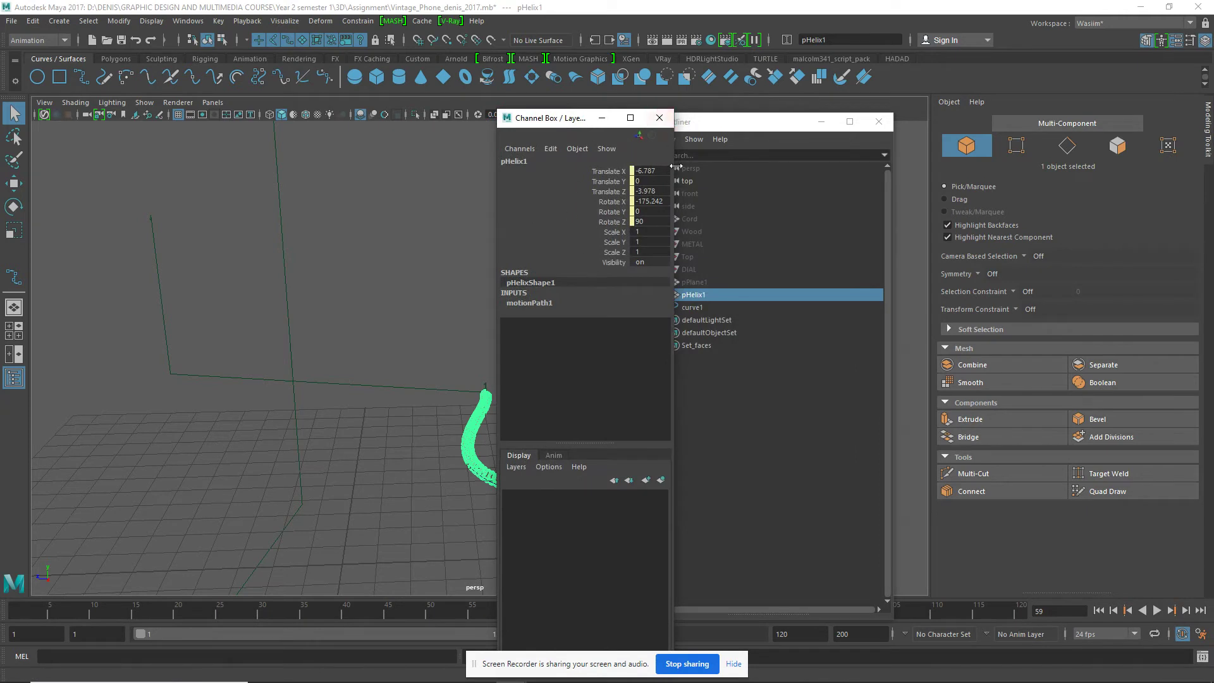
left_click_drag(624, 179, 614, 222)
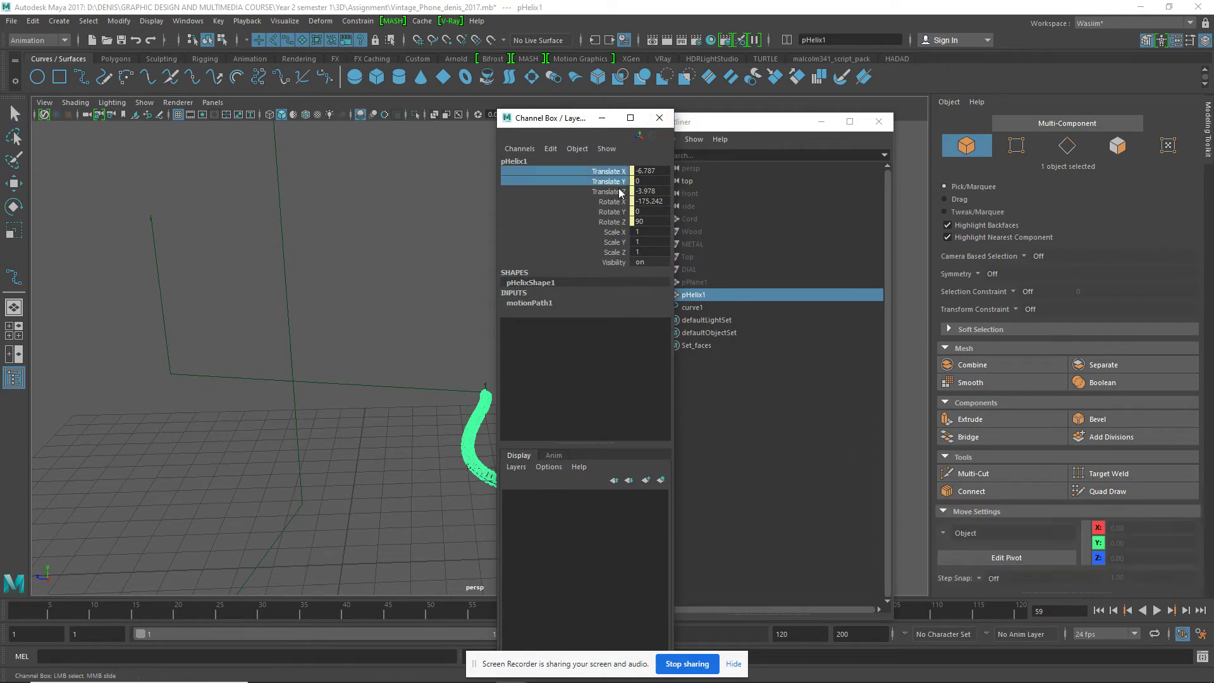
right_click(617, 227)
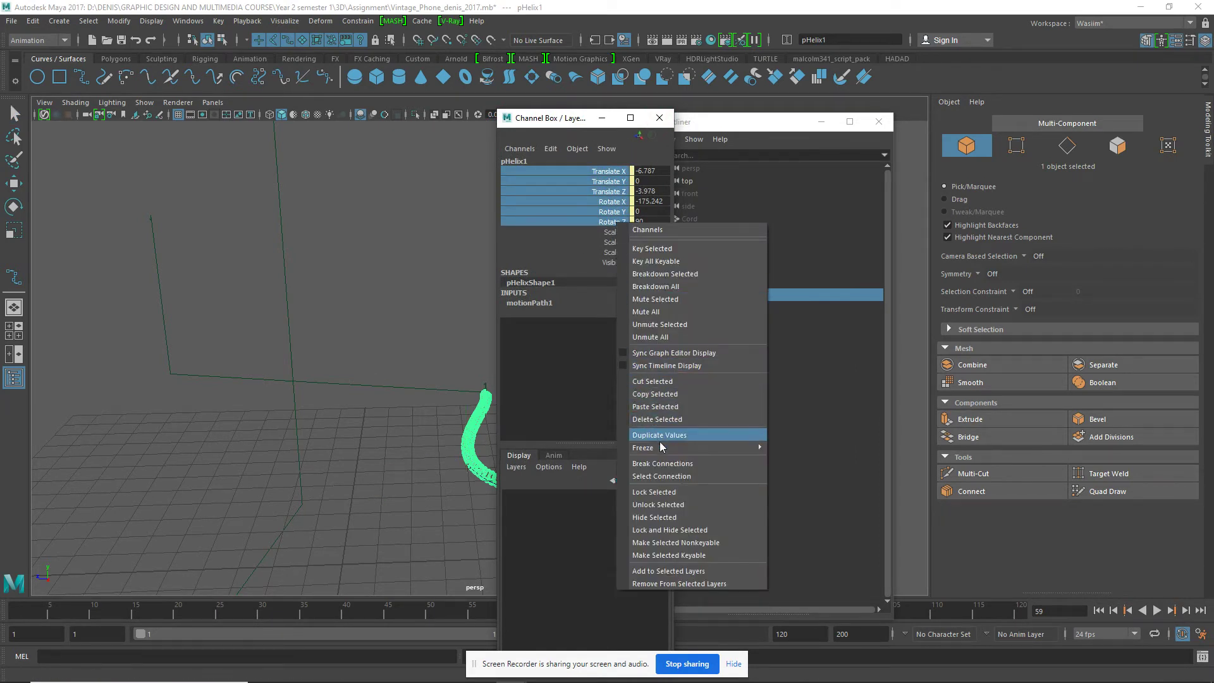
left_click(684, 464)
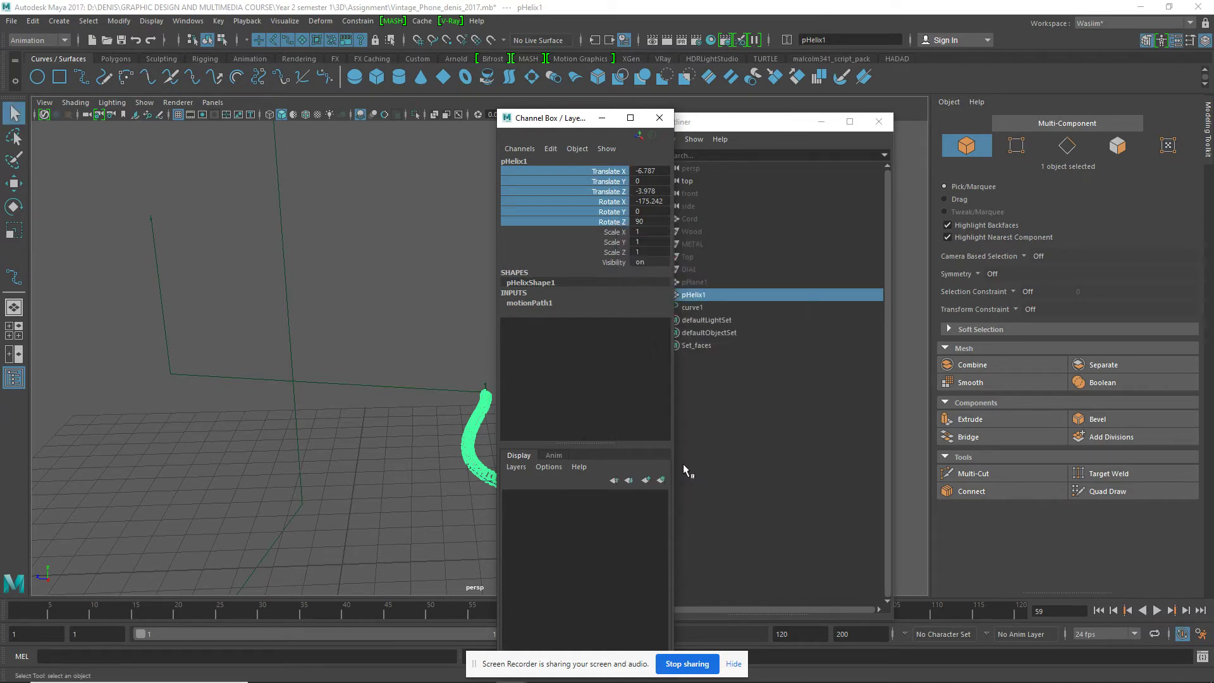
Freeze pHelix1's transformations and close the Channel Box and Outliner
left_click(117, 21)
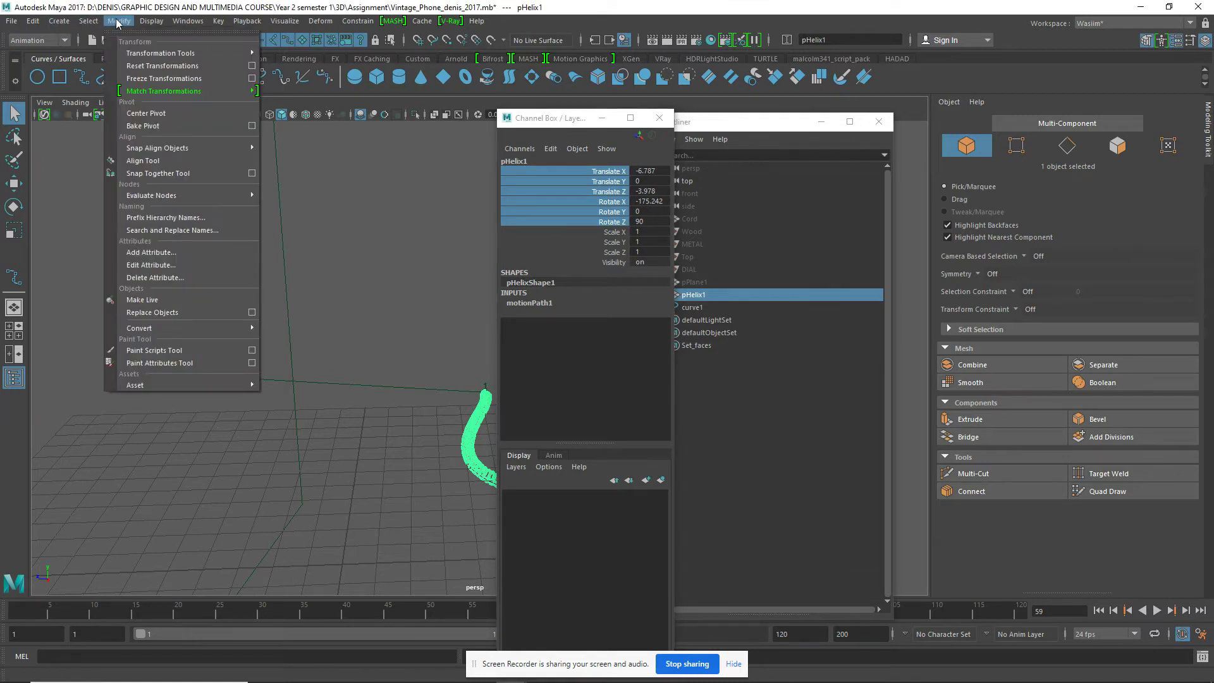
left_click(146, 79)
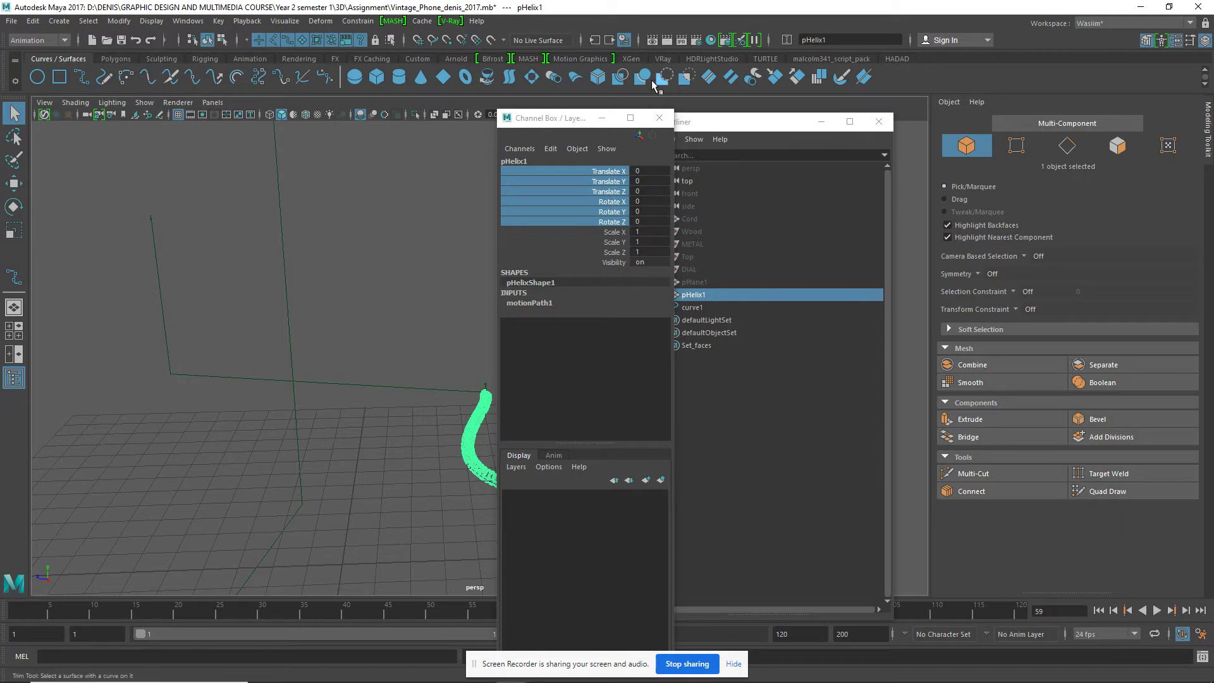
left_click_drag(567, 123, 569, 189)
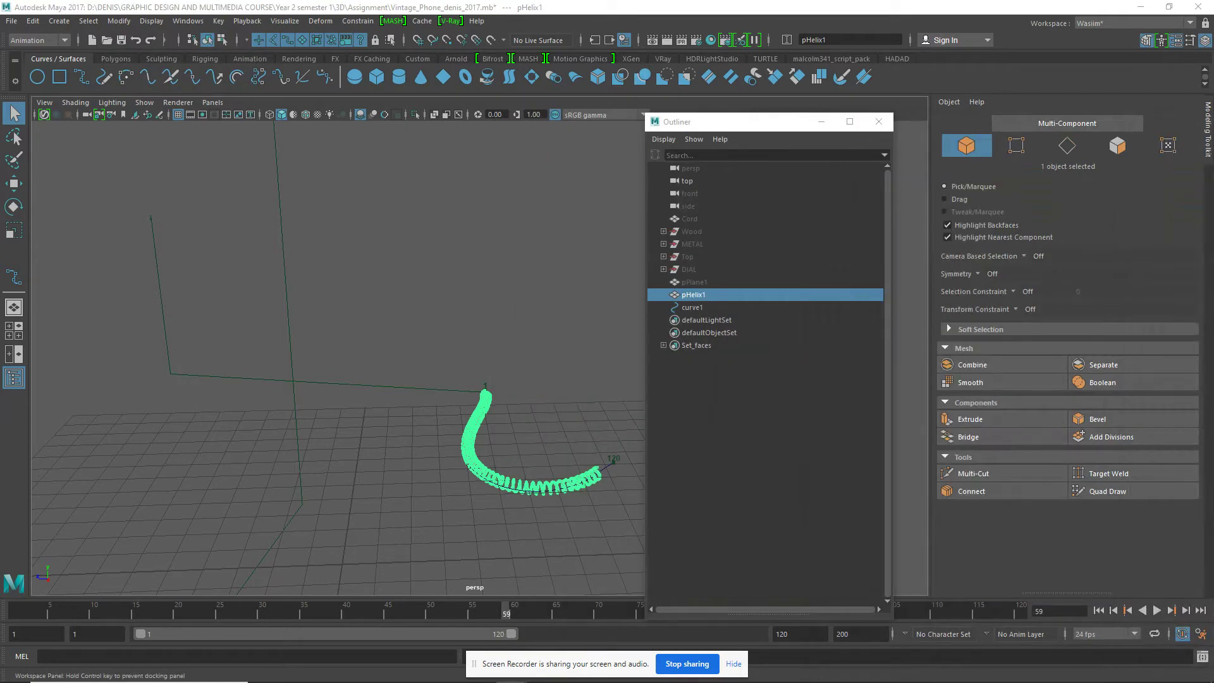
left_click_drag(700, 125, 701, 190)
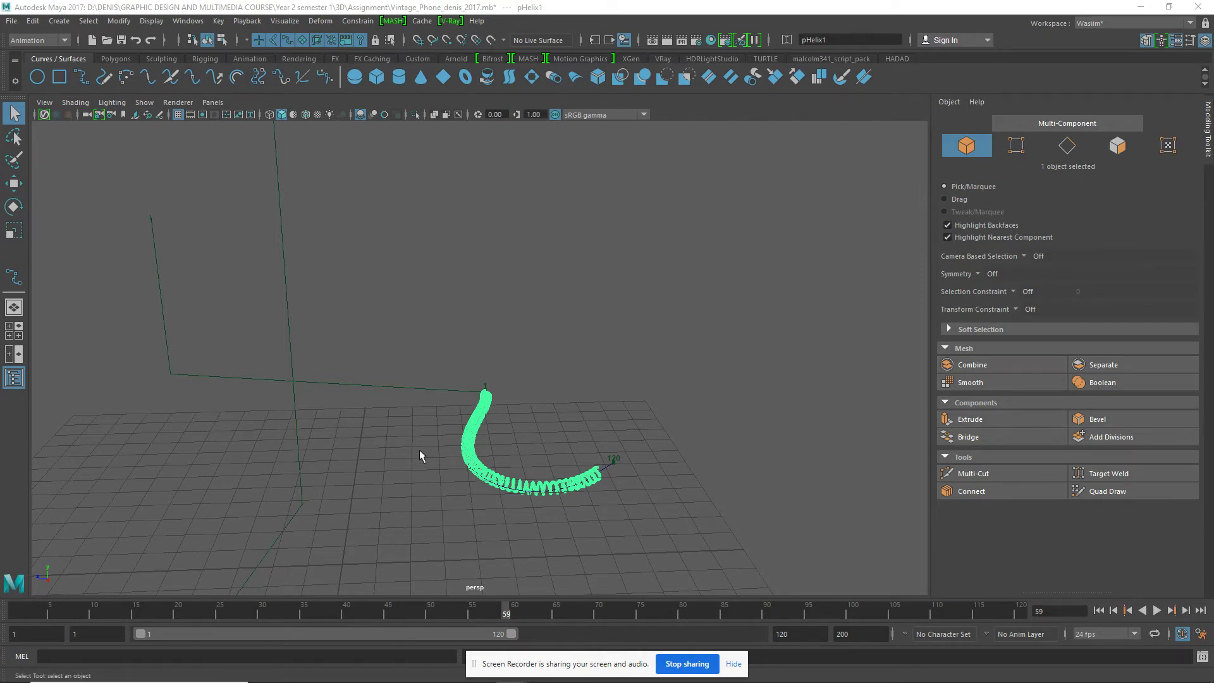
Reselect pHelix1 and roughly rotate it around Z with the Rotate tool
left_click(512, 361)
left_click(496, 469)
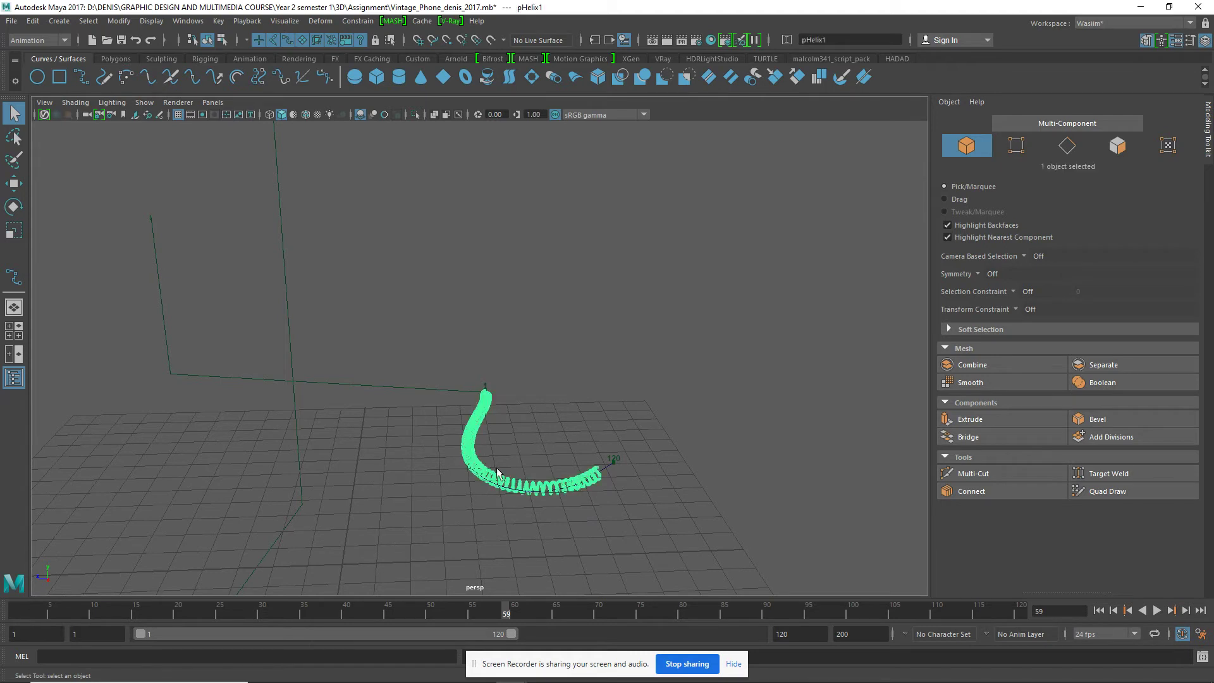
key("e")
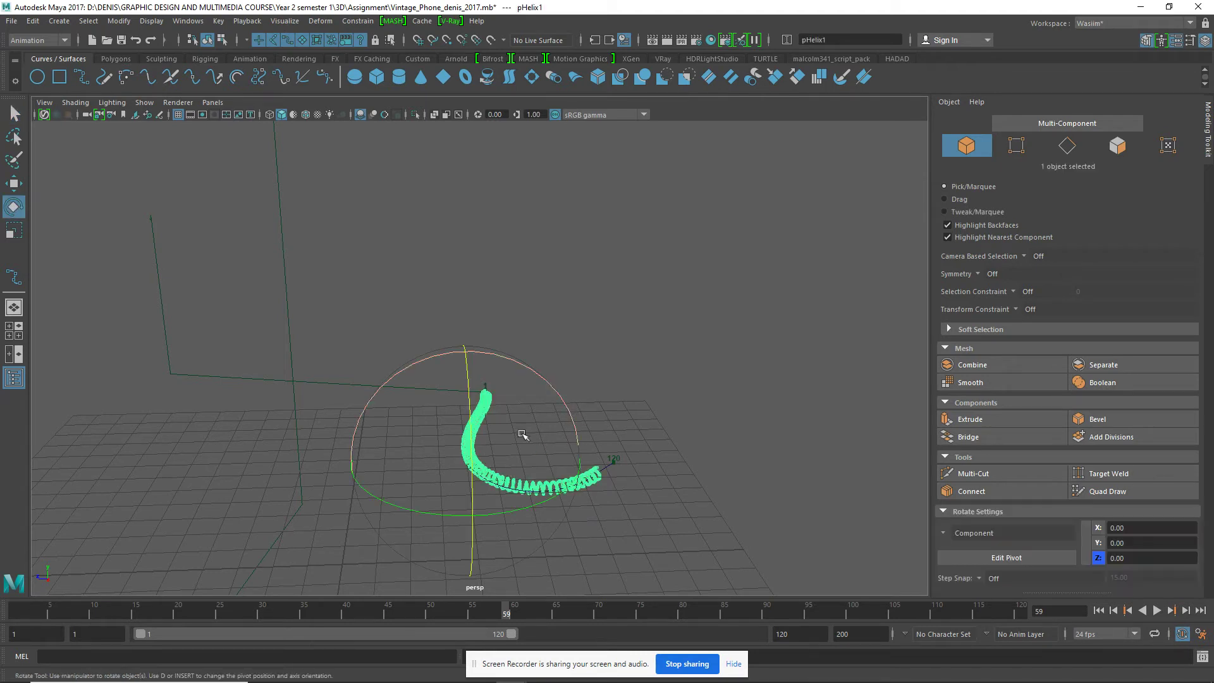
left_click_drag(613, 461, 613, 482, "alt")
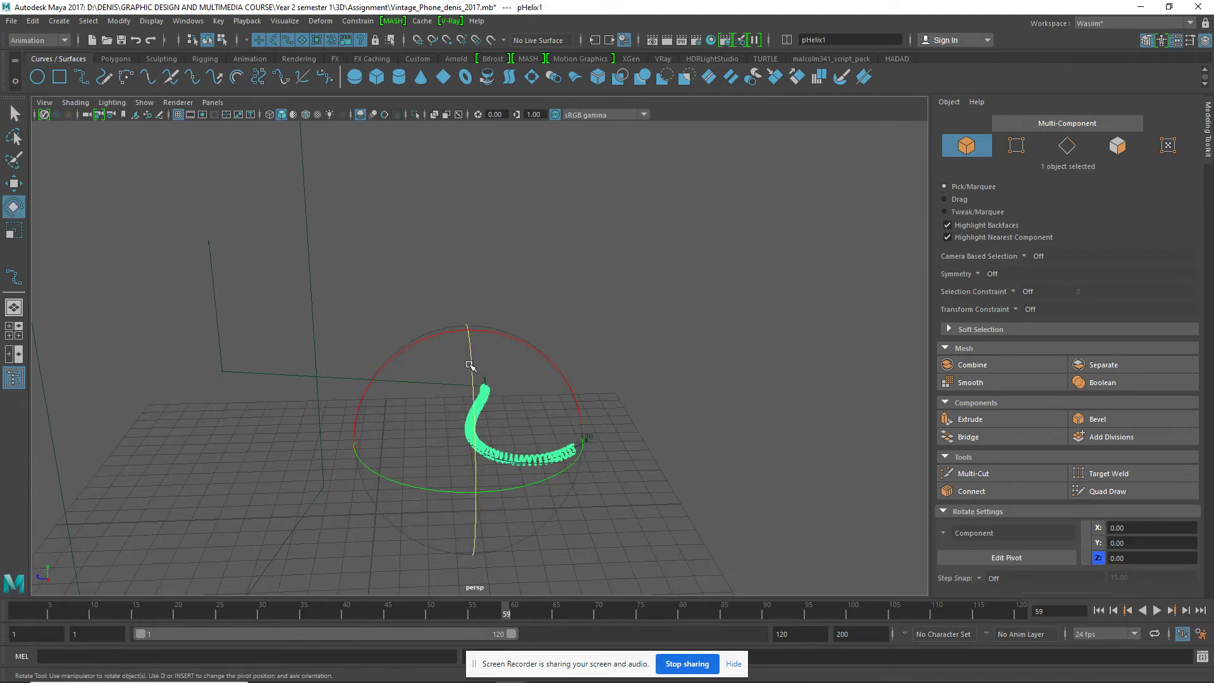
key("ctrl+a")
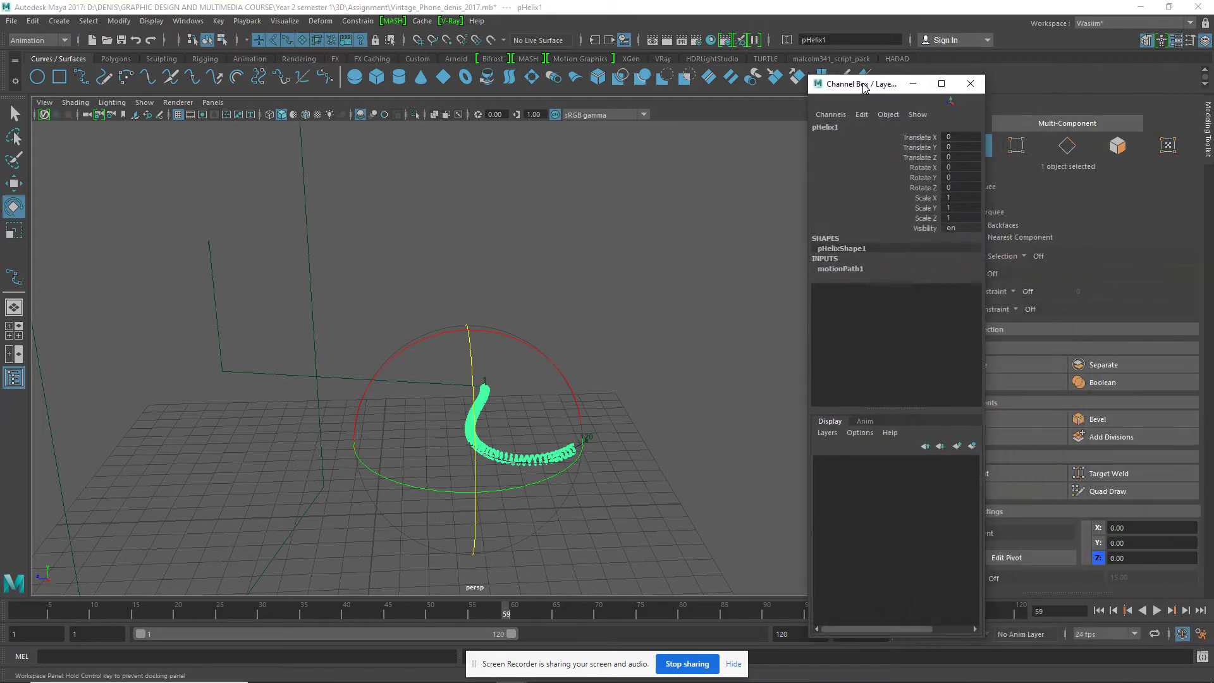
left_click_drag(472, 369, 472, 506)
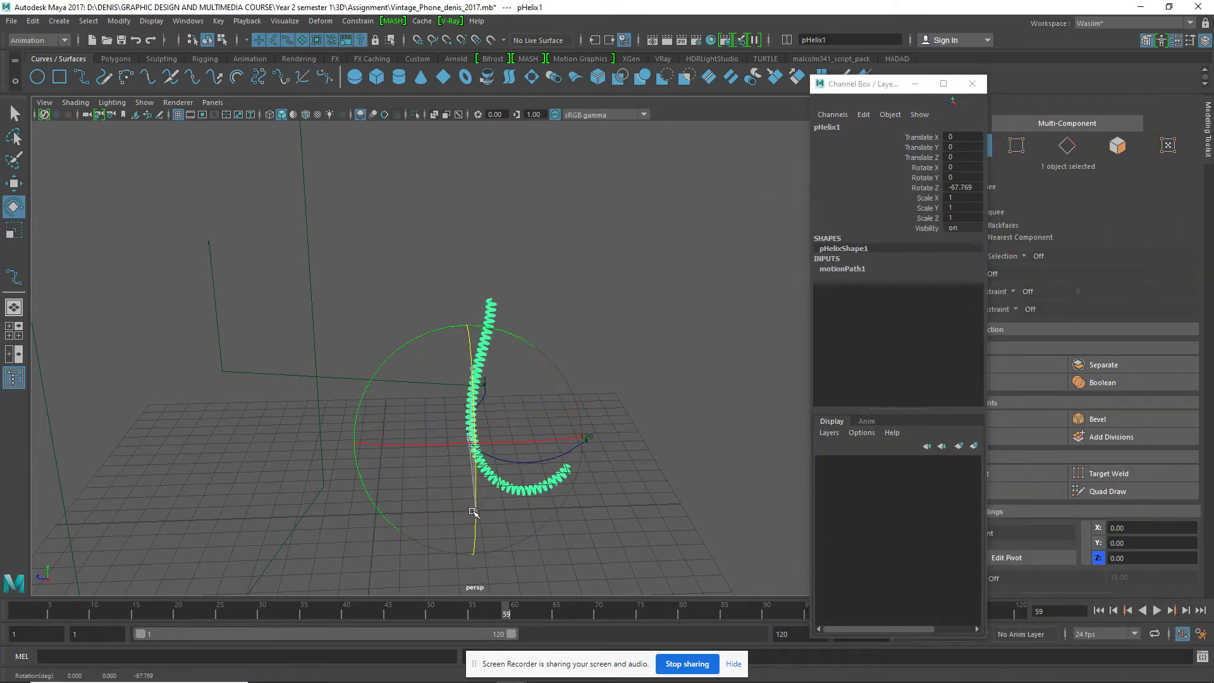
left_click_drag(473, 505, 474, 525)
Enter -90 as pHelix1's Rotate Z in the Channel Box
double_click(968, 189)
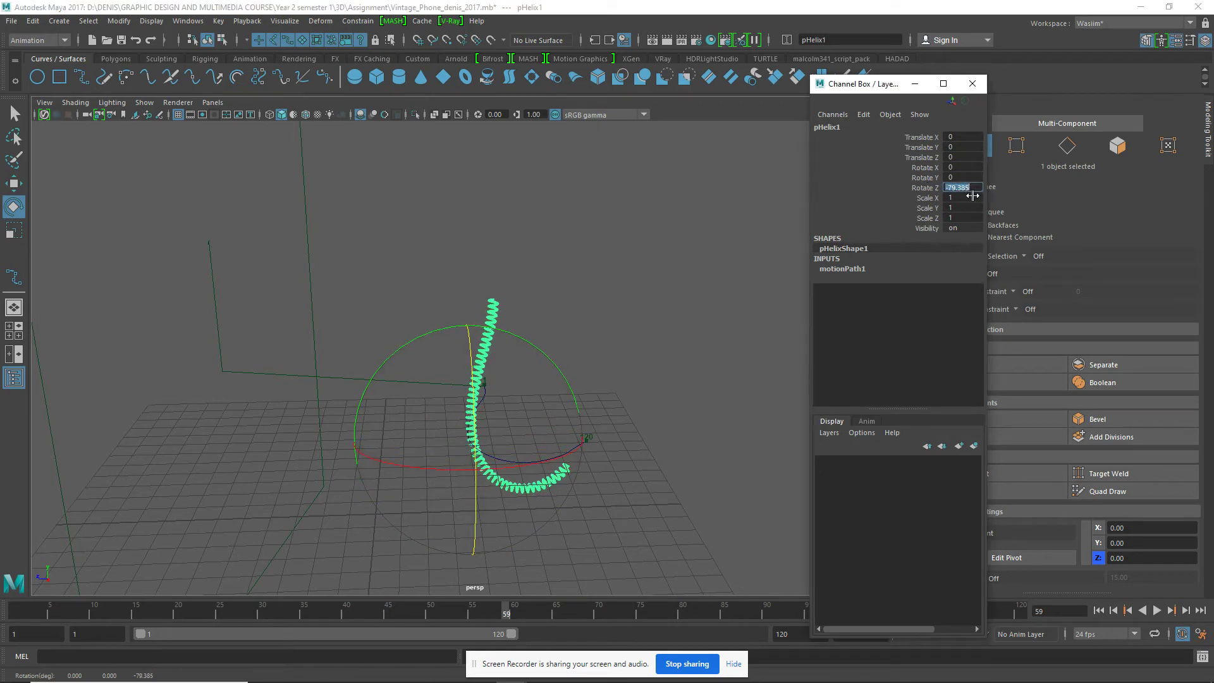
type("-90")
key("Return")
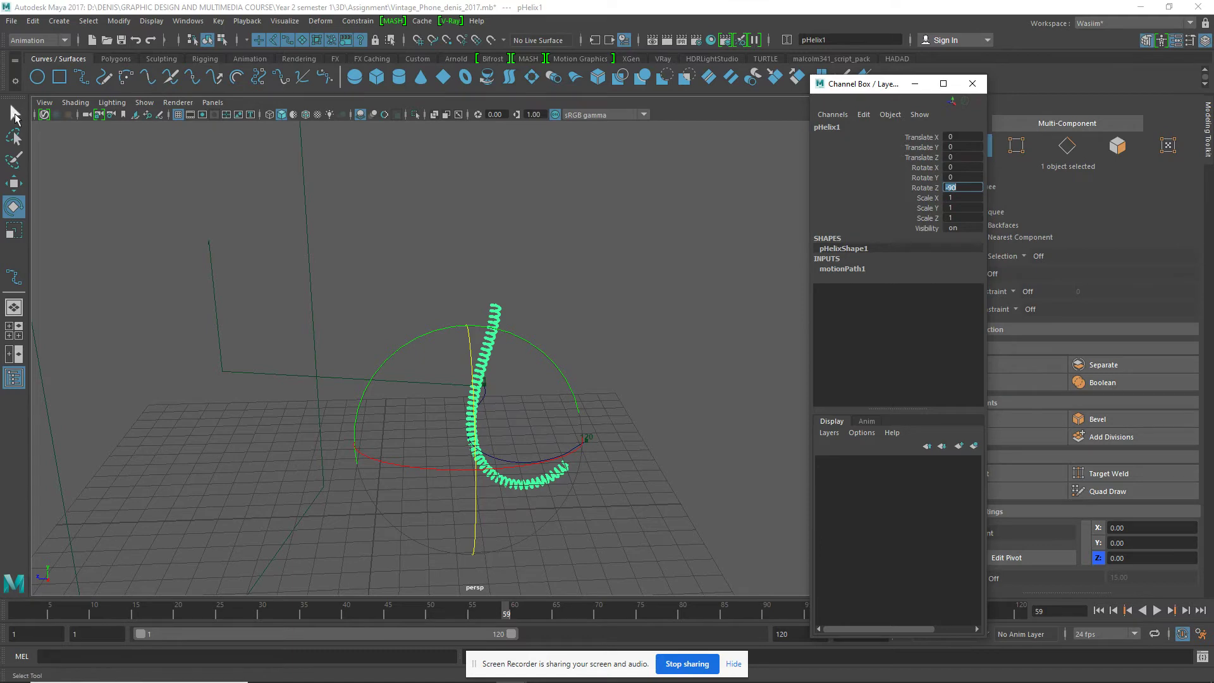
left_click(15, 115)
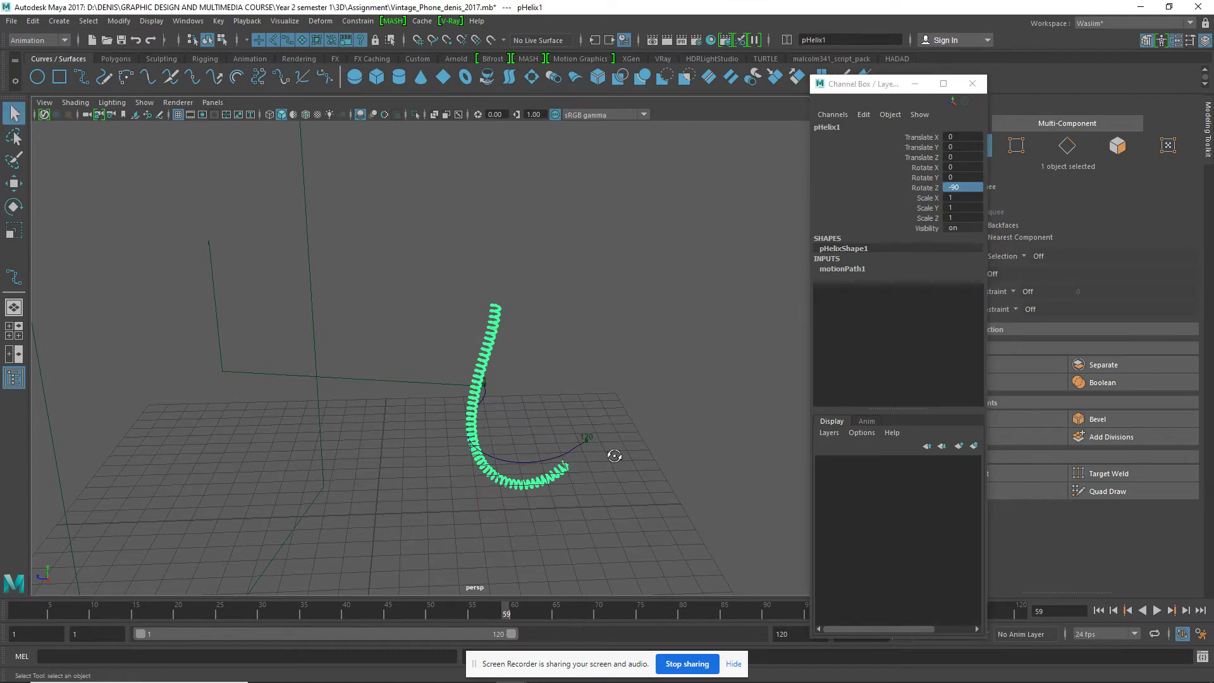
mouse_move(613, 455)
left_mouse_down("alt")
mouse_move(398, 325)
mouse_move(482, 347)
mouse_move(537, 401)
left_mouse_up("alt")
key("w")
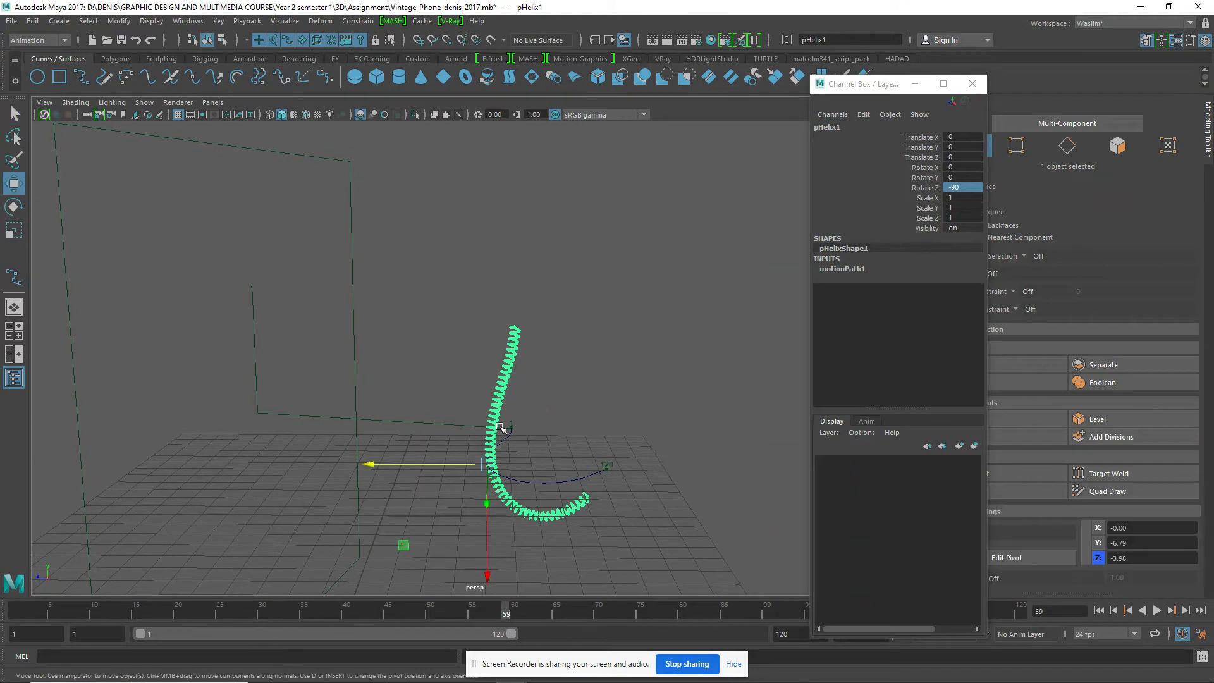
Raise pHelix1 above the grid along Y
left_click_drag(487, 550, 491, 425)
scroll(510, 248, "up", 2)
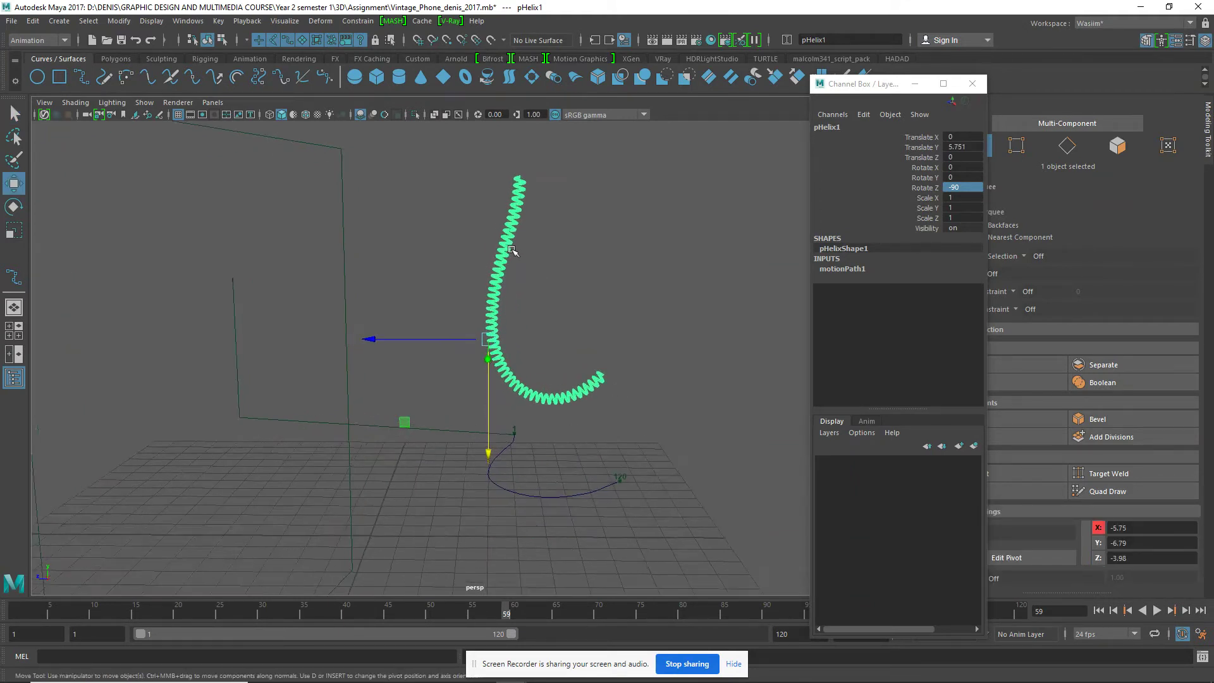
scroll(510, 249, "up", 1)
left_click(604, 339)
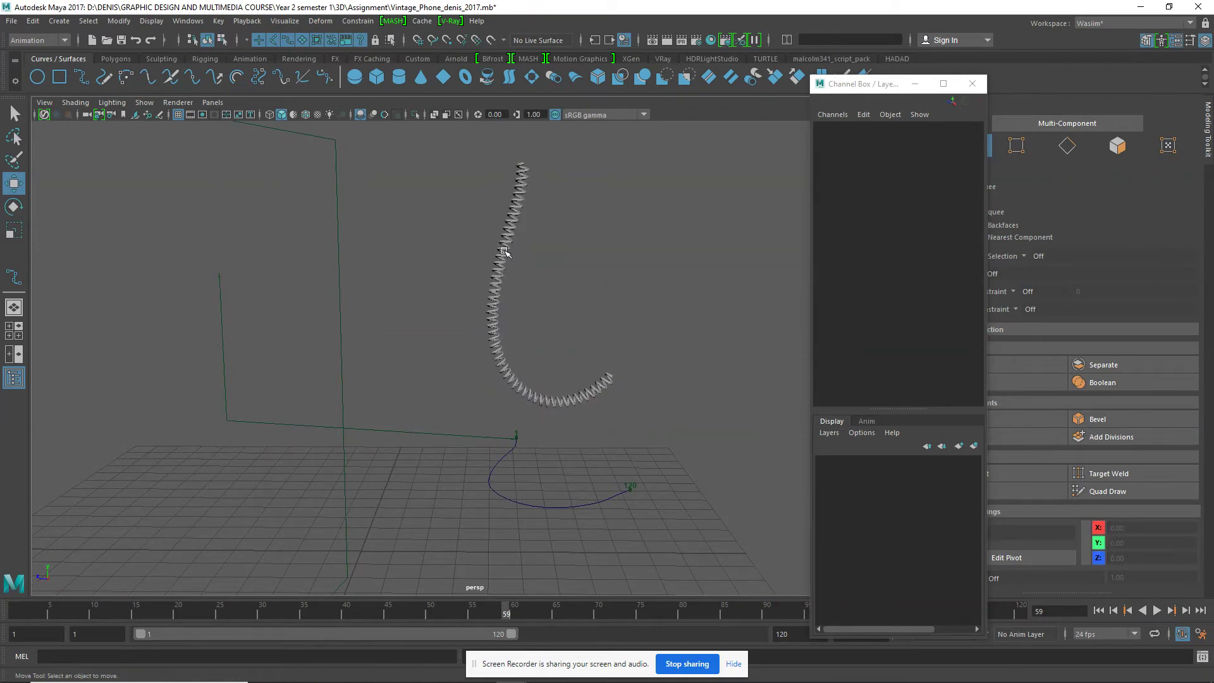
left_click(504, 251)
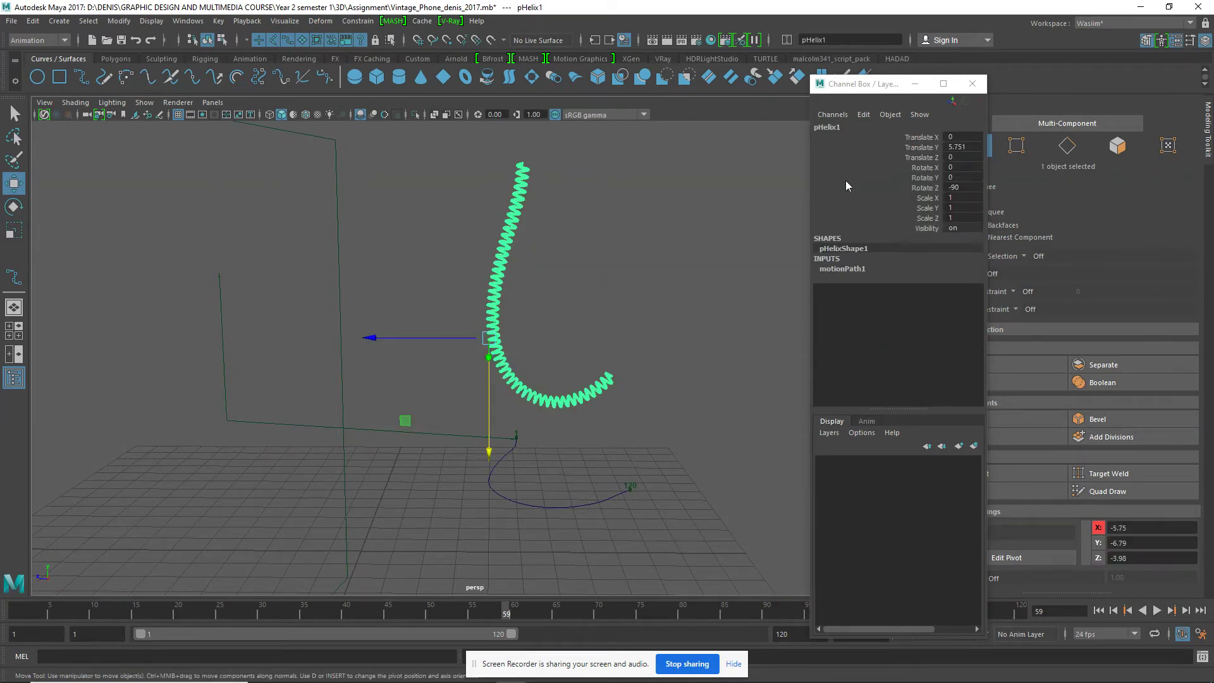
Freeze pHelix1's transformations so translate and rotate read zero
left_click(118, 21)
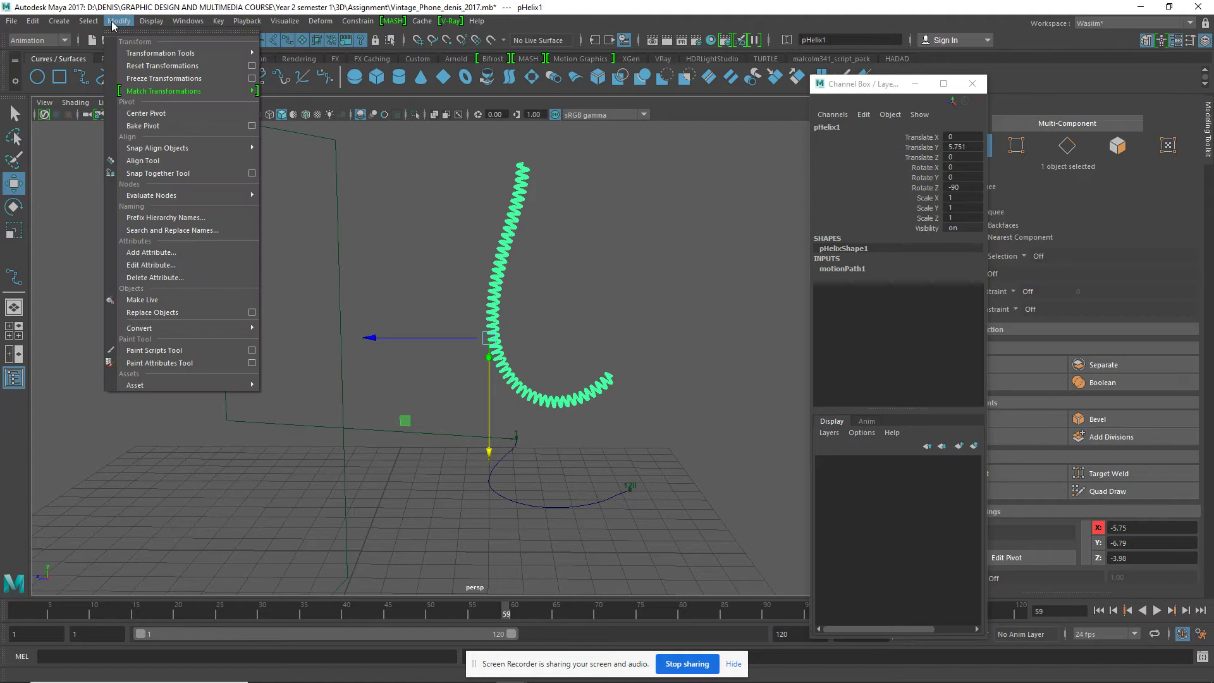
left_click(162, 78)
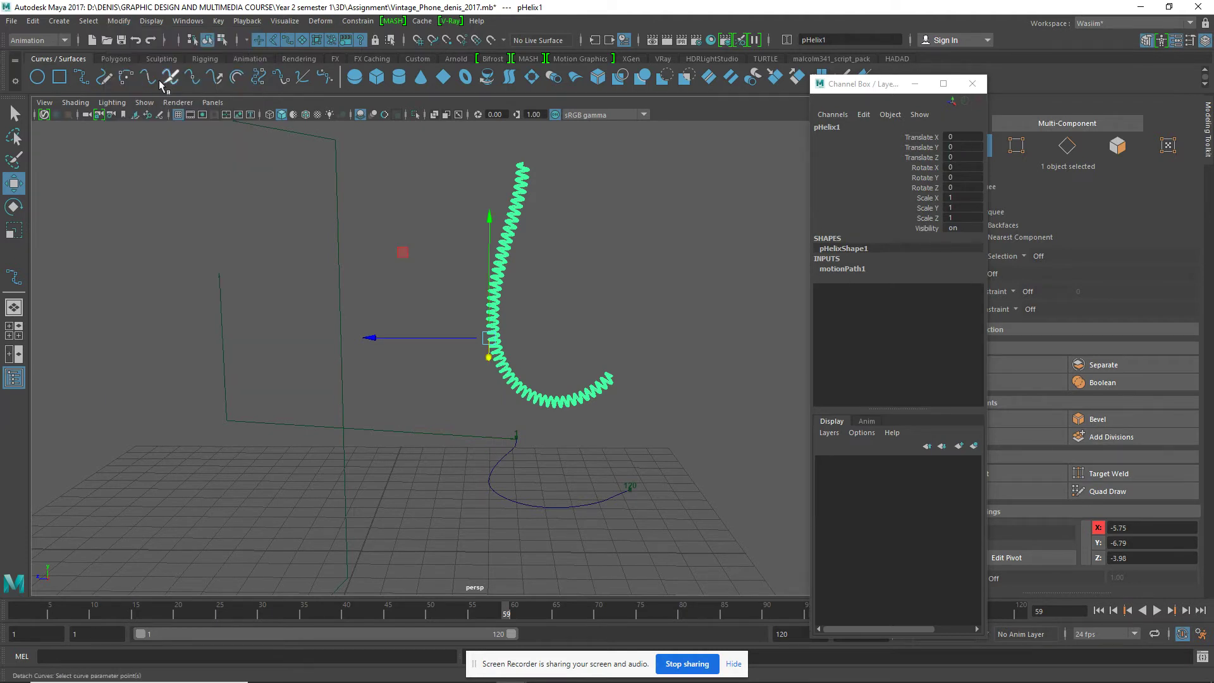
left_click(575, 220)
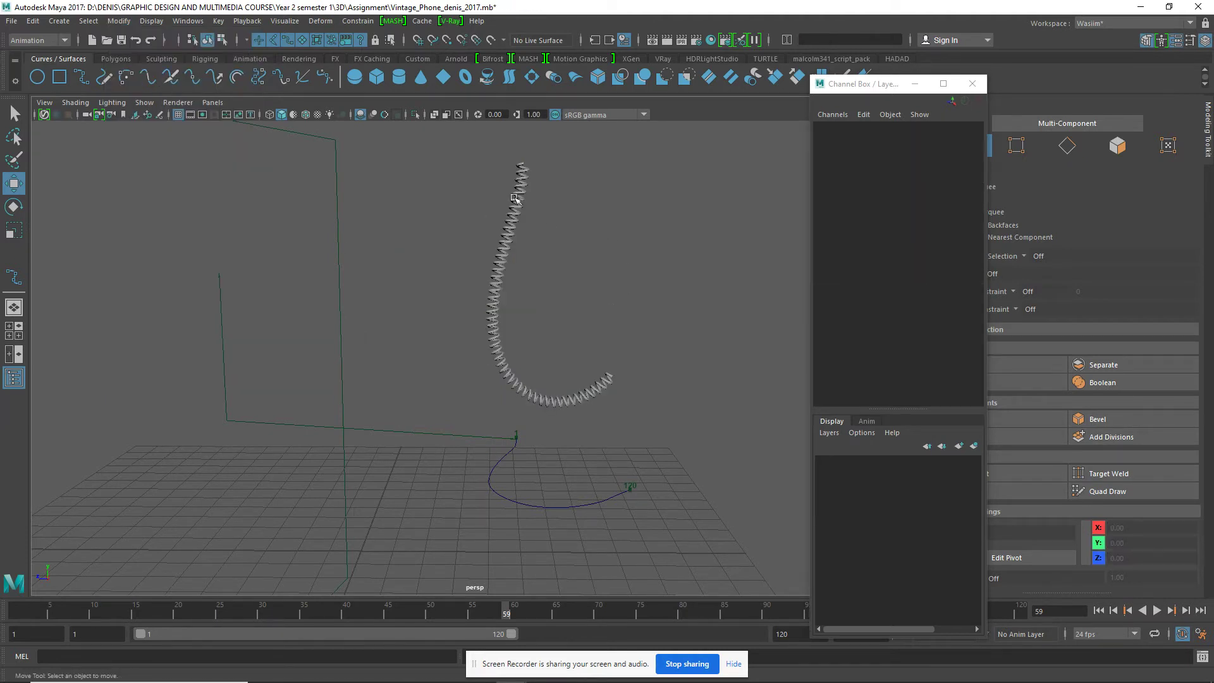
left_click(521, 178)
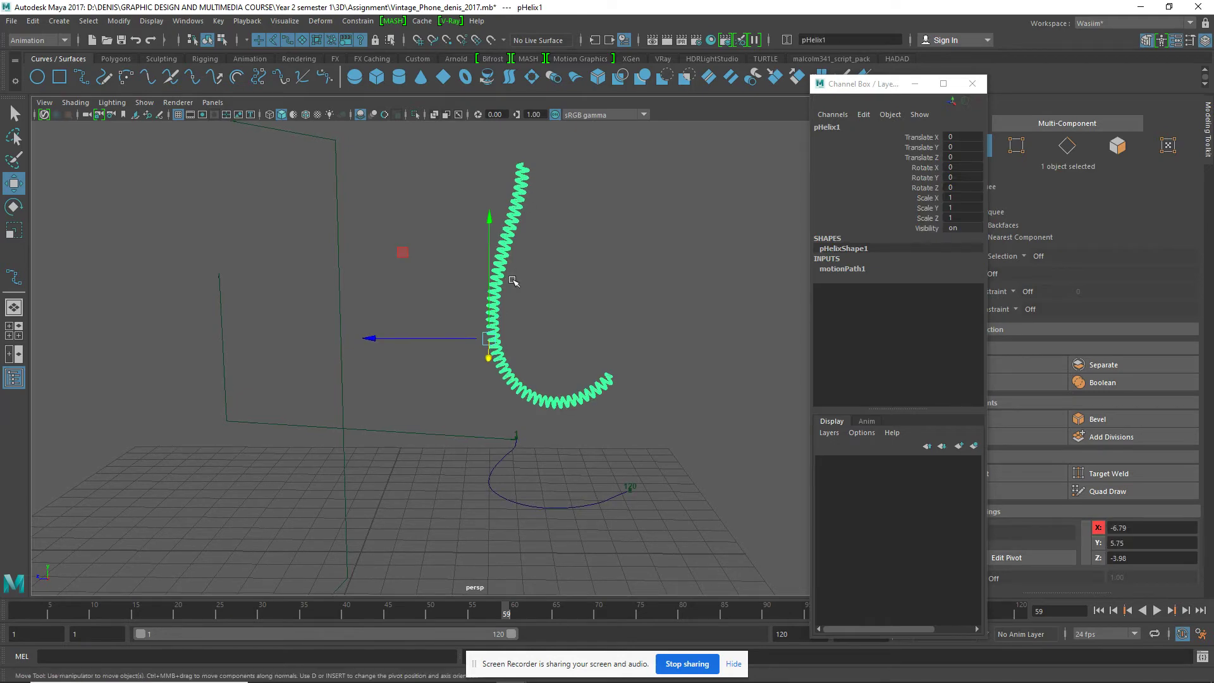
Zoom and orbit the view in on the helix's top end
scroll(453, 256, "up", 1)
scroll(424, 284, "up", 2)
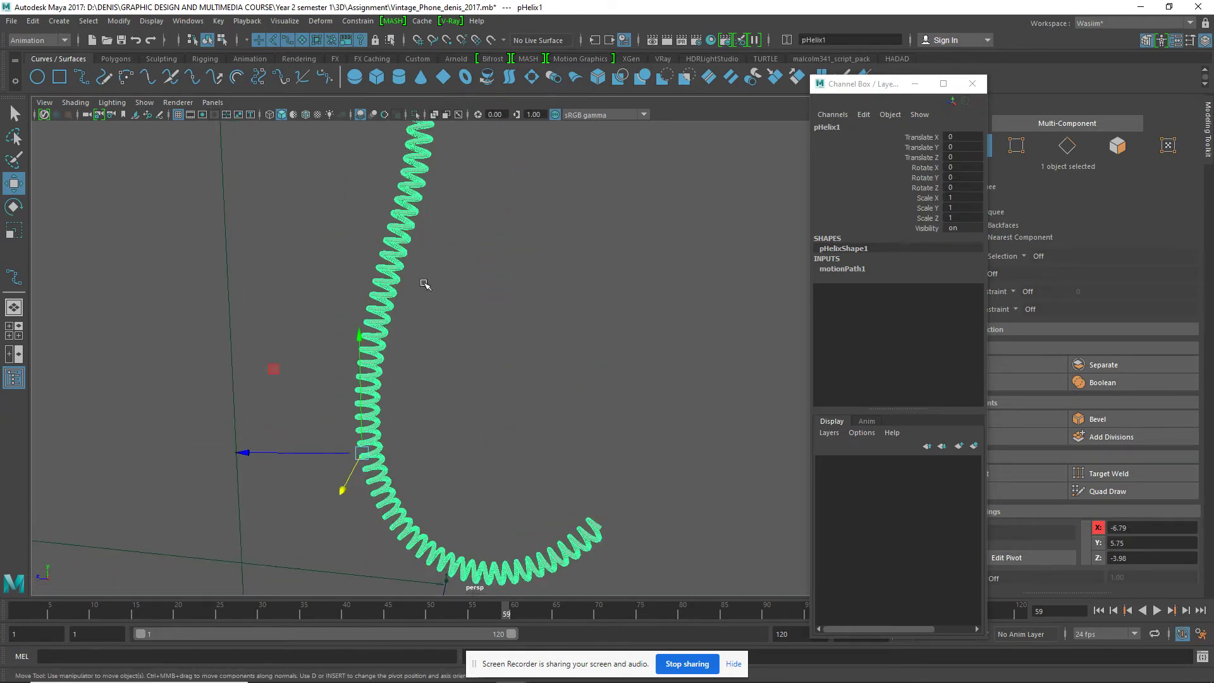
scroll(423, 284, "up", 2)
scroll(442, 297, "down", 1)
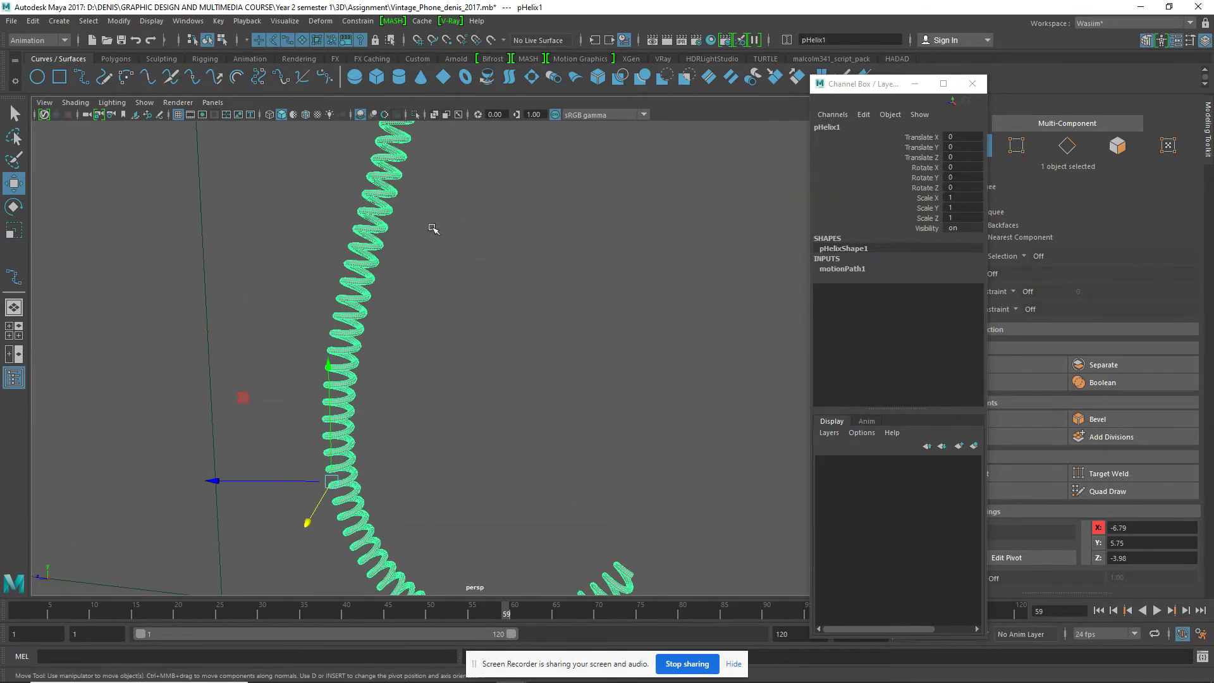
scroll(442, 316, "up", 1)
left_click(506, 203)
scroll(472, 439, "down", 2)
scroll(407, 339, "down", 2)
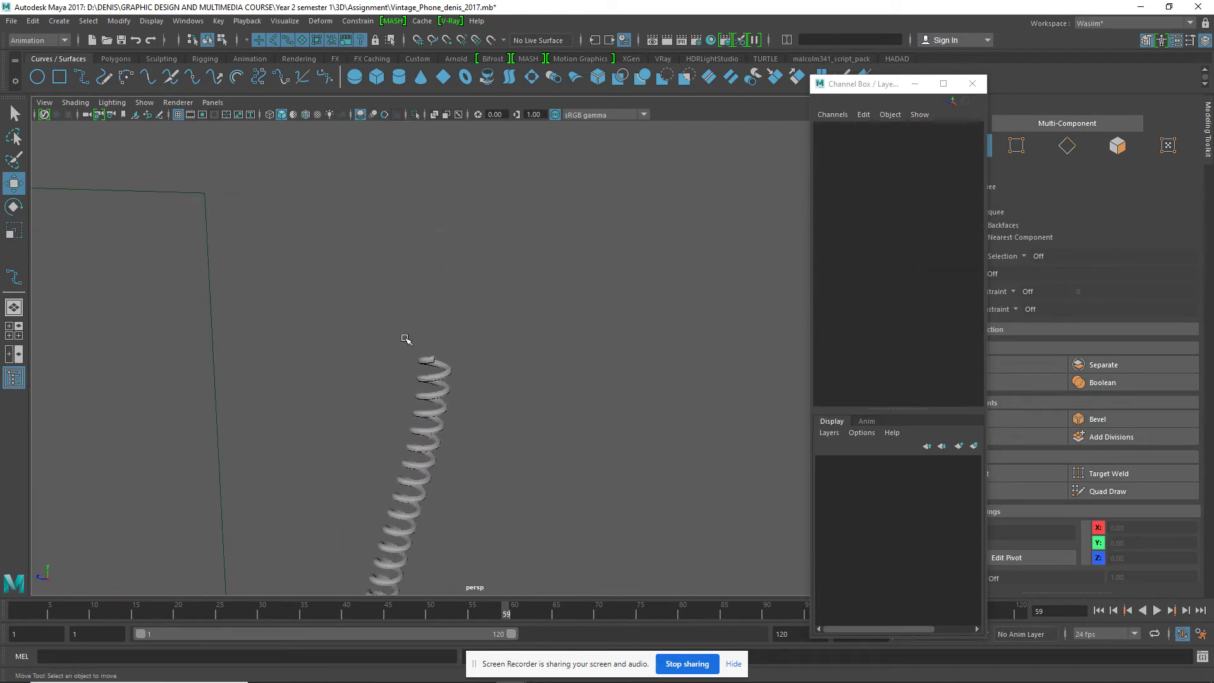
scroll(452, 378, "down", 1)
scroll(451, 377, "up", 1)
scroll(449, 374, "up", 1)
scroll(445, 372, "up", 2)
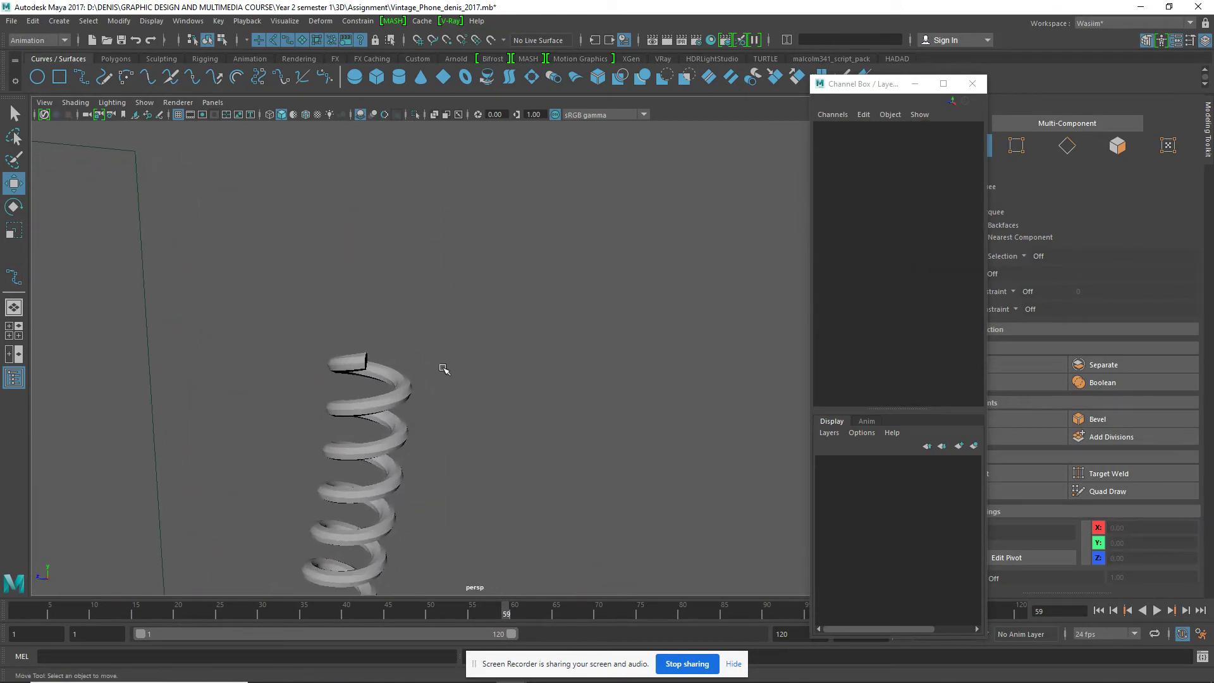
mouse_move(442, 384)
left_mouse_down("alt")
mouse_move(437, 419)
mouse_move(317, 422)
mouse_move(393, 434)
mouse_move(384, 442)
mouse_move(189, 411)
mouse_move(257, 401)
mouse_move(346, 347)
left_mouse_up("alt")
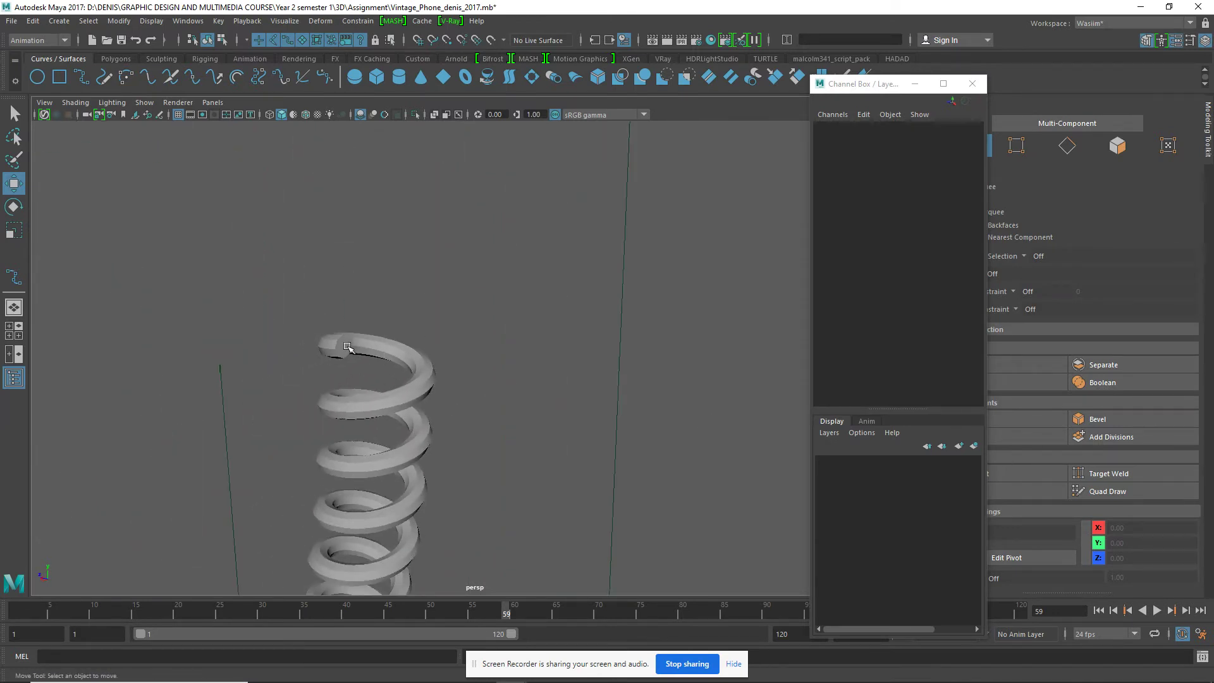
Switch the helix to face mode and select its top end face
left_click(347, 347)
right_click(347, 347)
left_click(346, 341)
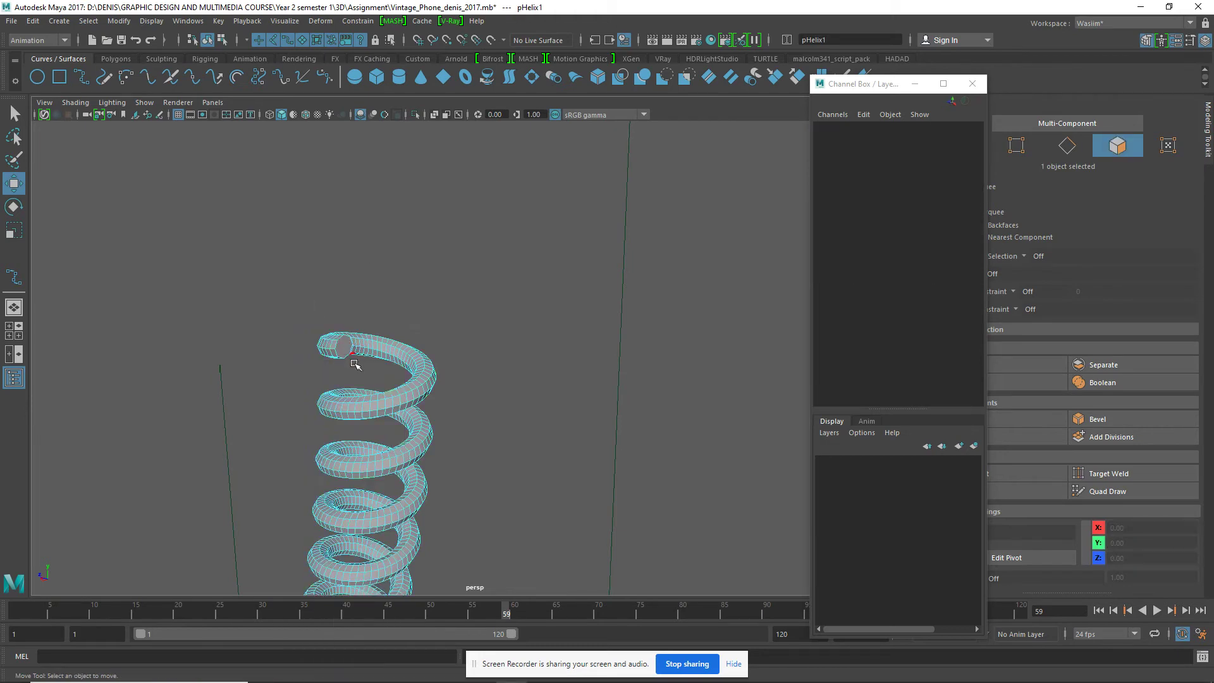
left_click(342, 346)
left_click_drag(384, 392, 342, 349, "alt")
Extrude the end face outward about 2.576 units into a long straight tube
right_click(342, 348, "shift")
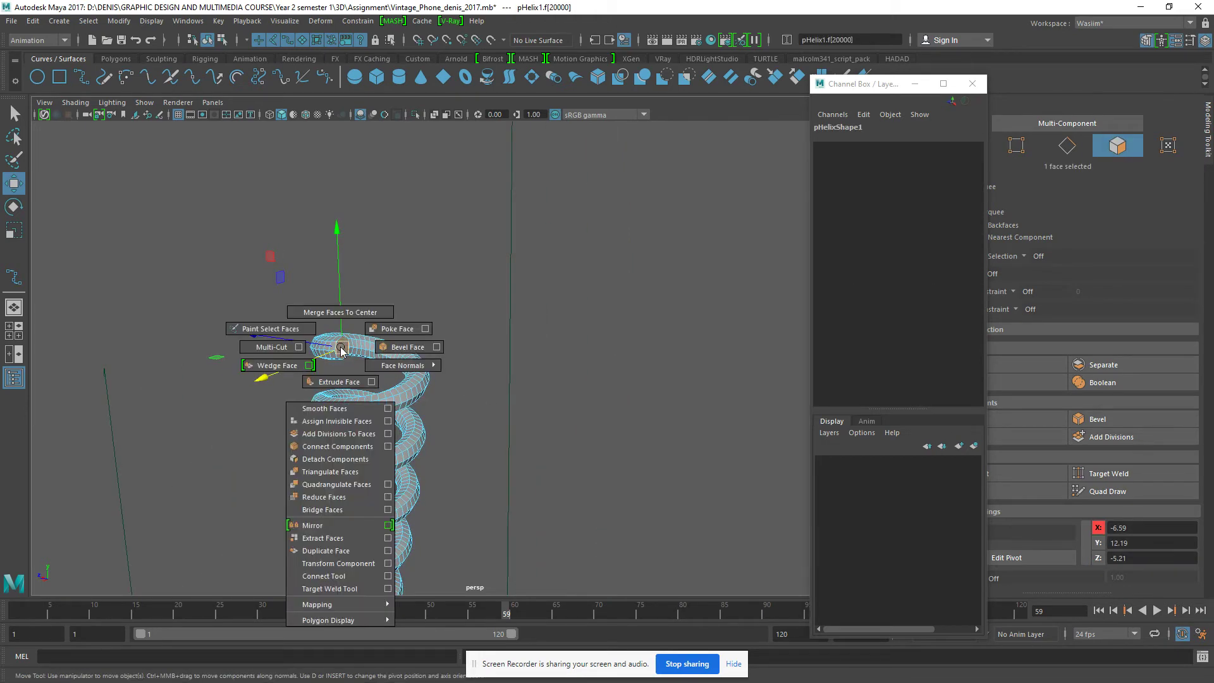
left_click(340, 382)
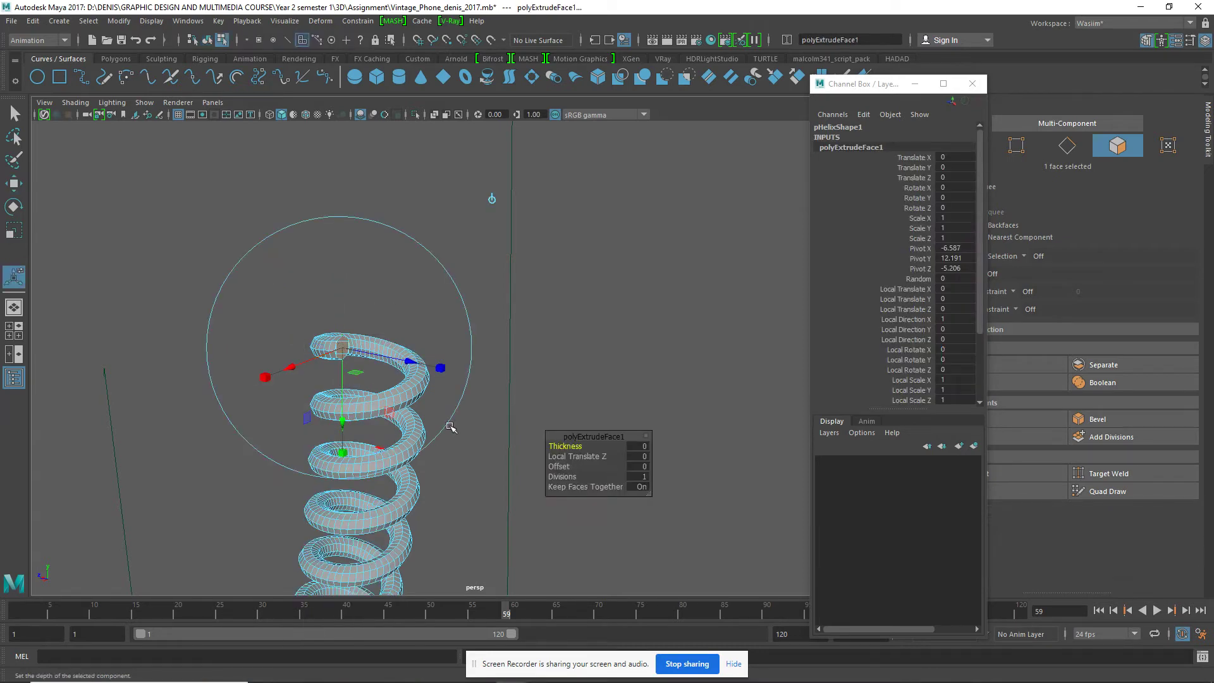
mouse_move(447, 434)
left_mouse_down("alt")
mouse_move(473, 412)
mouse_move(574, 189)
left_mouse_up("alt")
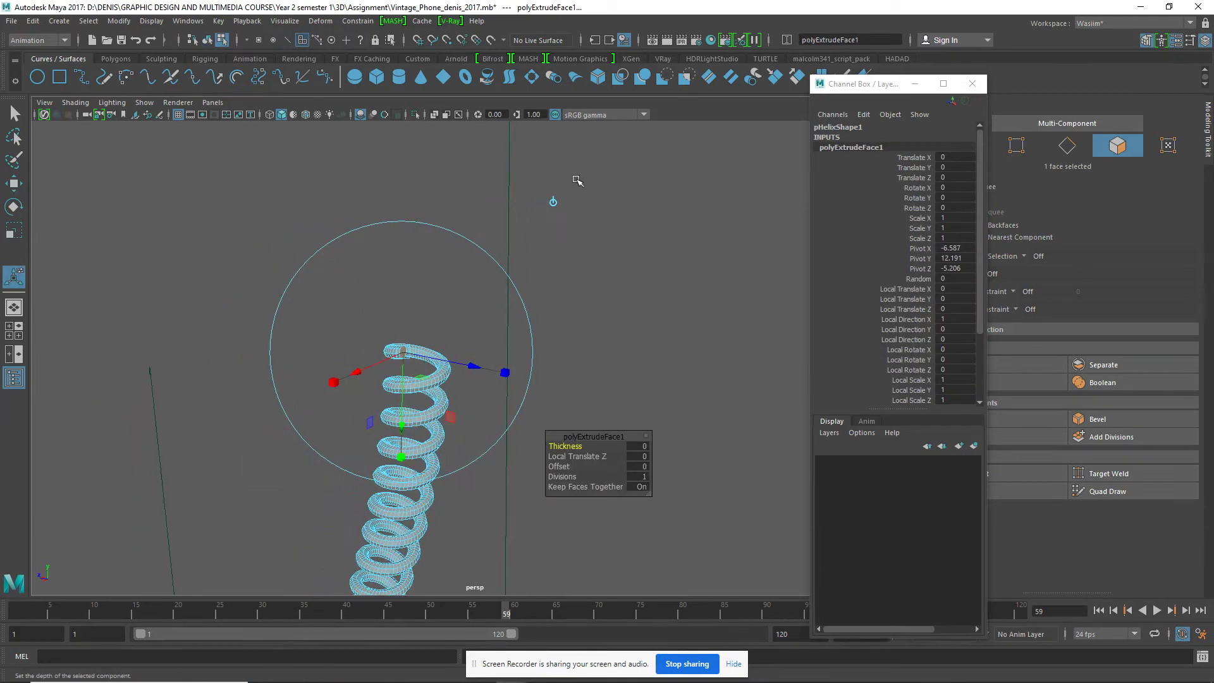
left_click(553, 202)
mouse_move(338, 420)
left_mouse_down("alt")
mouse_move(466, 371)
mouse_move(455, 370)
left_mouse_up("alt")
left_click_drag(318, 364, 689, 356)
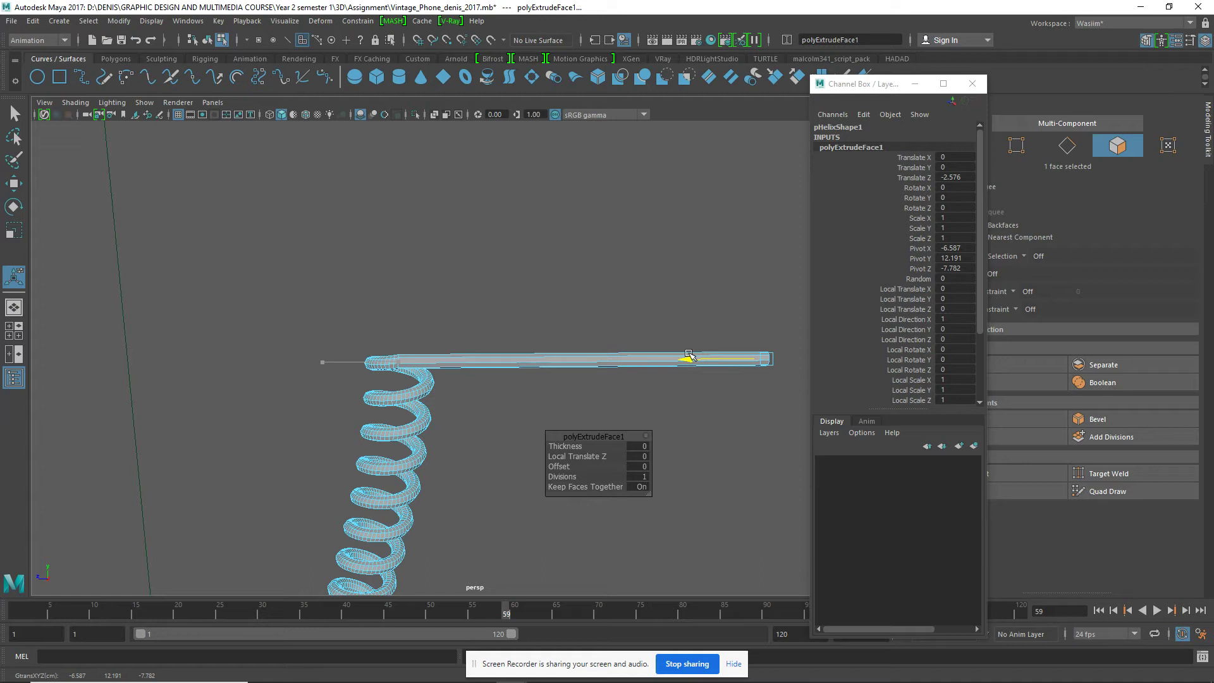
left_click(688, 354)
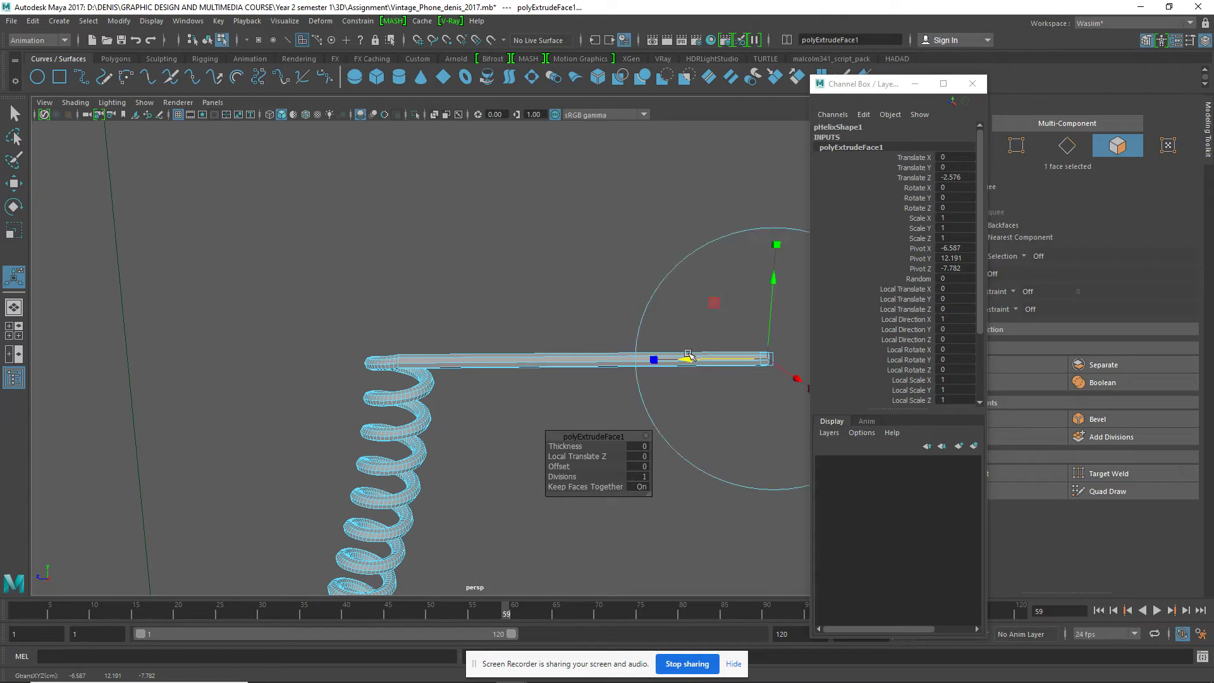
left_click(468, 271)
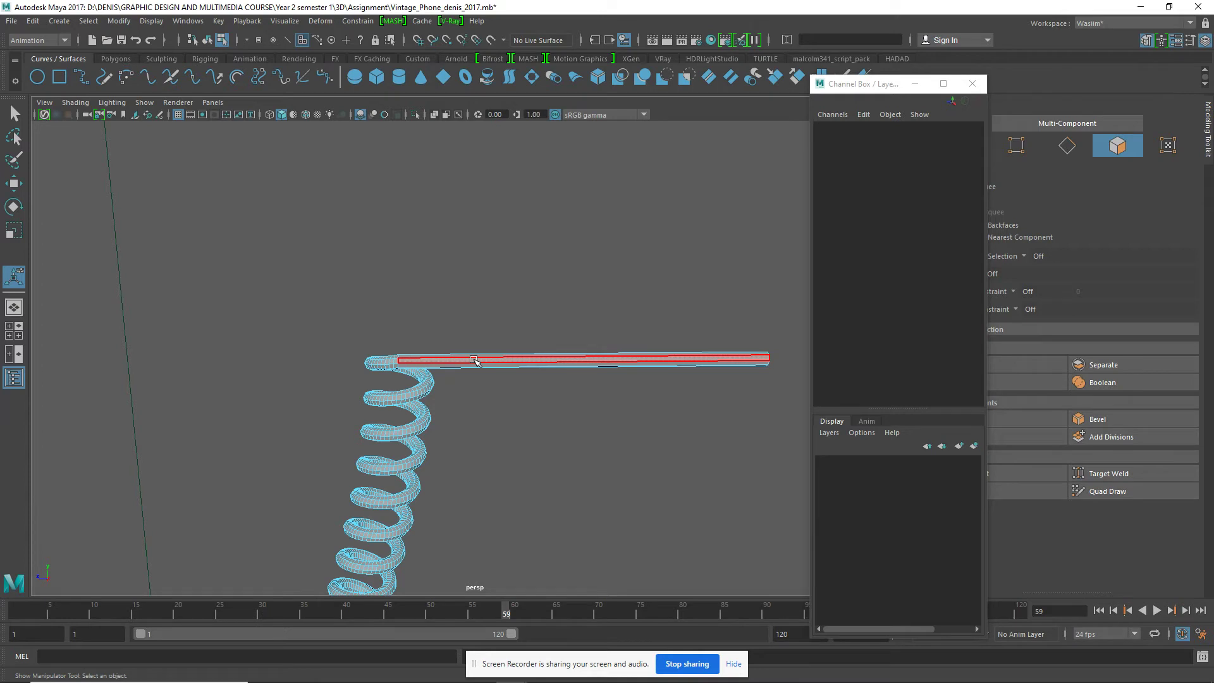
Select an edge along the tube and open the Insert Edge Loop Tool options
right_click(474, 360)
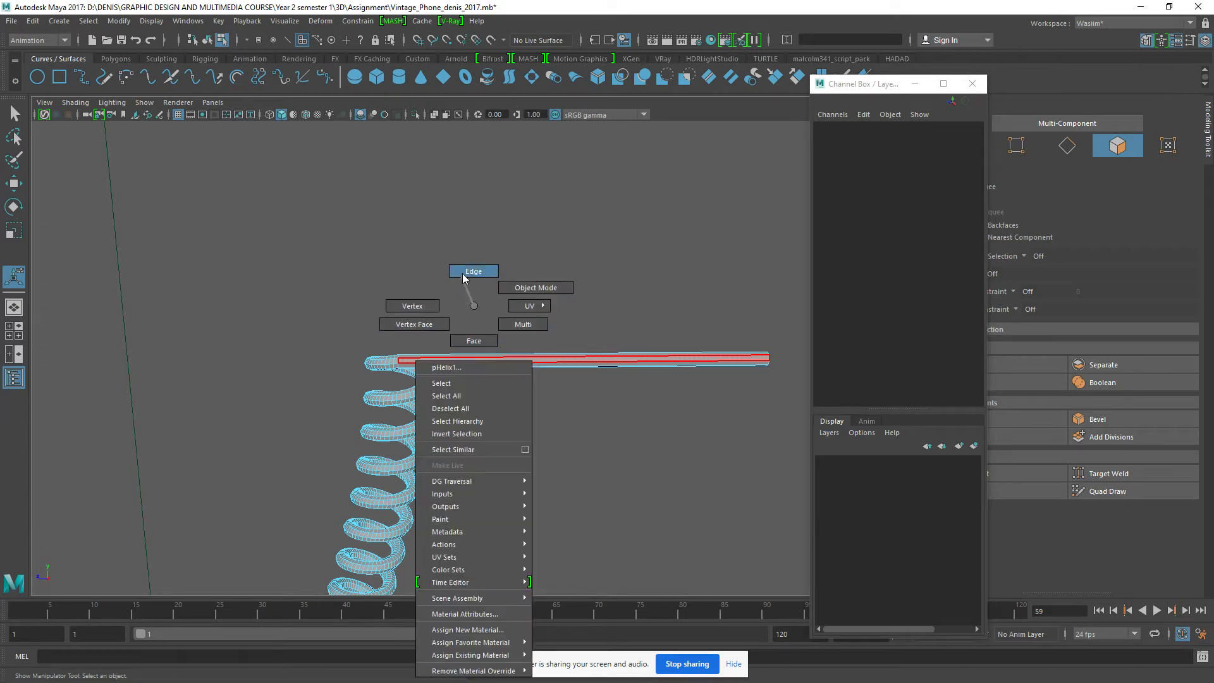
right_click_drag(474, 365, 474, 271)
left_click(452, 362)
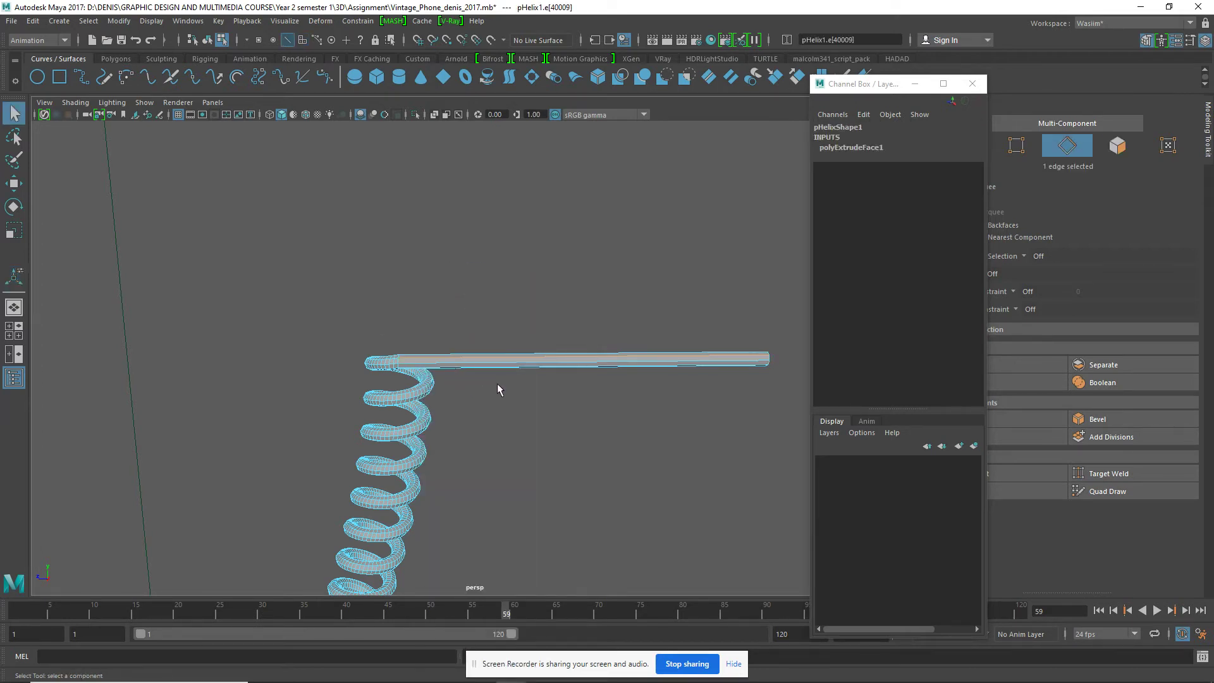
scroll(493, 384, "up", 2)
middle_click_drag(520, 391, 429, 314, "alt")
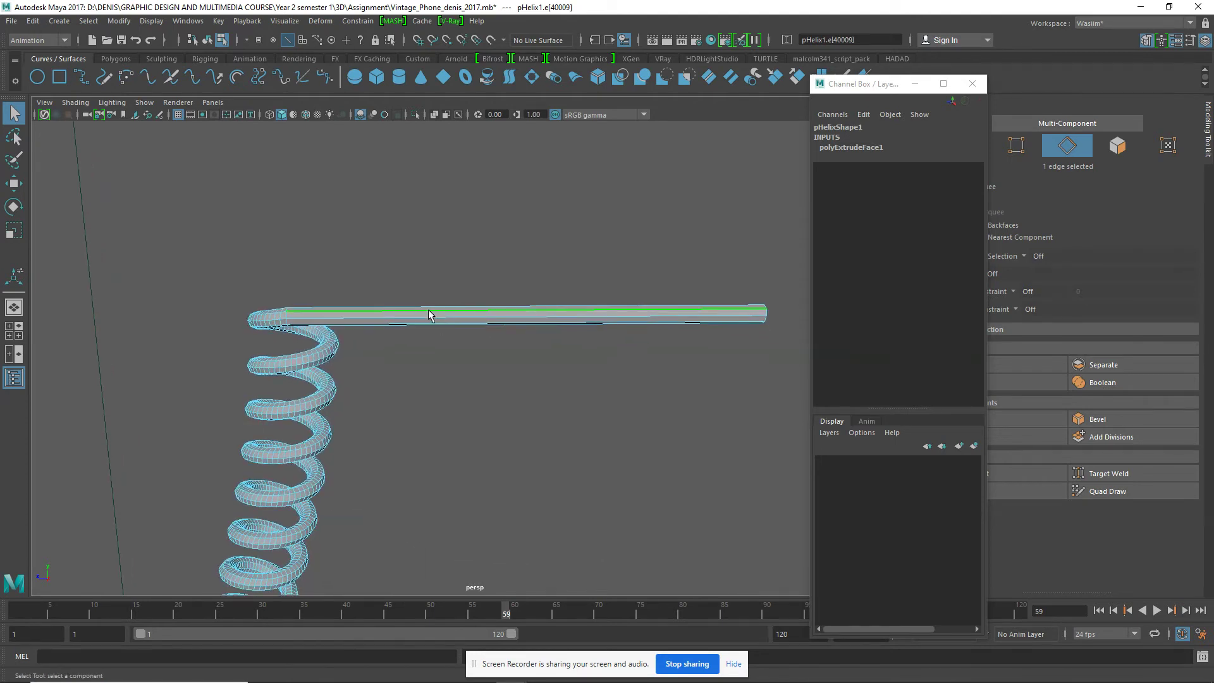
right_click_drag(427, 312, 441, 396, "shift")
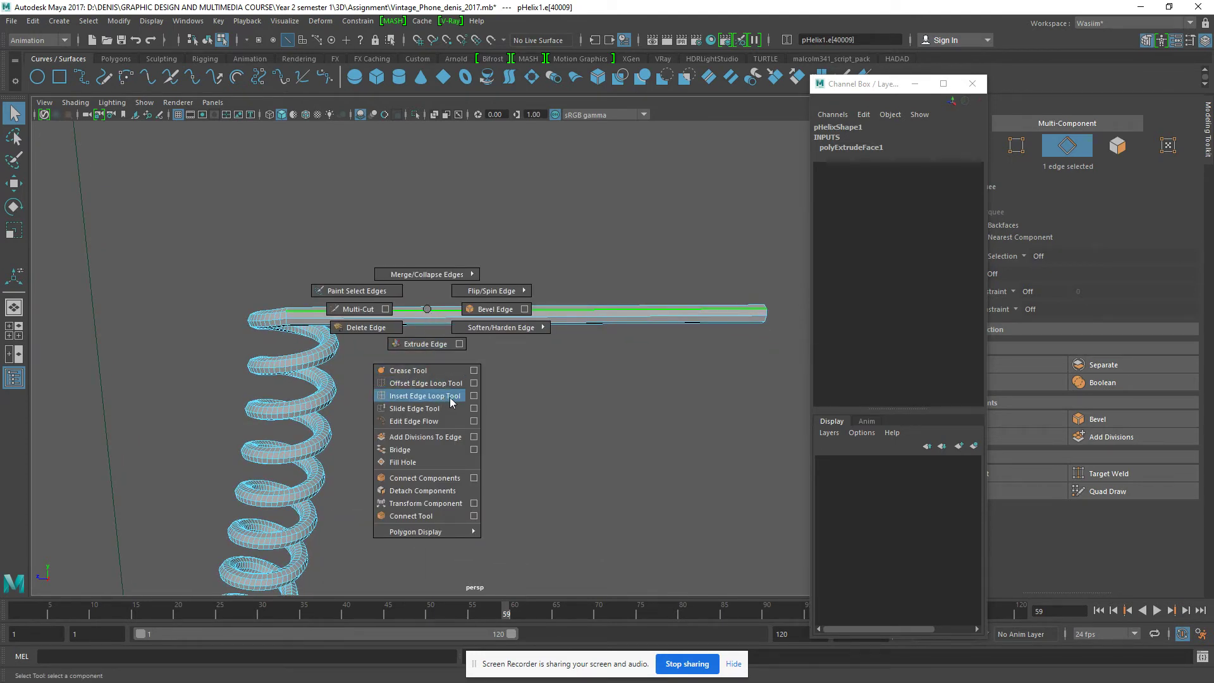
left_click(474, 396)
Set the Insert Edge Loop Tool to Multiple edge loops with 20 loops
left_click_drag(291, 119, 481, 110)
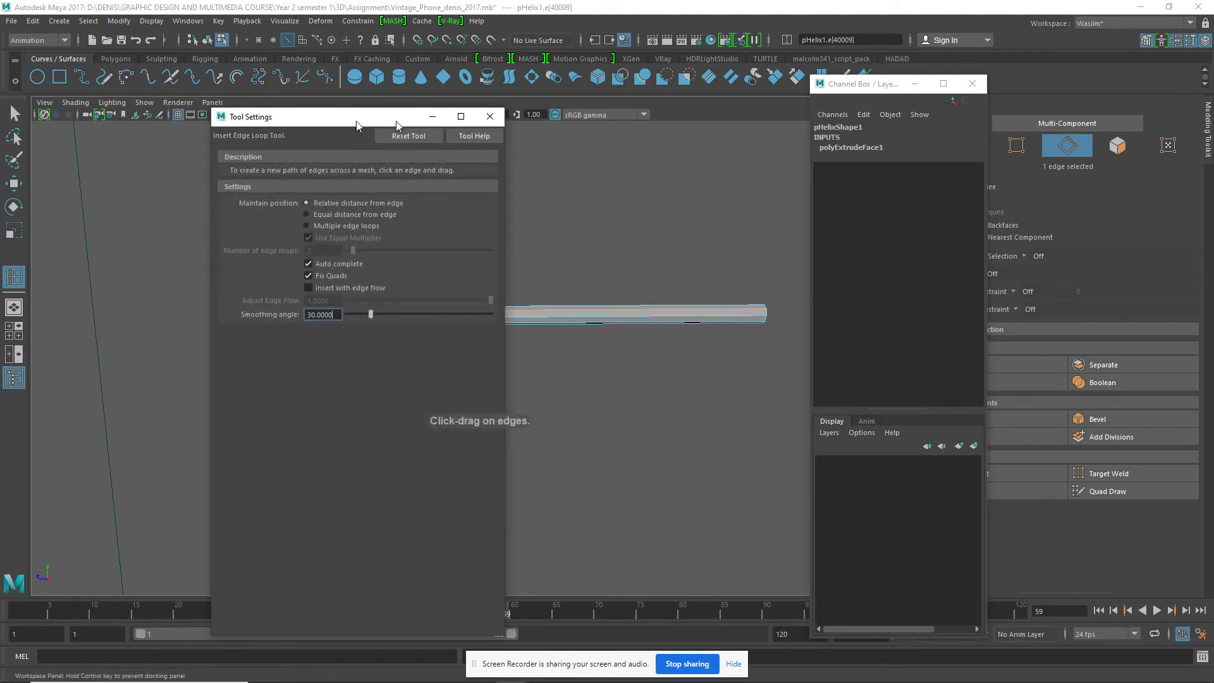
left_click_drag(869, 85, 1207, 89)
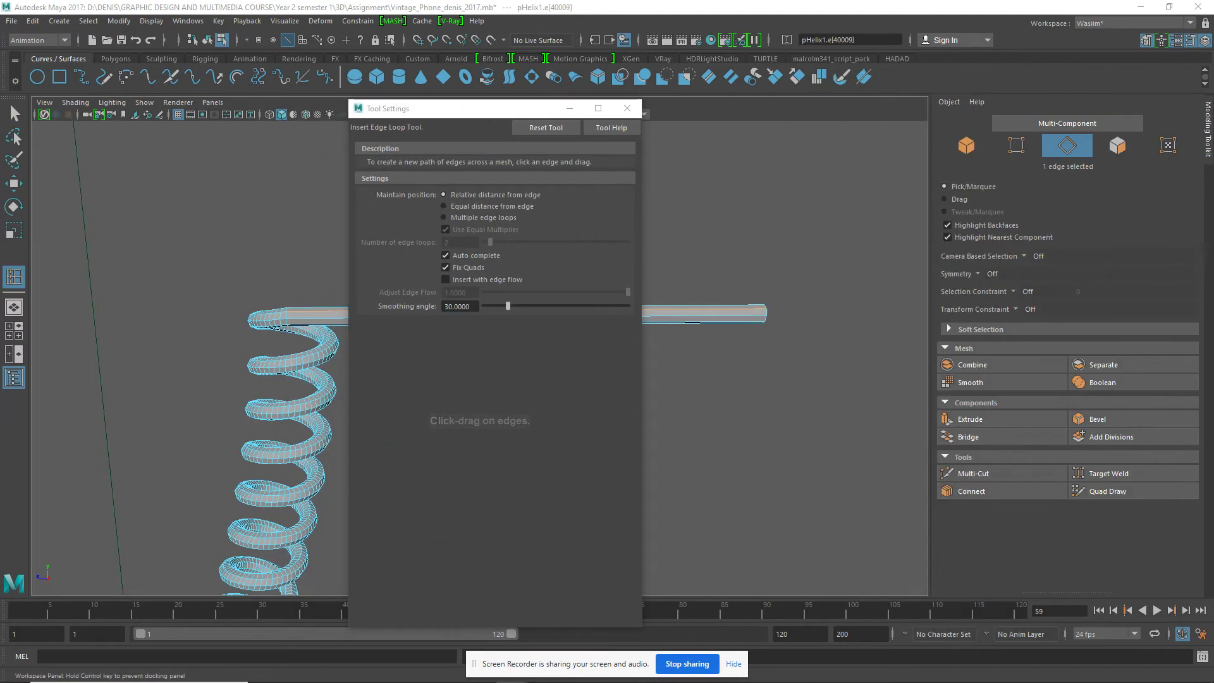
mouse_move(492, 111)
left_mouse_down()
mouse_move(649, 91)
mouse_move(685, 69)
left_mouse_up()
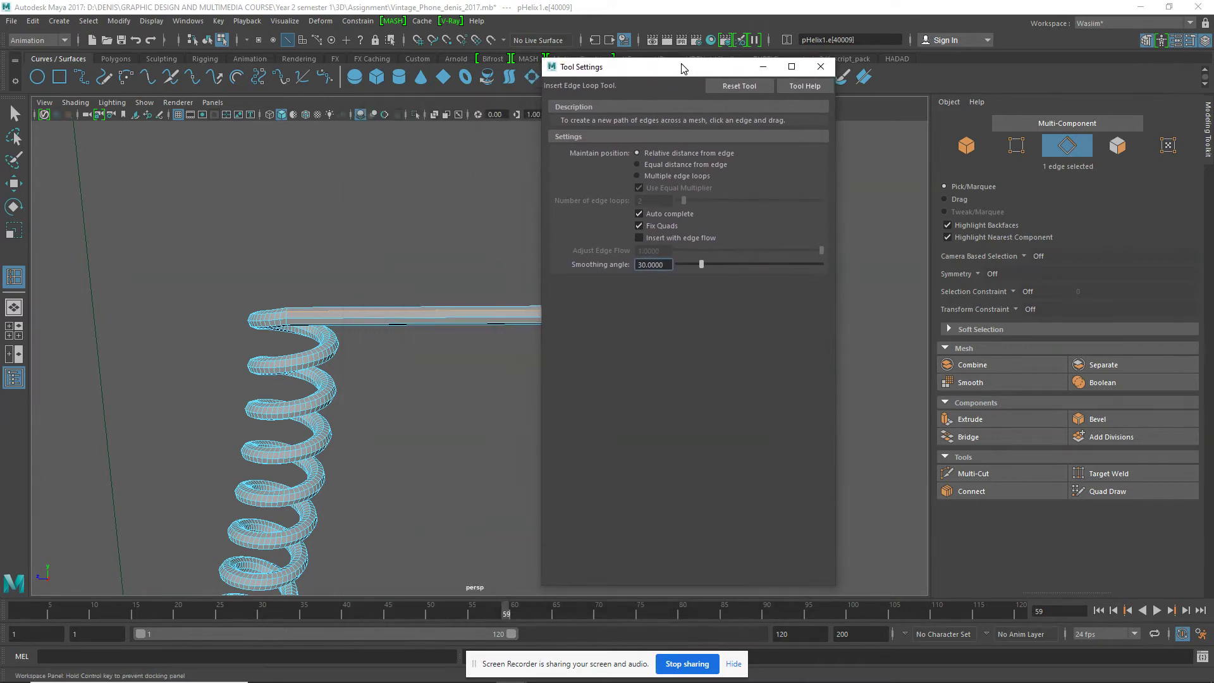
left_click(636, 176)
double_click(649, 200)
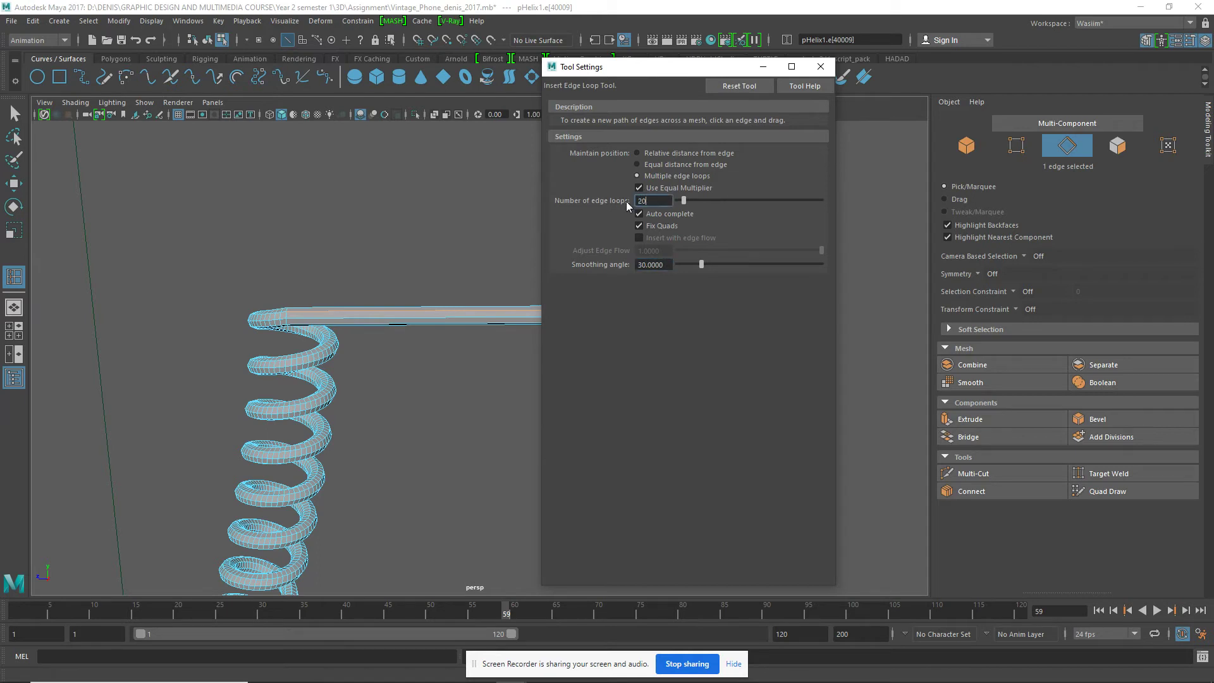
key("Return")
Insert twenty evenly spaced edge loops along the straight bar
left_click(820, 66)
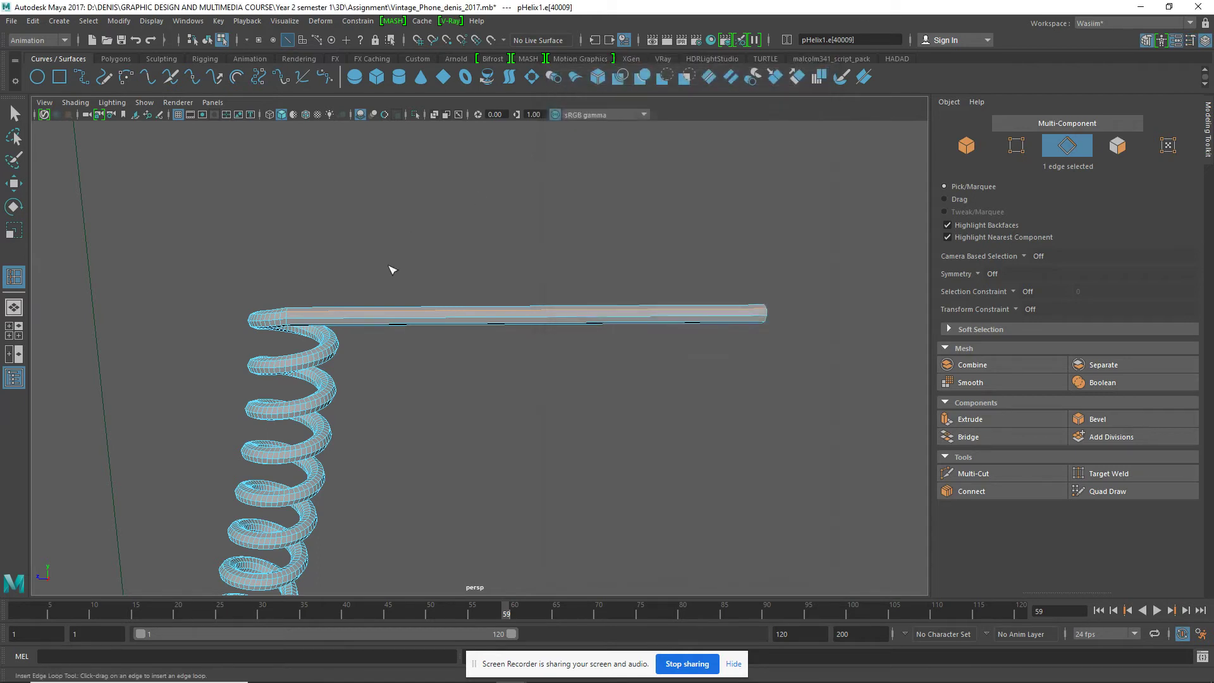
left_click(353, 323)
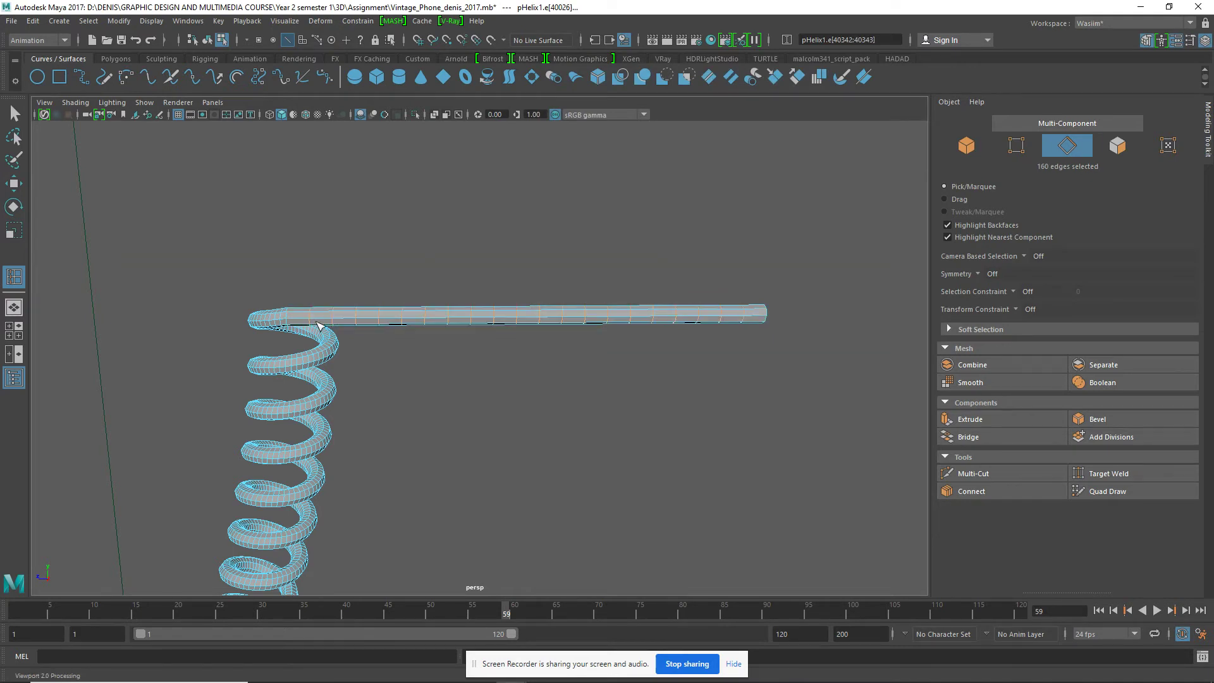
scroll(593, 363, "up", 2)
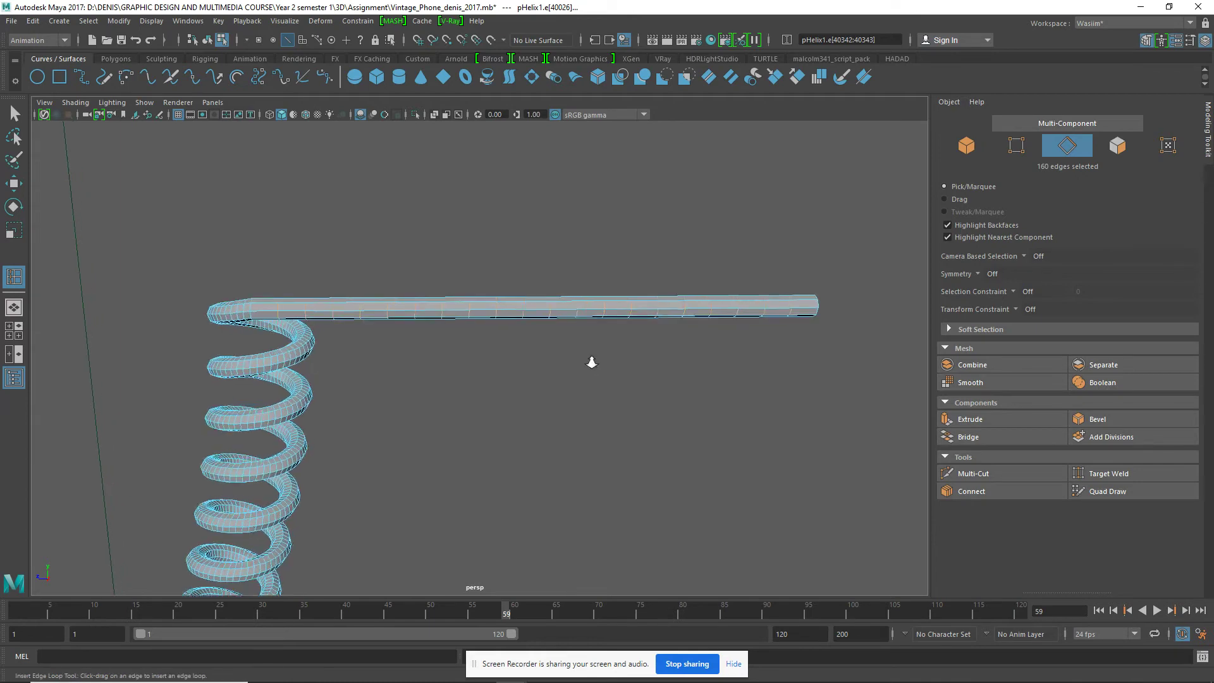
scroll(583, 358, "up", 1)
scroll(581, 358, "up", 1)
mouse_move(322, 334)
left_mouse_down("alt")
mouse_move(567, 371)
mouse_move(477, 363)
left_mouse_up("alt")
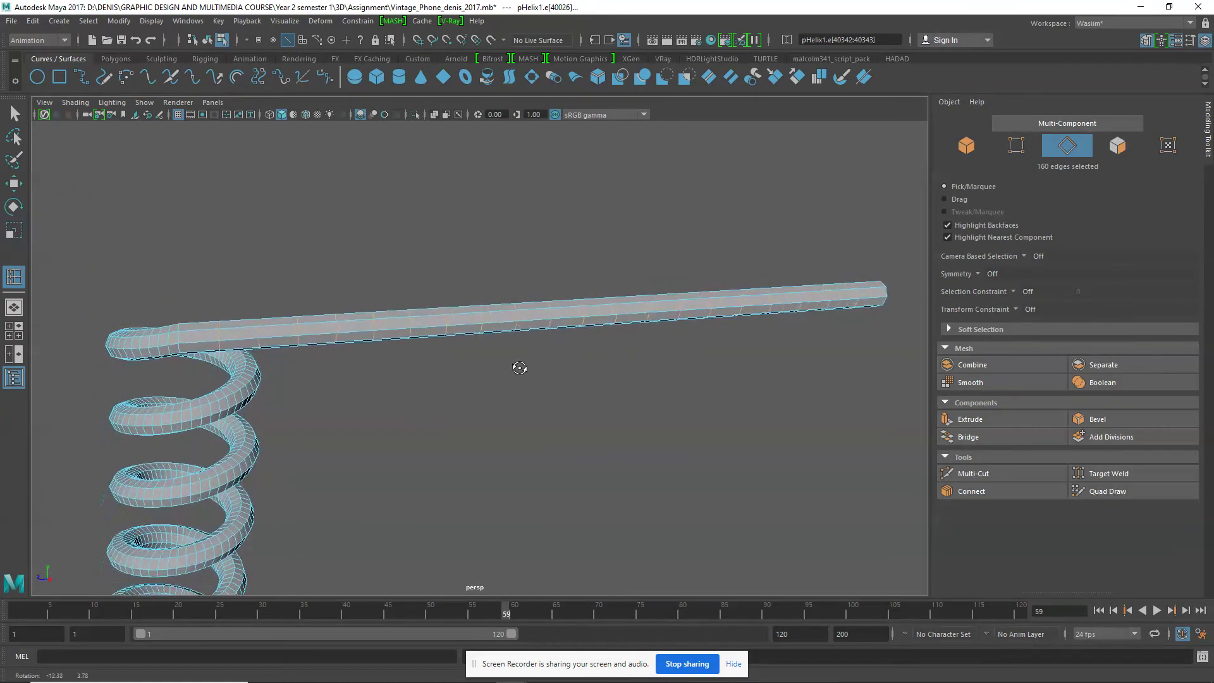
Reset the Insert Edge Loop Tool to single loops at Relative distance
right_click(274, 339, "shift")
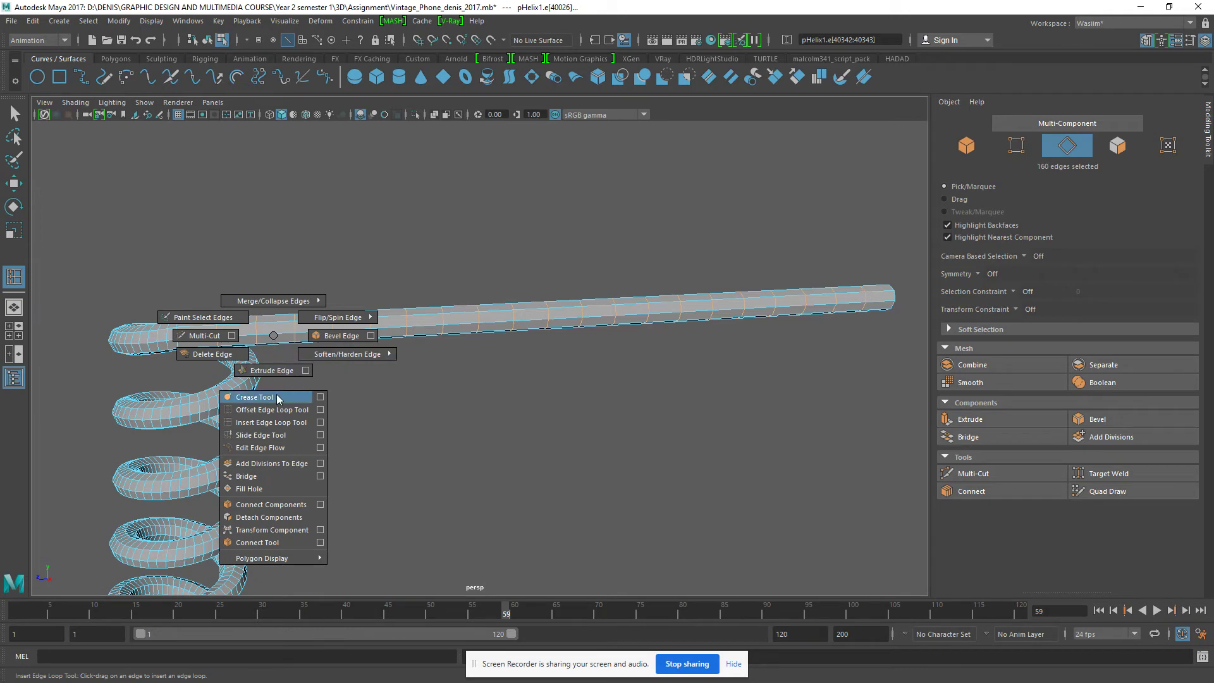
left_click(320, 421)
left_click(657, 198)
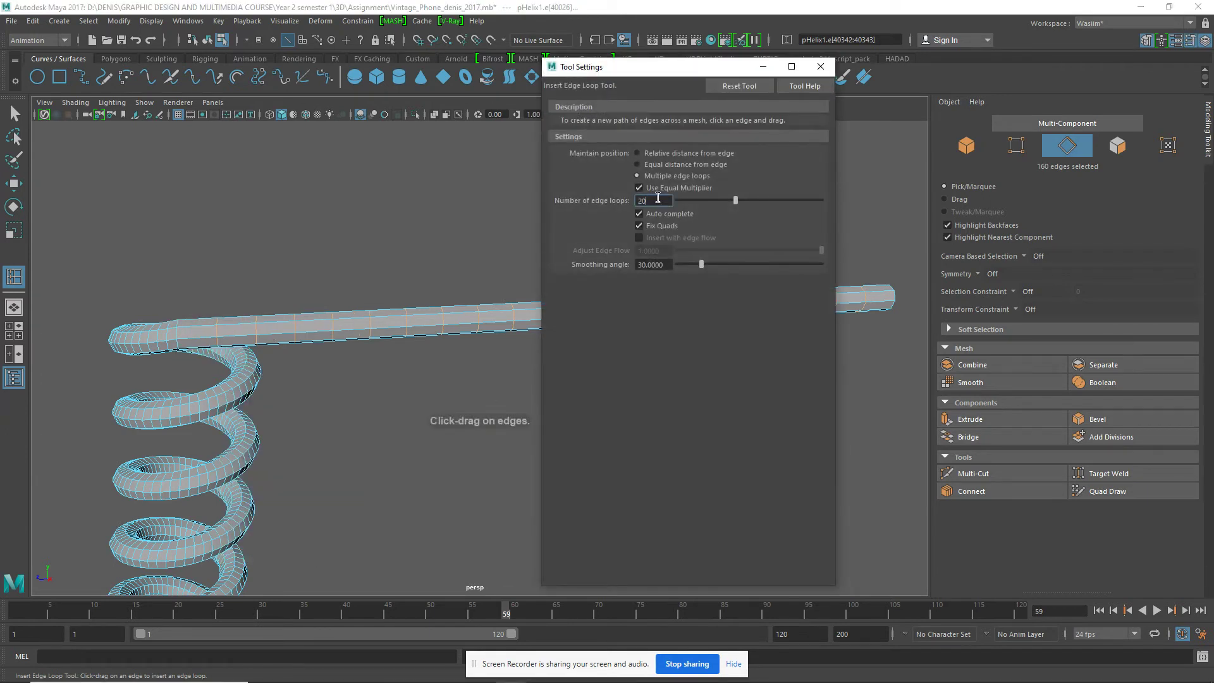
left_click(647, 155)
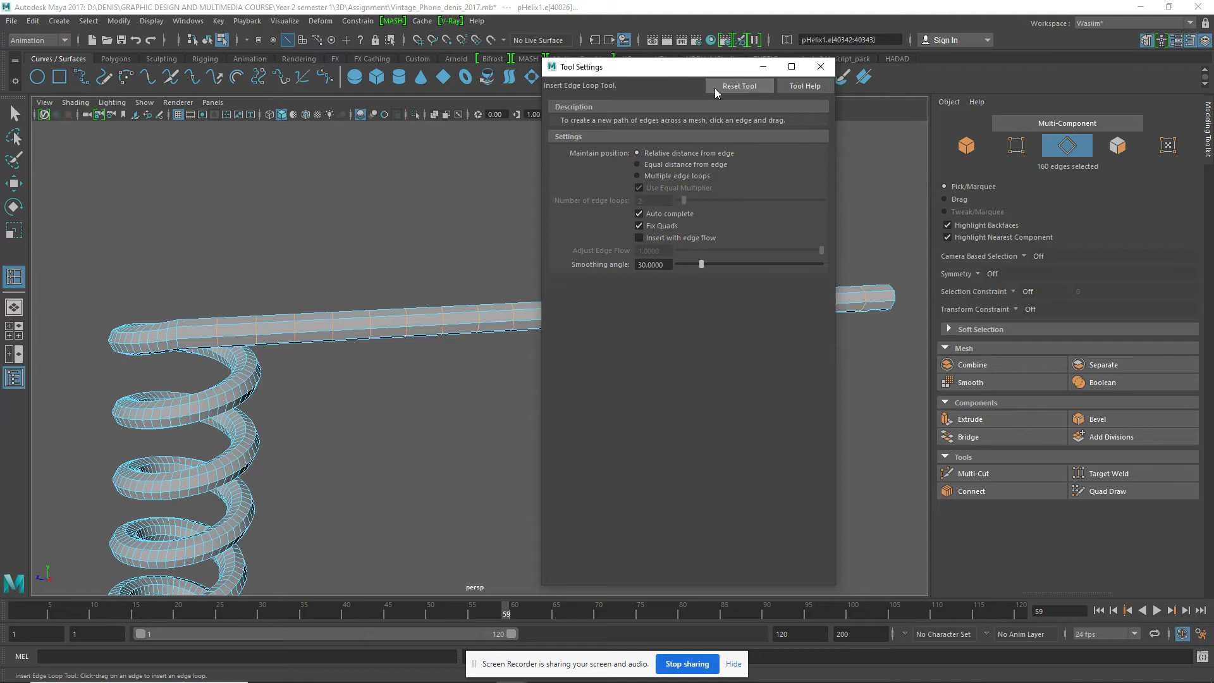
left_click(820, 67)
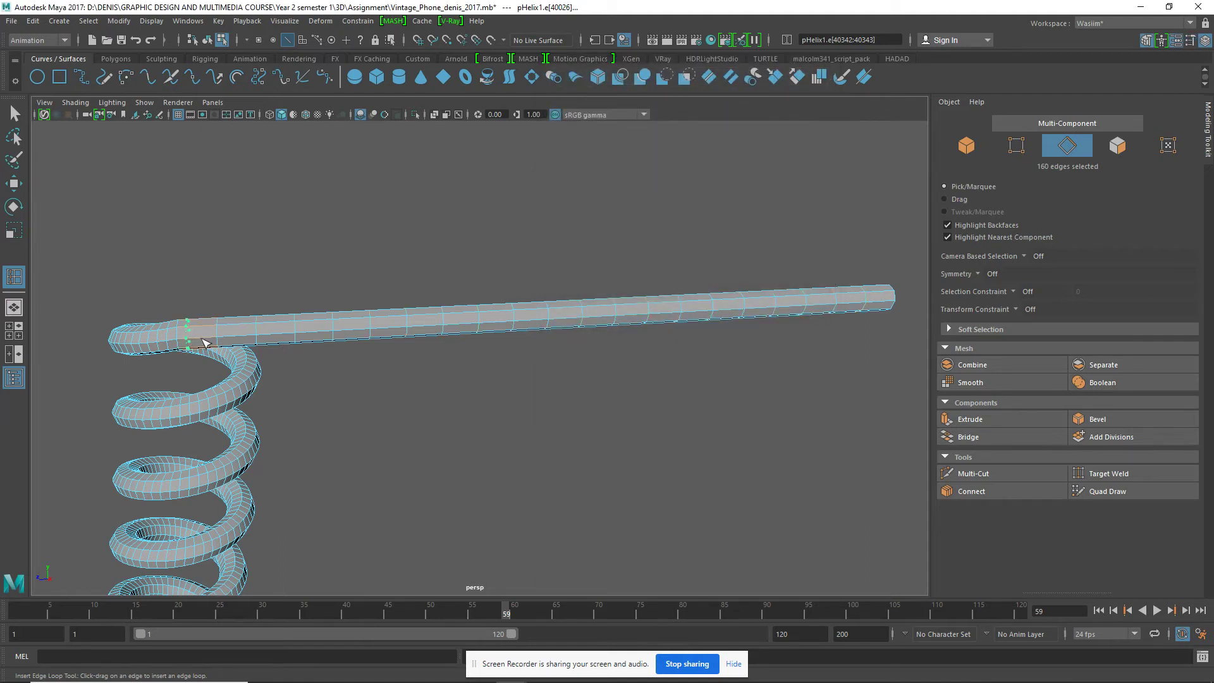
Add five single edge loops on the cord near where the bar meets the coil
left_click(204, 342)
left_click(212, 342)
left_click(238, 340)
left_click(283, 337)
left_click(307, 337)
mouse_move(352, 379)
left_mouse_down("alt")
mouse_move(399, 358)
mouse_move(317, 337)
left_mouse_up("alt")
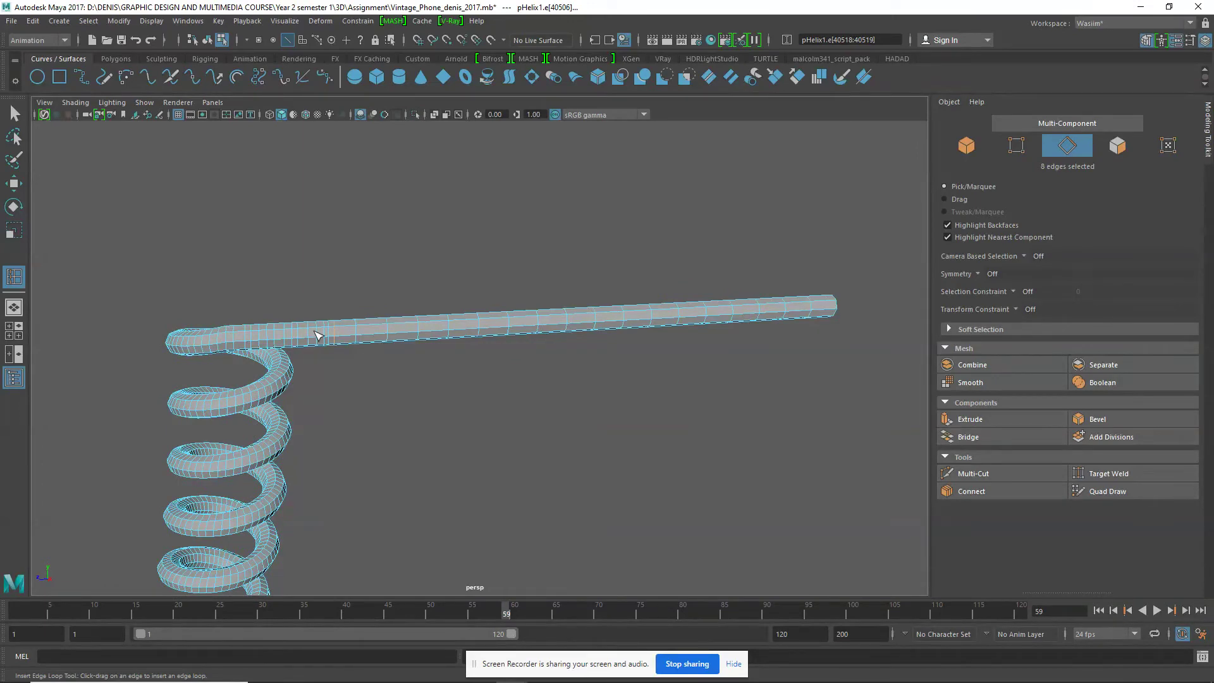
mouse_move(261, 393)
left_mouse_down("alt")
mouse_move(376, 225)
mouse_move(349, 257)
mouse_move(329, 326)
left_mouse_up("alt")
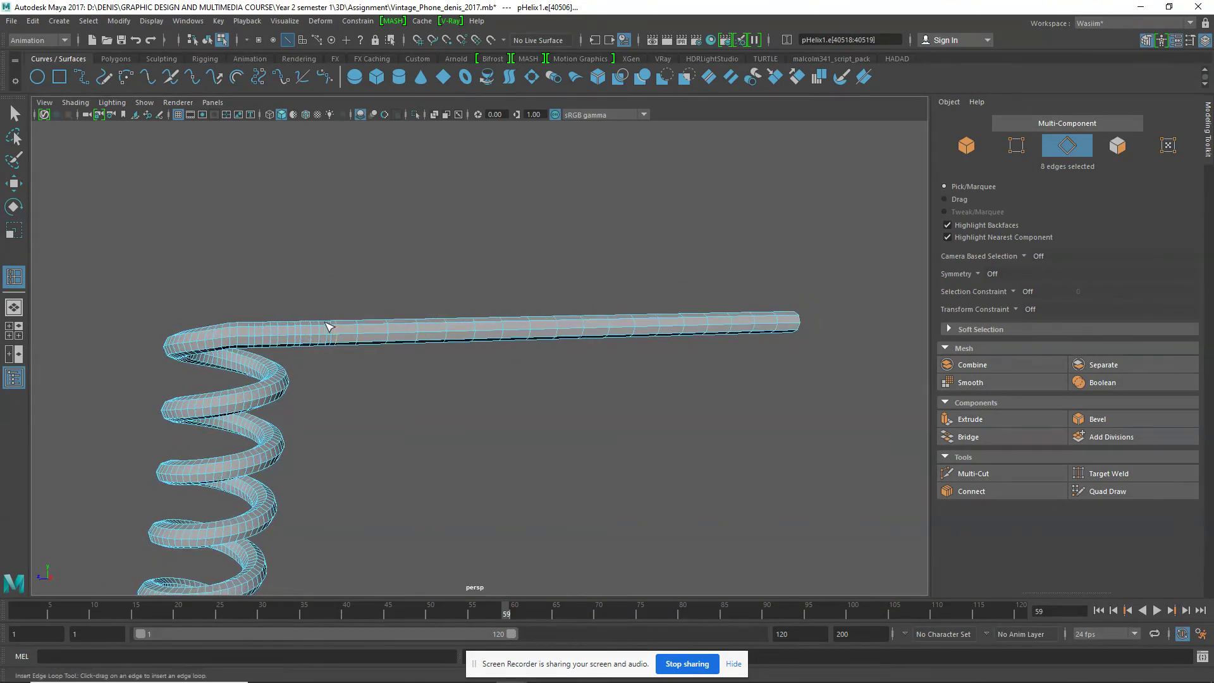
right_click_drag(315, 329, 318, 345)
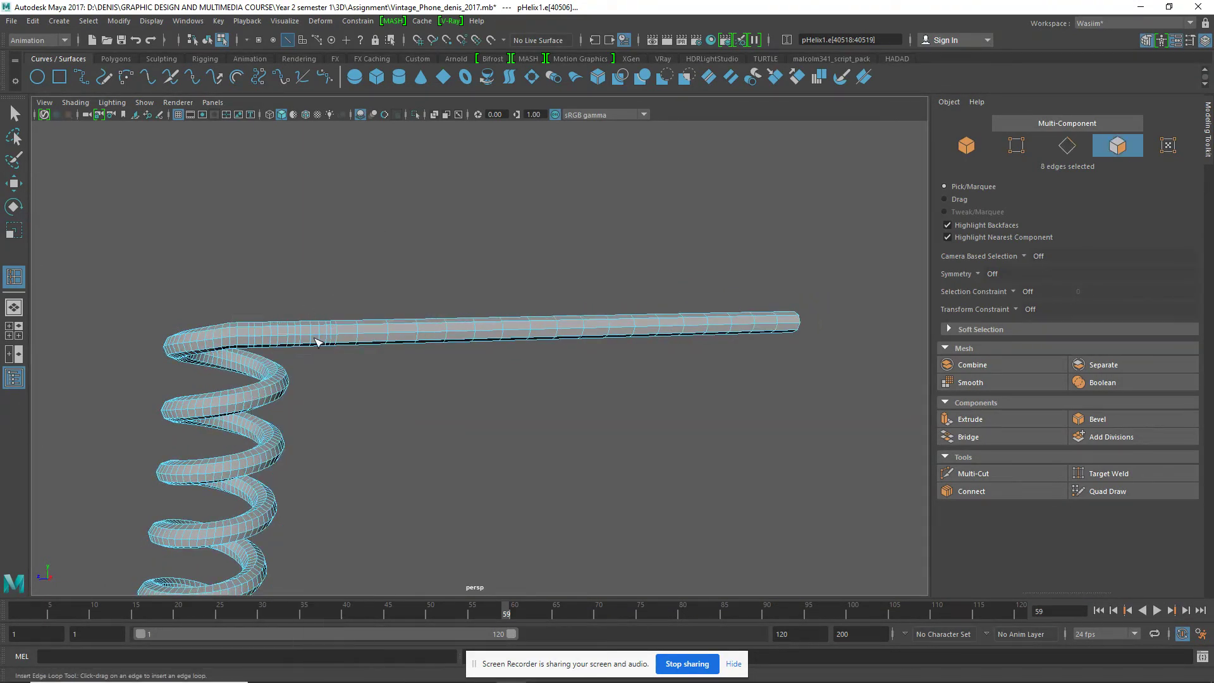
left_click(15, 116)
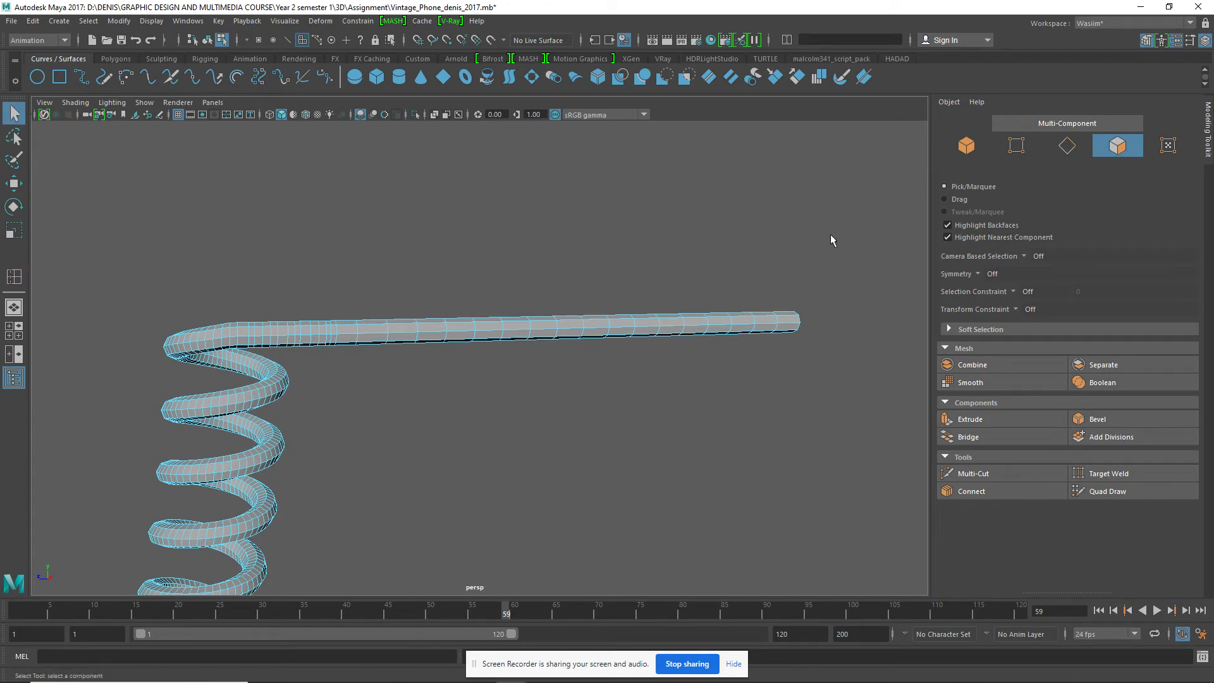
Marquee-select the straight bar's 233 faces
left_click_drag(875, 254, 255, 348)
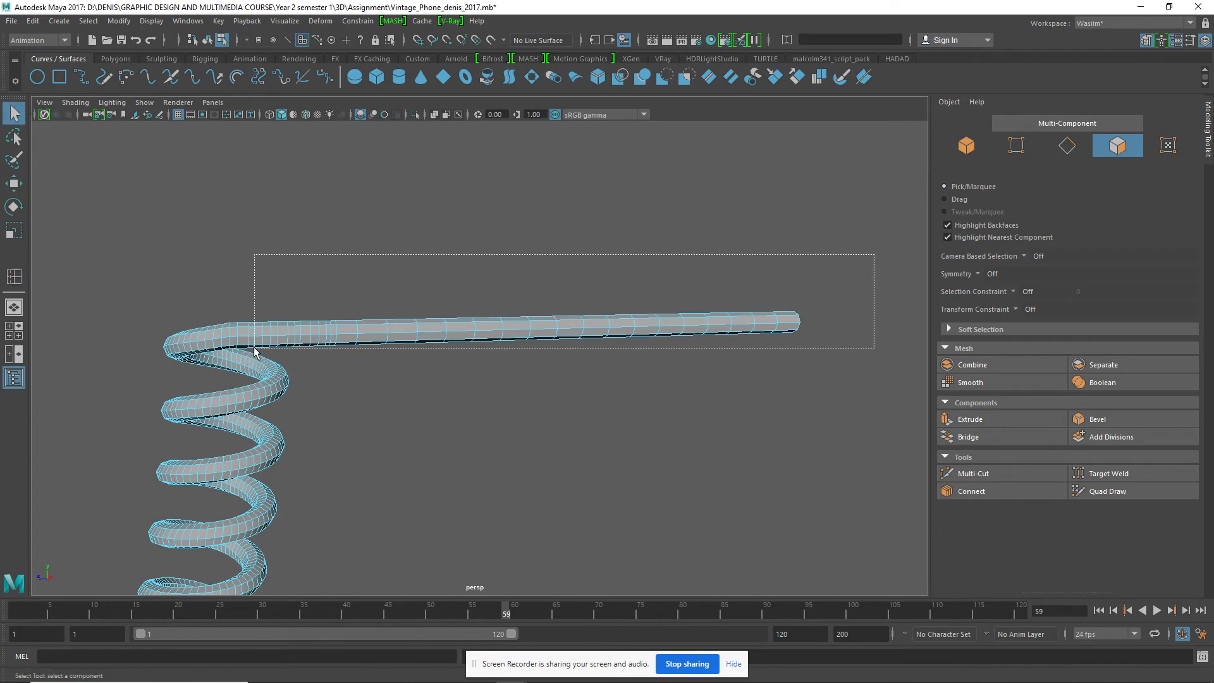
left_click_drag(255, 348, 258, 356)
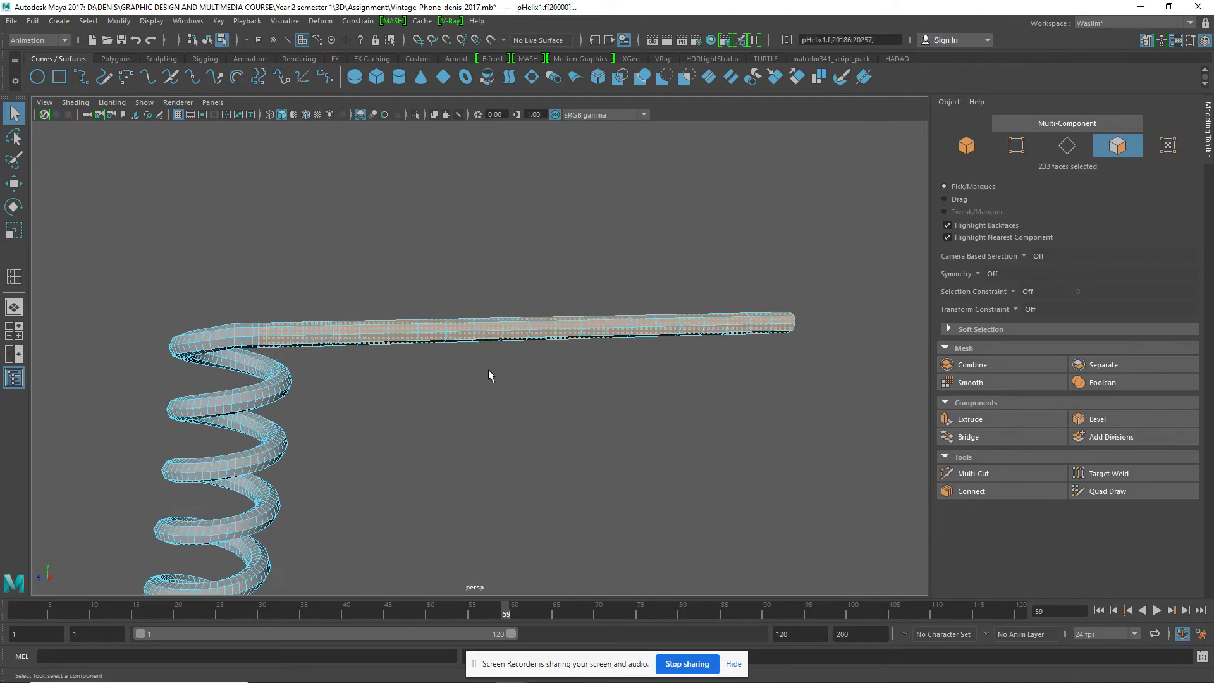
left_click_drag(643, 366, 490, 373, "alt")
mouse_move(575, 337)
left_mouse_down("alt")
mouse_move(496, 425)
mouse_move(379, 455)
mouse_move(440, 392)
mouse_move(442, 431)
left_mouse_up("alt")
left_click_drag(445, 374, 447, 379, "alt")
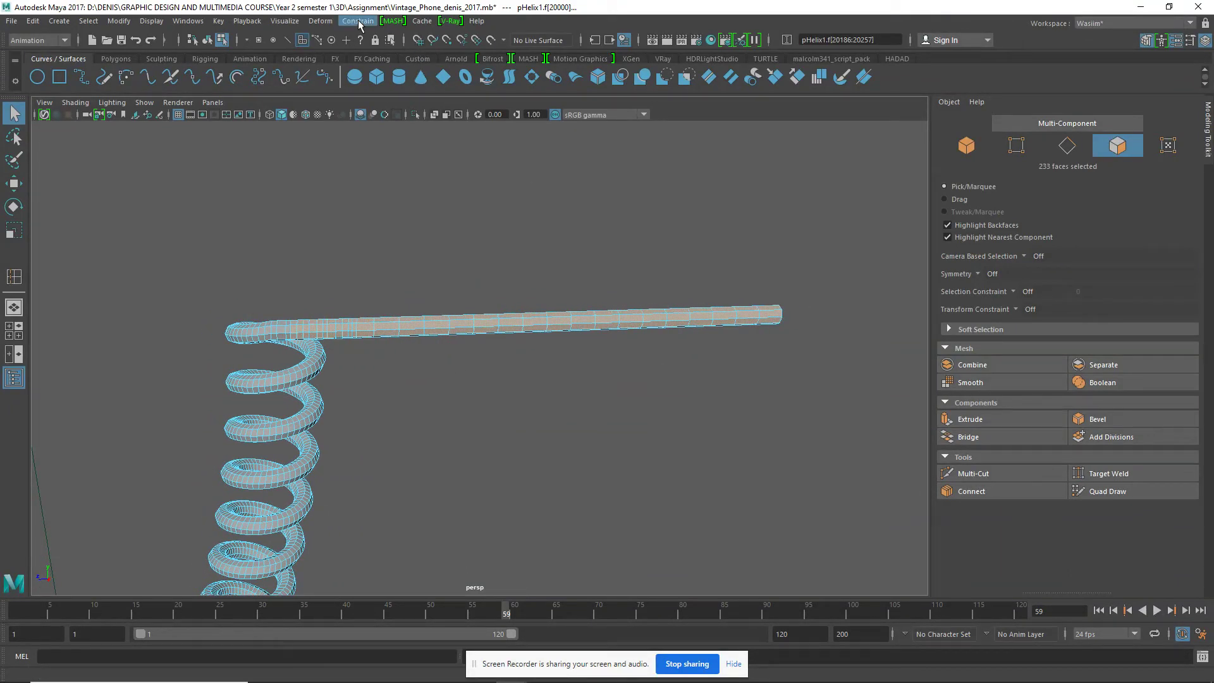
Apply a Nonlinear Bend deformer to the selected faces from the Modeling menu set
left_click(63, 40)
left_click(34, 55)
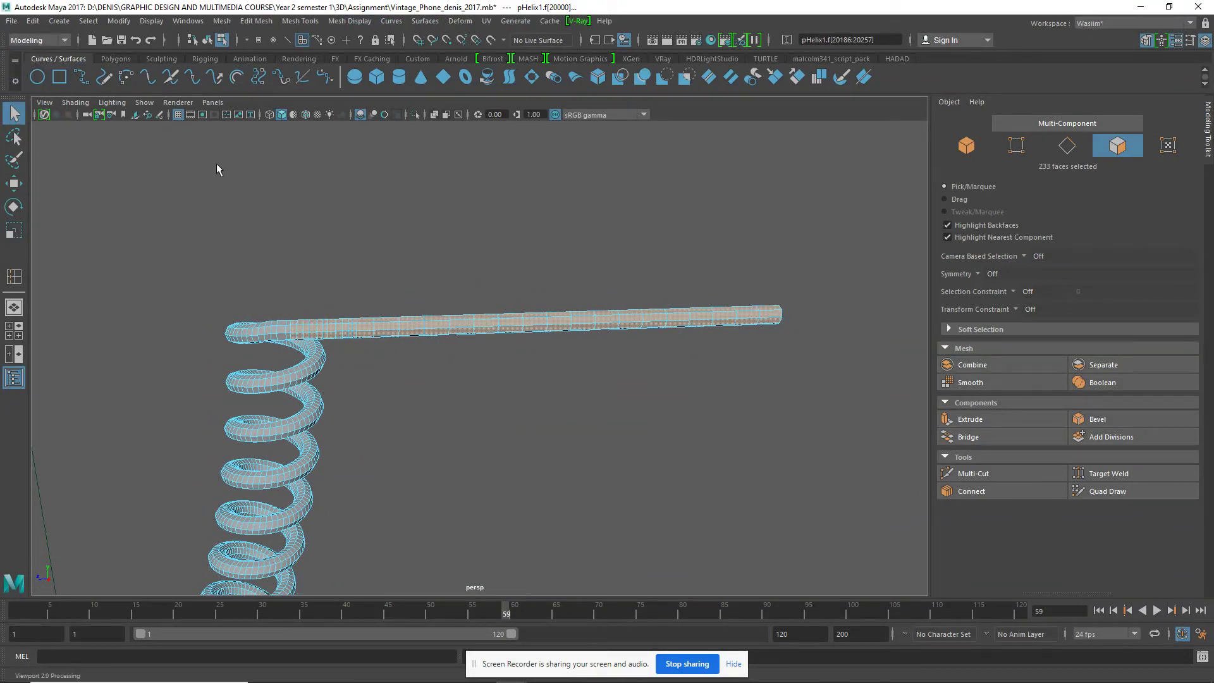
left_click(460, 21)
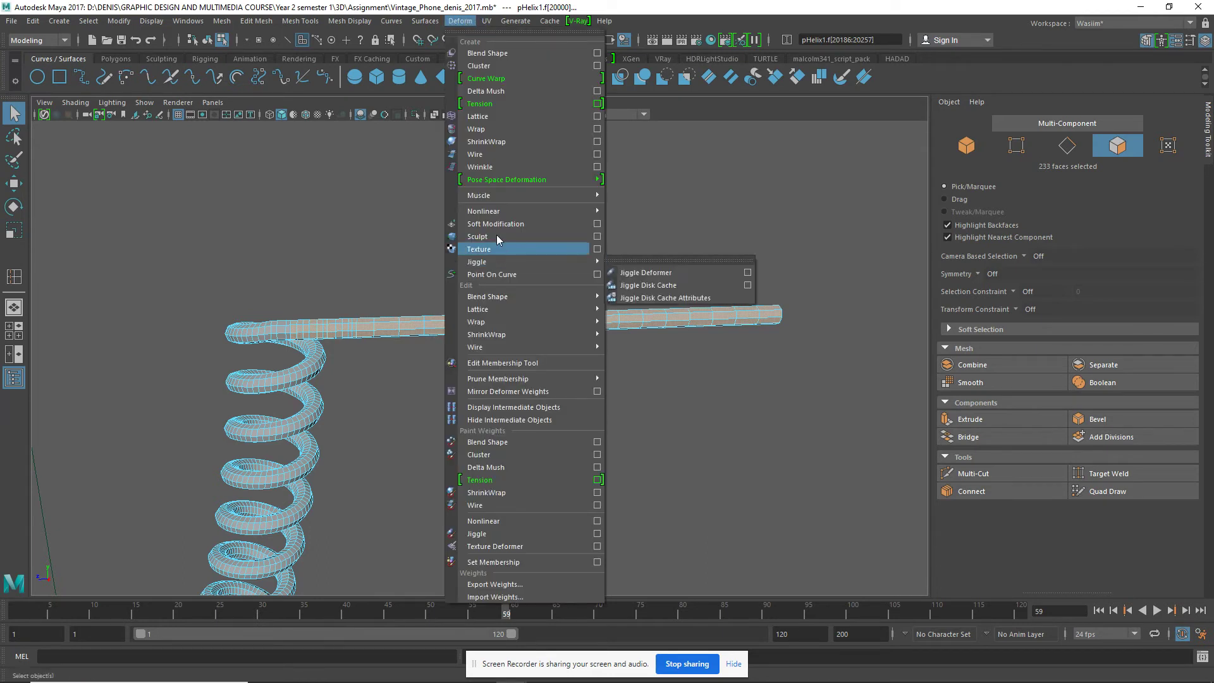
mouse_move(483, 211)
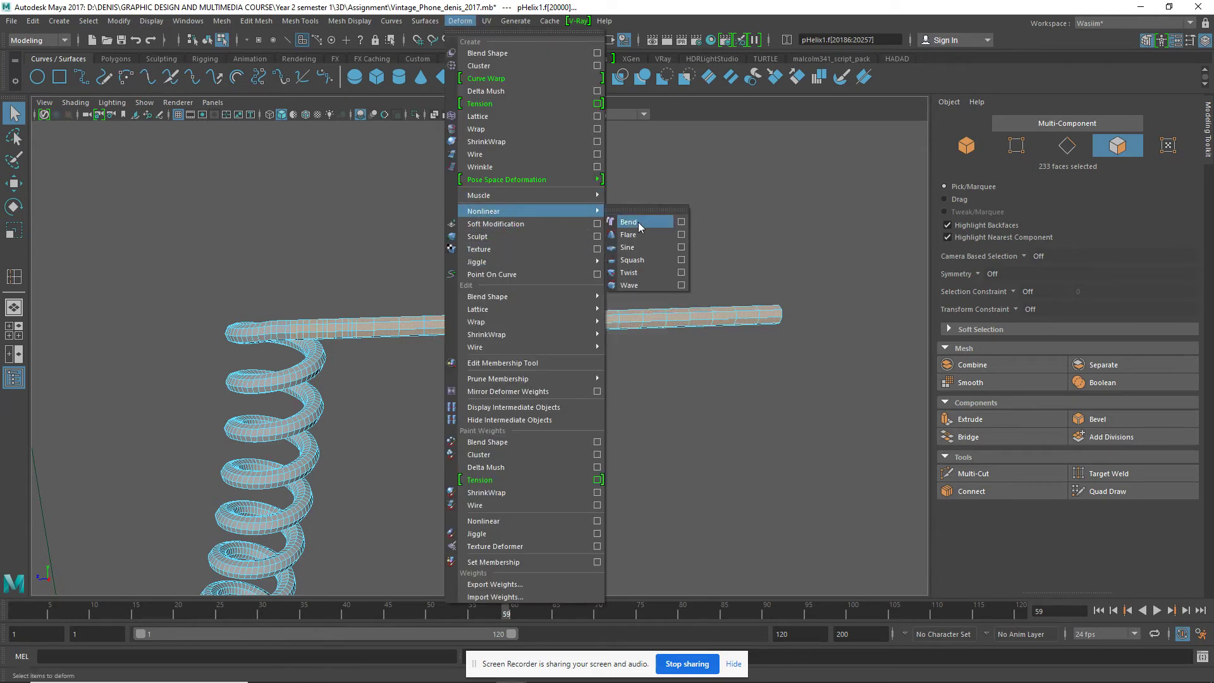
left_click(638, 222)
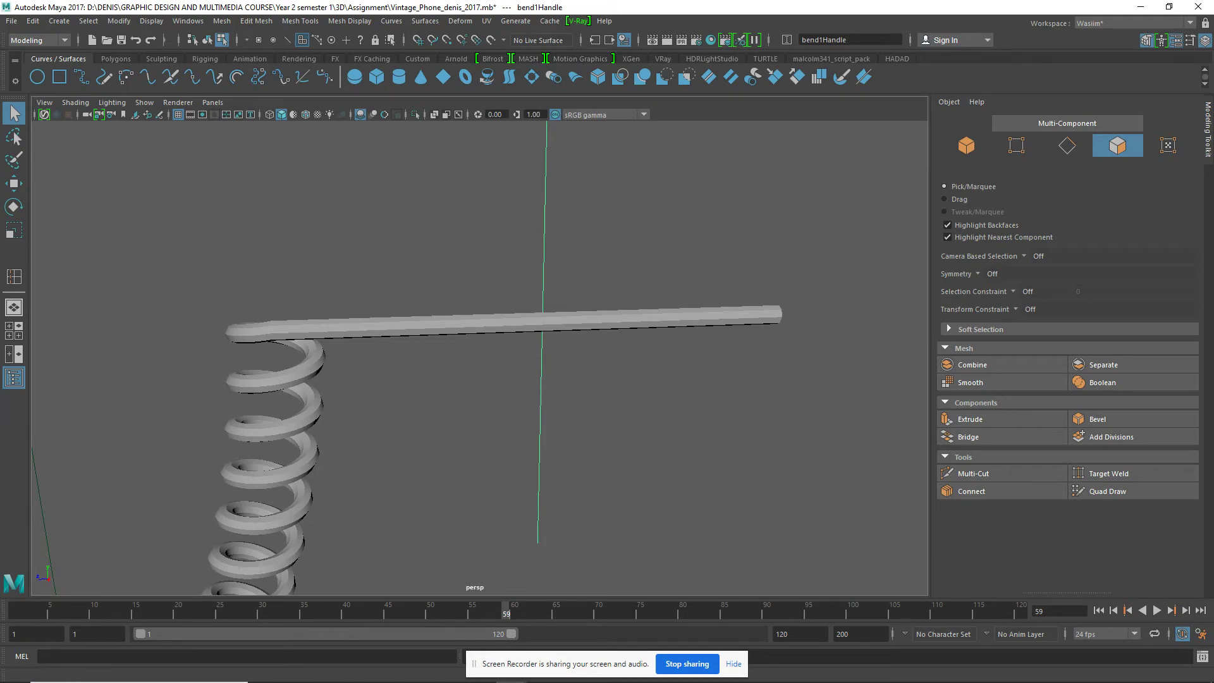
Set the bend1 Curvature to 57.296 in the Channel Box
left_click_drag(775, 144, 796, 114)
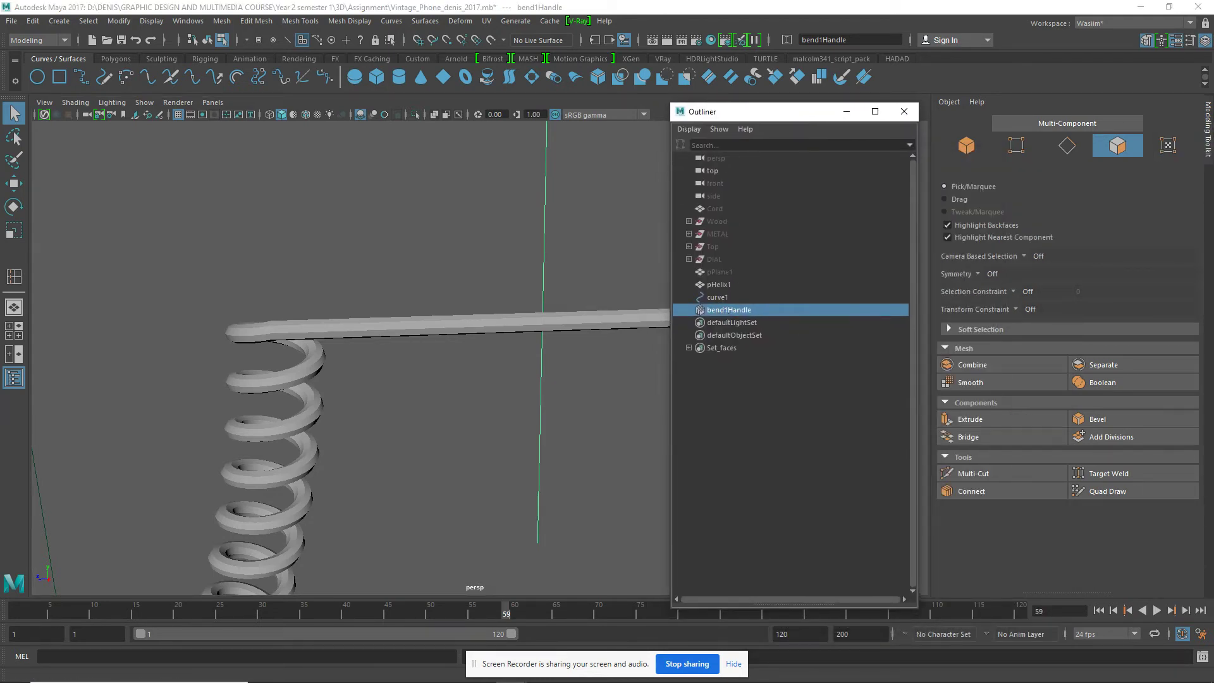
left_click_drag(1131, 101, 1051, 87)
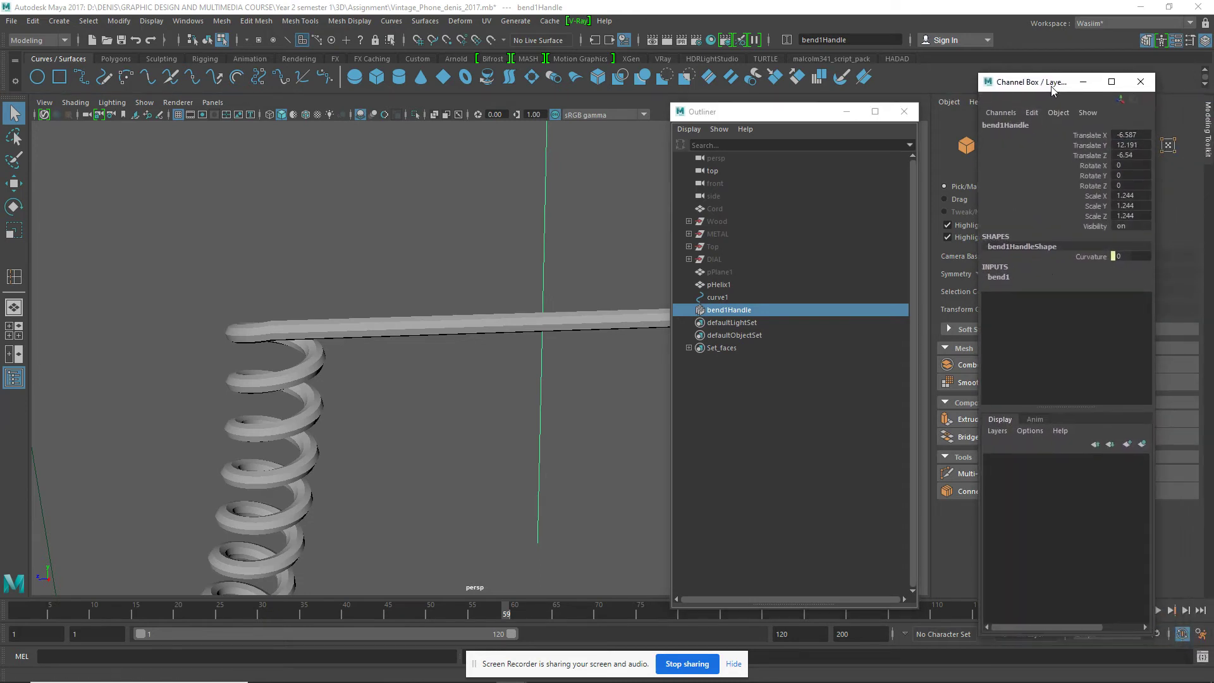
left_click(1005, 278)
left_click(1100, 297)
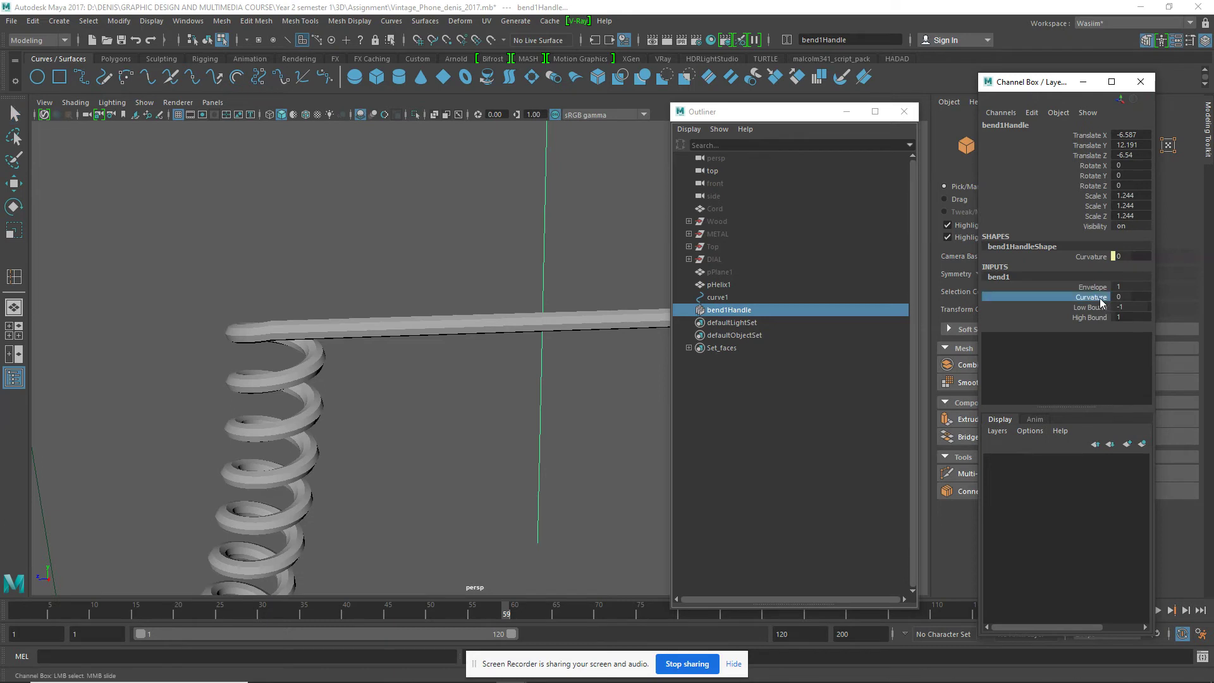
mouse_move(594, 252)
middle_mouse_down()
mouse_move(560, 246)
mouse_move(626, 253)
middle_mouse_up()
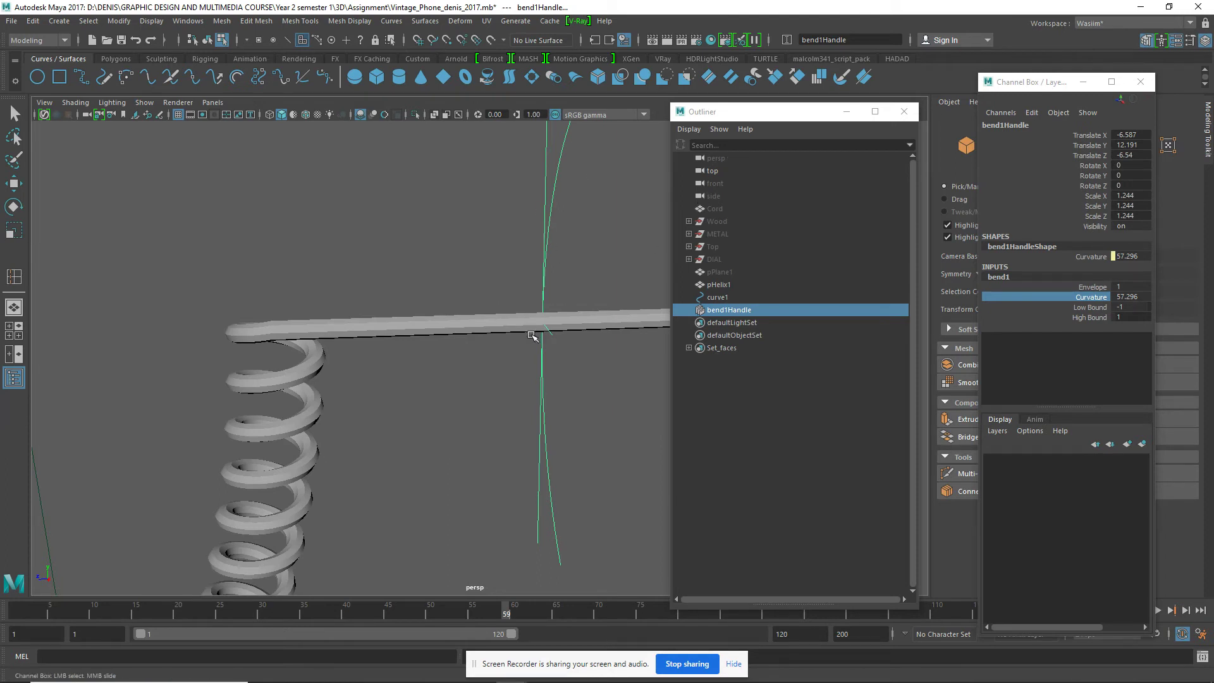
Rotate bend1Handle to Rotate X 90
key("e")
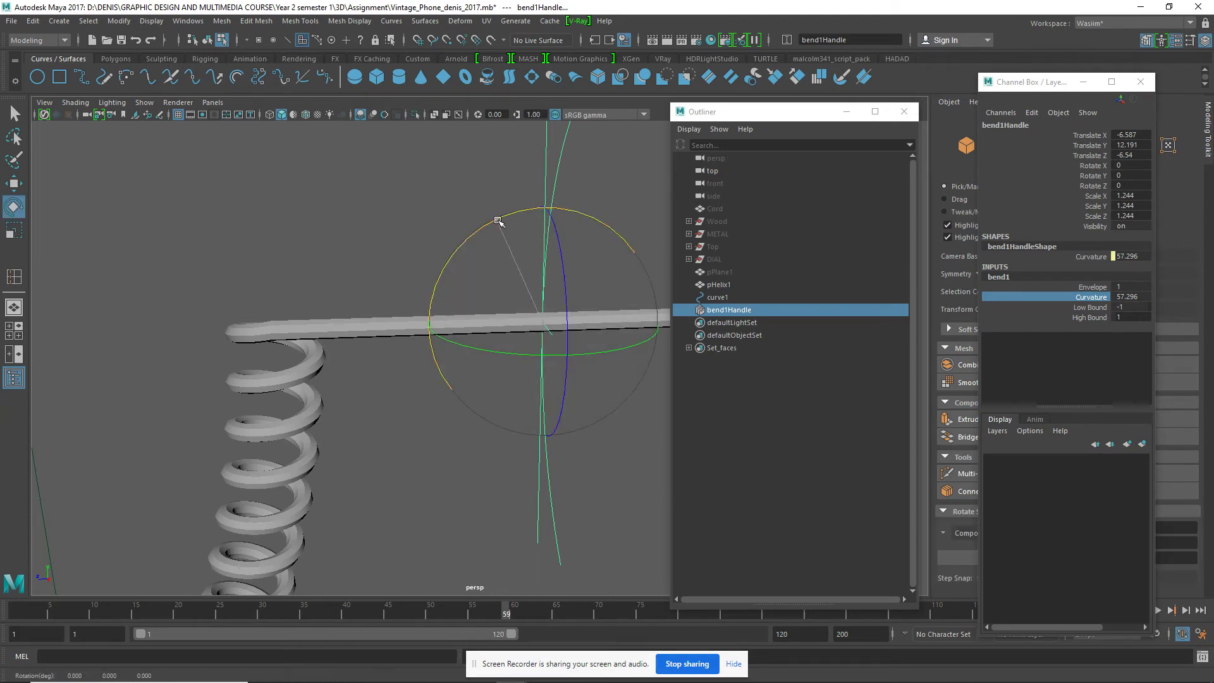
mouse_move(497, 220)
left_mouse_down()
mouse_move(433, 274)
mouse_move(417, 342)
left_mouse_up()
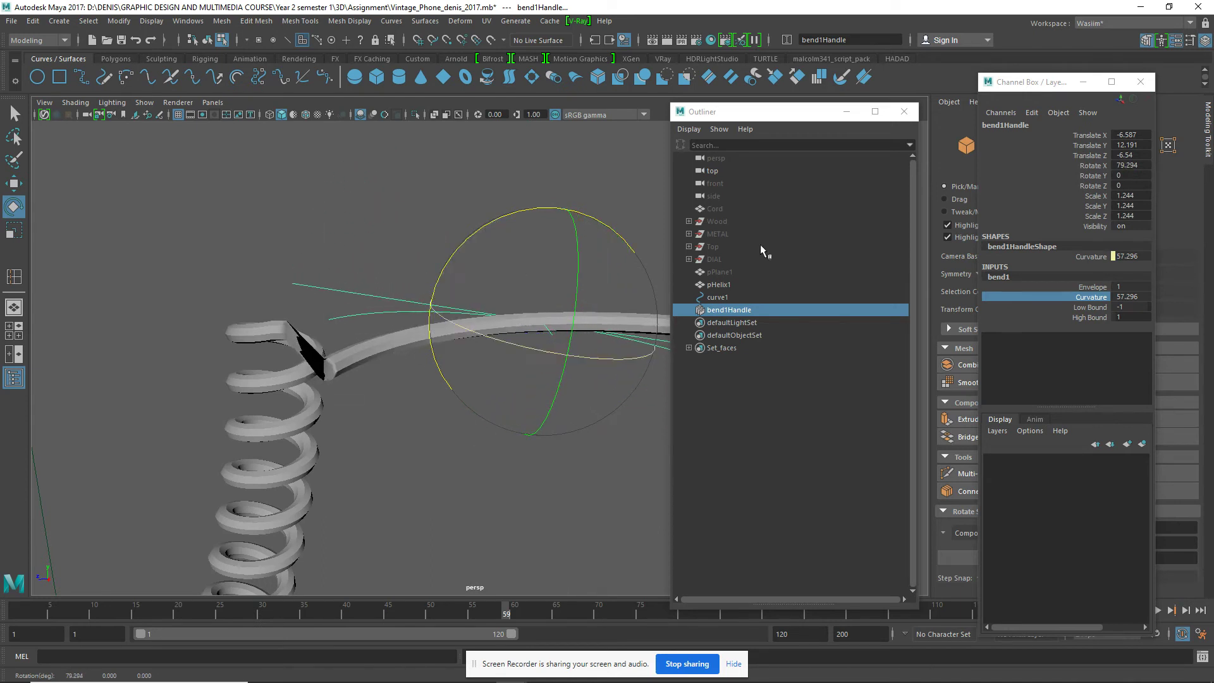
left_click(1131, 166)
type("90")
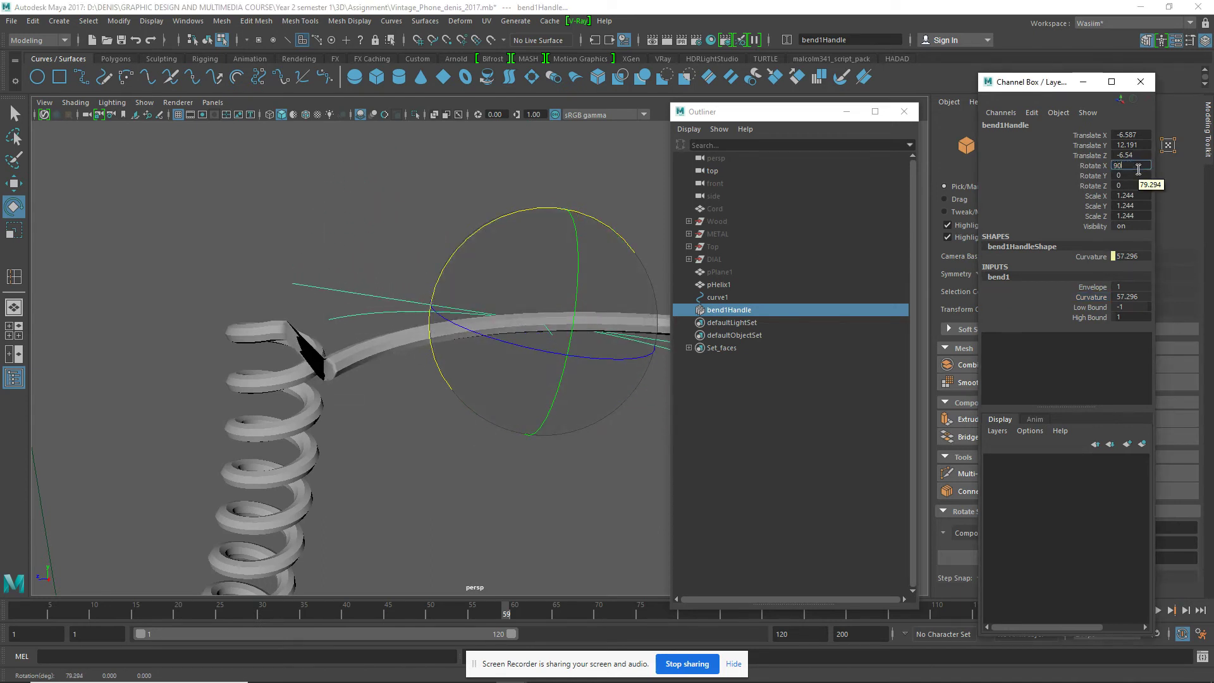
key("Return")
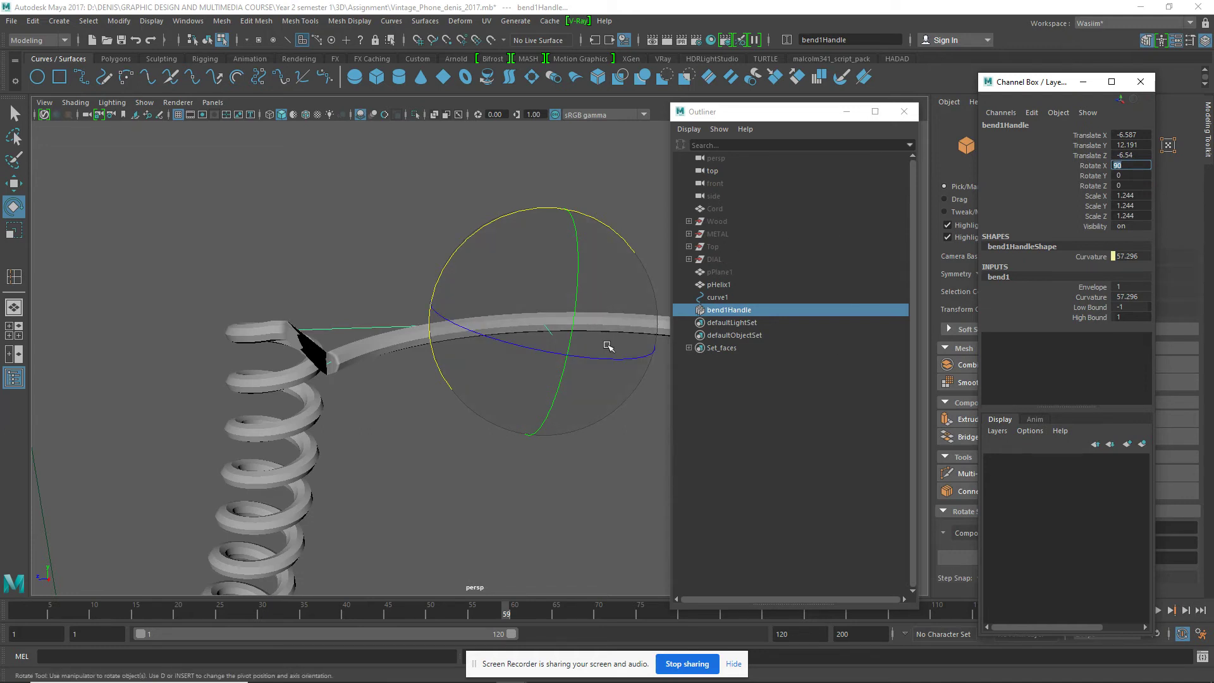
Set the bend1 High Bound to 0
left_click(1091, 318)
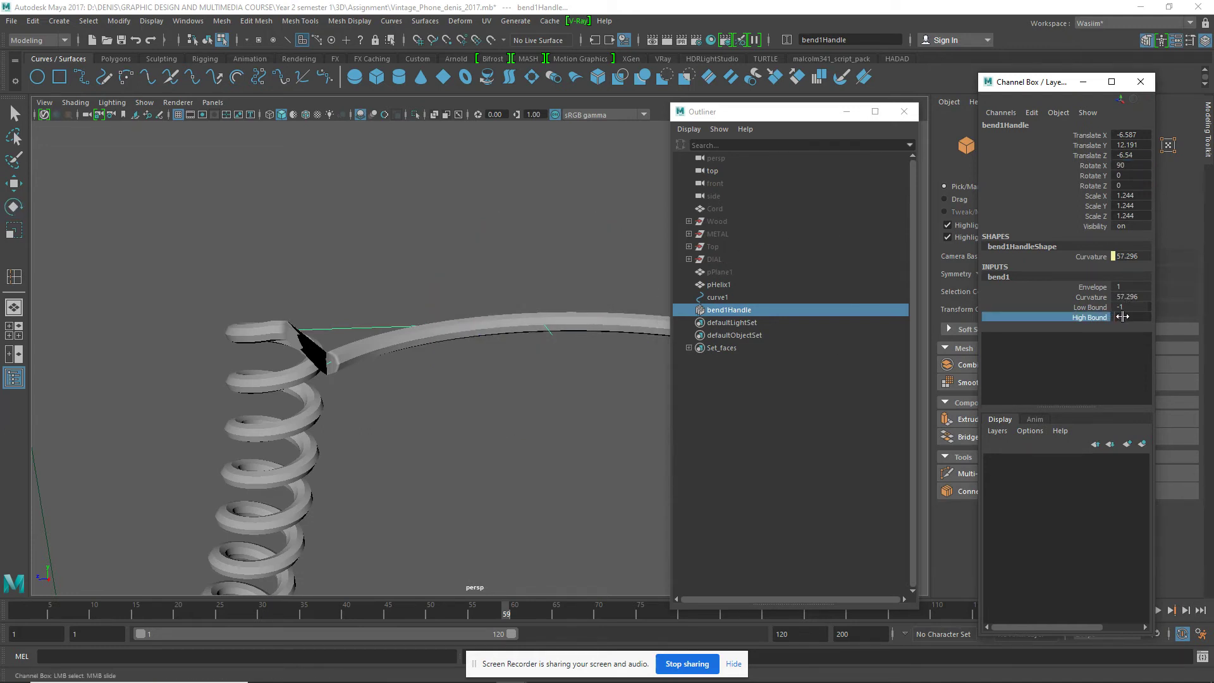
double_click(1122, 316)
type("0")
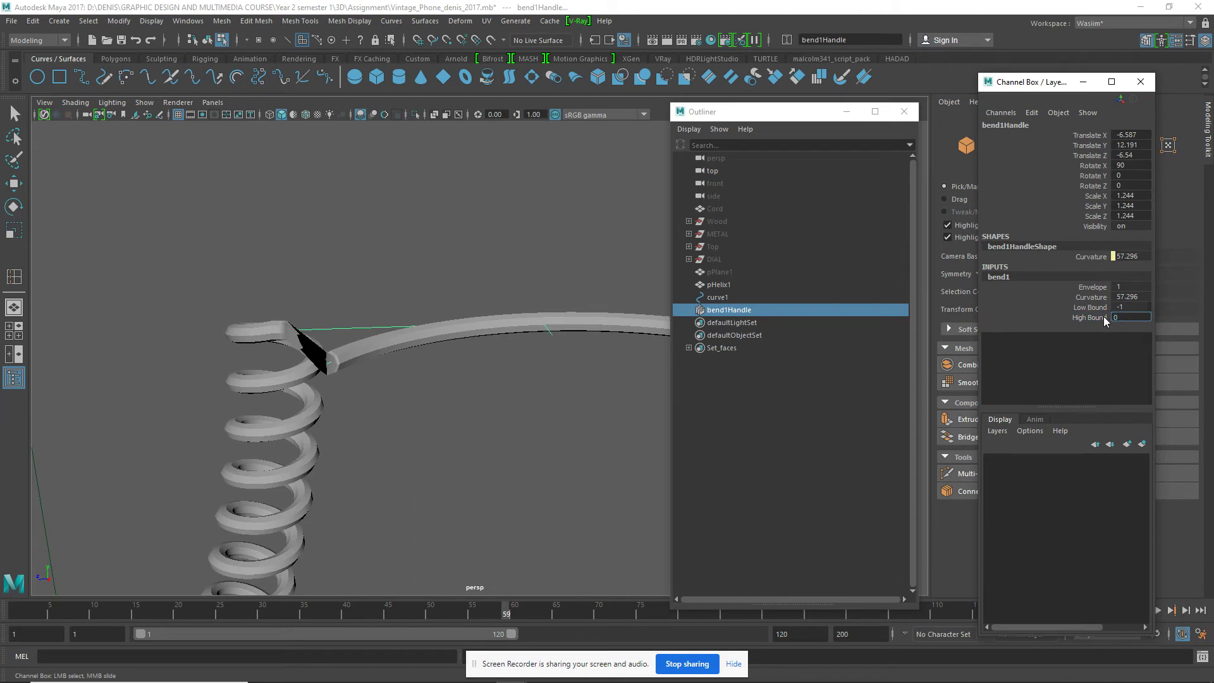
key("Return")
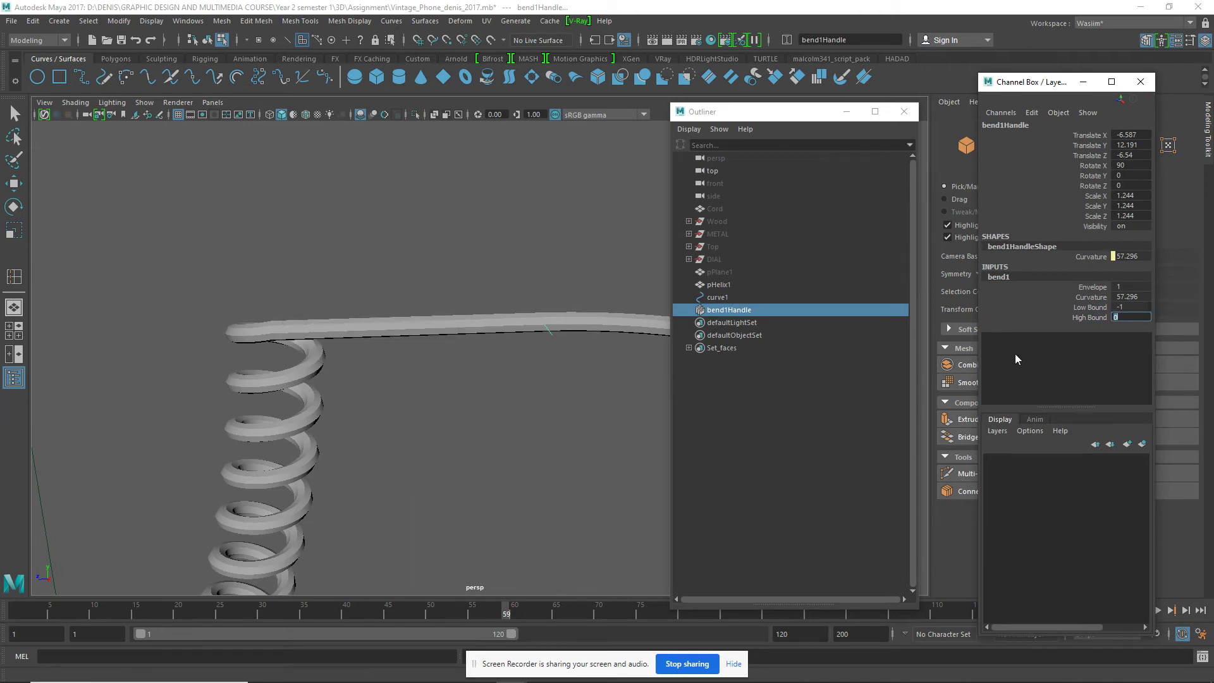
left_click(1079, 297)
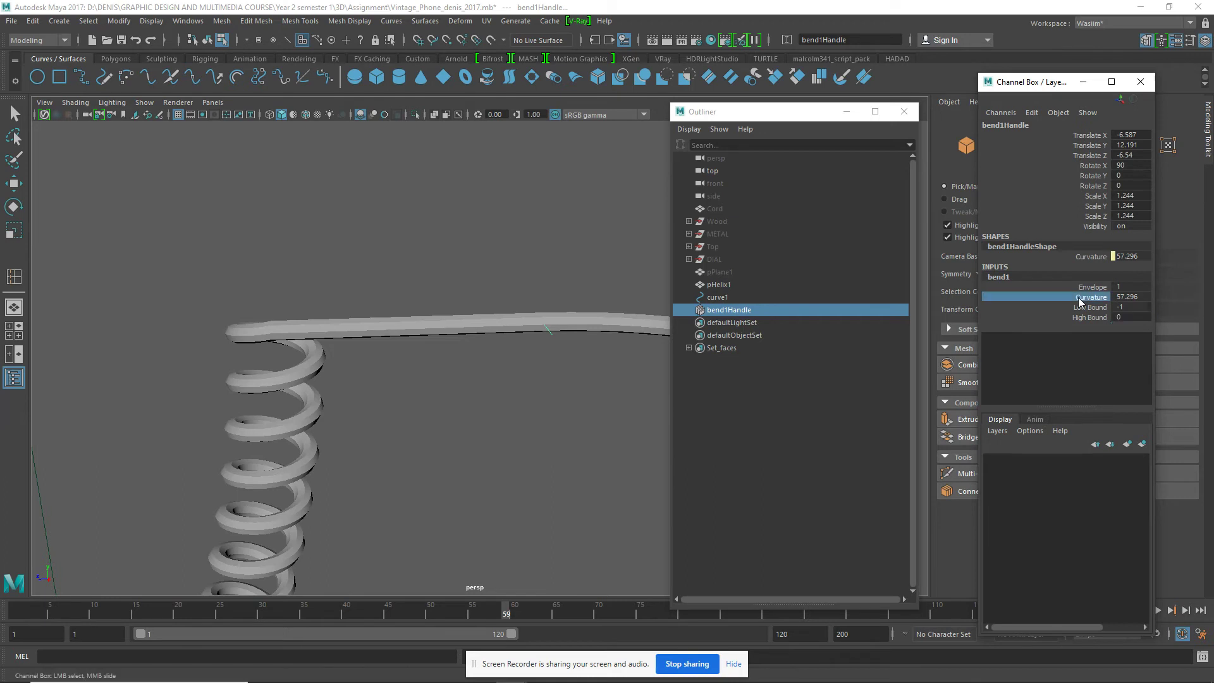
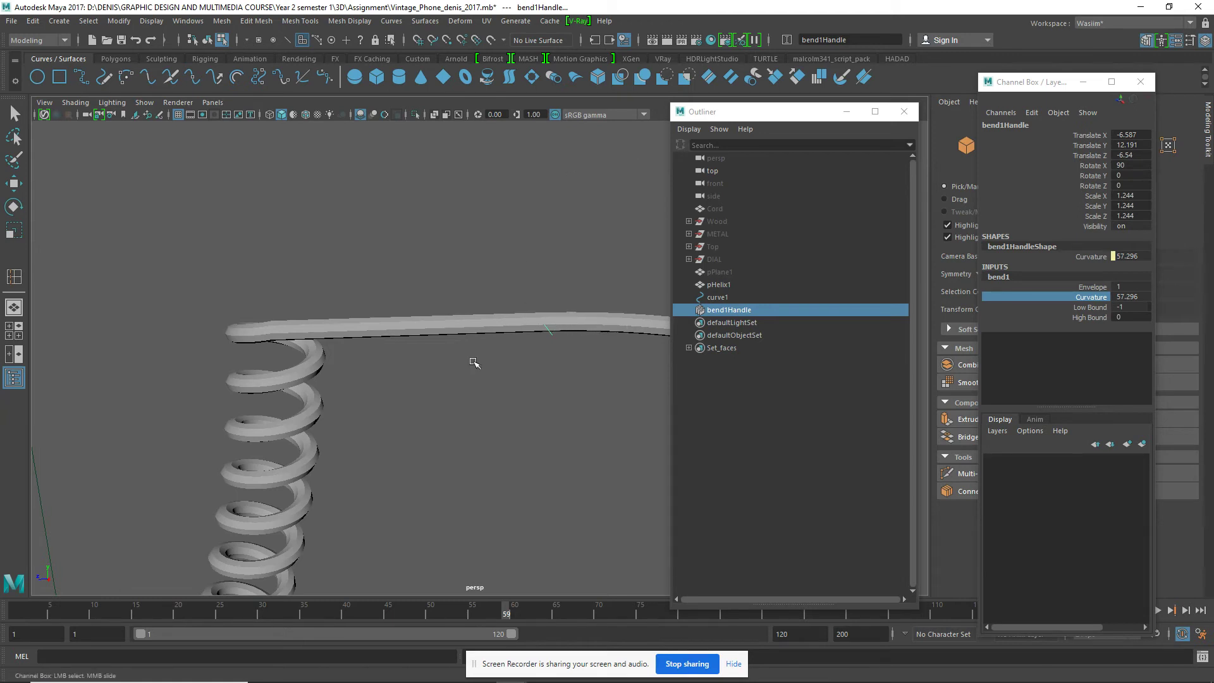
Rotate bend1Handle so its Rotate Z is exactly 90 degrees
key("e")
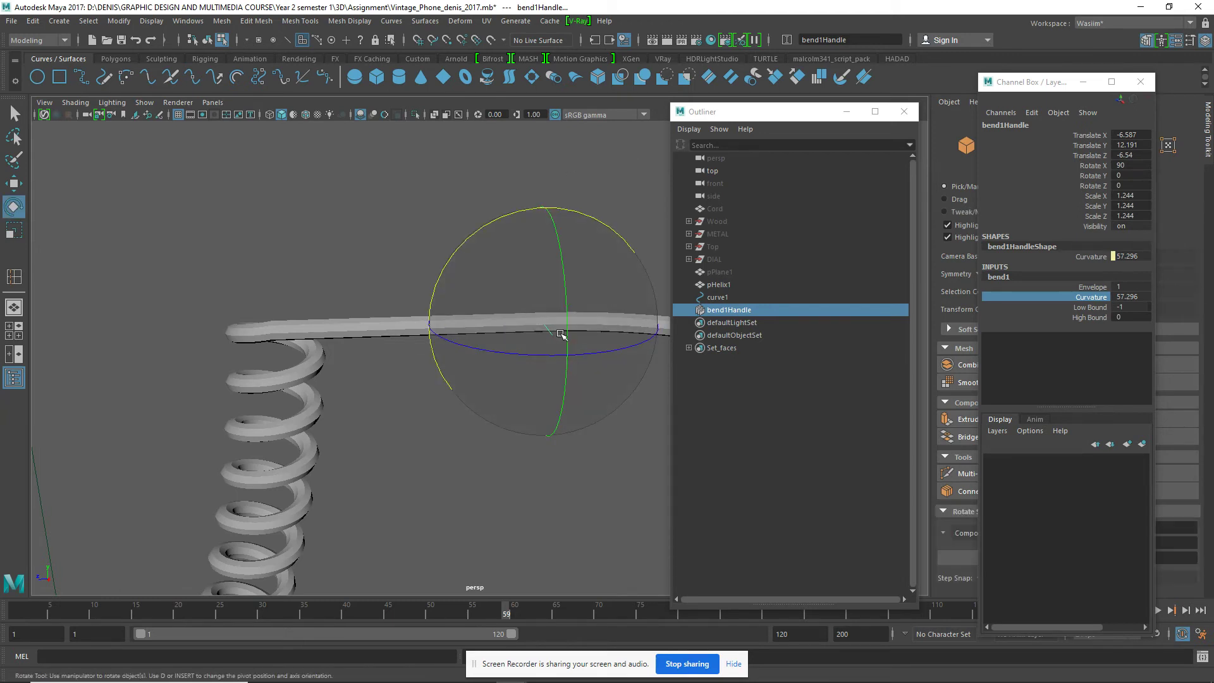
left_click_drag(564, 338, 557, 250)
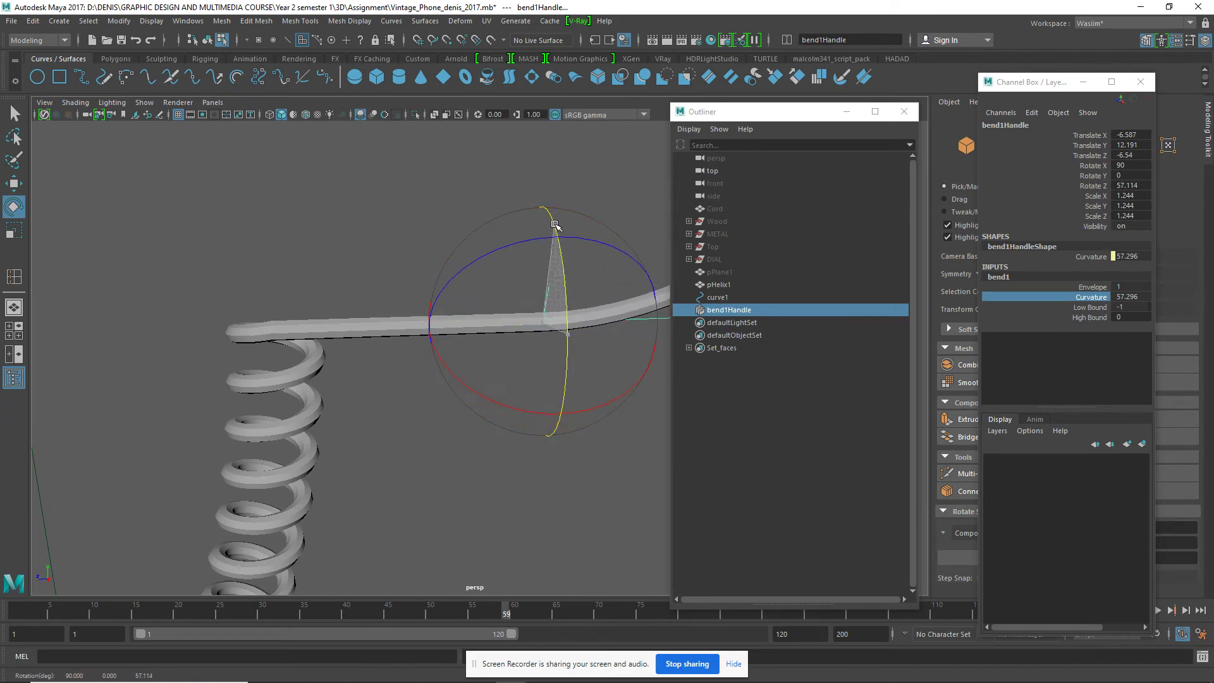
left_click_drag(557, 250, 548, 222)
double_click(1131, 185)
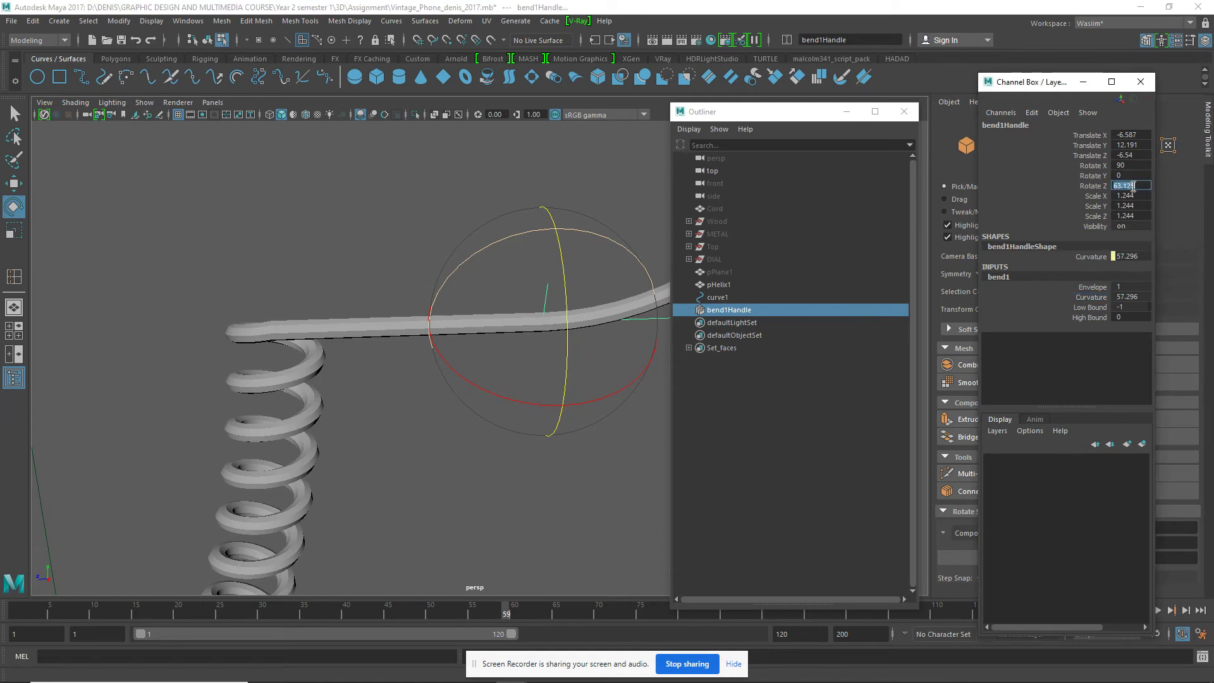
type("90")
key("Return")
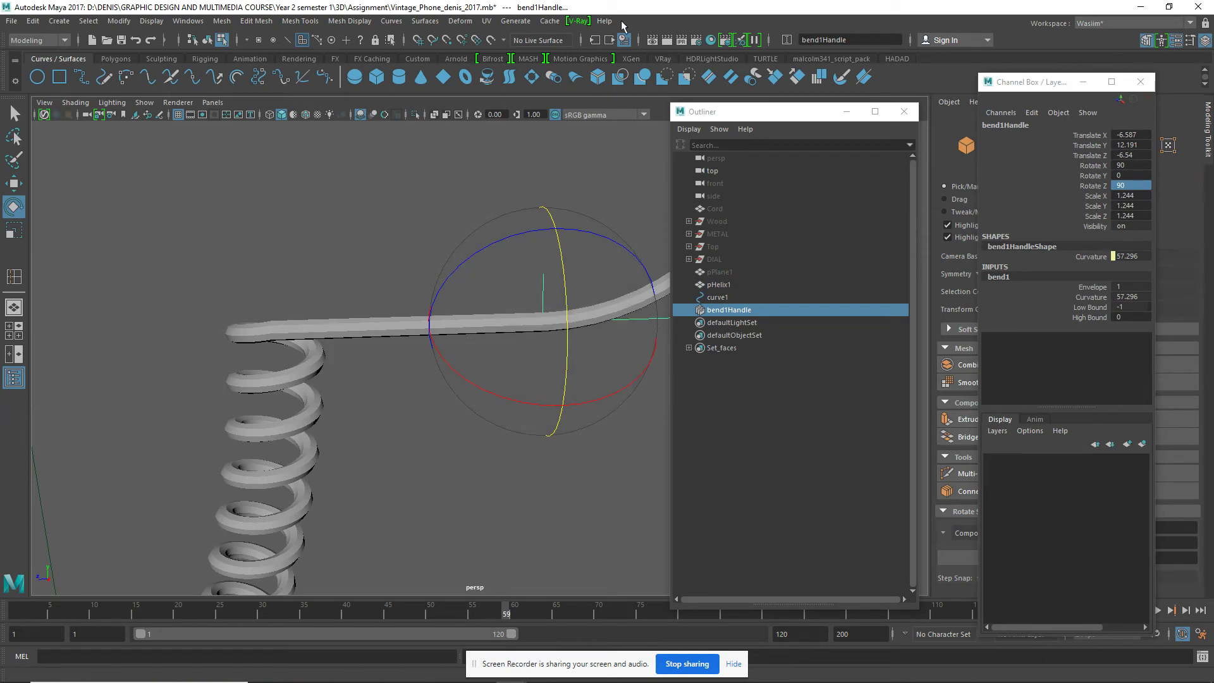
Move bend1Handle left along the tube toward the top of the coil
key("w")
mouse_move(505, 321)
left_mouse_down()
mouse_move(411, 326)
mouse_move(182, 305)
left_mouse_up()
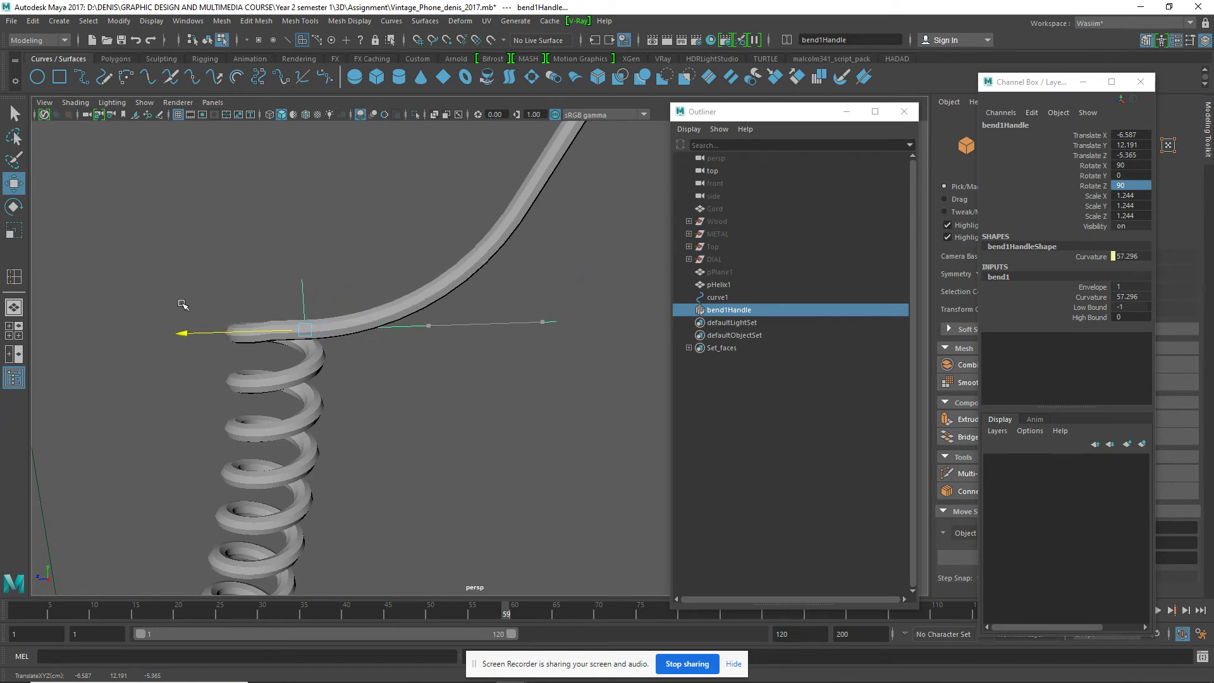
mouse_move(352, 347)
left_mouse_down("alt")
mouse_move(379, 374)
mouse_move(442, 374)
mouse_move(476, 346)
mouse_move(404, 346)
left_mouse_up("alt")
Scale bend1Handle down uniformly to 0.225 to sharpen the bend
key("r")
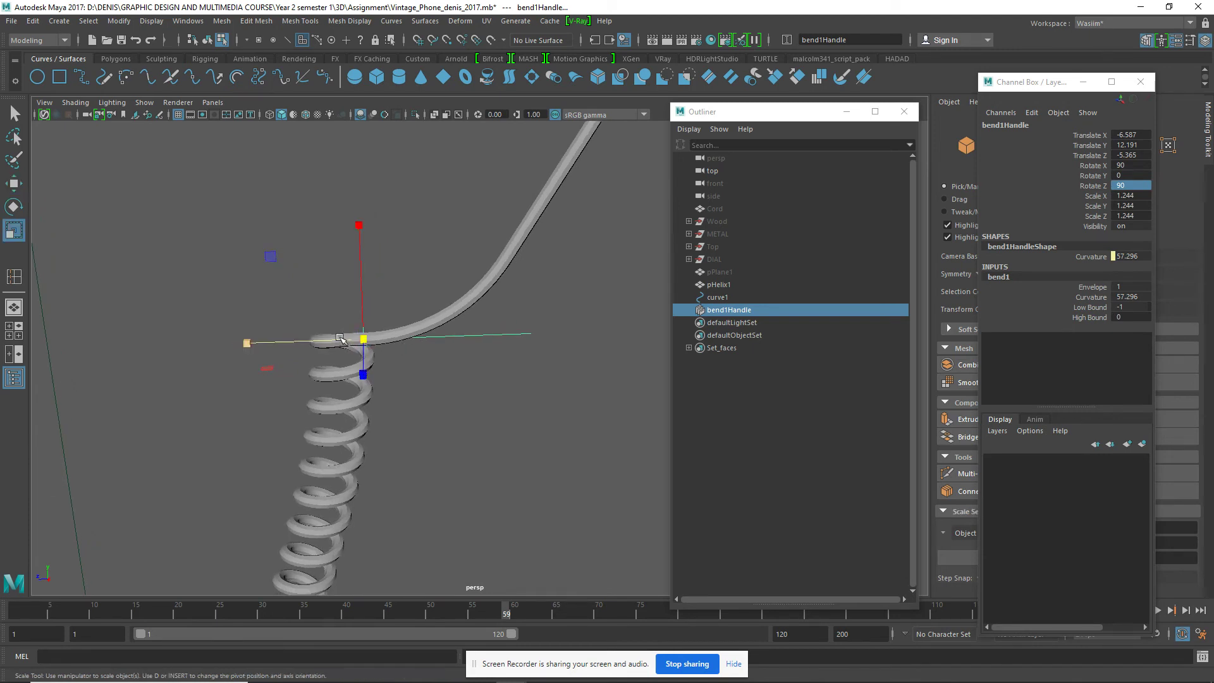
left_click(364, 340)
mouse_move(364, 340)
left_mouse_down()
mouse_move(135, 325)
mouse_move(153, 321)
left_mouse_up()
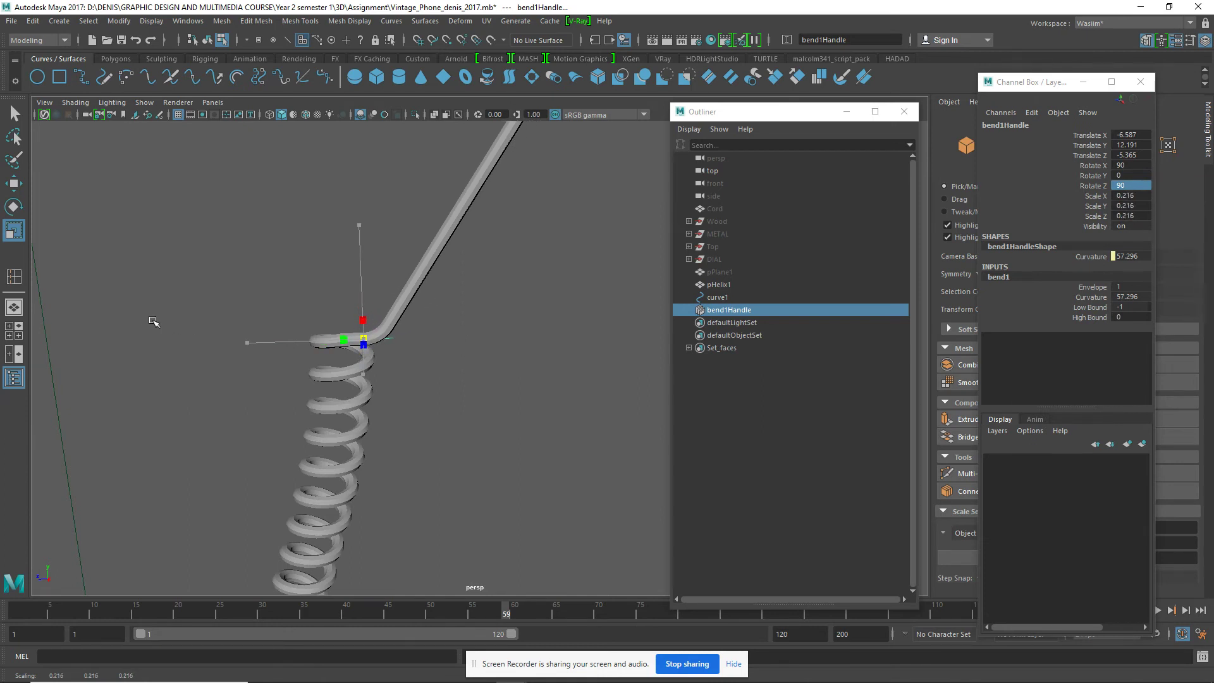
mouse_move(388, 343)
left_mouse_down()
mouse_move(392, 360)
mouse_move(478, 334)
left_mouse_up()
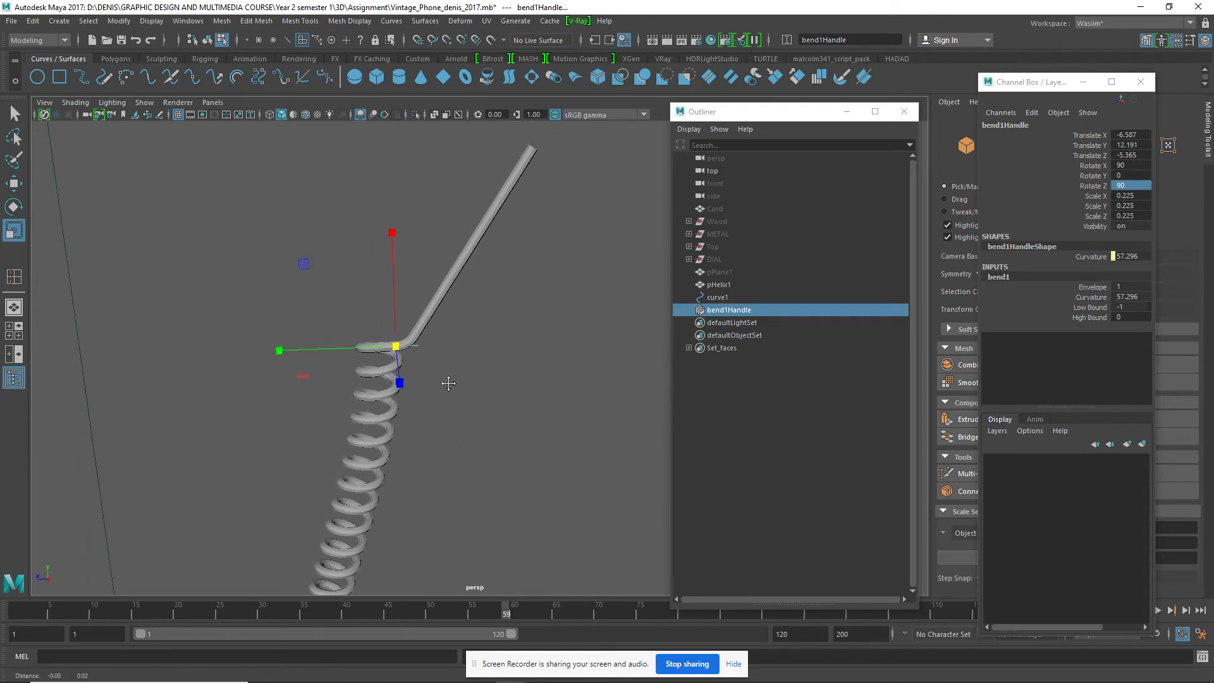
left_click_drag(447, 379, 490, 318, "alt")
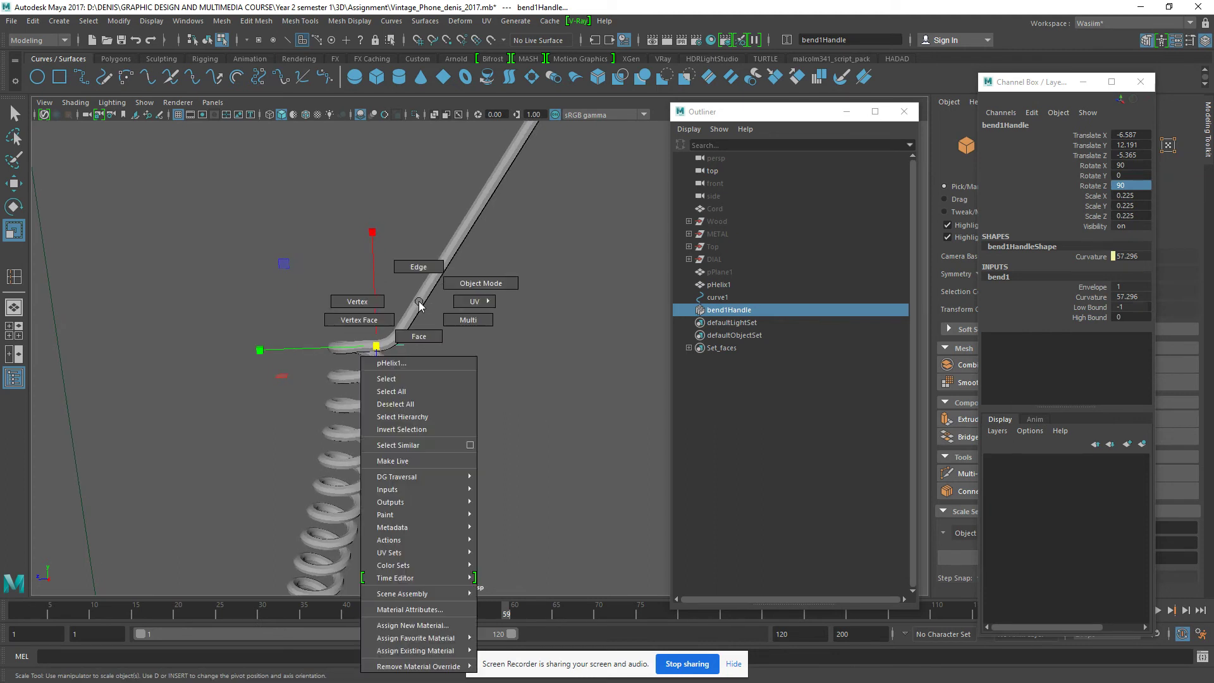
right_click_drag(421, 303, 479, 286)
left_click(14, 114)
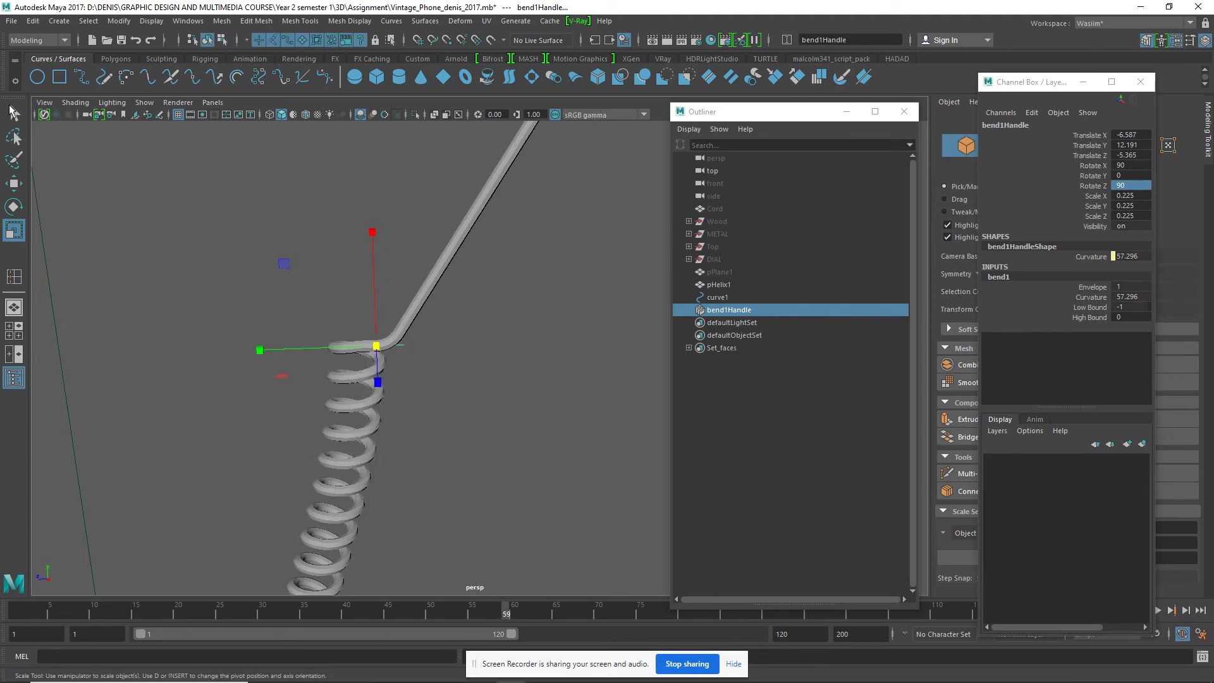
Delete pHelix1's history with Edit > Delete by Type > History, keeping the sharp bend
left_click(412, 311)
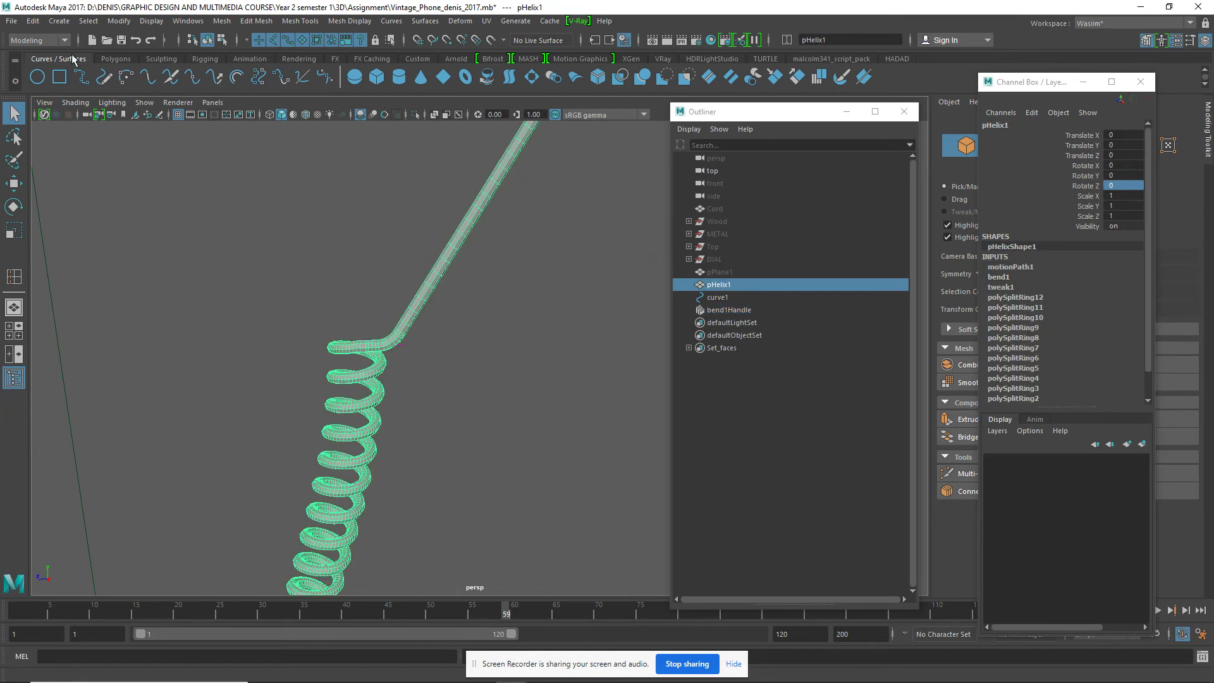
left_click(39, 23)
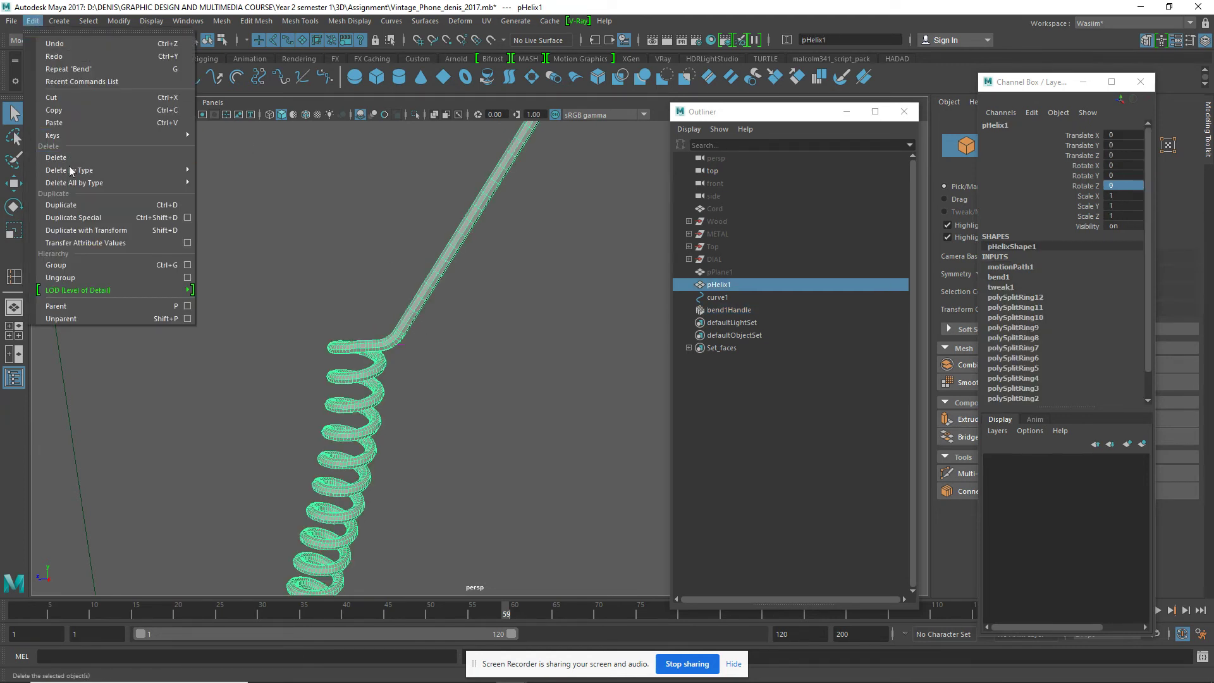
mouse_move(69, 170)
left_click(224, 183)
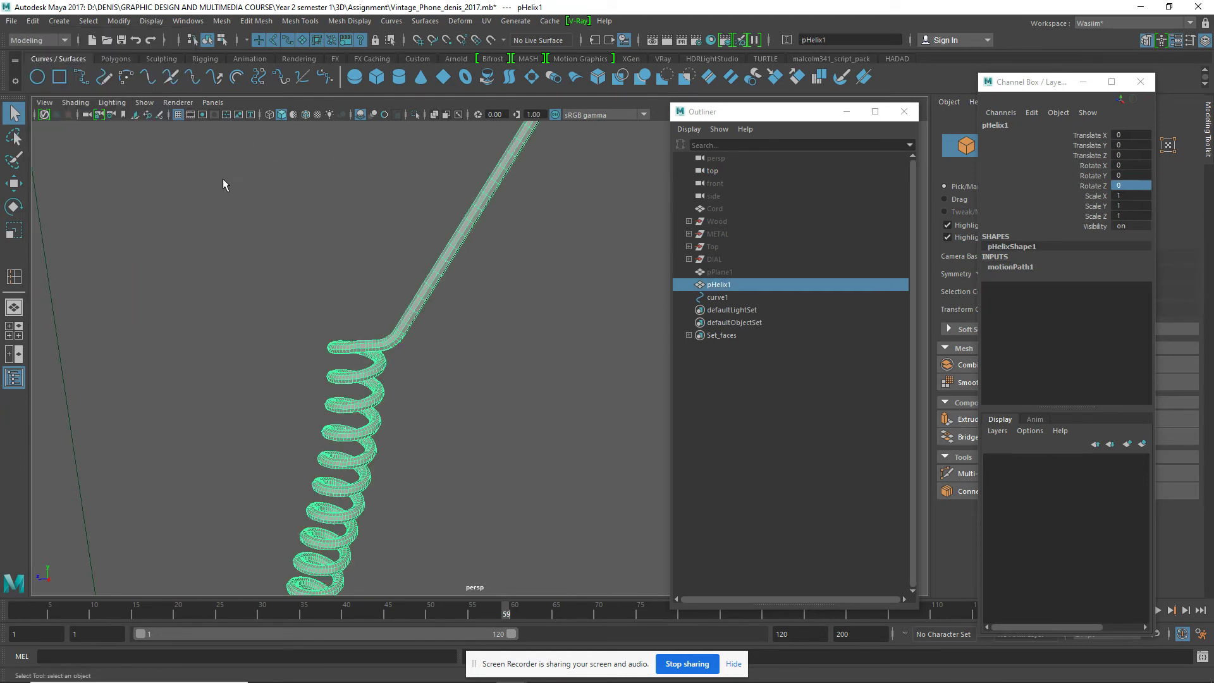
left_click(475, 268)
mouse_move(454, 271)
middle_mouse_down("alt")
mouse_move(406, 424)
mouse_move(429, 325)
middle_mouse_up("alt")
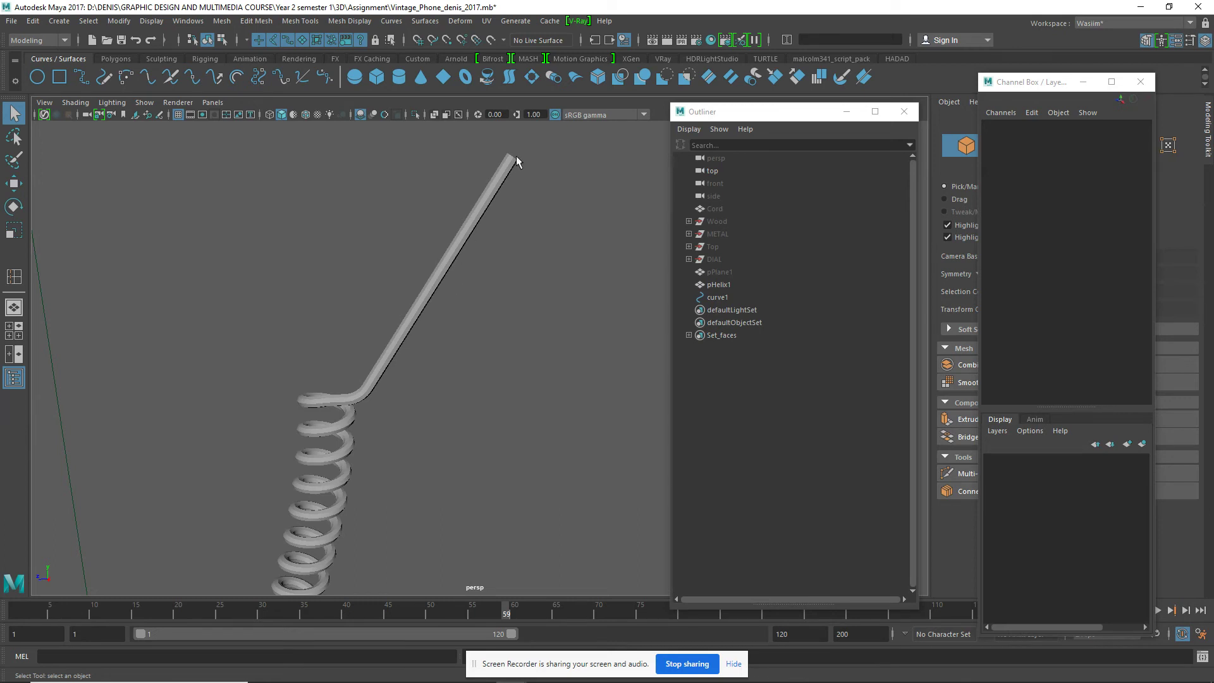
left_click(466, 231)
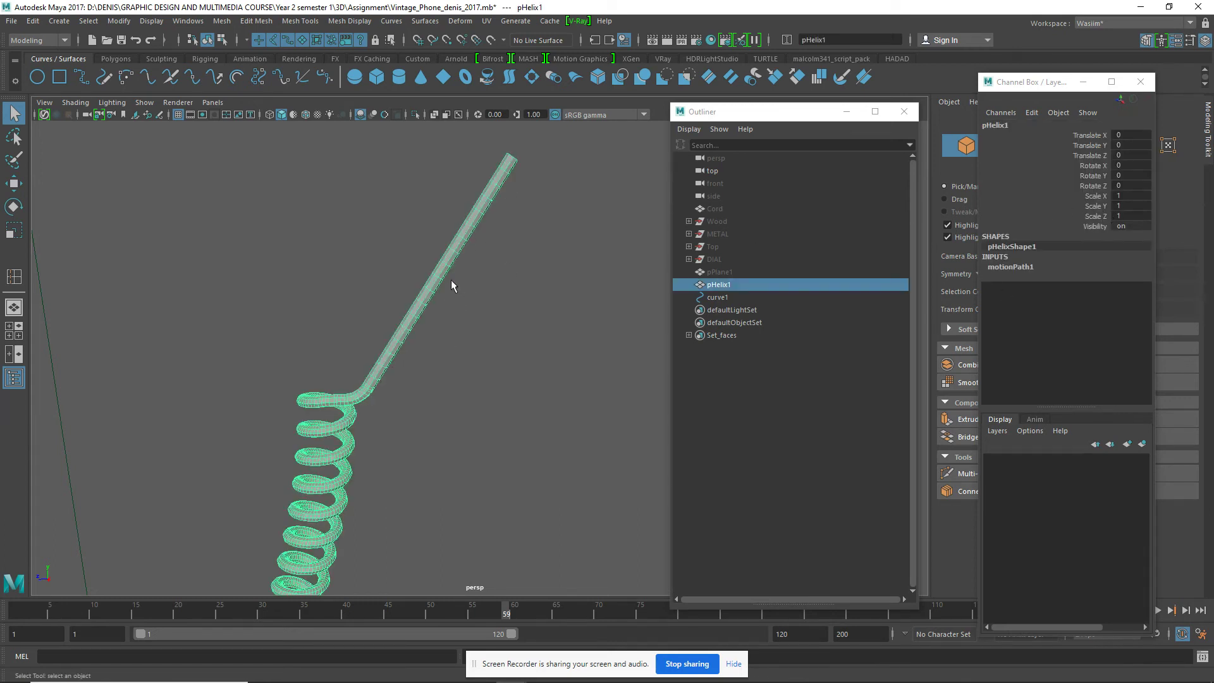
middle_click_drag(432, 312, 439, 325, "alt")
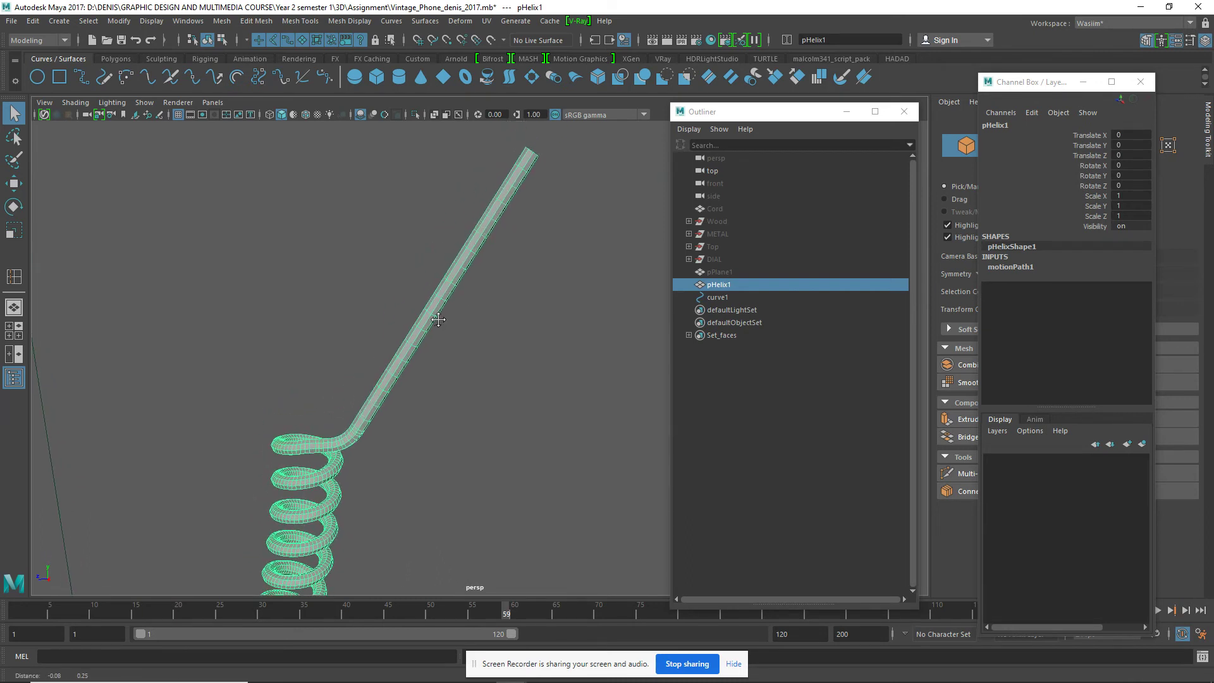
Activate the Insert Edge Loop Tool on the cord's edges
right_click_drag(423, 321, 421, 268)
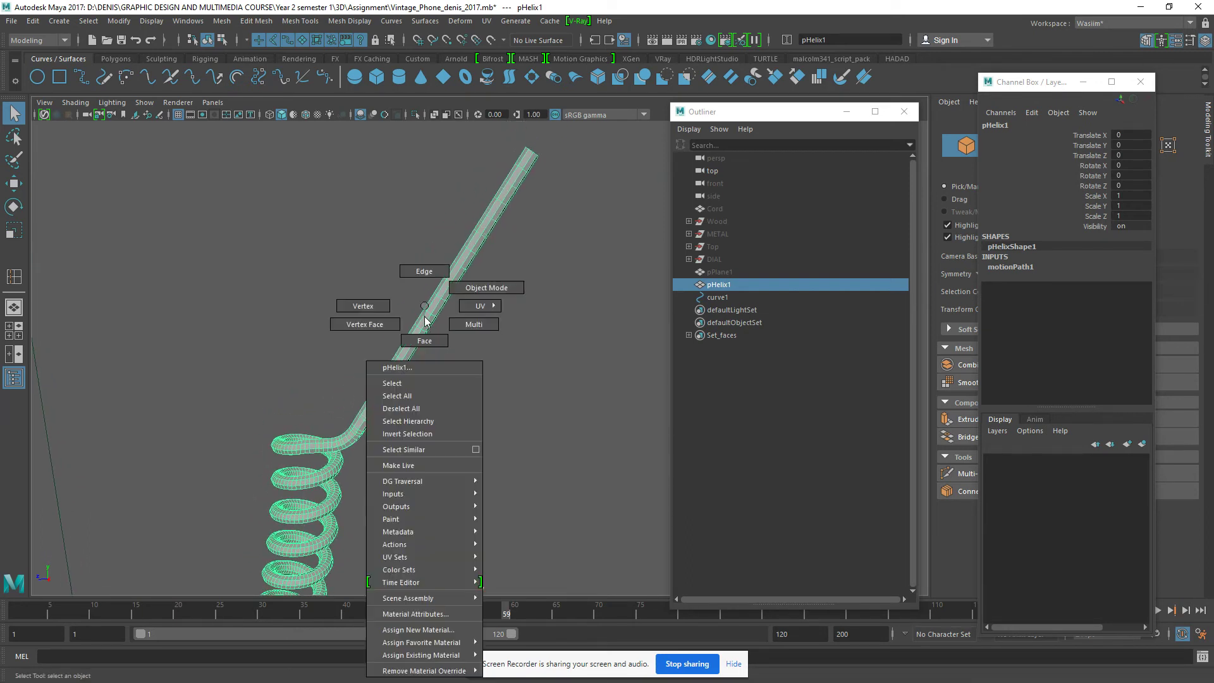
scroll(435, 340, "up", 2)
scroll(436, 342, "up", 1)
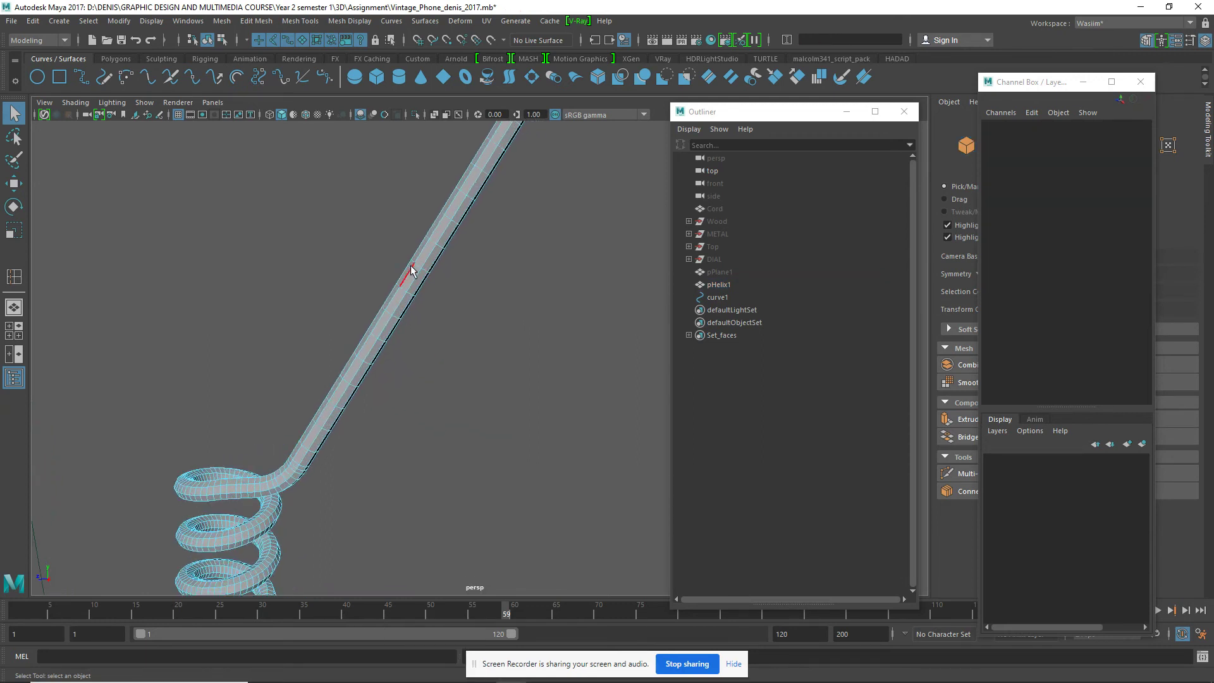
right_click_drag(403, 301, 403, 372, "shift")
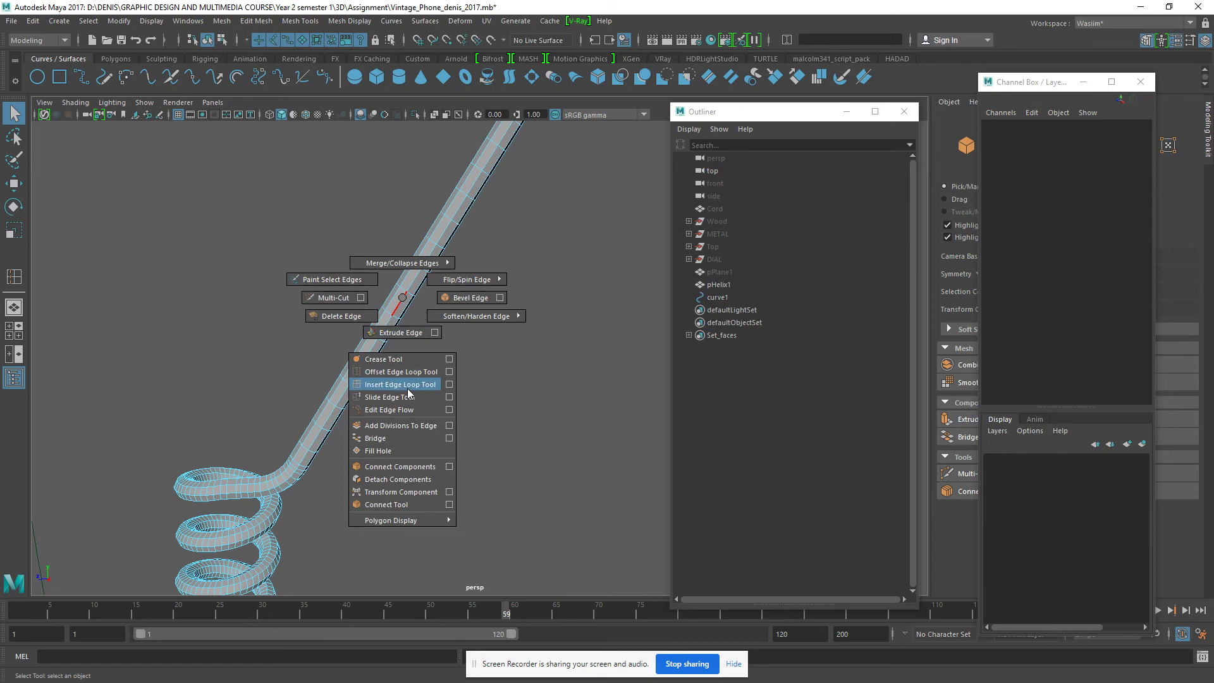
right_click_drag(403, 373, 403, 385, "shift")
mouse_move(432, 334)
left_mouse_down("alt")
mouse_move(431, 318)
mouse_move(441, 346)
left_mouse_up("alt")
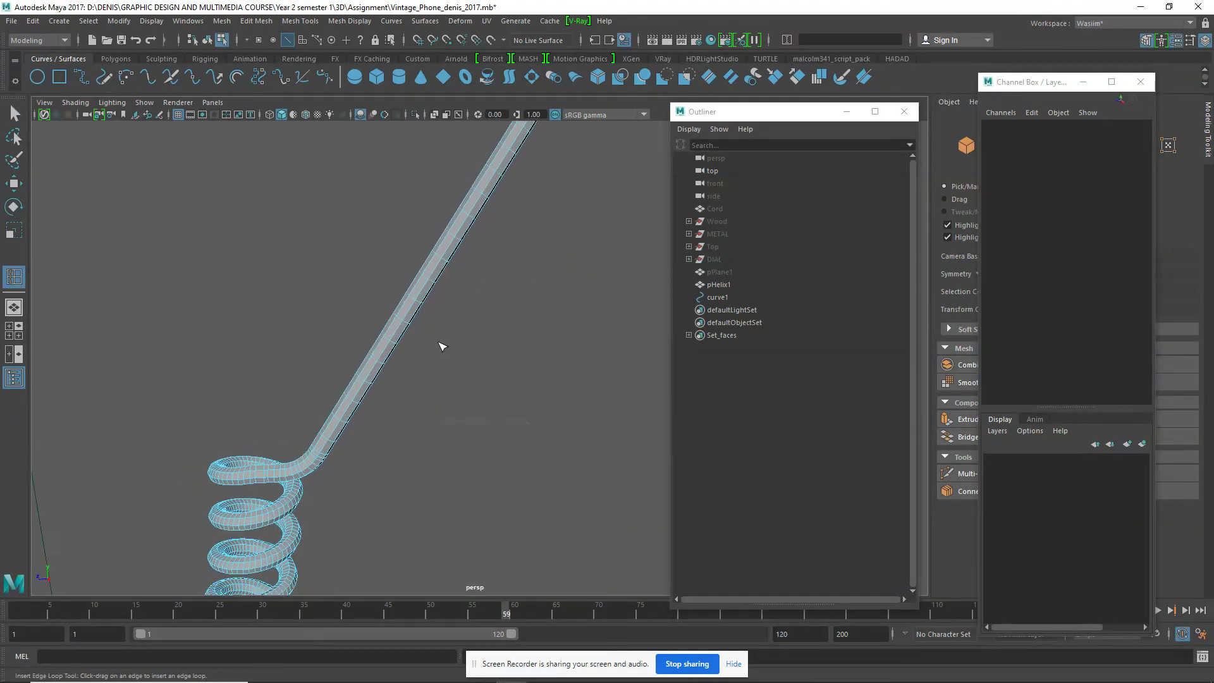
Insert a row of edge loops across the straight diagonal section of the tube
left_click(383, 336)
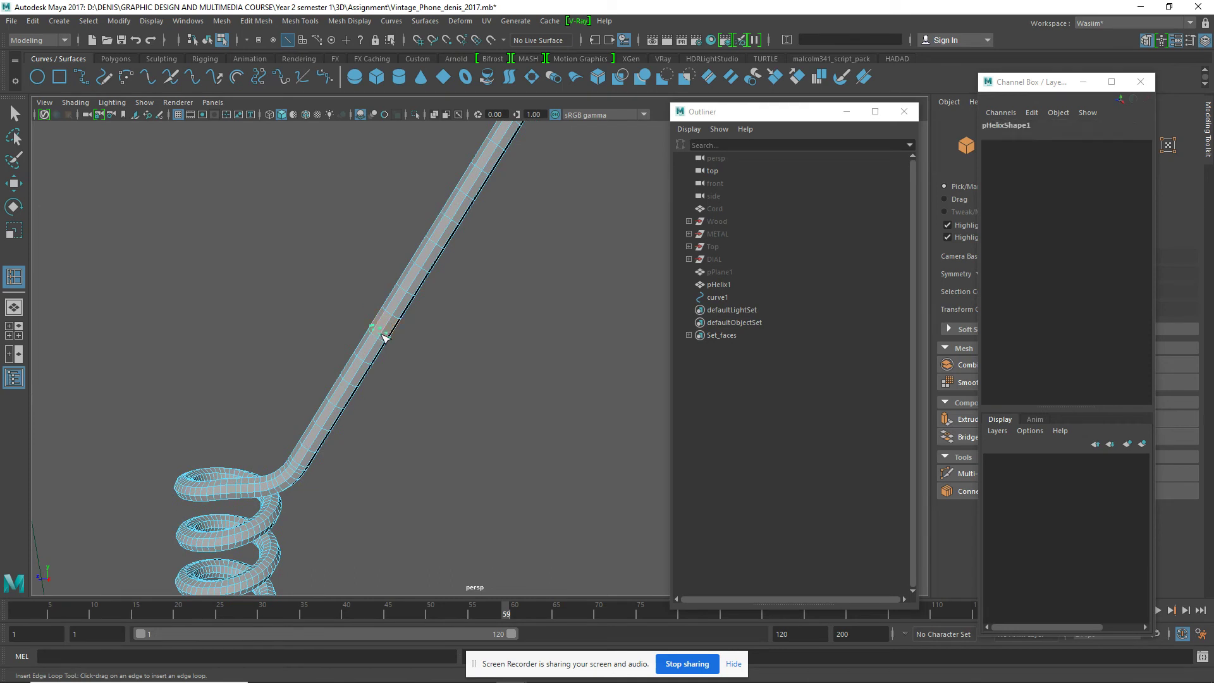
left_click(387, 327)
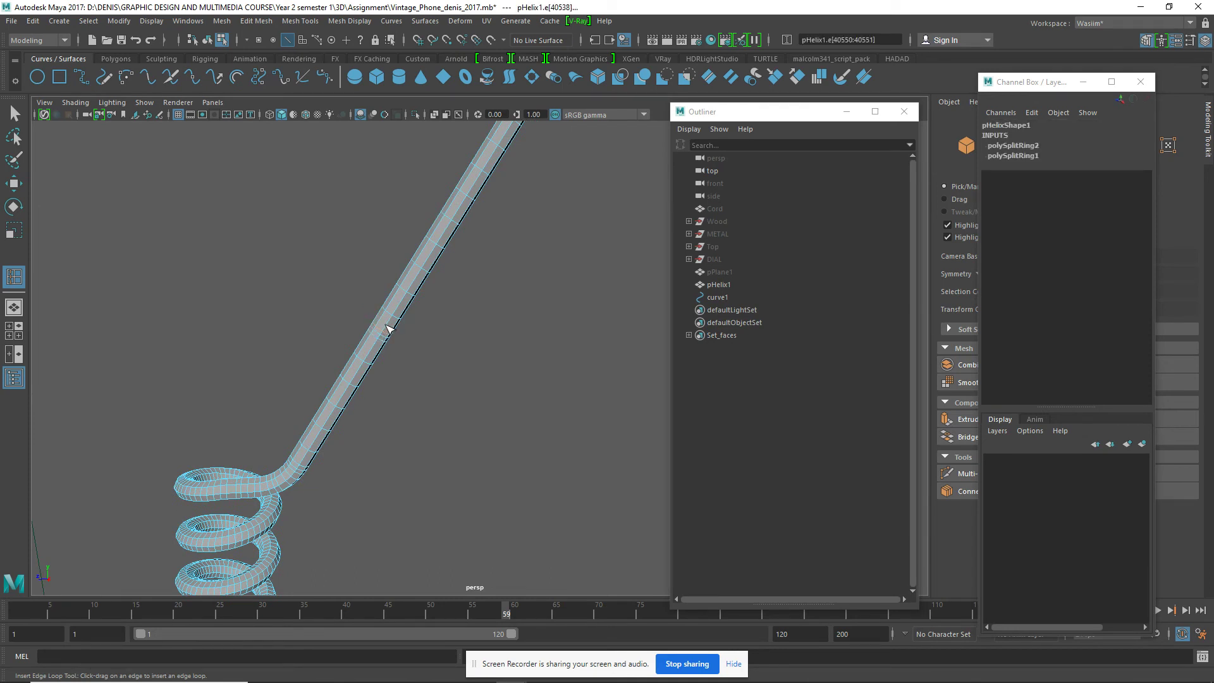
left_click(392, 322)
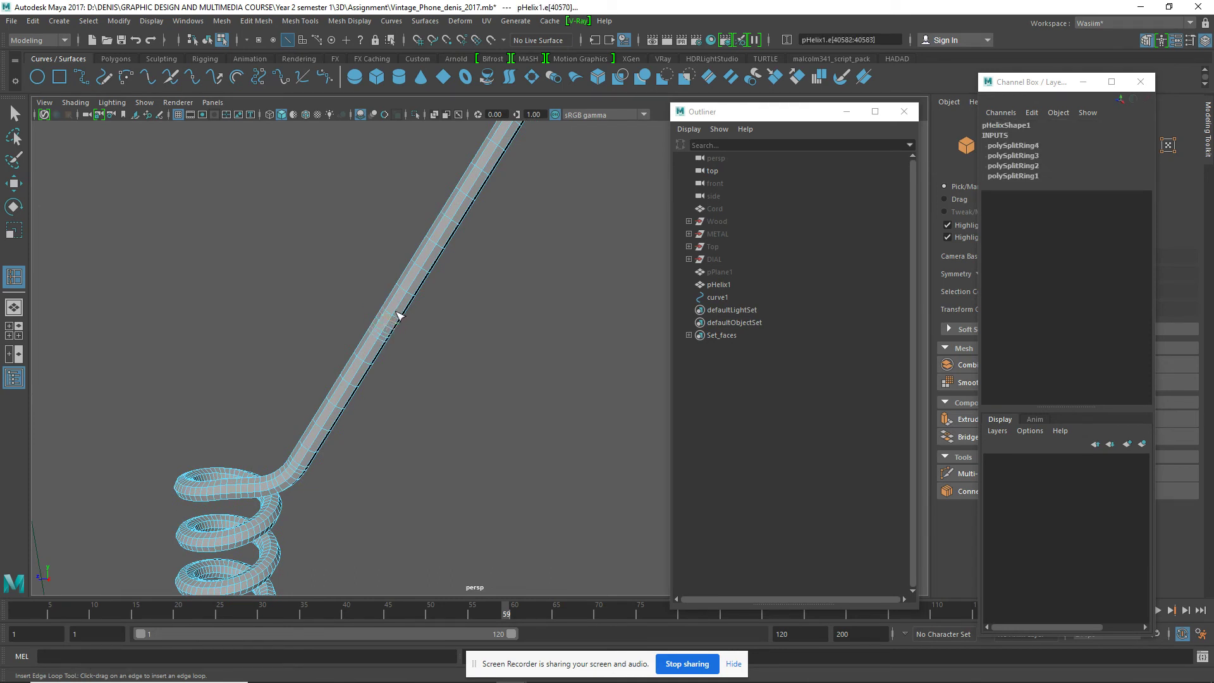
left_click(402, 309)
left_click(402, 306)
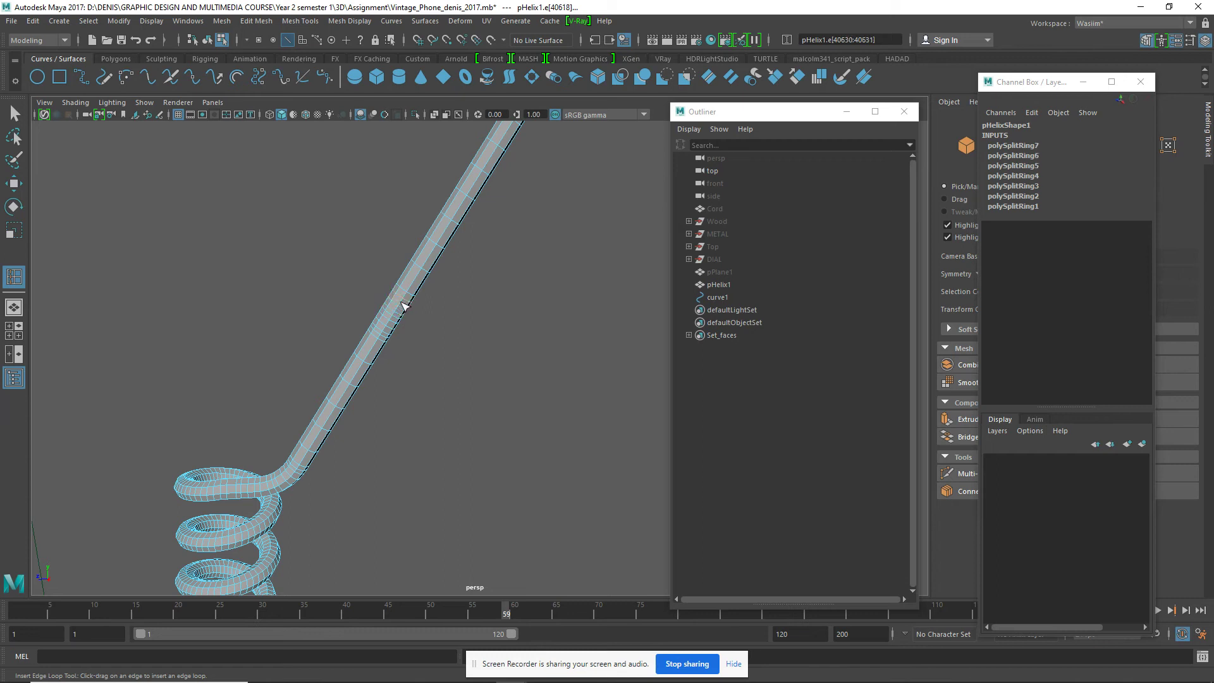
left_click(401, 304)
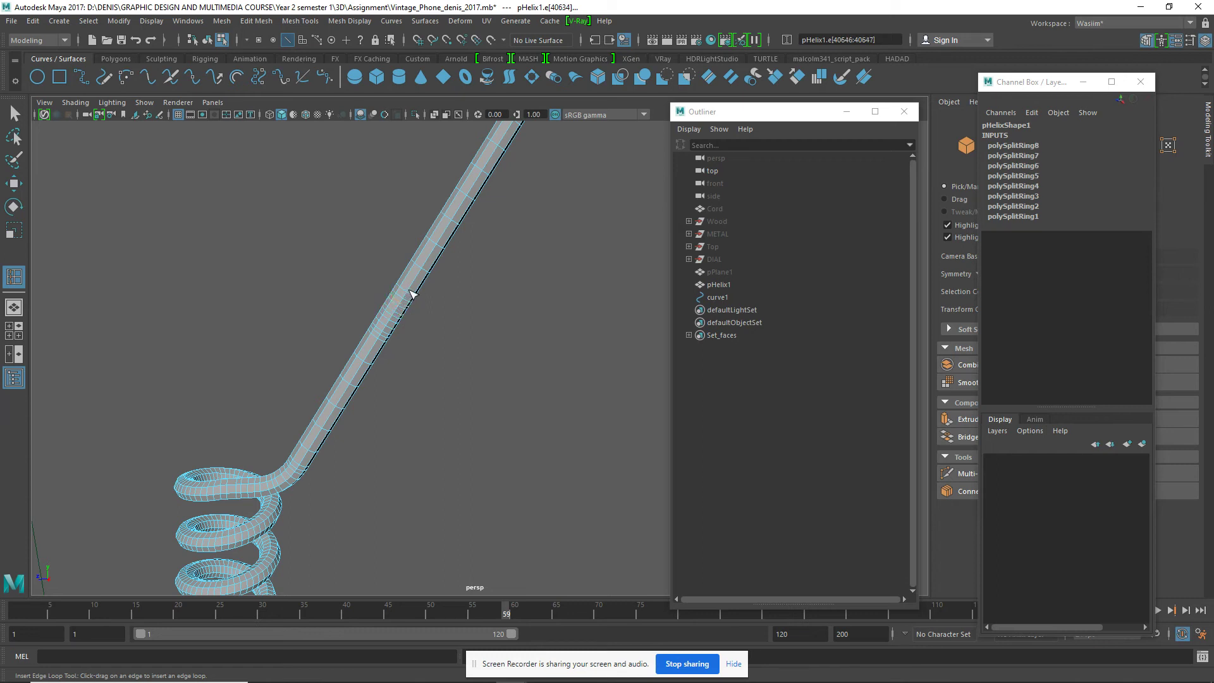
left_click(414, 289)
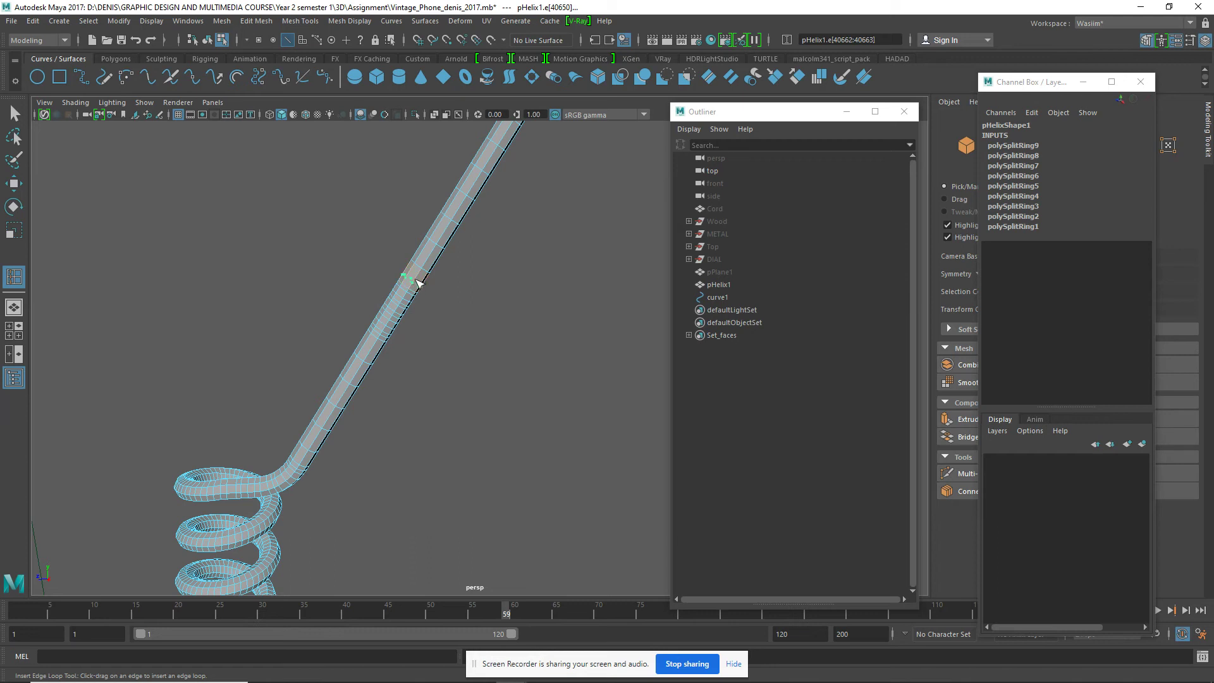
left_click(417, 280)
left_click(419, 273)
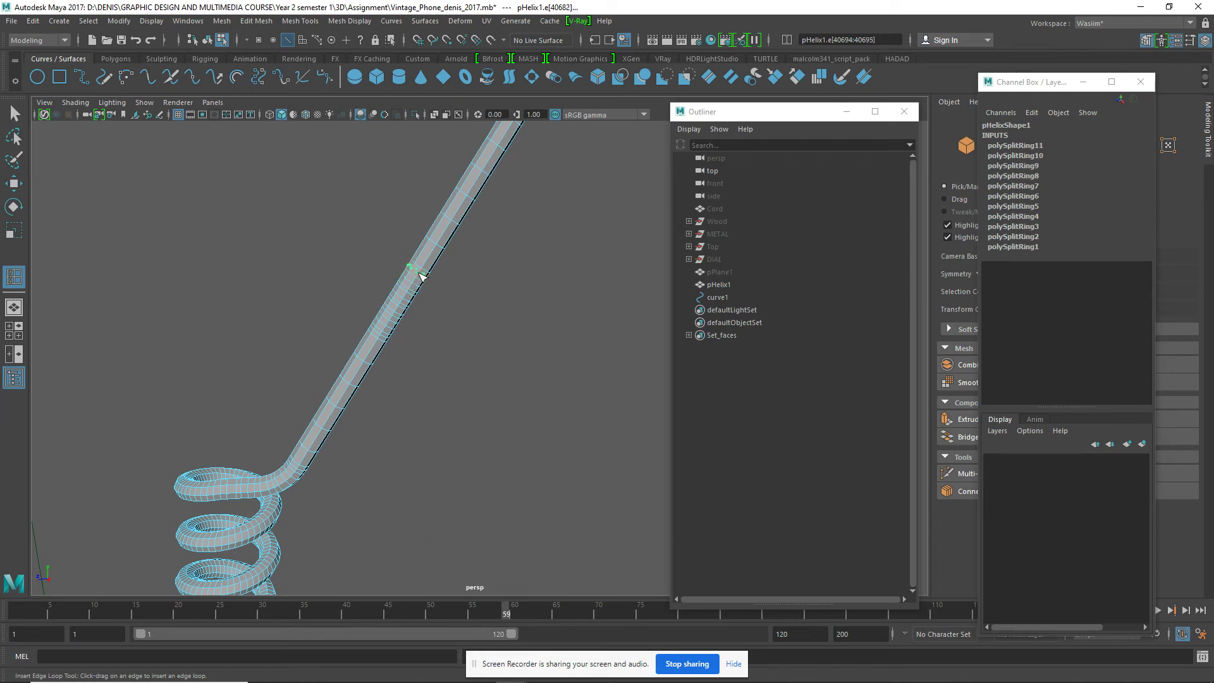
left_click(402, 317)
left_click(393, 326)
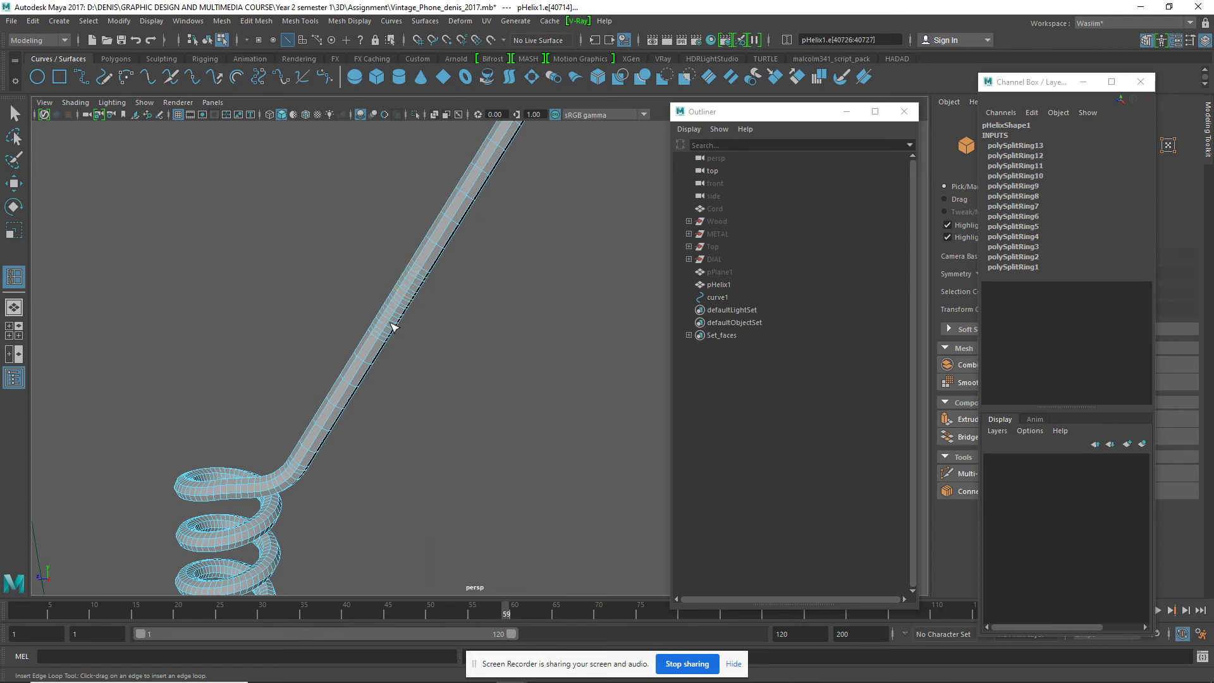
left_click(389, 324)
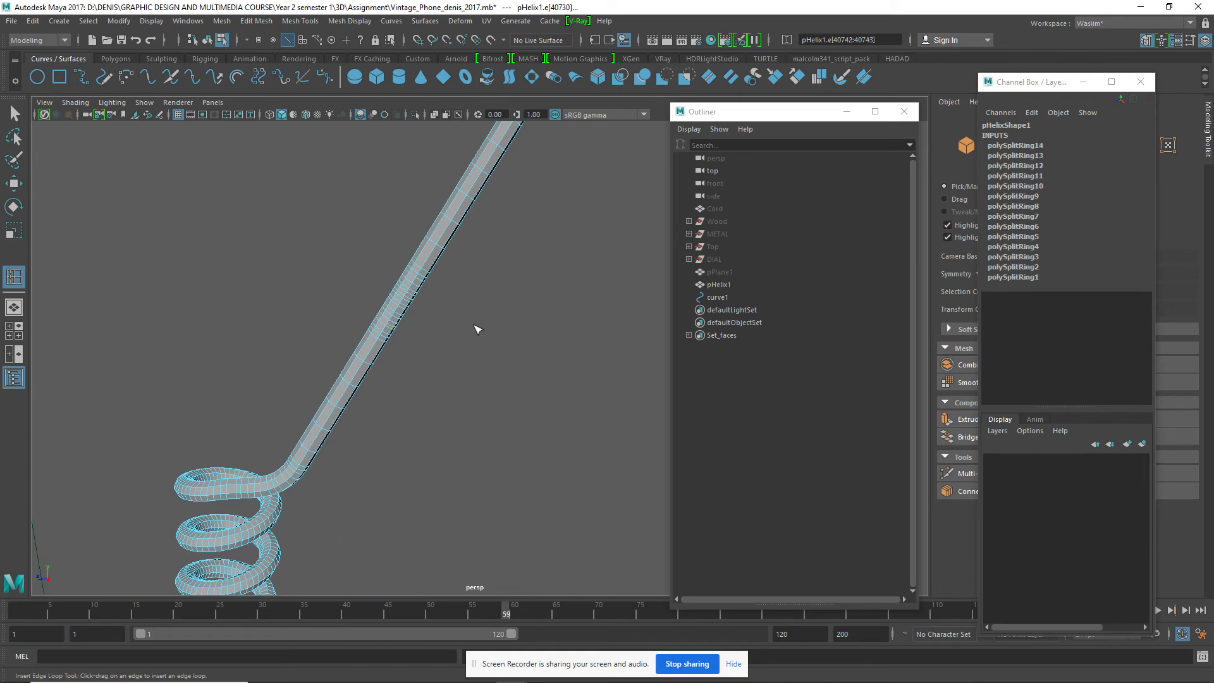
Zoom and pan to review the straight tube now split by fourteen loops
scroll(468, 291, "down", 2)
scroll(509, 307, "down", 1)
scroll(516, 307, "down", 2)
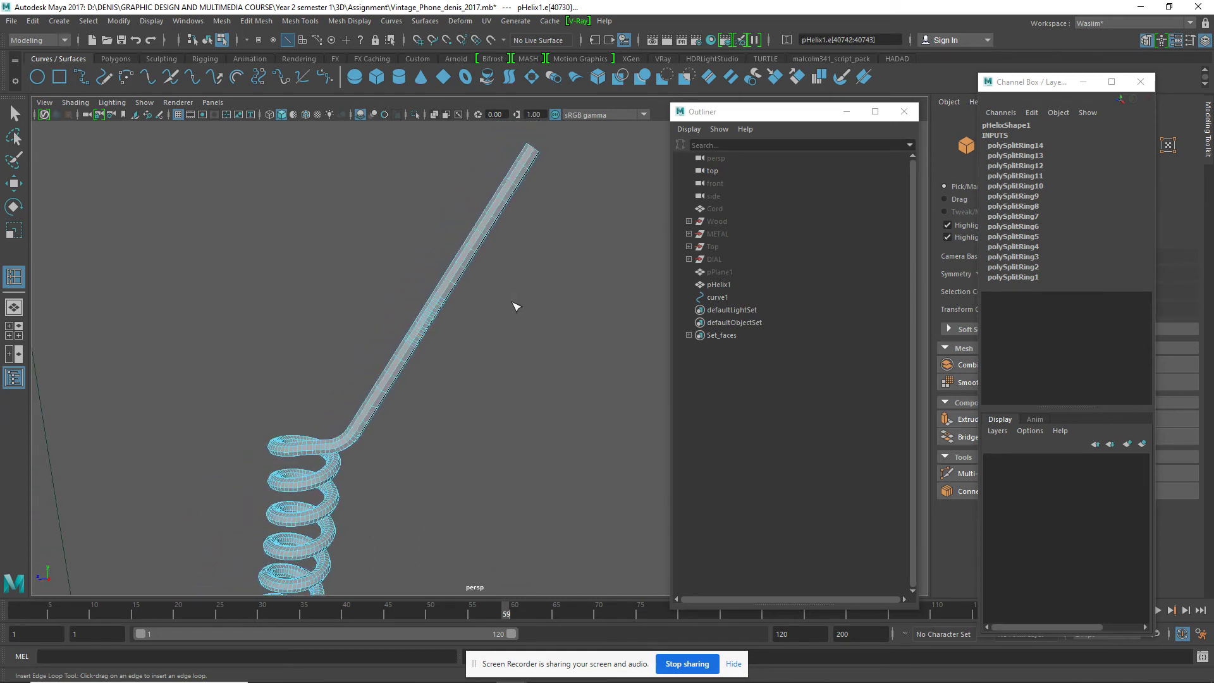
scroll(457, 339, "up", 2)
scroll(452, 326, "down", 1)
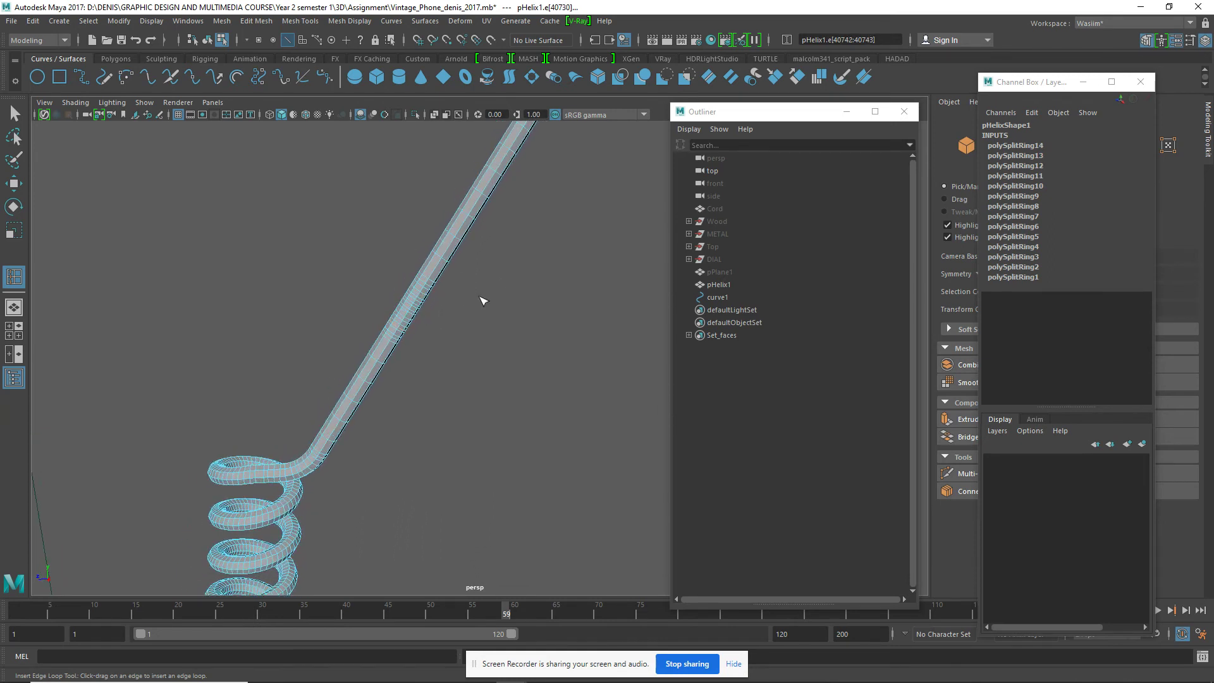
scroll(483, 299, "up", 1)
scroll(483, 298, "up", 1)
middle_click_drag(480, 256, 428, 330, "alt")
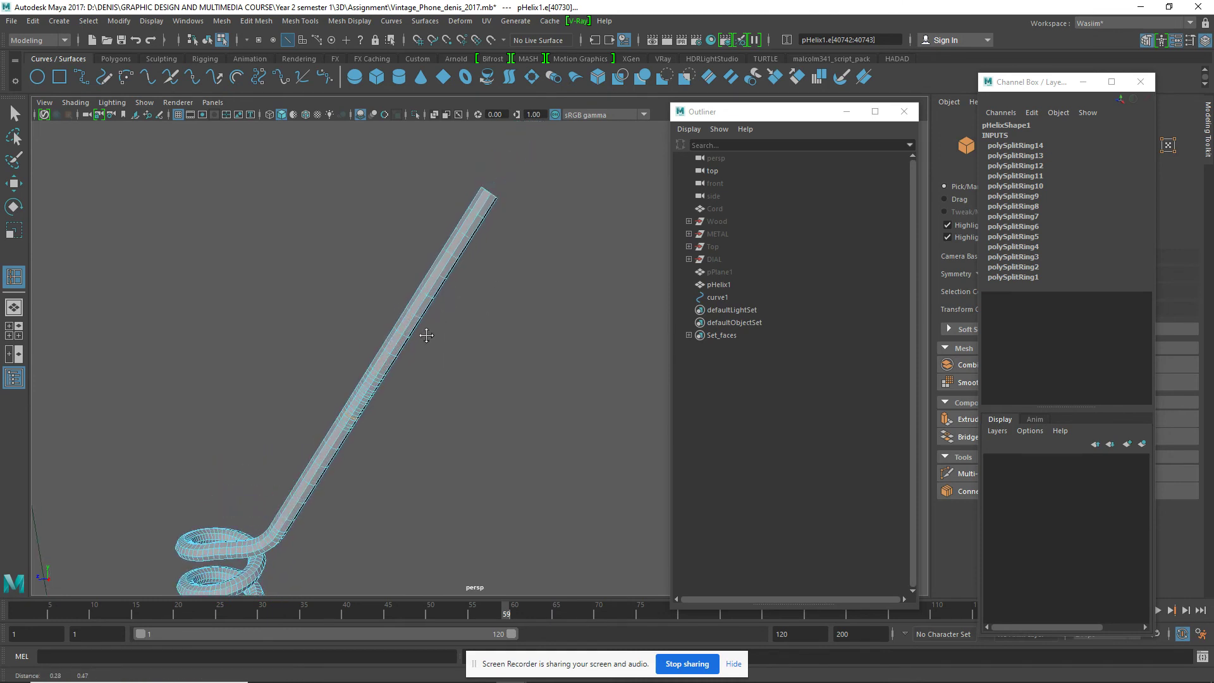
right_click_drag(393, 348, 393, 341)
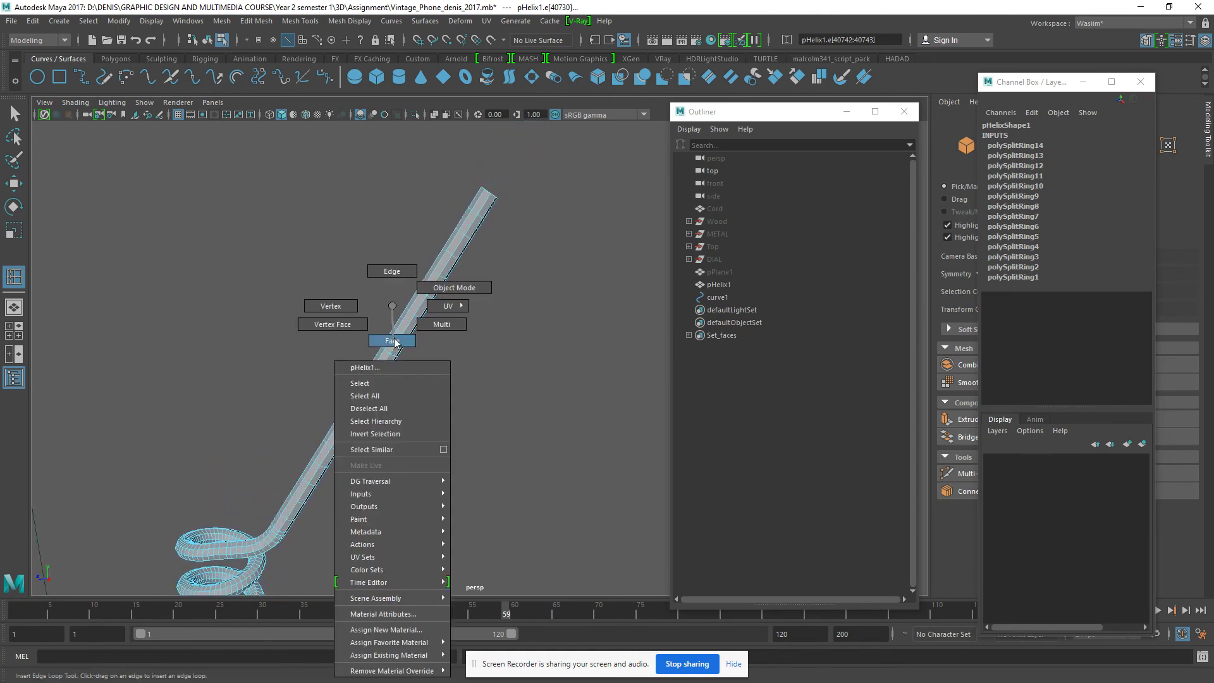
Marquee-select all faces of the cord's straight diagonal section in face mode
left_click_drag(301, 133, 582, 438)
key("q")
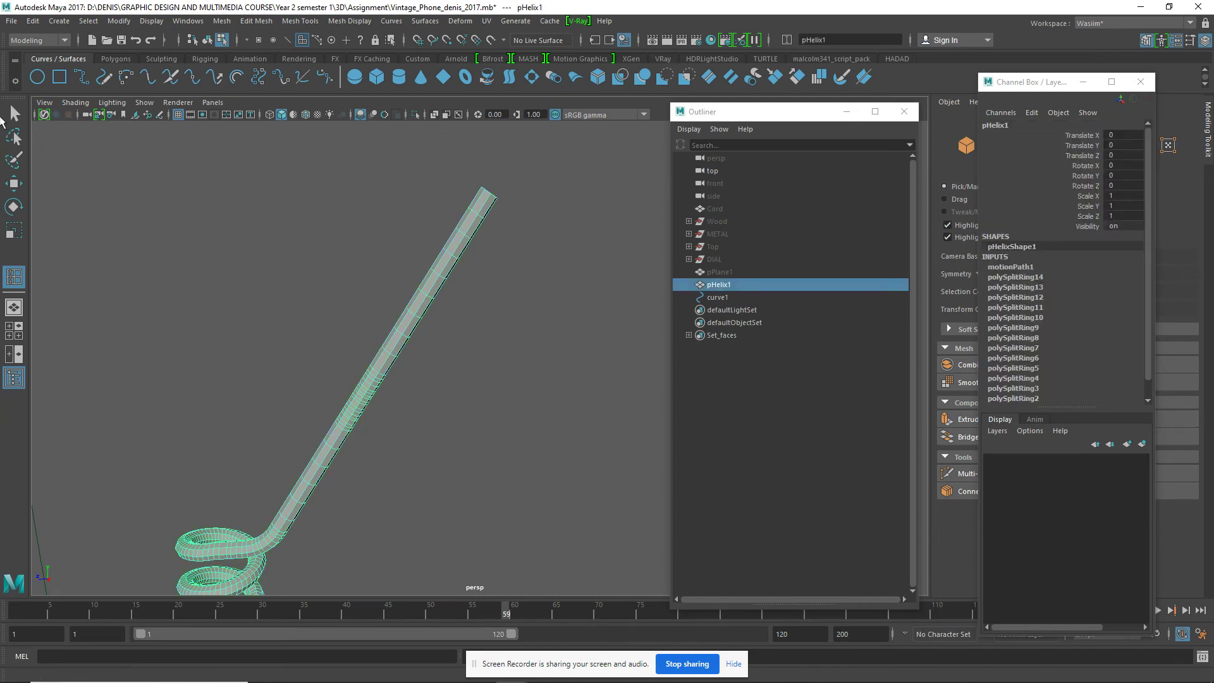
right_click_drag(479, 220, 473, 256)
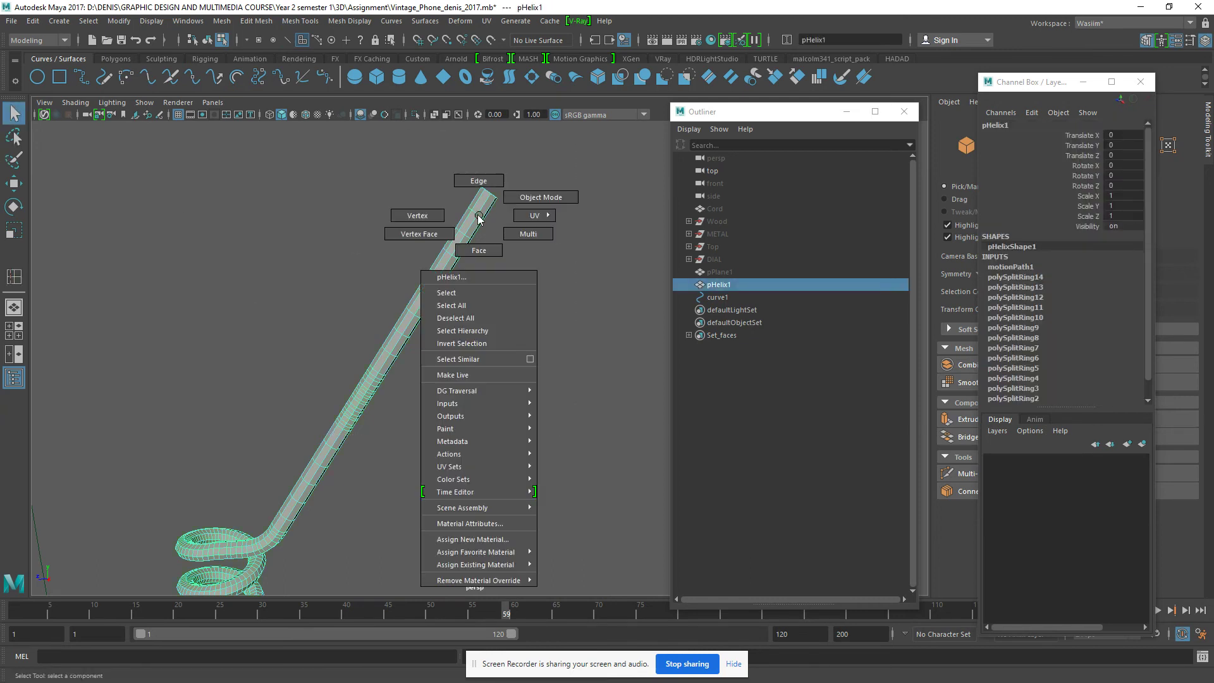
left_click_drag(308, 159, 545, 435)
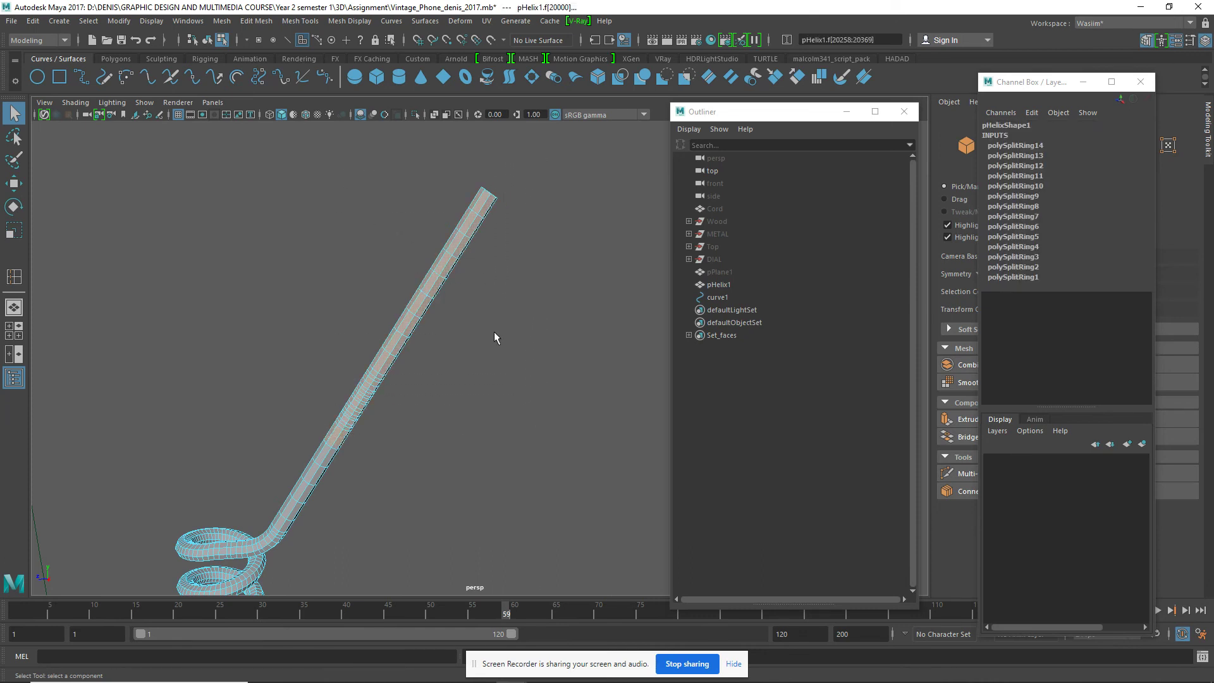
mouse_move(494, 332)
left_mouse_down("alt")
mouse_move(272, 359)
mouse_move(452, 376)
mouse_move(382, 380)
left_mouse_up("alt")
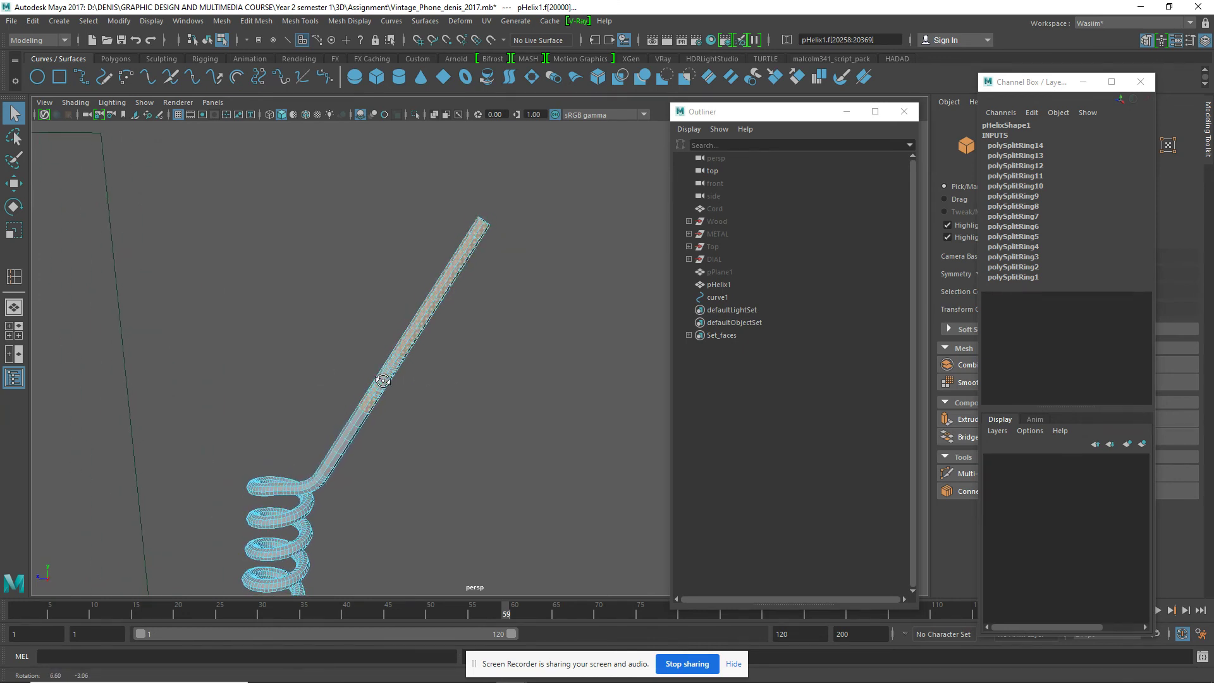
mouse_move(449, 335)
left_mouse_down("alt")
mouse_move(465, 332)
mouse_move(349, 406)
mouse_move(251, 495)
mouse_move(407, 360)
mouse_move(427, 357)
mouse_move(417, 358)
mouse_move(431, 340)
left_mouse_up("alt")
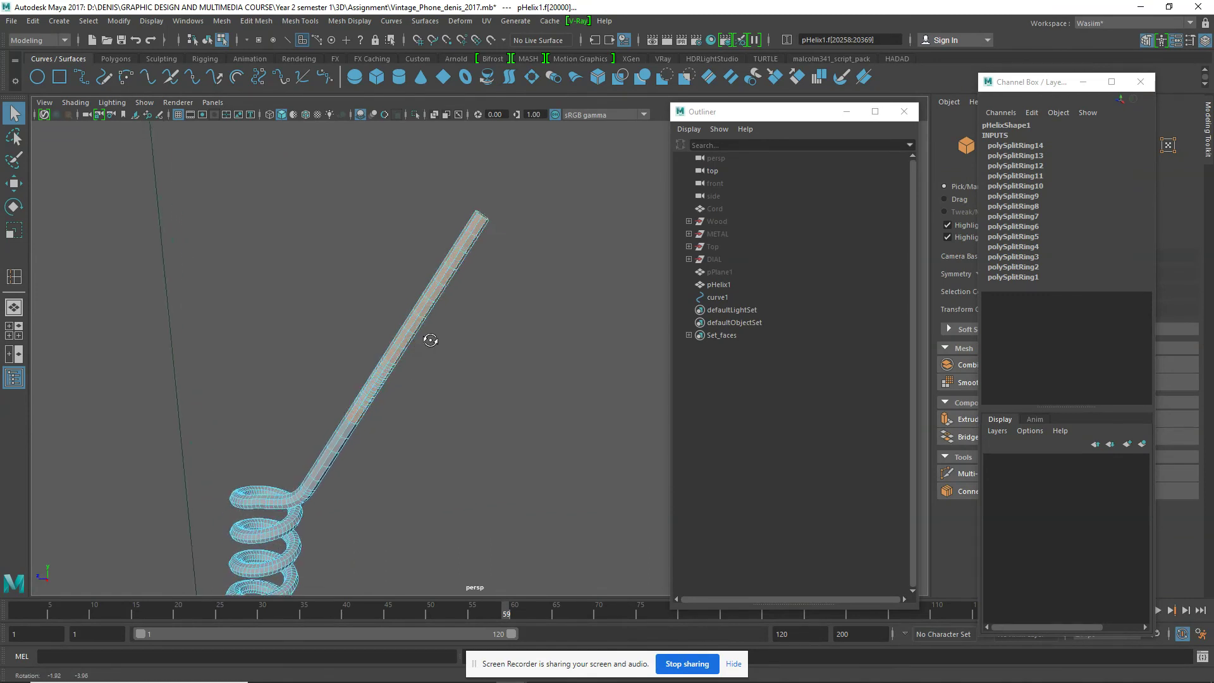
left_click(459, 21)
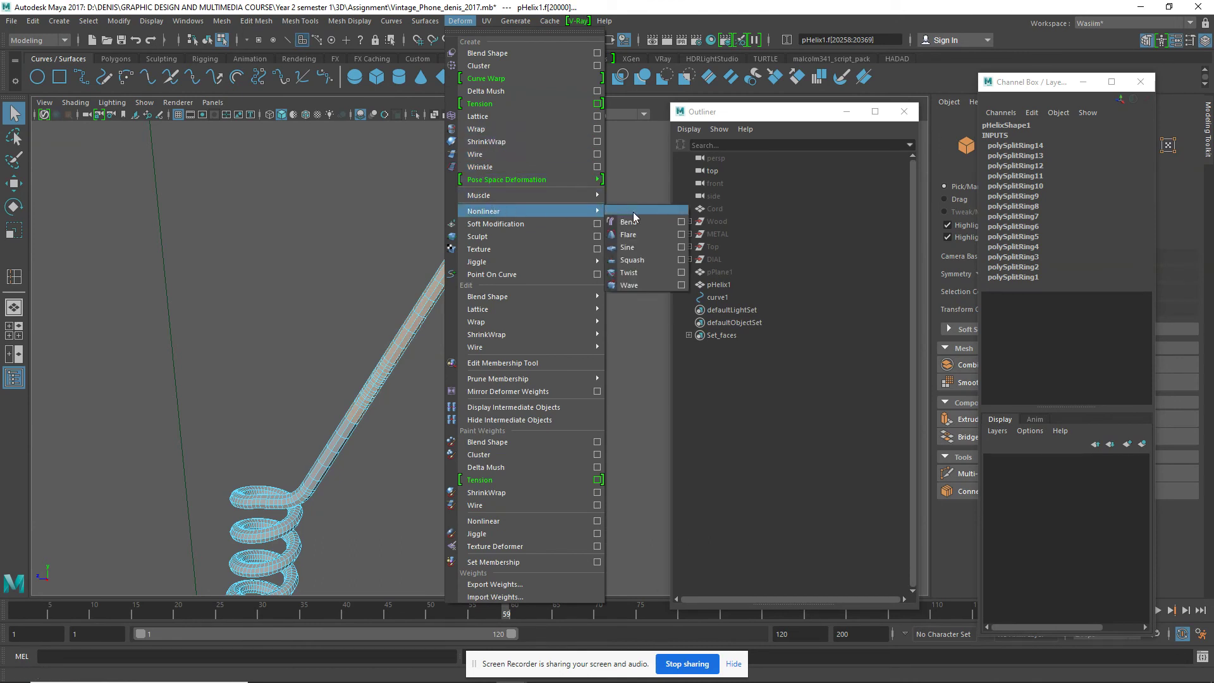
mouse_move(484, 210)
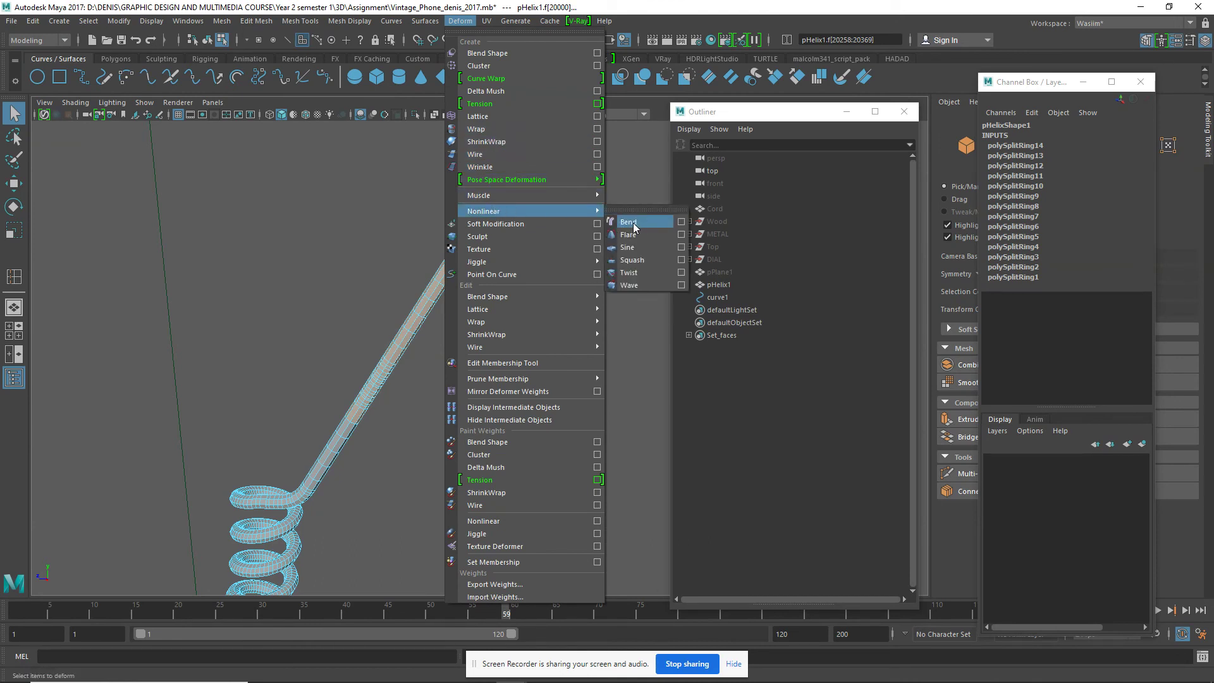
Add a Nonlinear Bend deformer to the selected faces with Curvature 50.42
left_click(632, 222)
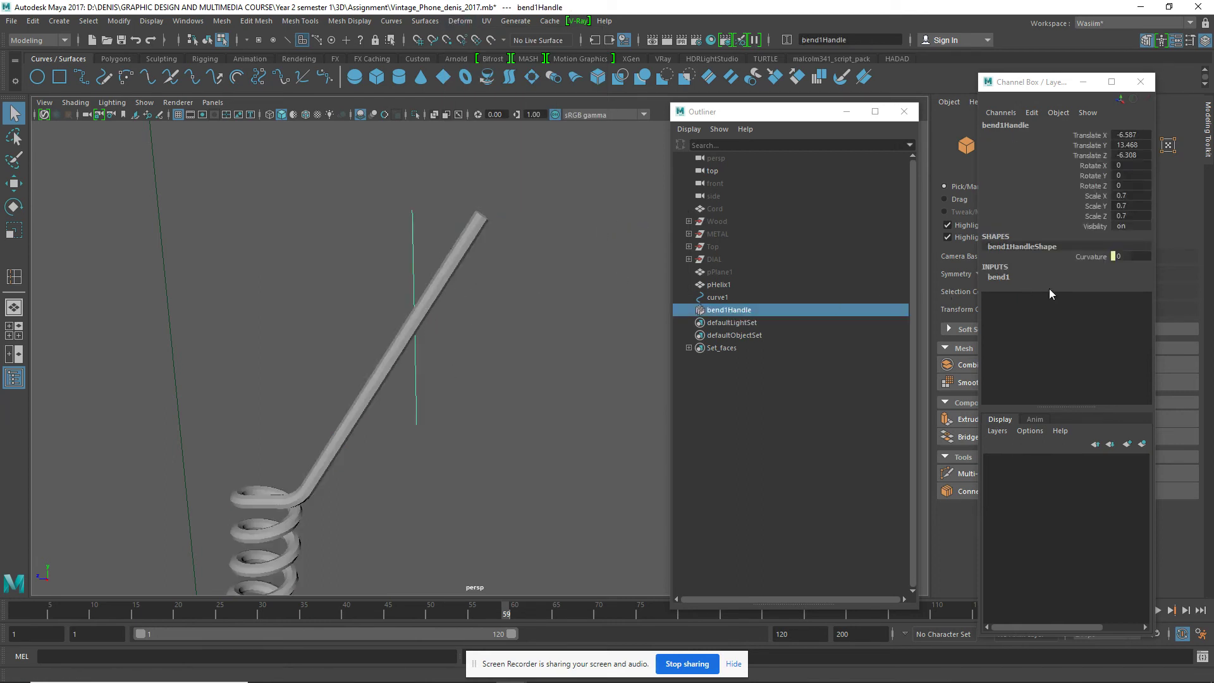
left_click(998, 277)
left_click(1082, 297)
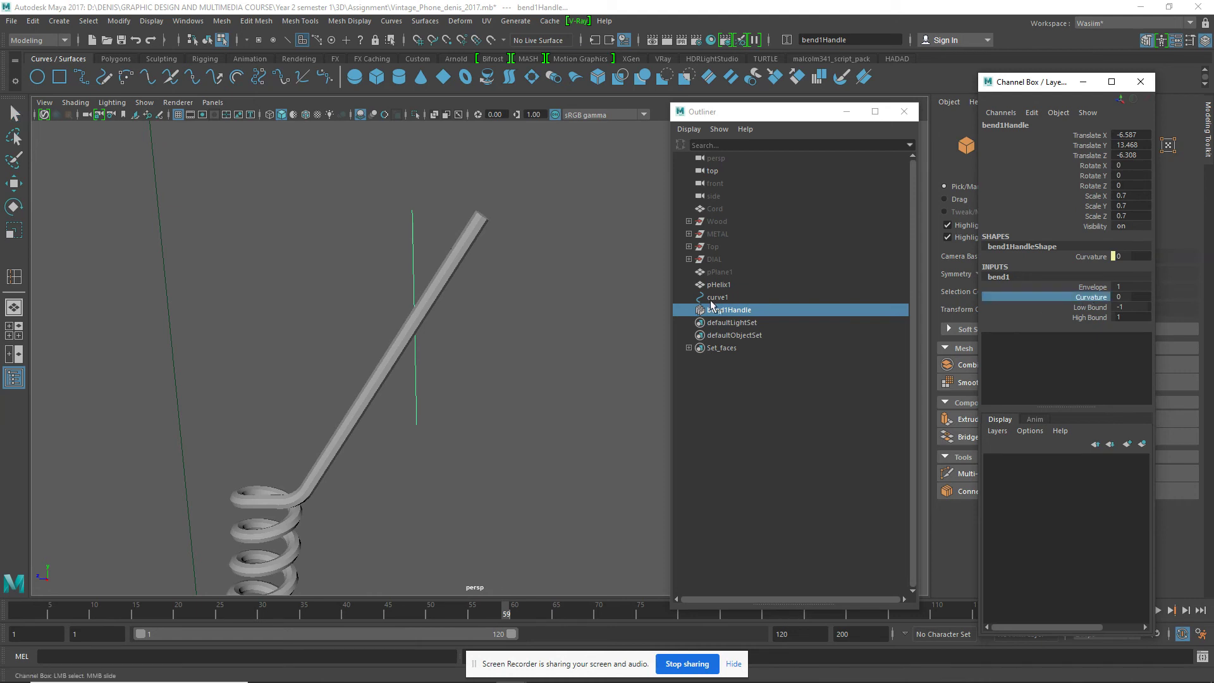
middle_click_drag(450, 306, 476, 305)
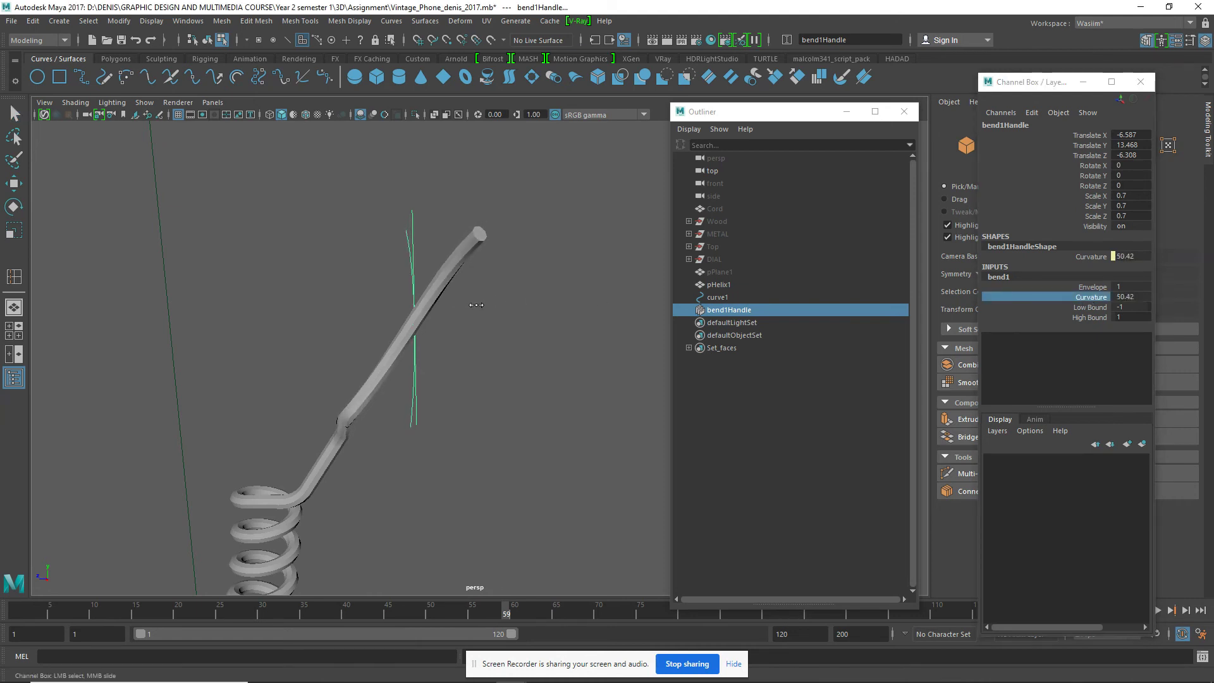
mouse_move(454, 324)
left_mouse_down("alt")
mouse_move(493, 347)
mouse_move(577, 341)
mouse_move(499, 349)
mouse_move(466, 317)
mouse_move(424, 323)
left_mouse_up("alt")
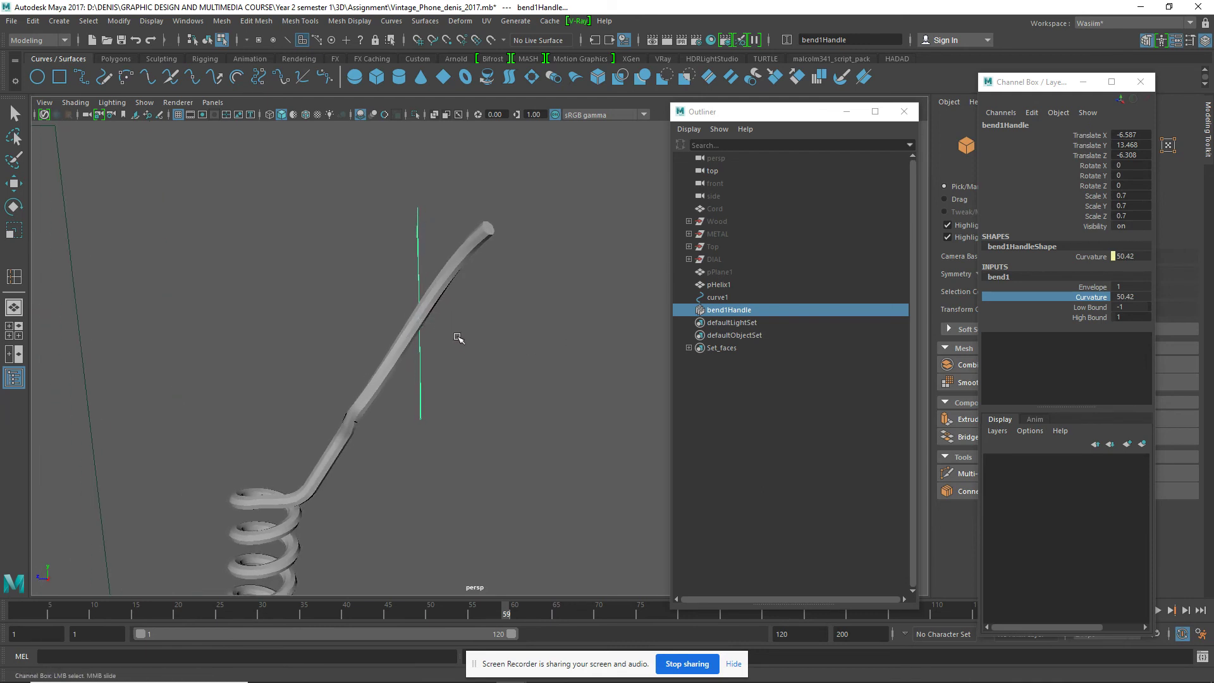
key("e")
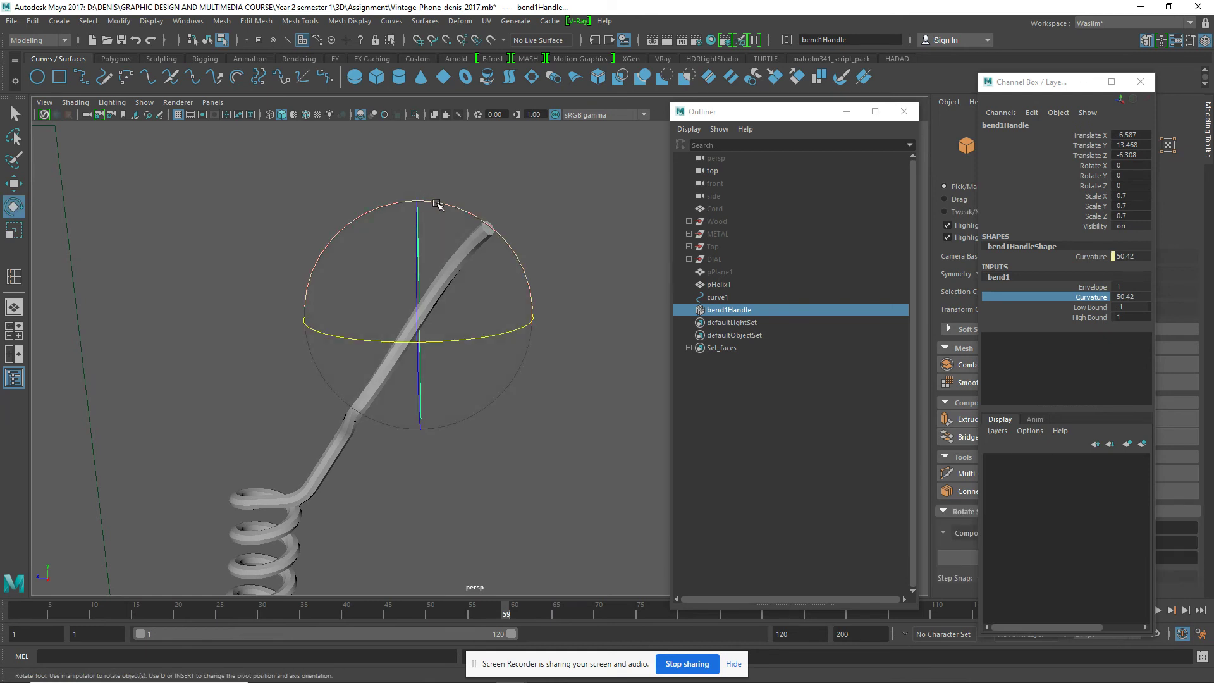
Tilt the bend handle and adjust the bend's Low Bound value
mouse_move(412, 297)
left_mouse_down("alt")
mouse_move(447, 373)
mouse_move(558, 396)
mouse_move(463, 373)
left_mouse_up("alt")
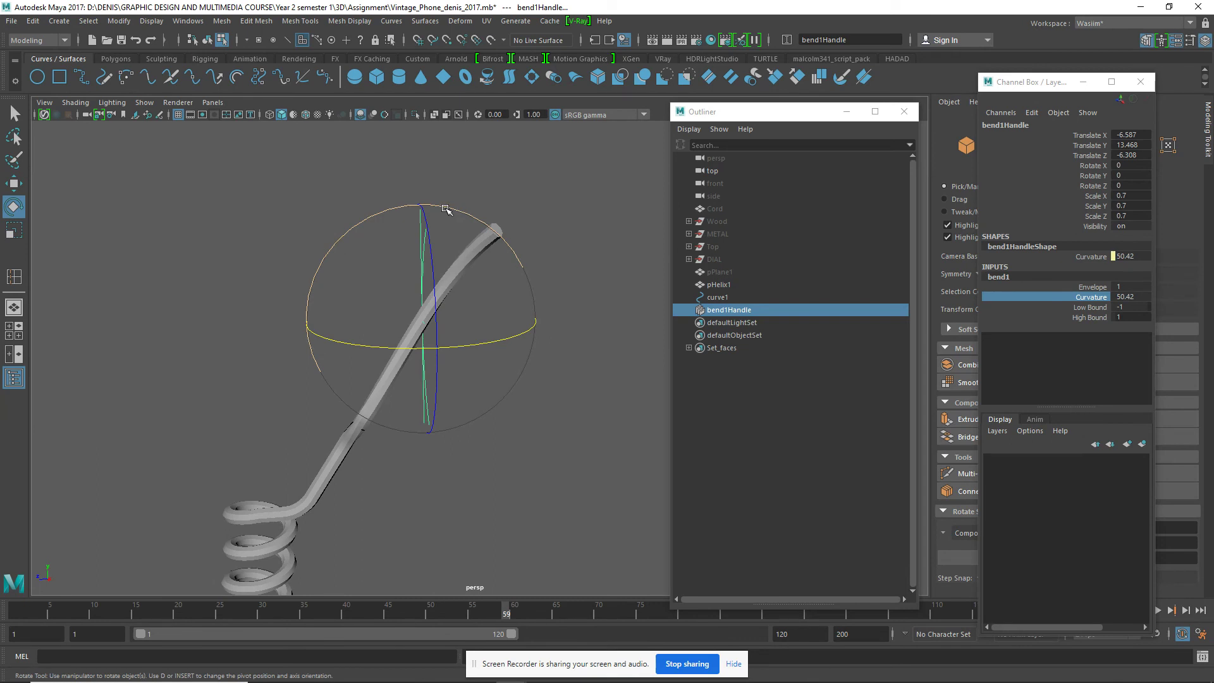
left_click_drag(444, 209, 513, 231)
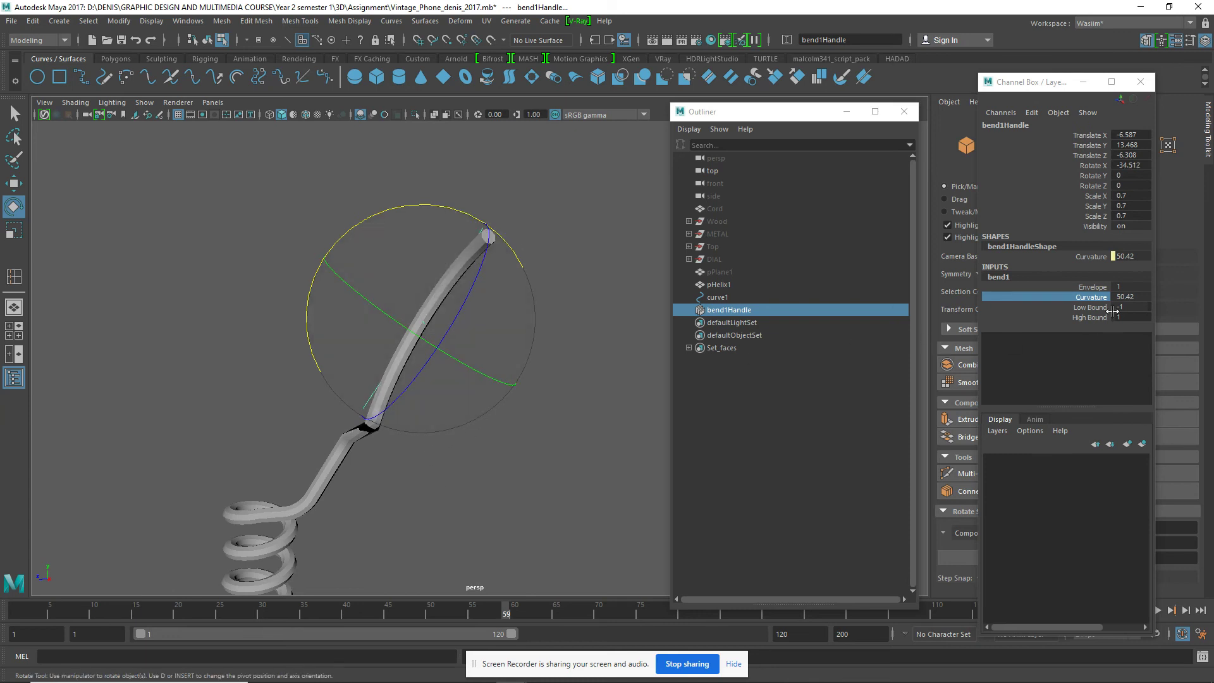
left_click(1091, 307)
middle_click_drag(531, 366, 553, 370)
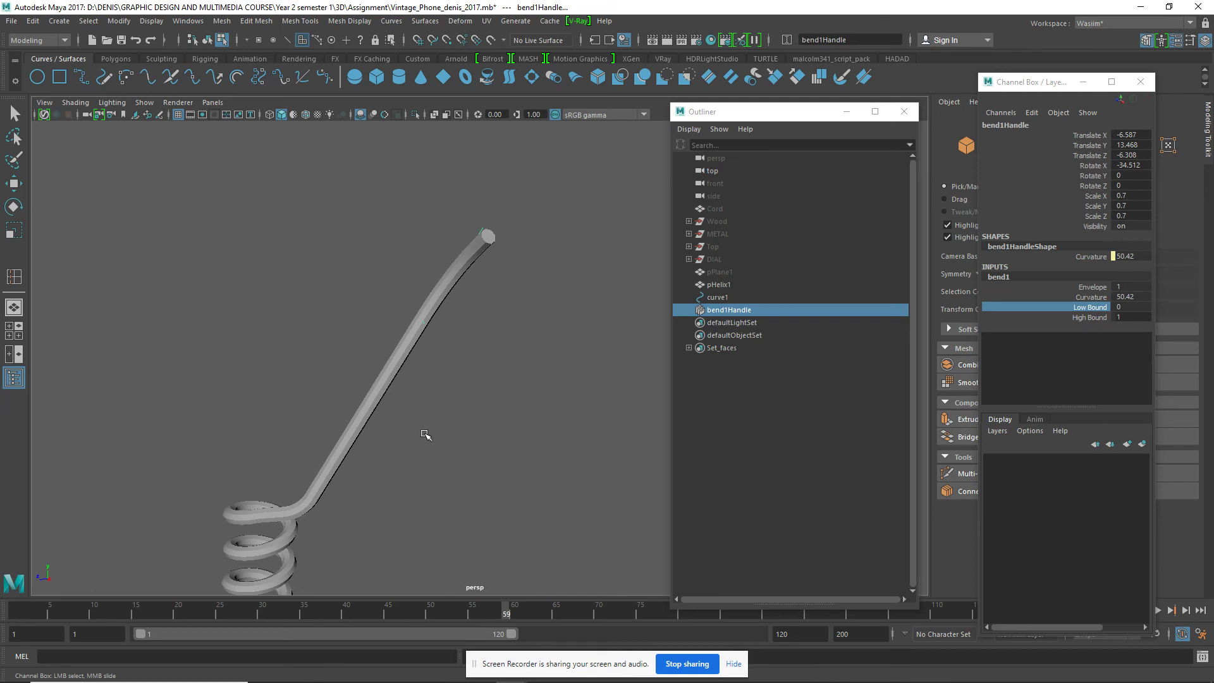
mouse_move(396, 449)
left_mouse_down("alt")
mouse_move(349, 444)
mouse_move(467, 439)
mouse_move(433, 433)
mouse_move(440, 407)
left_mouse_up("alt")
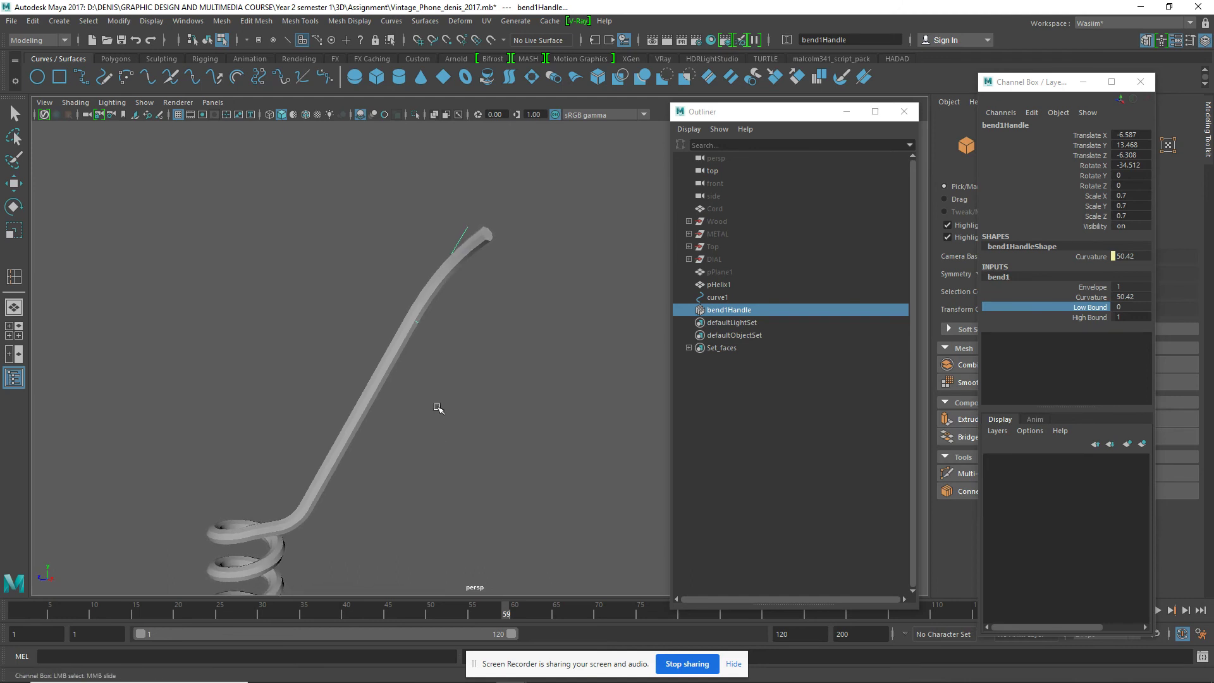
Set bend1Handle Rotate X to -90 and move it down along the tube
key("e")
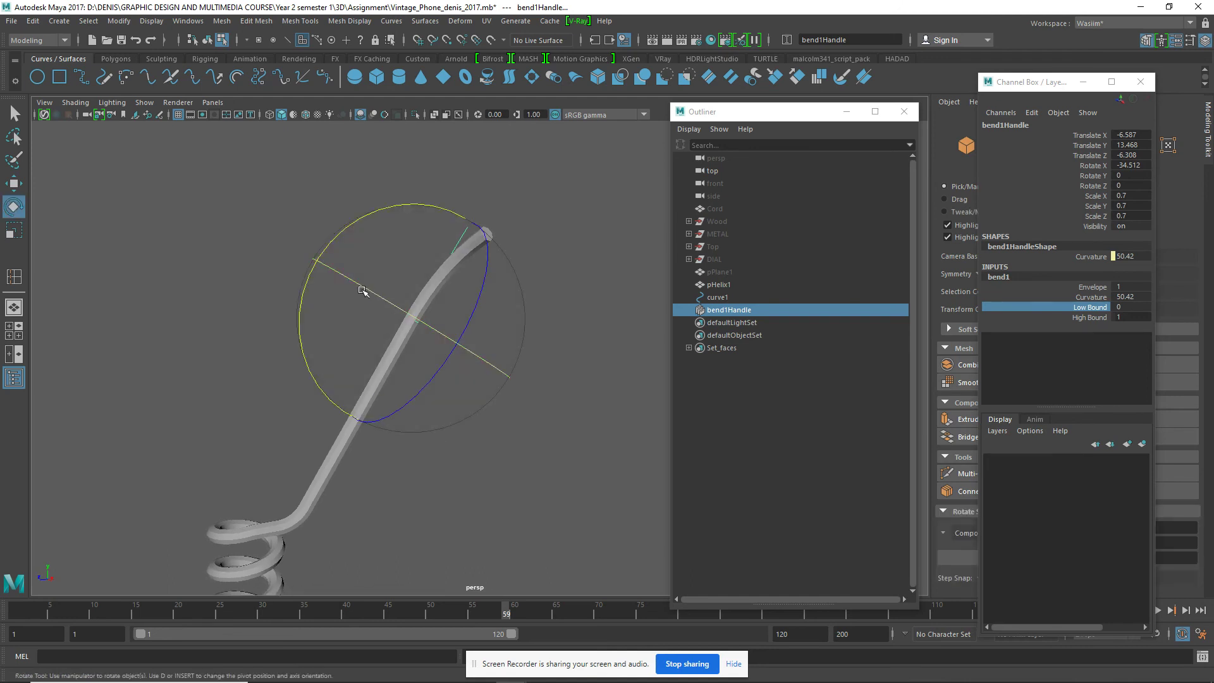
mouse_move(363, 286)
left_mouse_down()
mouse_move(447, 331)
mouse_move(520, 350)
mouse_move(415, 317)
left_mouse_up()
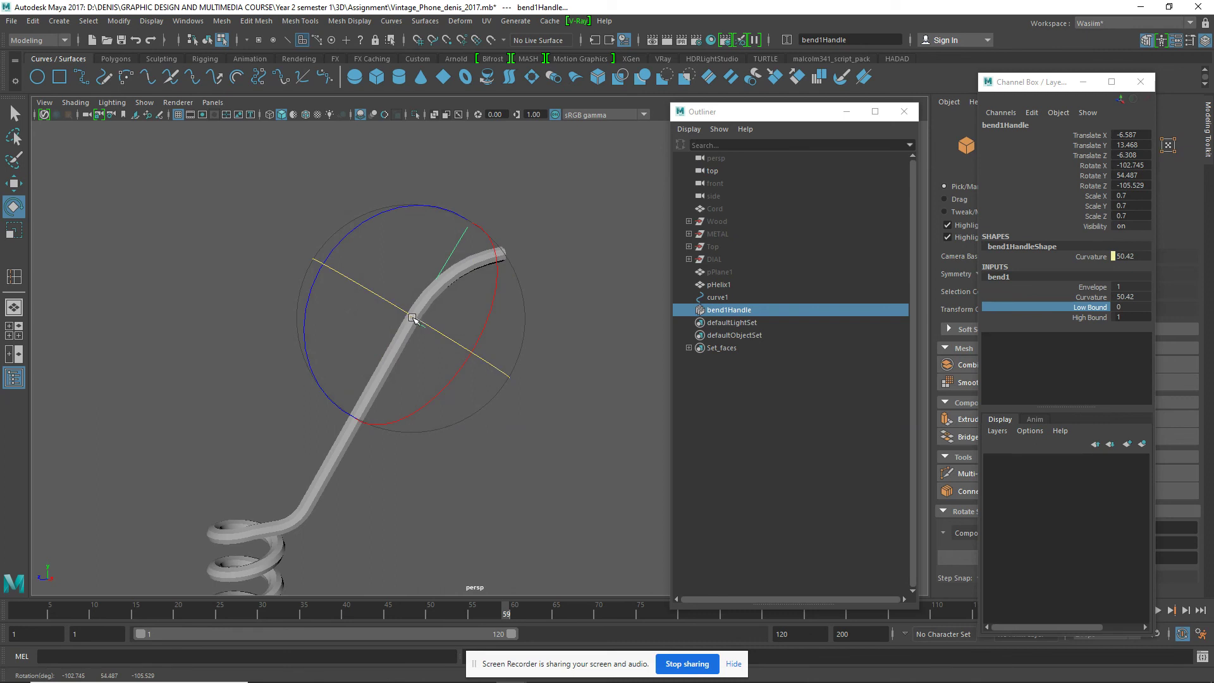
mouse_move(412, 318)
left_mouse_down()
mouse_move(420, 325)
mouse_move(384, 315)
left_mouse_up()
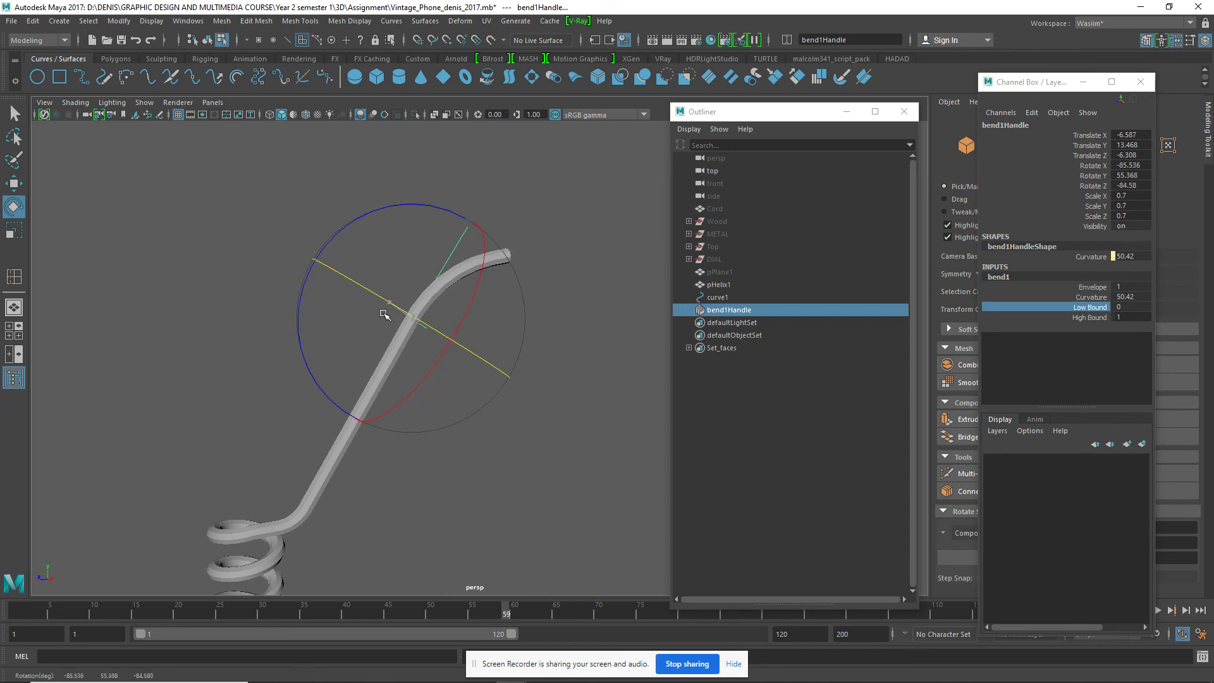
left_click(1130, 166)
type("-90")
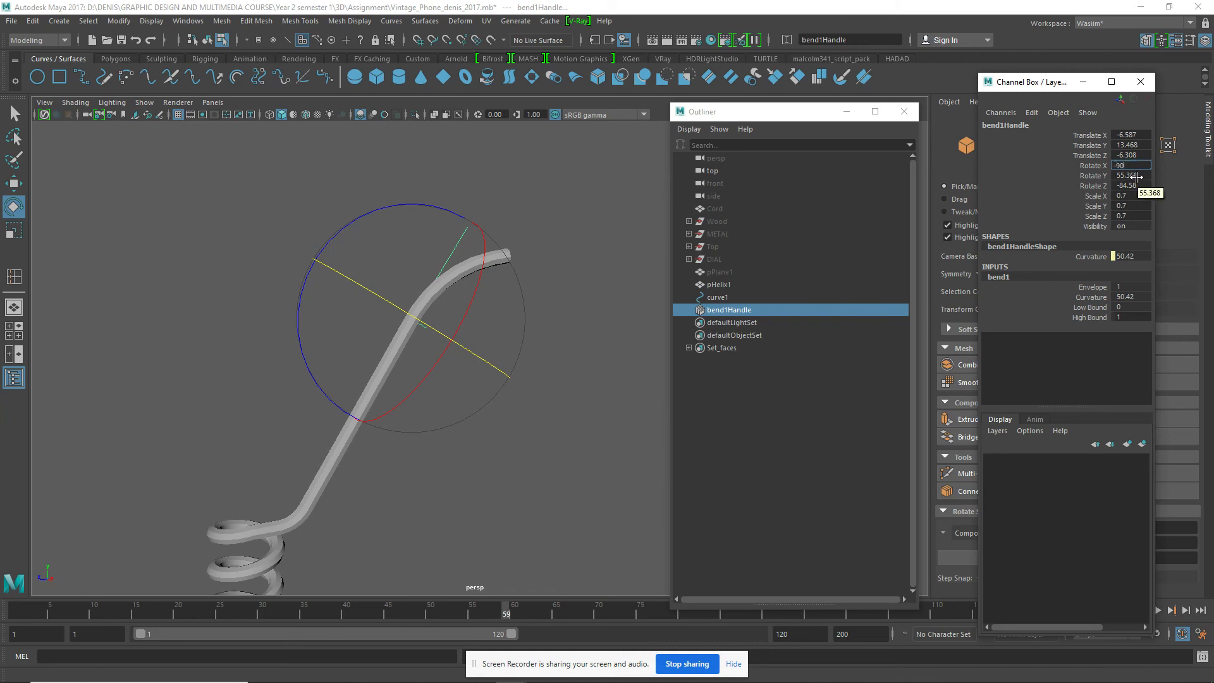
key("Return")
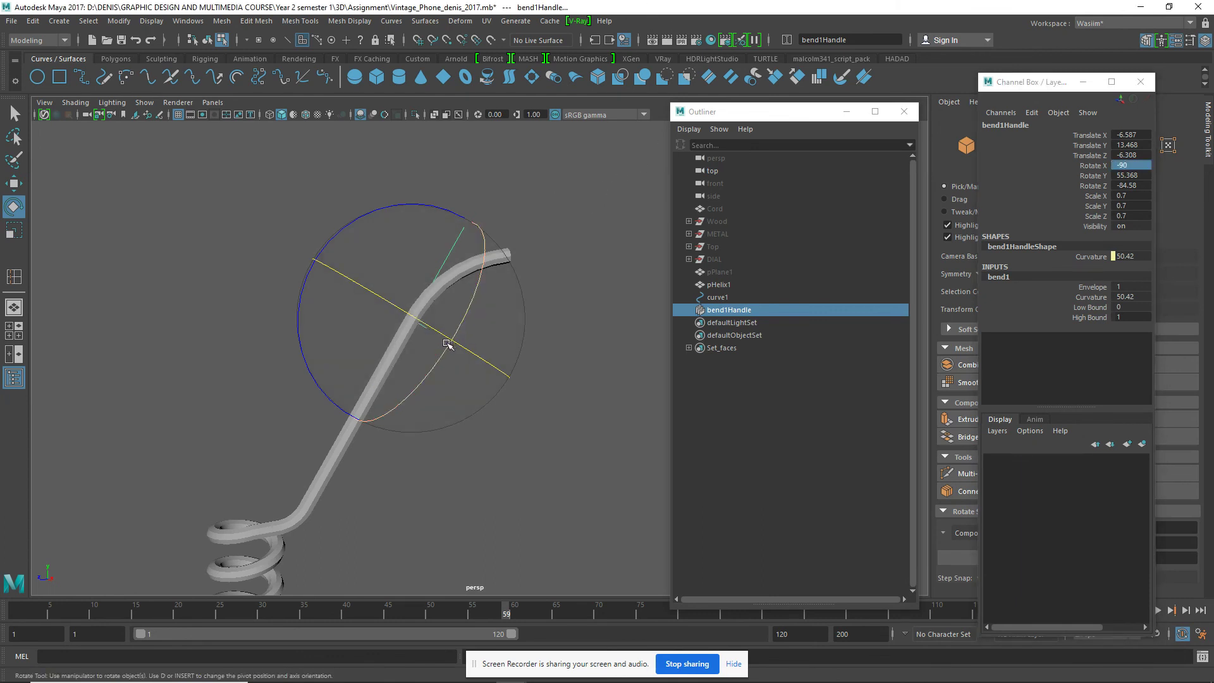
key("w")
left_click_drag(471, 219, 412, 277)
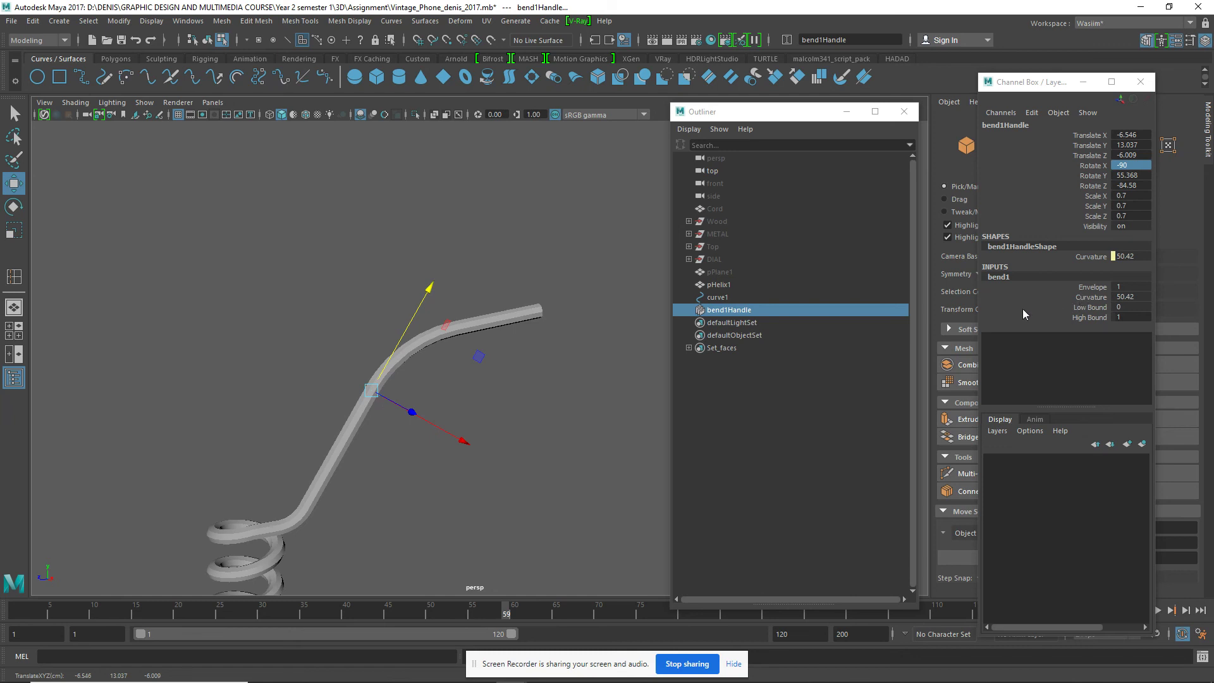
Raise bend1 Curvature to 58.442 and scale its handle down to 0.574
left_click(1083, 297)
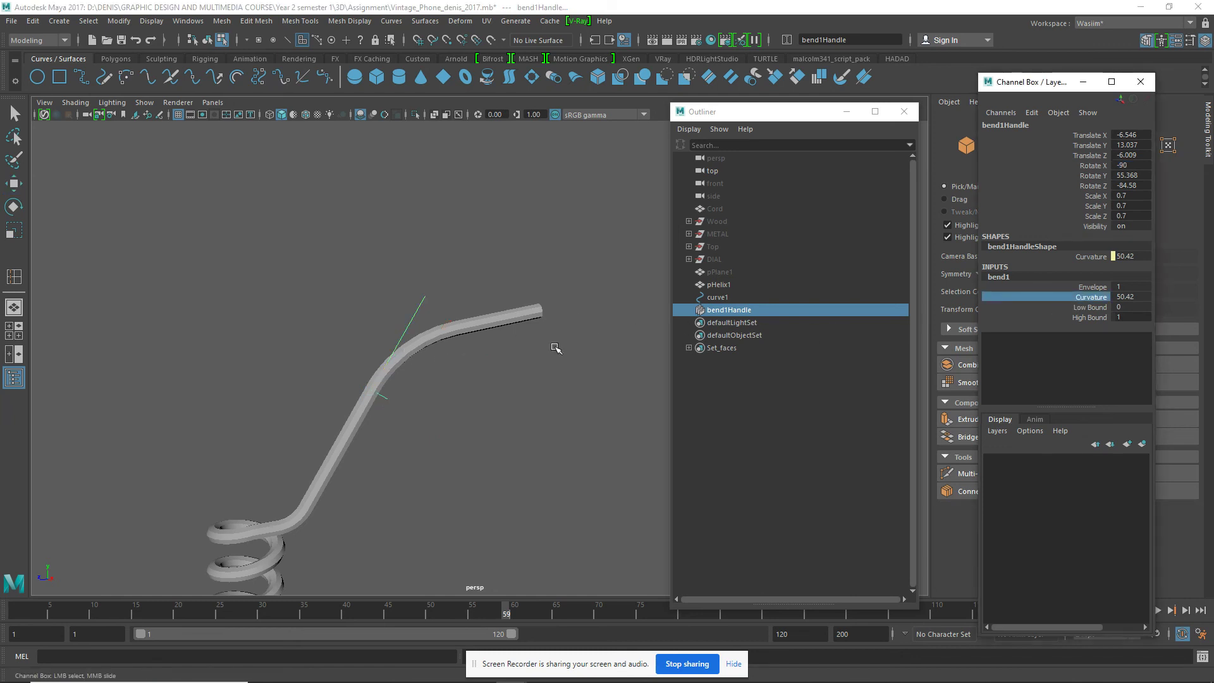
middle_click_drag(462, 352, 459, 353)
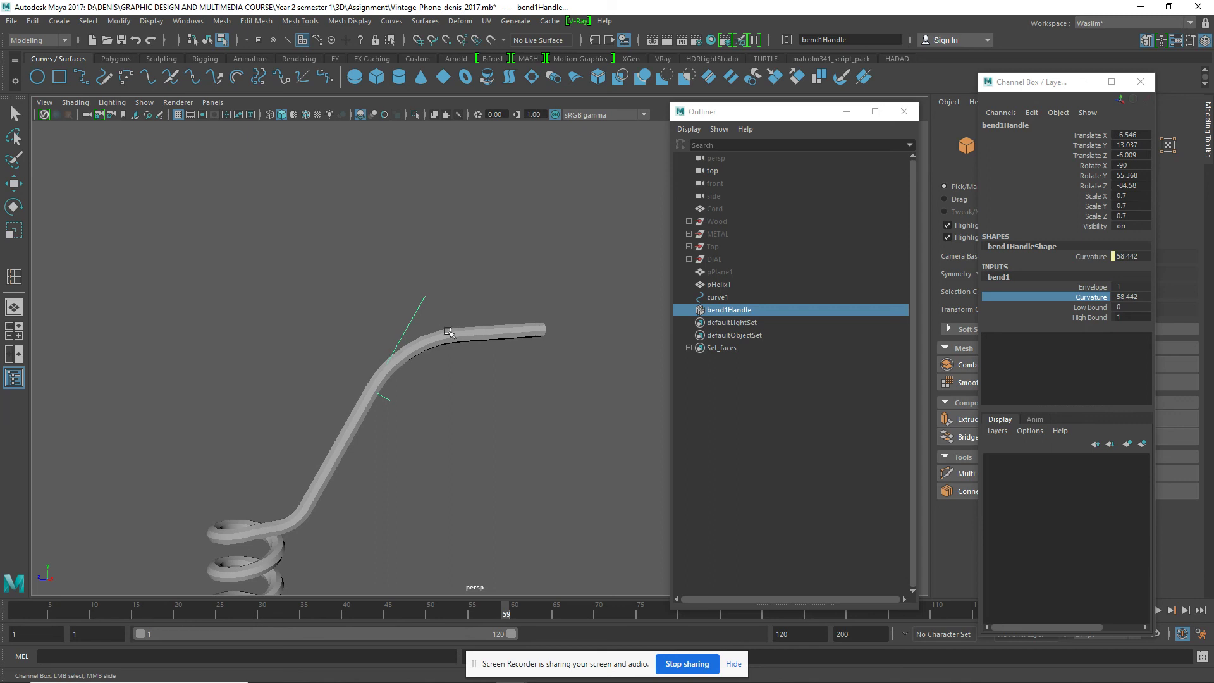
key("r")
left_click_drag(370, 391, 303, 383)
mouse_move(411, 414)
left_mouse_down("alt")
mouse_move(476, 420)
mouse_move(339, 382)
mouse_move(331, 407)
mouse_move(472, 407)
mouse_move(438, 387)
mouse_move(504, 419)
mouse_move(490, 426)
mouse_move(499, 441)
left_mouse_up("alt")
mouse_move(407, 366)
left_mouse_down()
mouse_move(394, 365)
mouse_move(460, 381)
mouse_move(431, 371)
left_mouse_up()
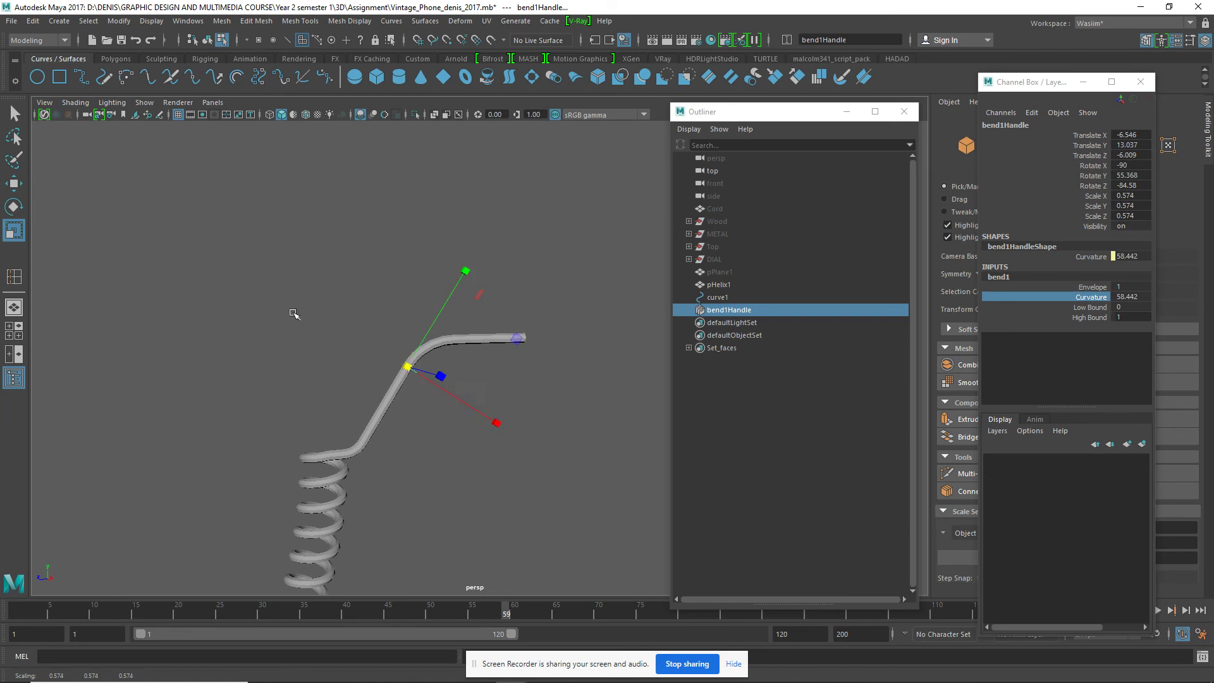
left_click(14, 113)
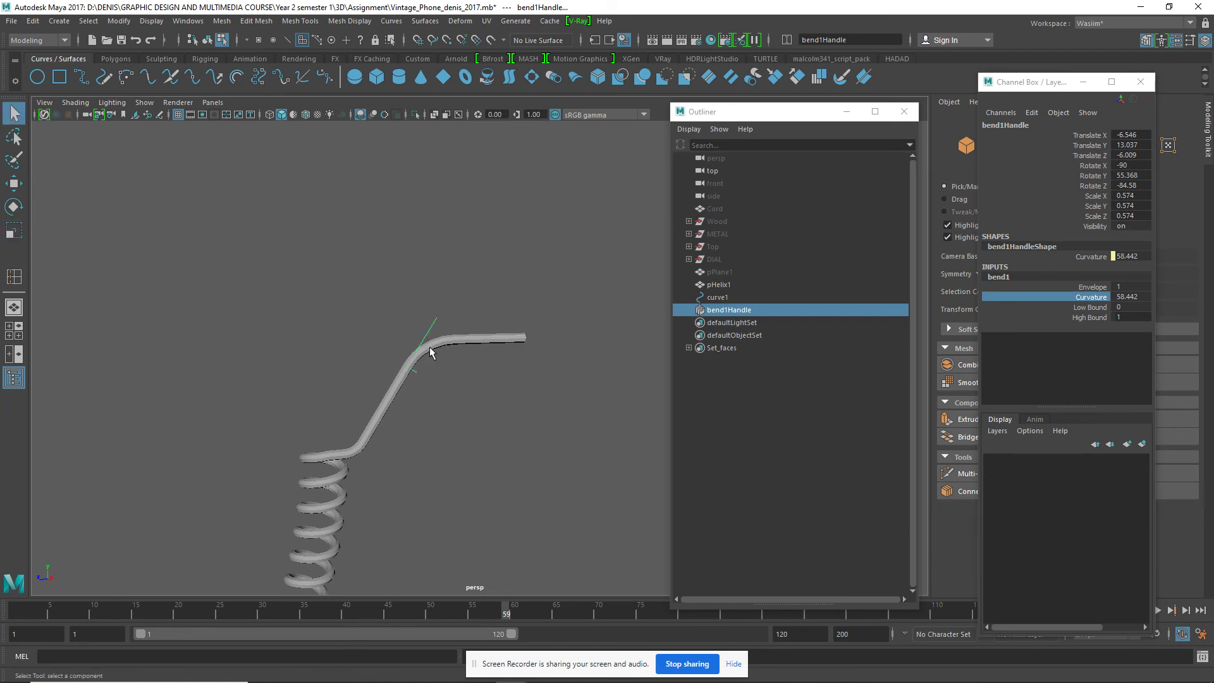
right_click_drag(427, 347, 480, 290)
Delete pHelix1's construction history, baking the horizontal hook and removing bend1
left_click(429, 356)
scroll(442, 385, "up", 2)
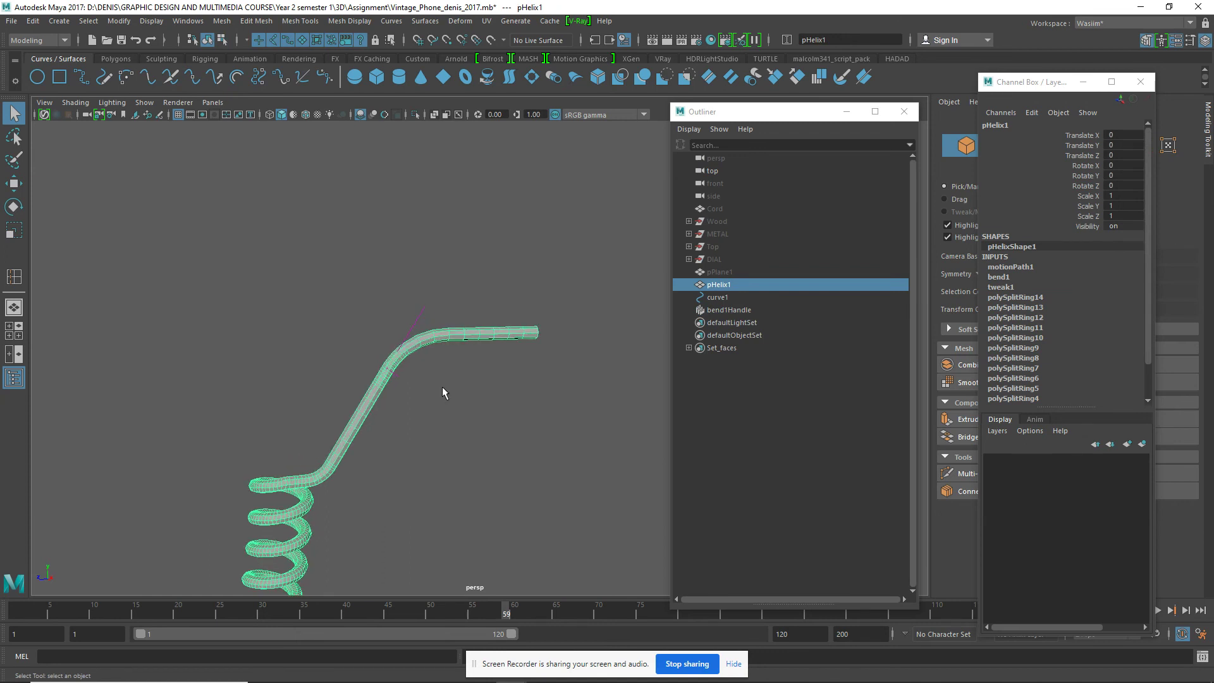
scroll(444, 389, "up", 1)
scroll(443, 389, "down", 2)
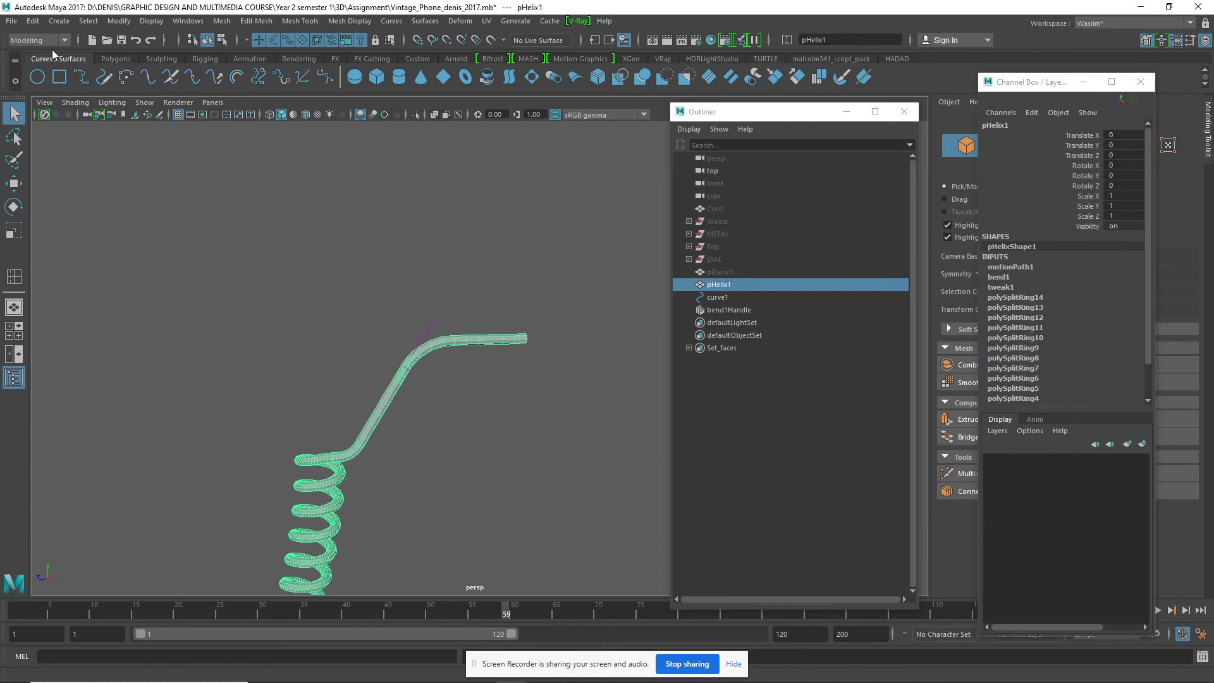
left_click(35, 22)
mouse_move(69, 170)
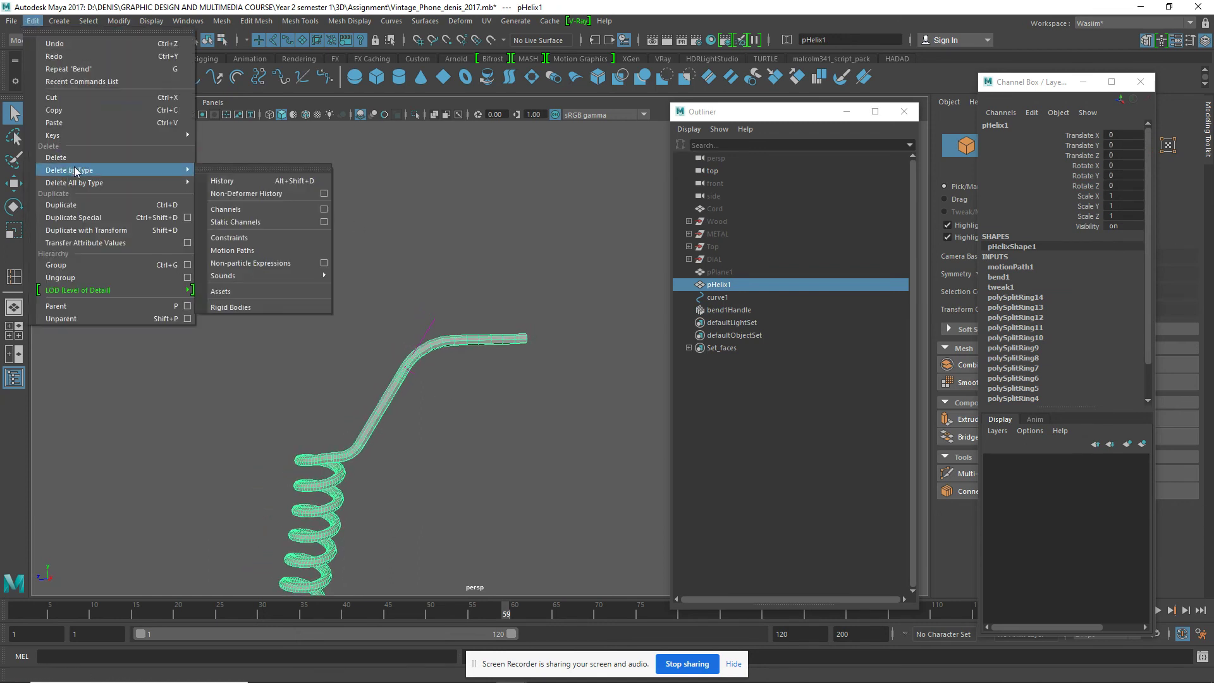
left_click(244, 184)
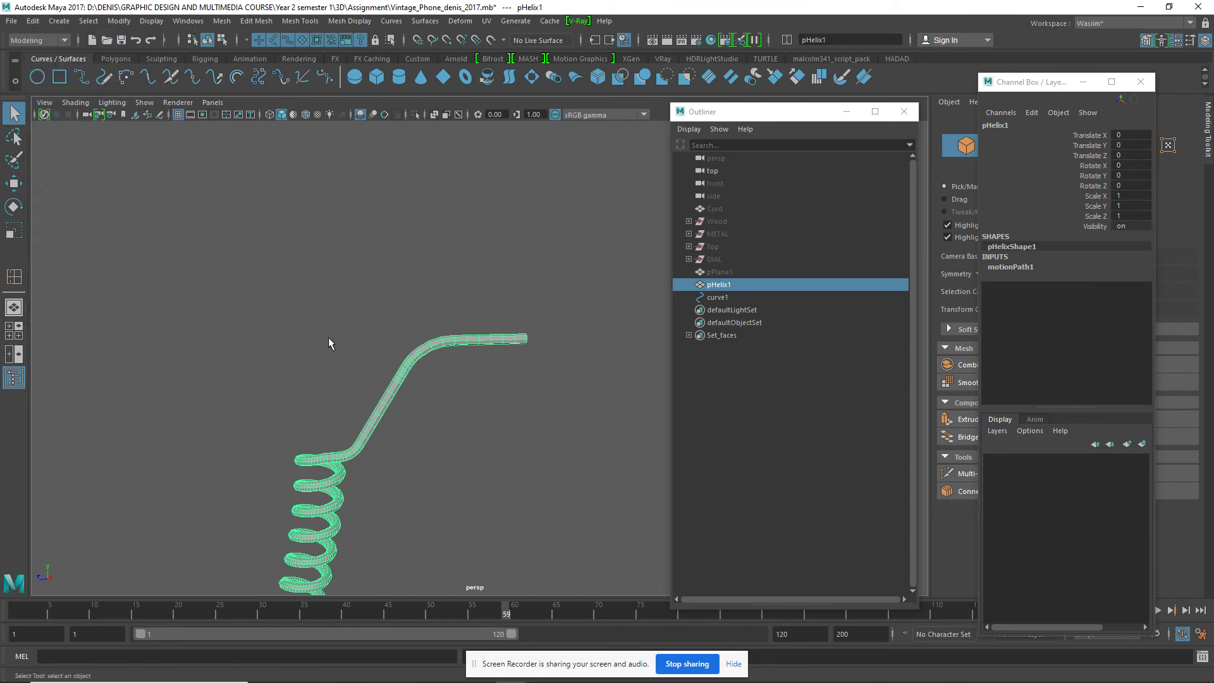
left_click(479, 457)
left_click_drag(449, 502, 488, 453, "alt")
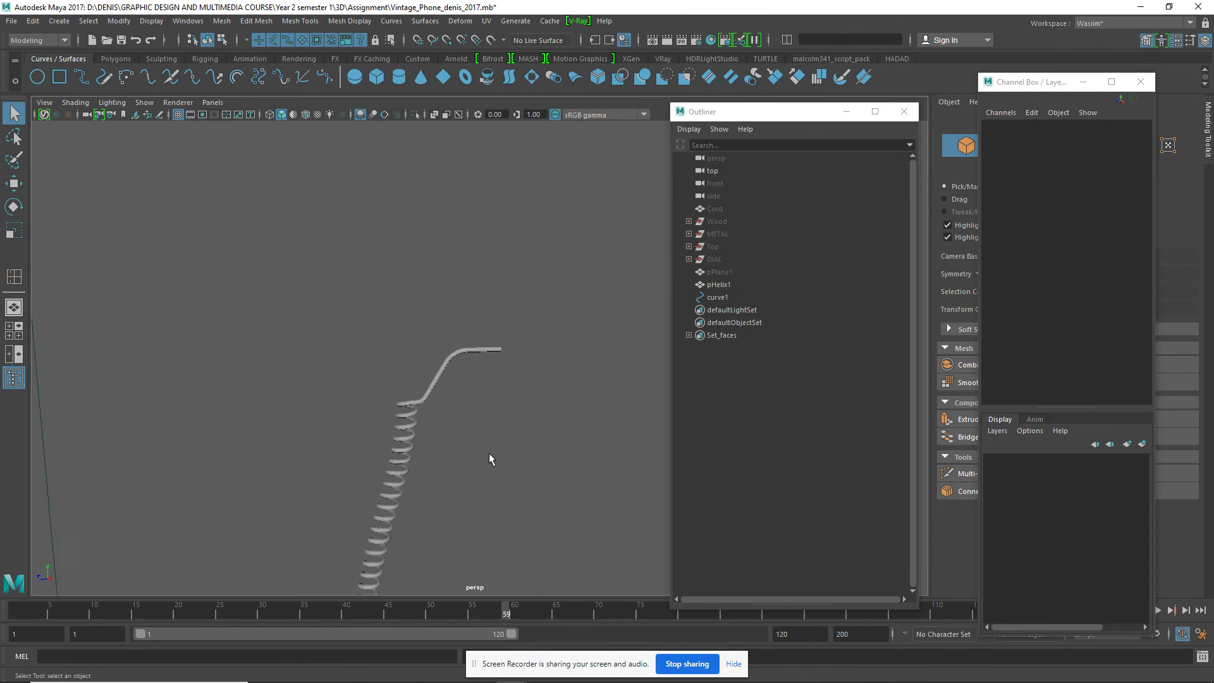
middle_click_drag(489, 453, 382, 297, "alt")
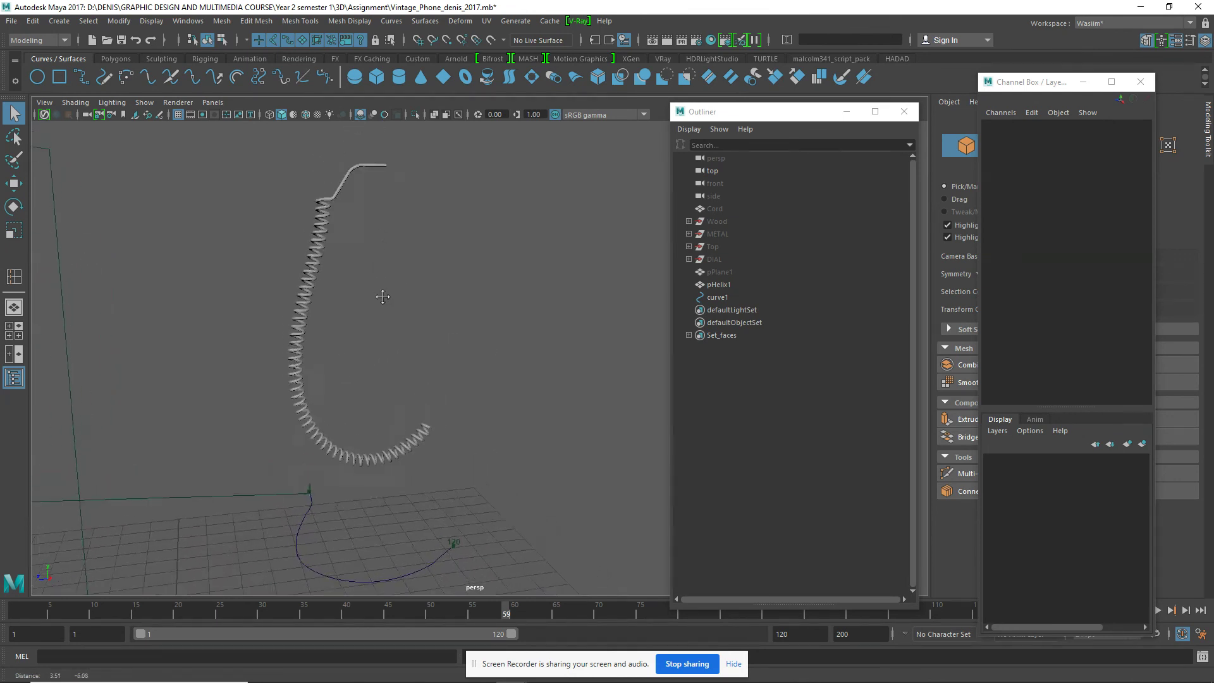
mouse_move(382, 296)
left_mouse_down("alt")
mouse_move(448, 473)
mouse_move(314, 428)
mouse_move(456, 445)
mouse_move(441, 462)
left_mouse_up("alt")
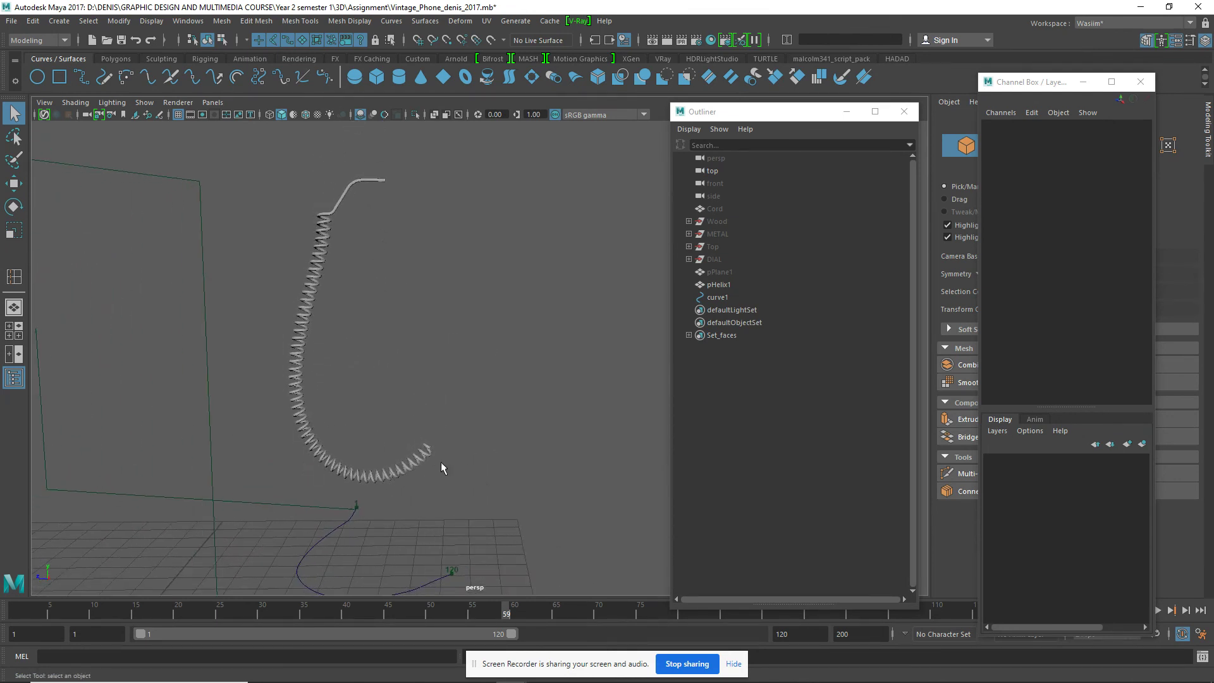
left_click(430, 450)
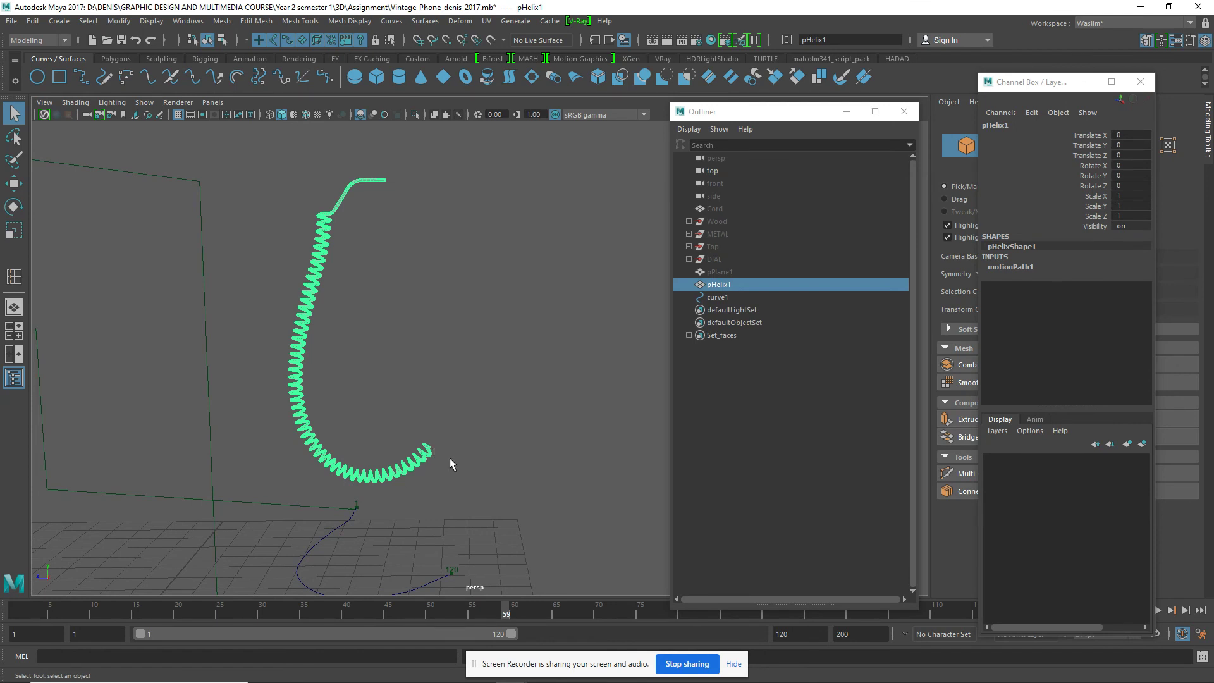
left_click(392, 276)
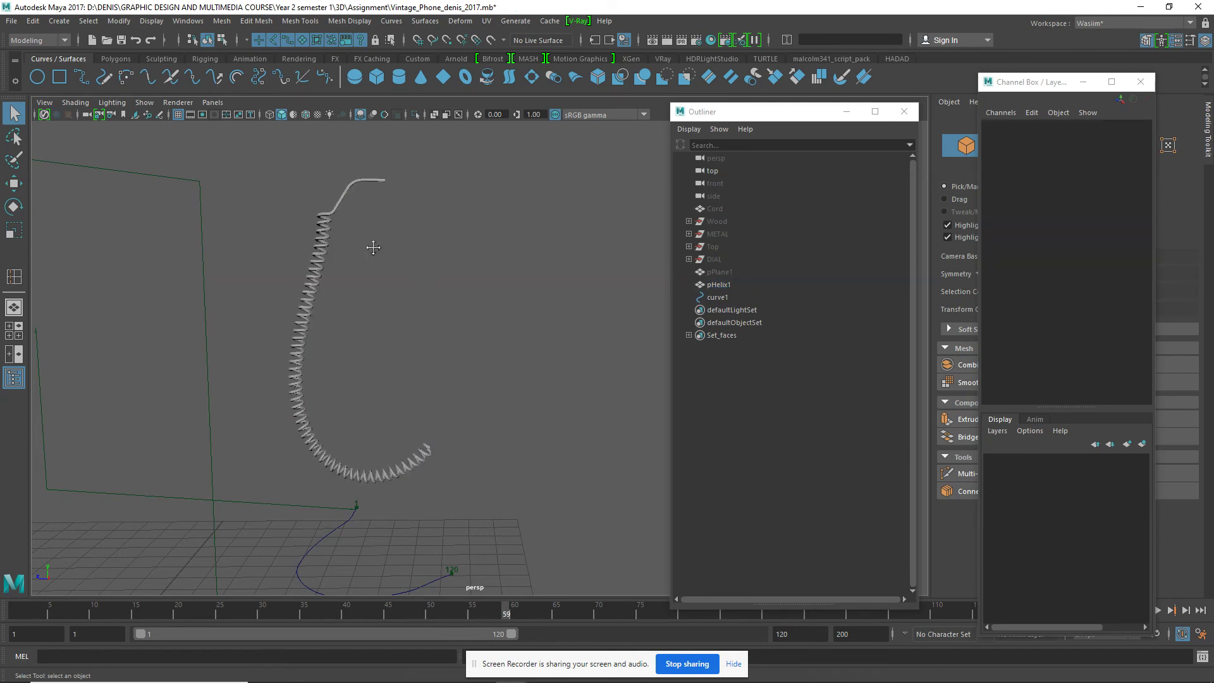
middle_click_drag(373, 247, 380, 334, "alt")
left_click_drag(379, 334, 364, 309, "alt")
left_click(354, 289)
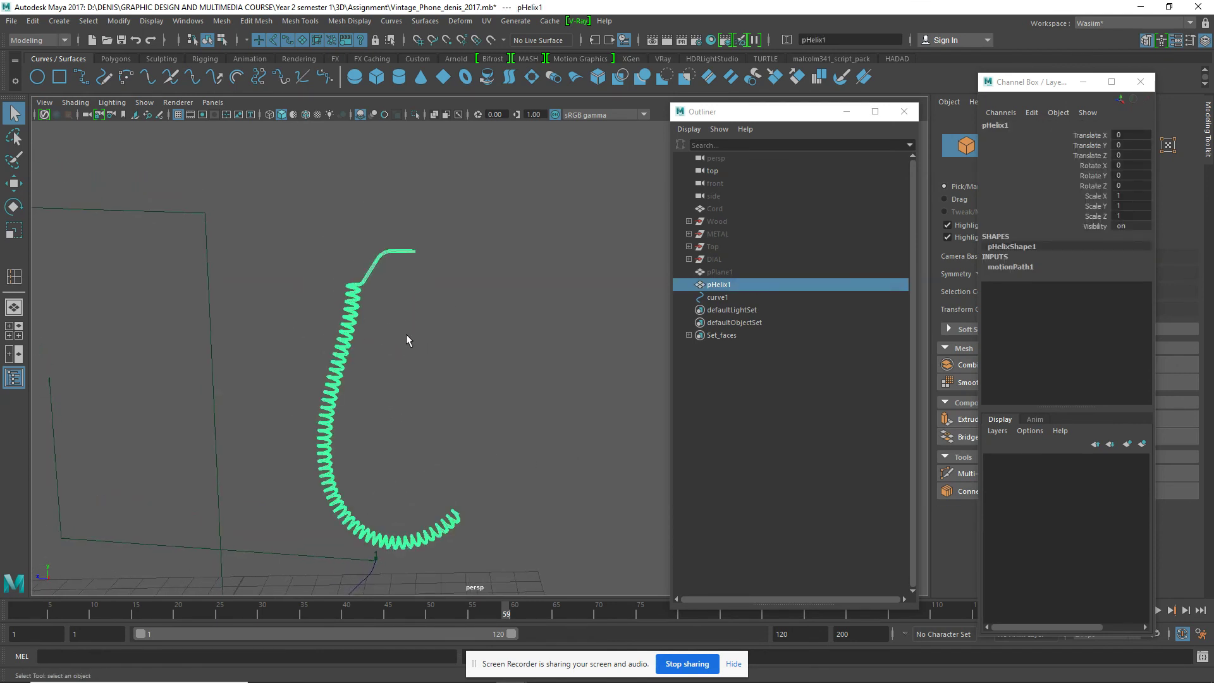
left_click_drag(353, 344, 426, 404, "alt")
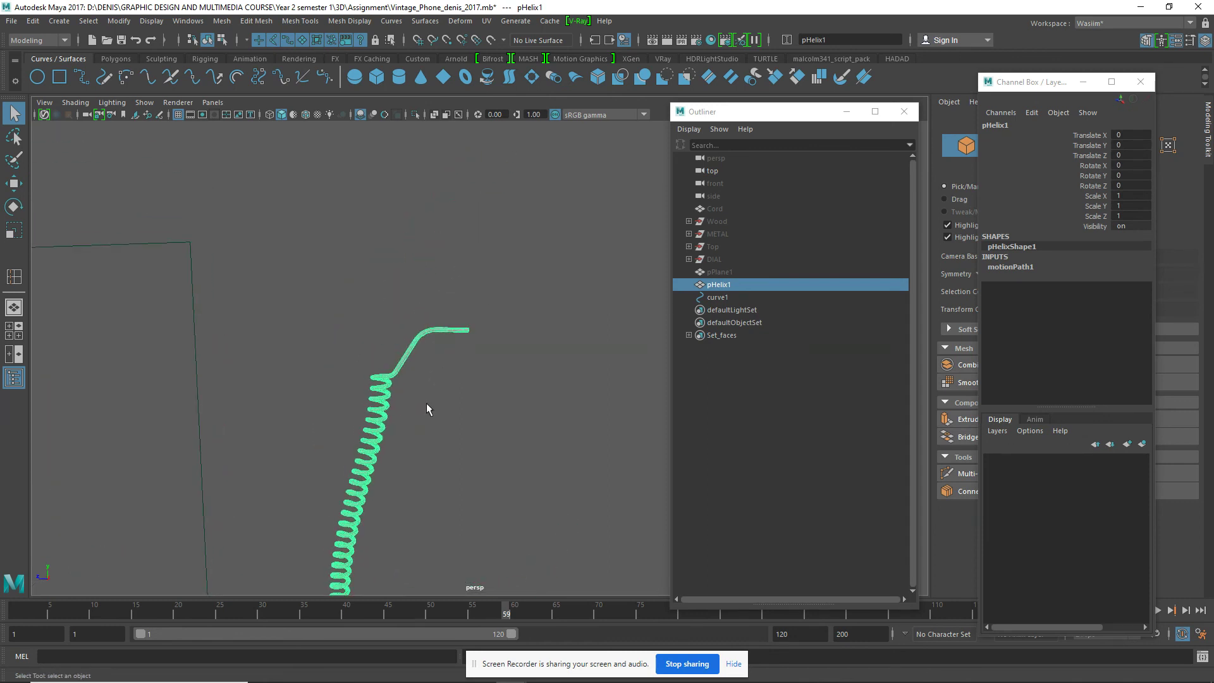
right_click_drag(426, 404, 419, 414, "alt")
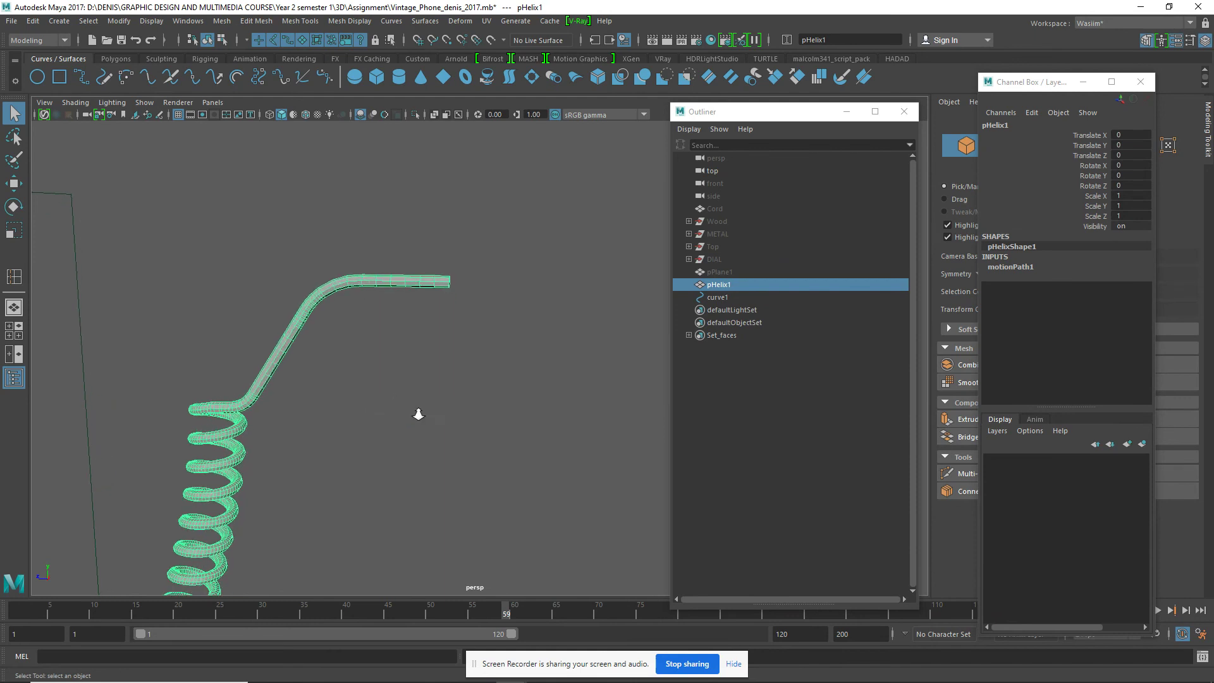
left_click_drag(418, 414, 403, 411, "alt")
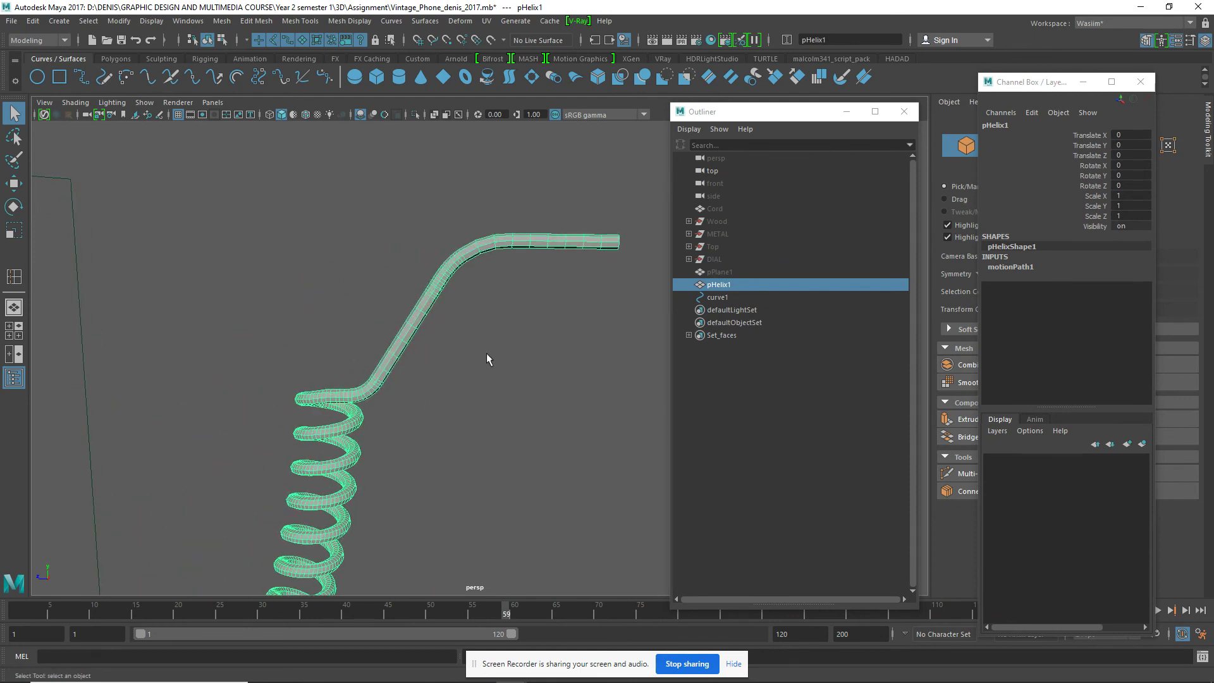
Turn on smooth mesh preview (3) for pHelix1 and review the whole smoothed cord
key("3")
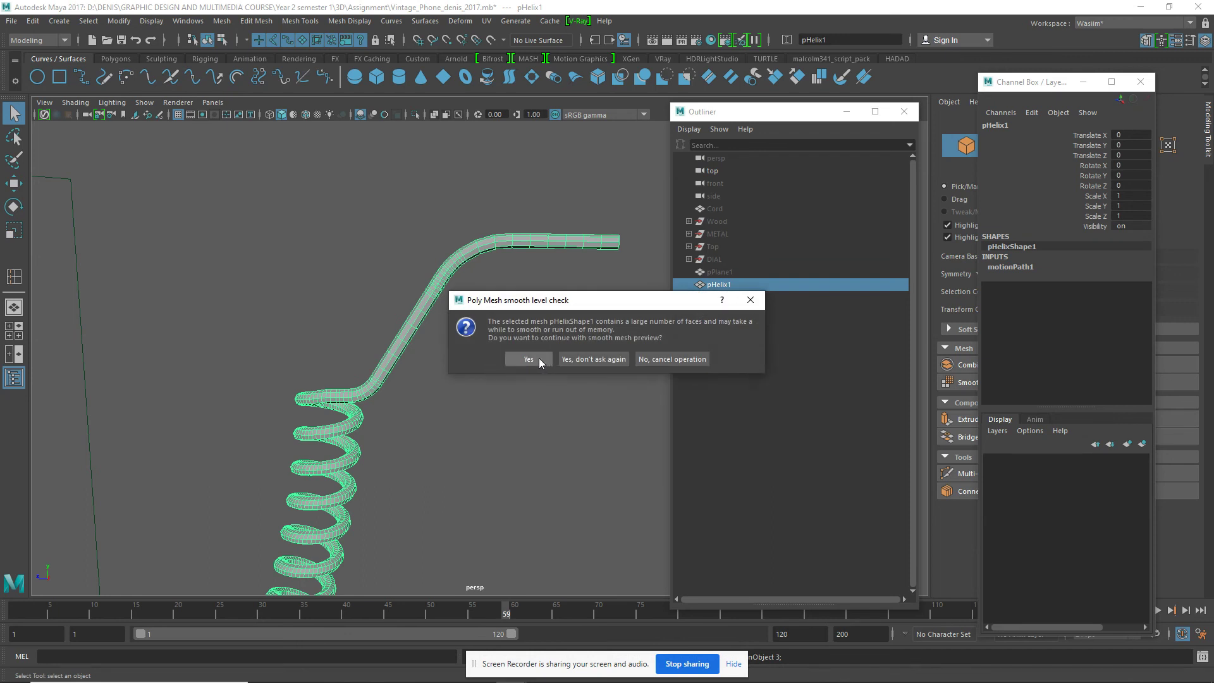
left_click(536, 358)
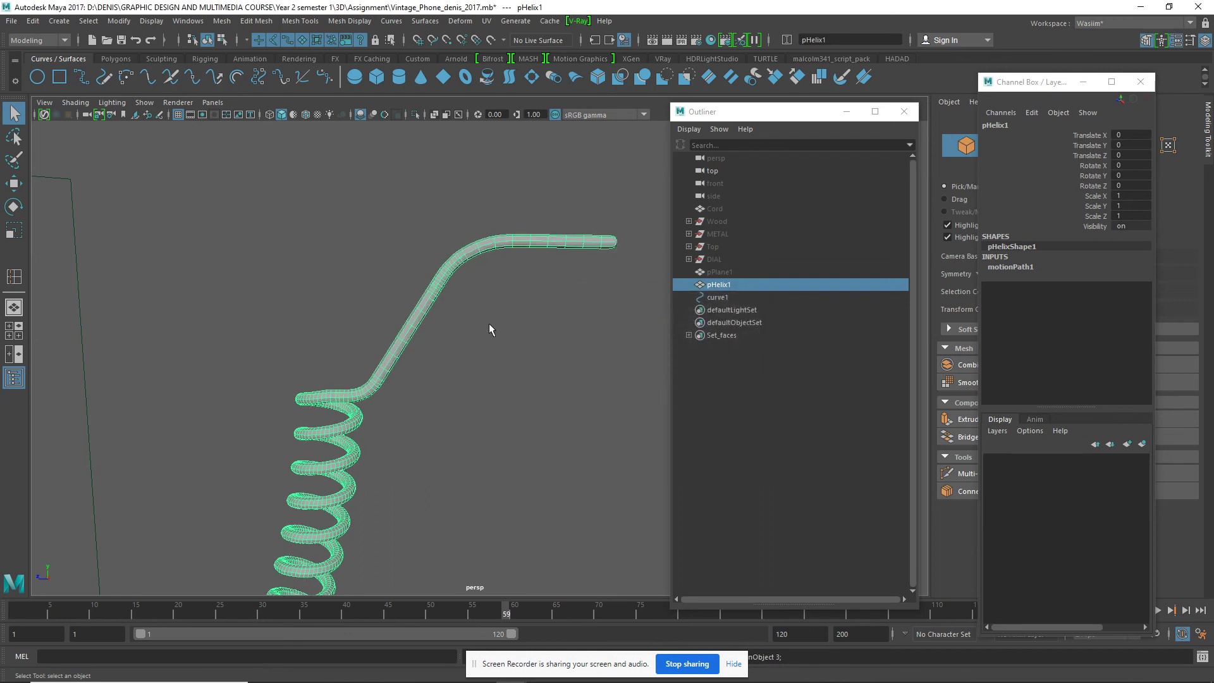
left_click(461, 403)
mouse_move(425, 349)
left_mouse_down("alt")
mouse_move(407, 407)
mouse_move(412, 442)
mouse_move(452, 446)
left_mouse_up("alt")
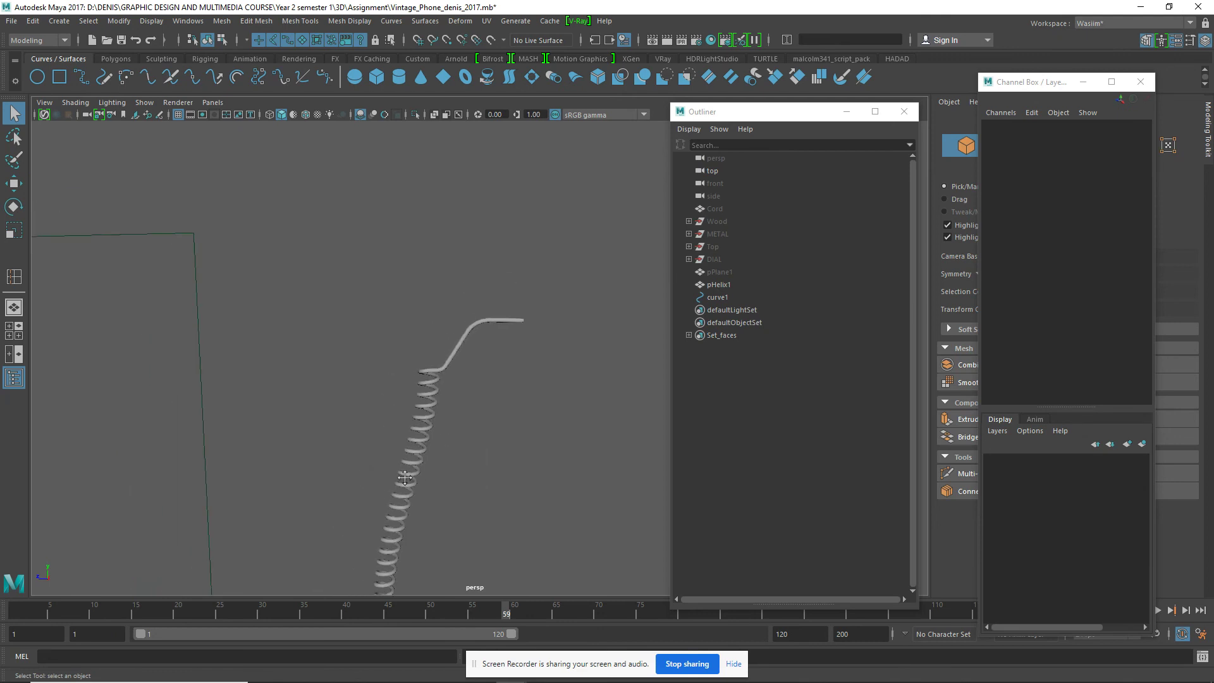
mouse_move(405, 477)
left_mouse_down("alt")
mouse_move(426, 365)
mouse_move(442, 403)
mouse_move(408, 340)
mouse_move(323, 351)
mouse_move(455, 354)
left_mouse_up("alt")
left_click(446, 210)
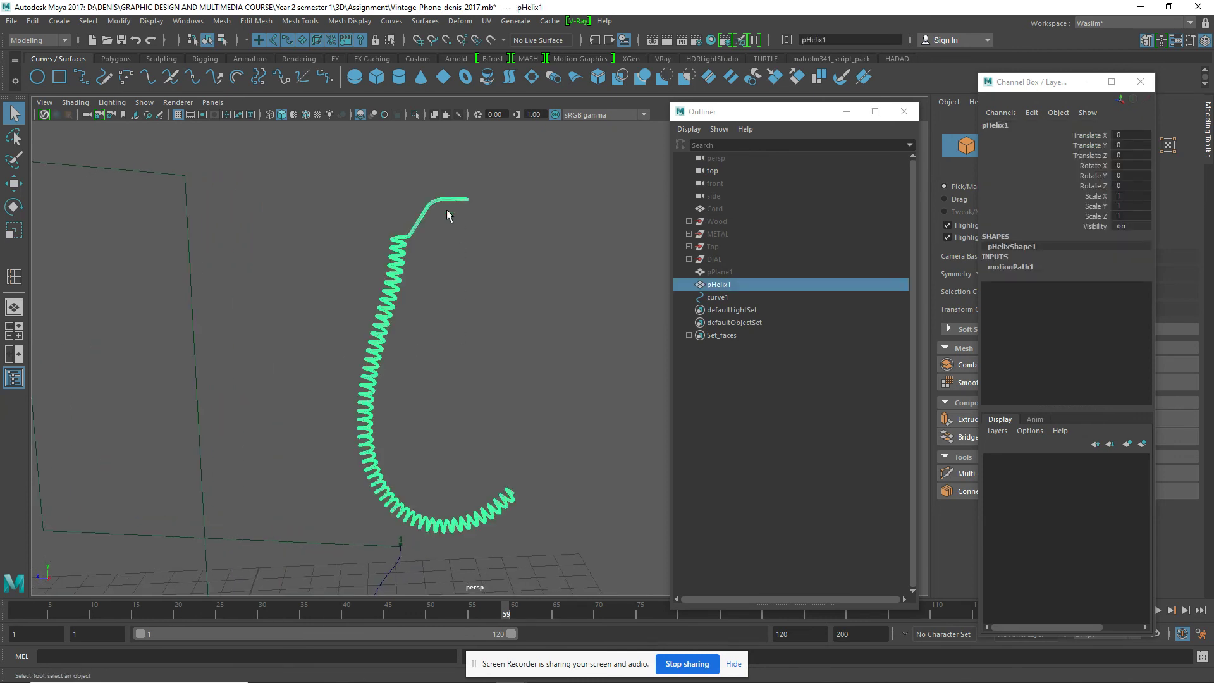
left_click(463, 323)
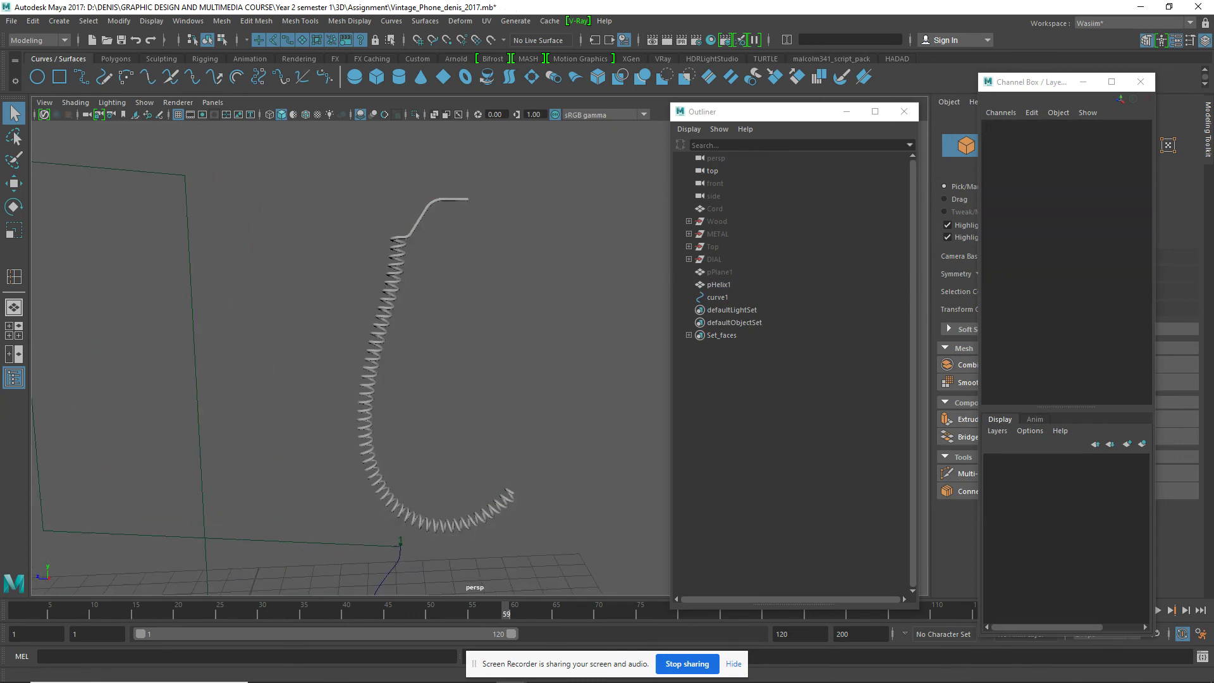